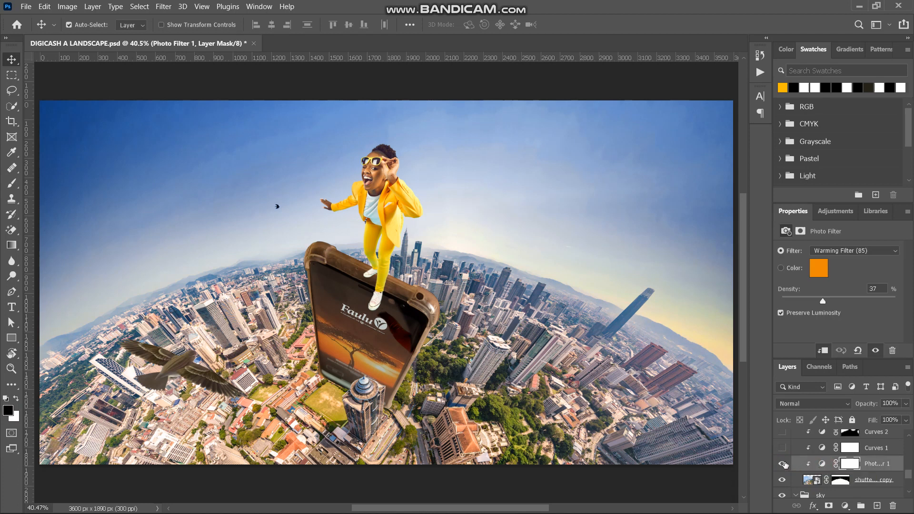
Hide the city's Photo Filter 1 adjustment and show its Curves 1, Curves 2 and Hue/Saturation 1 adjustments.
{"action": "left_click", "coordinate": [785, 464]}
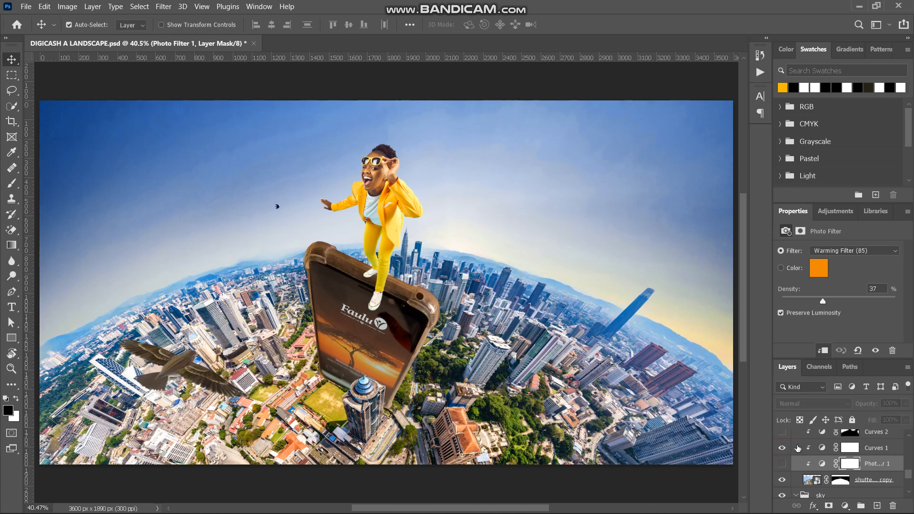
{"action": "scroll", "coordinate": [797, 447], "scroll_direction": "up", "scroll_amount": 2}
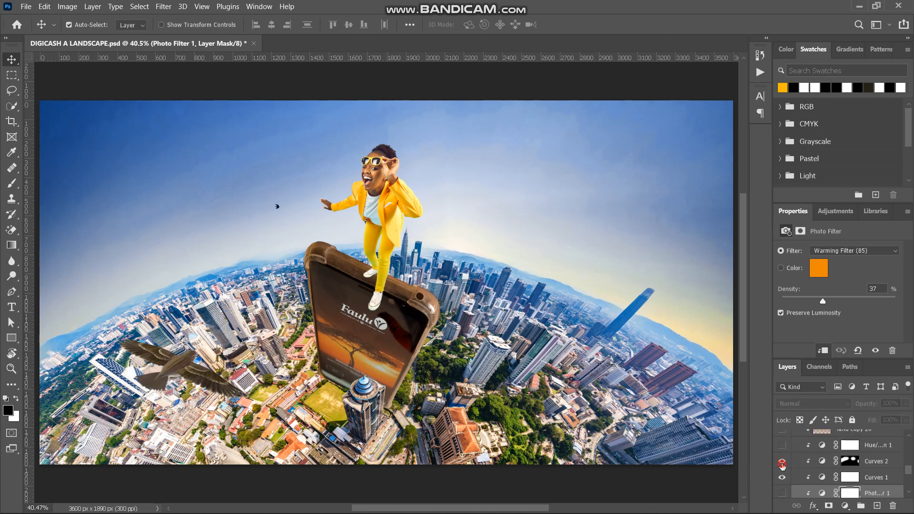
{"action": "left_click", "coordinate": [782, 462]}
{"action": "left_click", "coordinate": [781, 462]}
{"action": "left_click", "coordinate": [781, 463]}
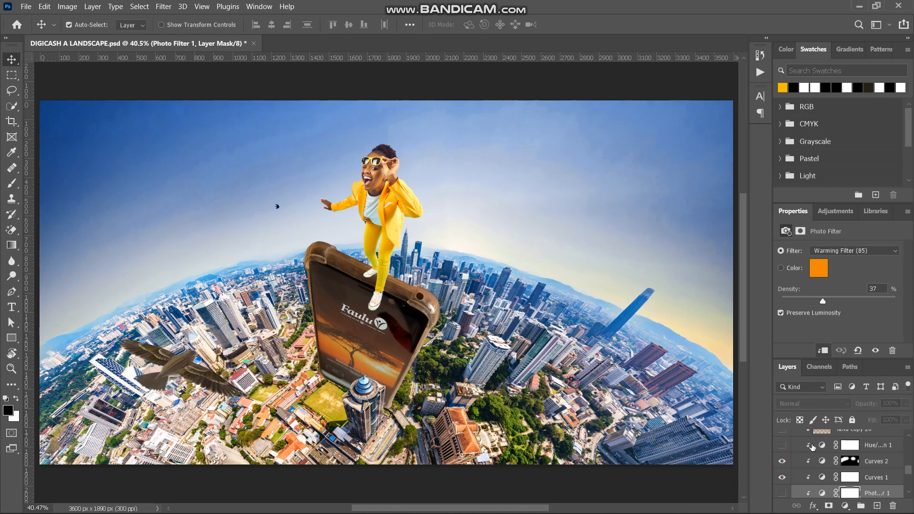
{"action": "left_click", "coordinate": [782, 447]}
Show the filtered smart object above land copy 20 and the Brightness/Contrast 1 adjustment in the city group.
{"action": "scroll", "coordinate": [805, 456], "scroll_direction": "up", "scroll_amount": 3}
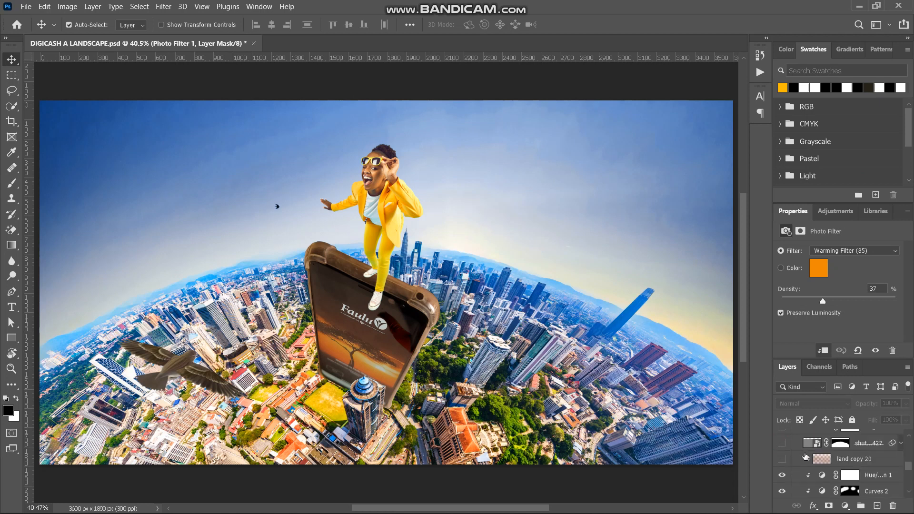
{"action": "left_click", "coordinate": [786, 474]}
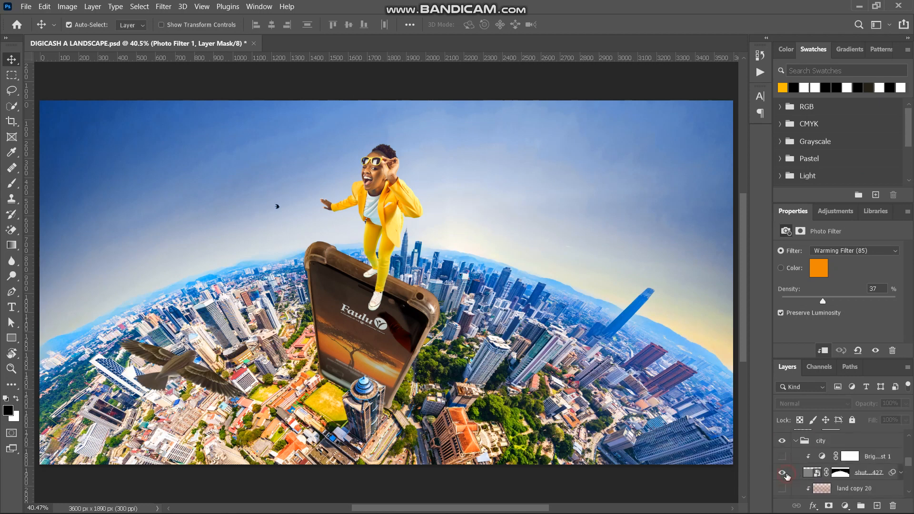
{"action": "left_click", "coordinate": [782, 457]}
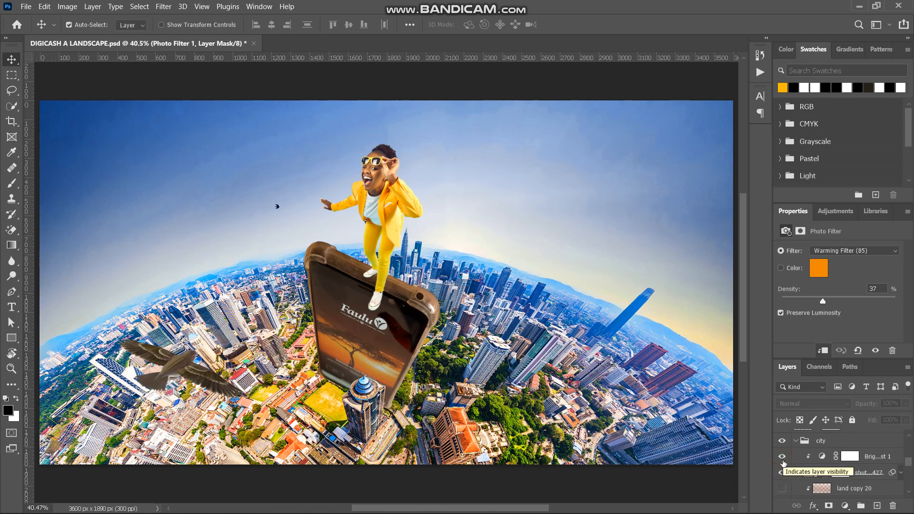
{"action": "scroll", "coordinate": [787, 460], "scroll_direction": "up", "scroll_amount": 2}
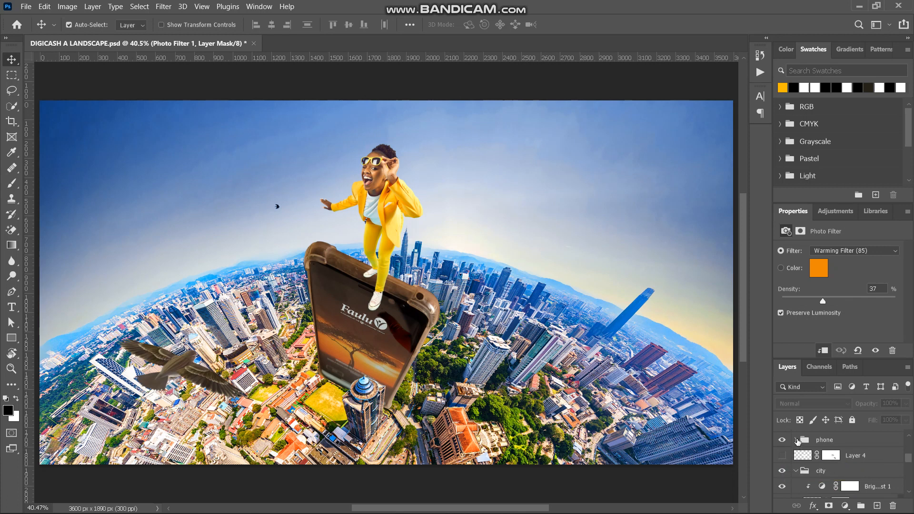
Expand the phone group and show the filtered smart object above land copy 22, comparing it on and off.
{"action": "left_click", "coordinate": [797, 442]}
{"action": "scroll", "coordinate": [810, 473], "scroll_direction": "down", "scroll_amount": 2}
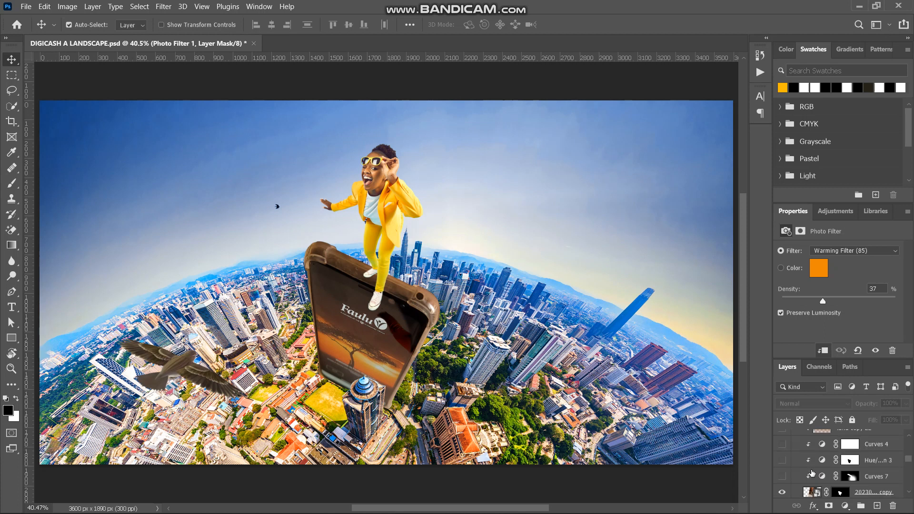
{"action": "scroll", "coordinate": [811, 473], "scroll_direction": "up", "scroll_amount": 2}
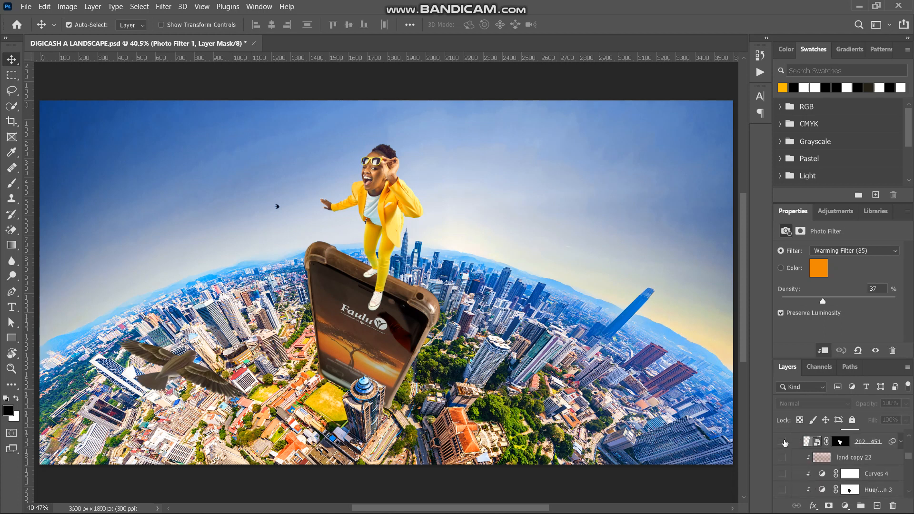
{"action": "left_click", "coordinate": [784, 442]}
{"action": "left_click", "coordinate": [784, 443]}
{"action": "left_click", "coordinate": [783, 442]}
Show the phone group's Brightness/Contrast 2 adjustment, comparing the phone with and without it.
{"action": "scroll", "coordinate": [783, 442], "scroll_direction": "up", "scroll_amount": 2}
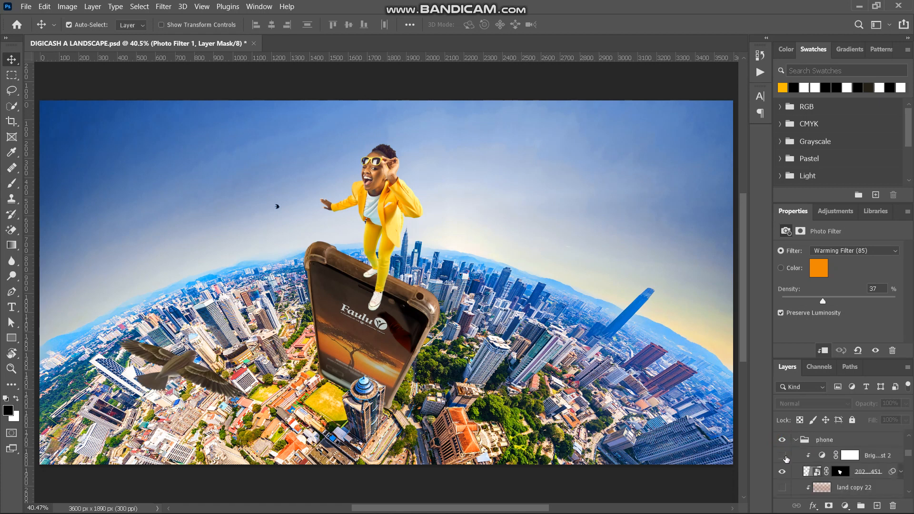
{"action": "left_click", "coordinate": [783, 456]}
{"action": "left_click", "coordinate": [783, 457]}
{"action": "left_click", "coordinate": [783, 457]}
Show the phone's Curves 7 adjustment, compare its effect on and off, and display its curve settings.
{"action": "scroll", "coordinate": [795, 463], "scroll_direction": "down", "scroll_amount": 2}
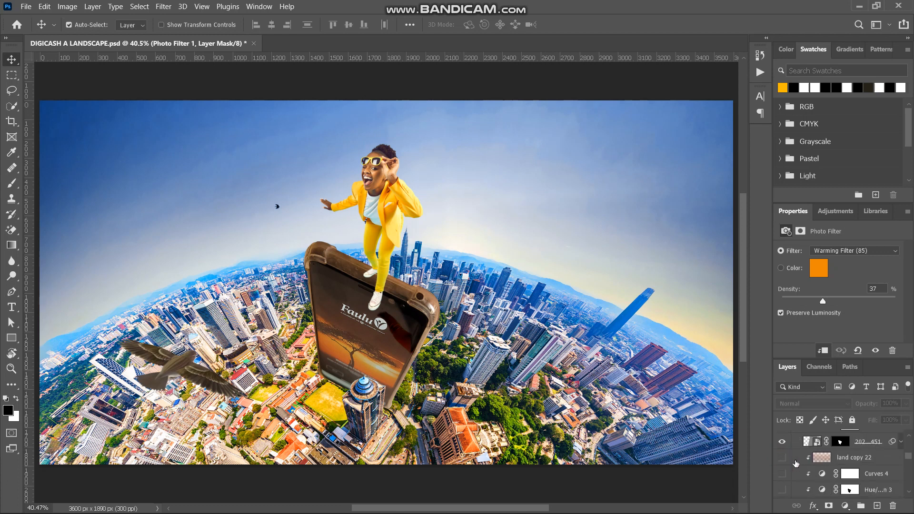
{"action": "scroll", "coordinate": [796, 463], "scroll_direction": "down", "scroll_amount": 3}
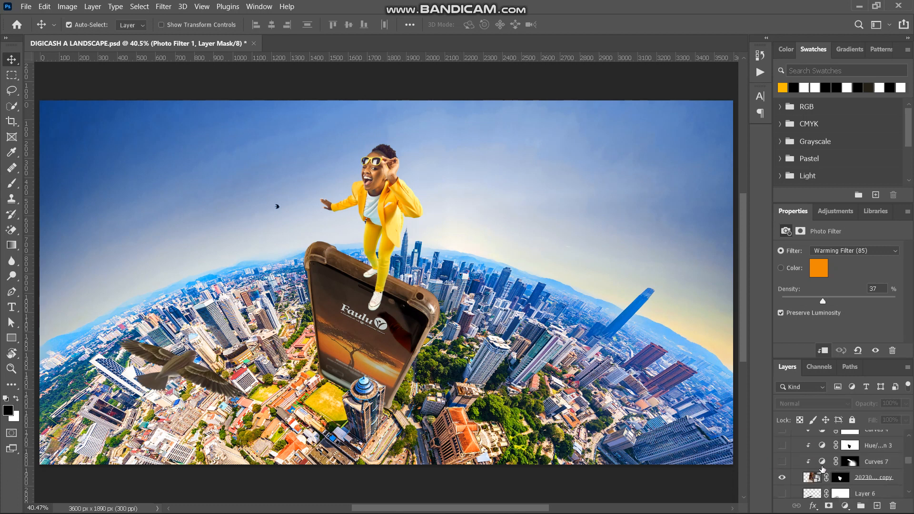
{"action": "left_click", "coordinate": [786, 461]}
{"action": "left_click", "coordinate": [786, 461]}
{"action": "left_click", "coordinate": [782, 462]}
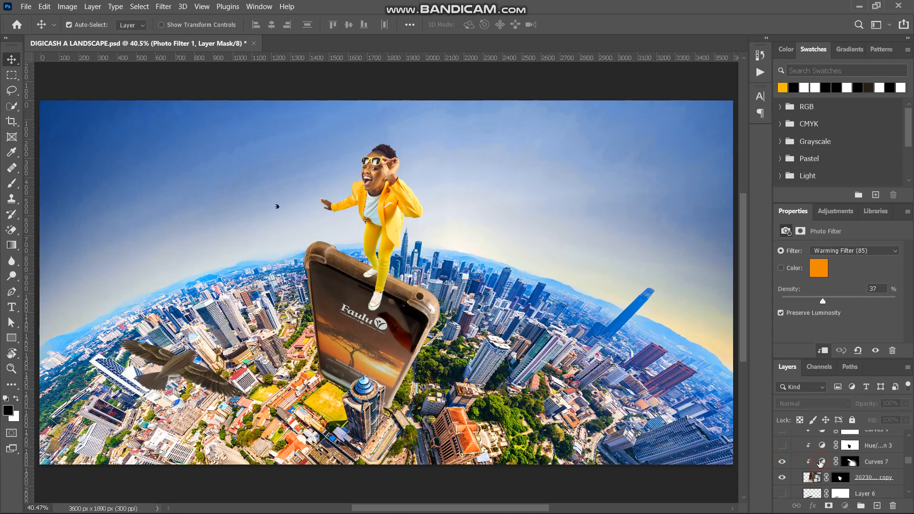
{"action": "left_click", "coordinate": [820, 461]}
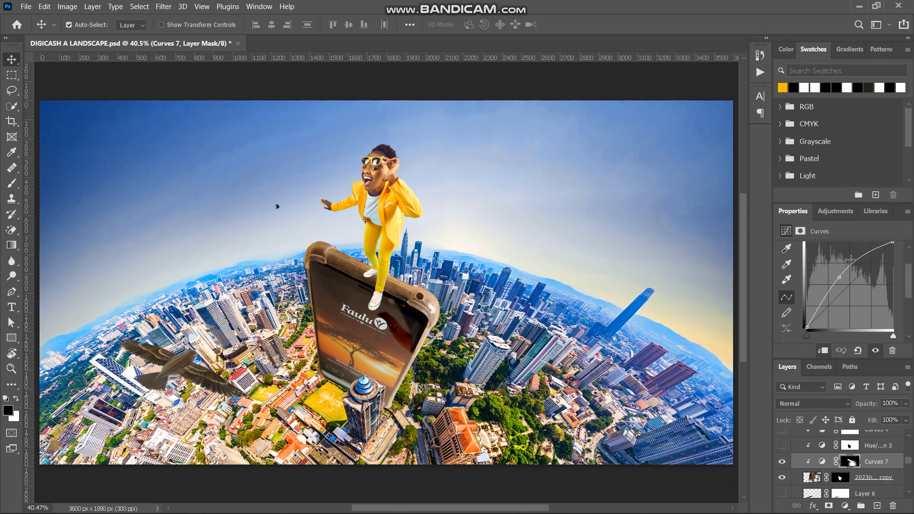
Show the phone's Hue/Saturation 3 and Curves 4 adjustments and display the Curves 4 settings.
{"action": "left_click", "coordinate": [782, 446]}
{"action": "left_click", "coordinate": [783, 446]}
{"action": "left_click", "coordinate": [782, 446]}
{"action": "scroll", "coordinate": [802, 447], "scroll_direction": "up", "scroll_amount": 1}
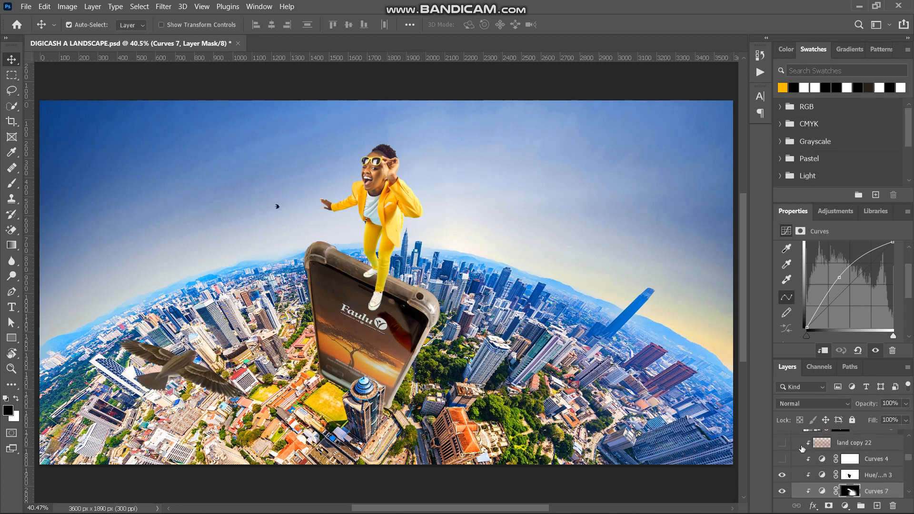
{"action": "left_click", "coordinate": [783, 460]}
{"action": "left_click", "coordinate": [823, 460]}
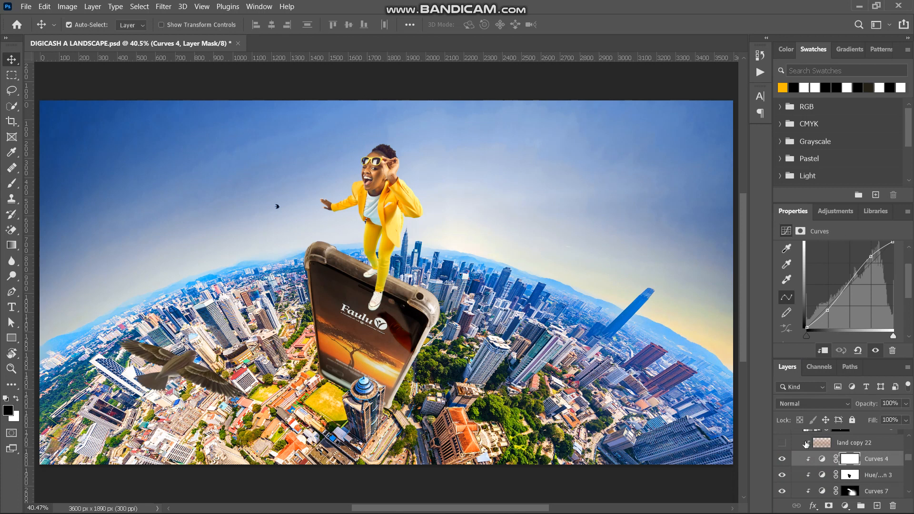
Select the lady layer group and expand it to reveal its layers.
{"action": "scroll", "coordinate": [793, 451], "scroll_direction": "up", "scroll_amount": 3}
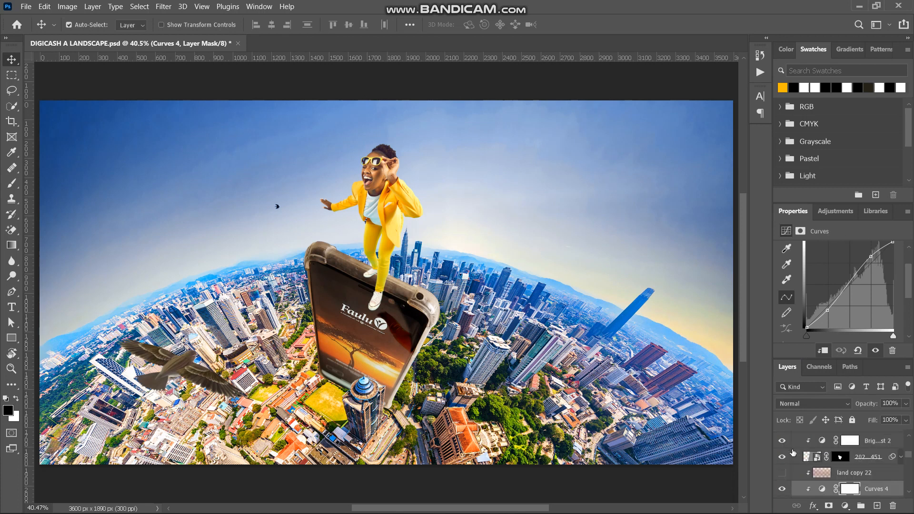
{"action": "scroll", "coordinate": [787, 457], "scroll_direction": "up", "scroll_amount": 2}
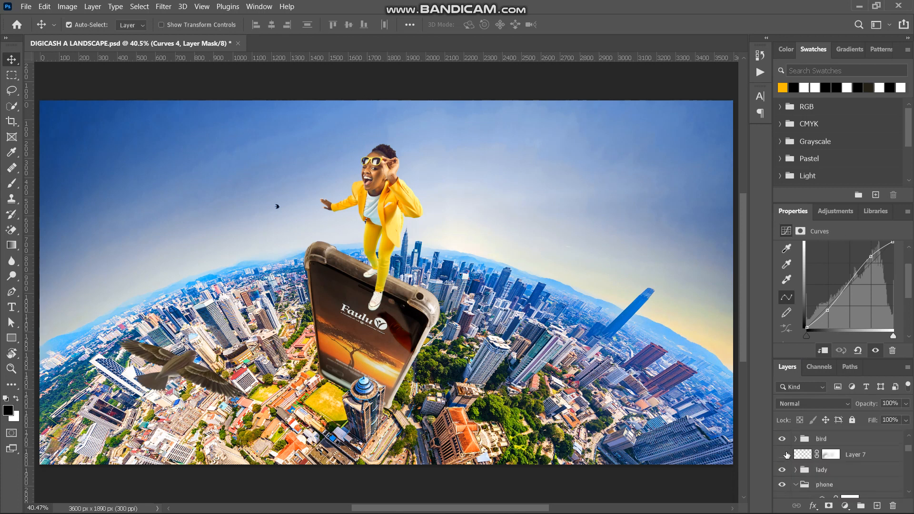
{"action": "left_click", "coordinate": [792, 474]}
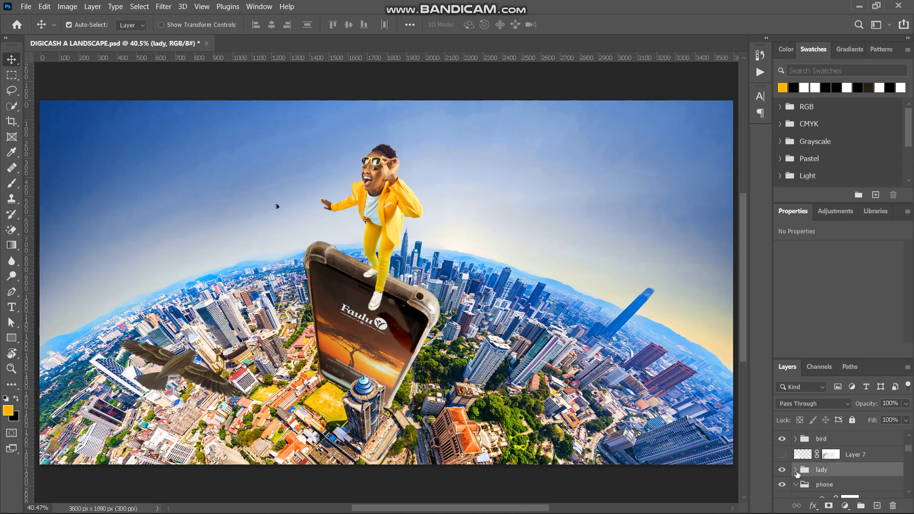
{"action": "left_click", "coordinate": [794, 470]}
{"action": "scroll", "coordinate": [816, 473], "scroll_direction": "down", "scroll_amount": 2}
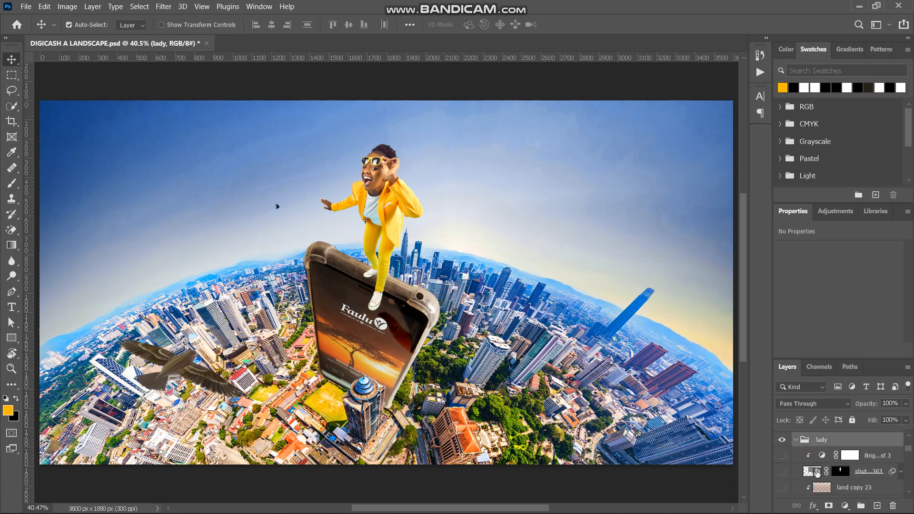
Show the lady group's filtered smart object and Brightness/Contrast 3 adjustment, comparing the smart object on and off at the face.
{"action": "left_click", "coordinate": [783, 472]}
{"action": "left_click", "coordinate": [783, 473]}
{"action": "left_click", "coordinate": [784, 473]}
{"action": "scroll", "coordinate": [399, 197], "scroll_direction": "up", "scroll_amount": 1}
{"action": "scroll", "coordinate": [399, 197], "scroll_direction": "up", "scroll_amount": 4}
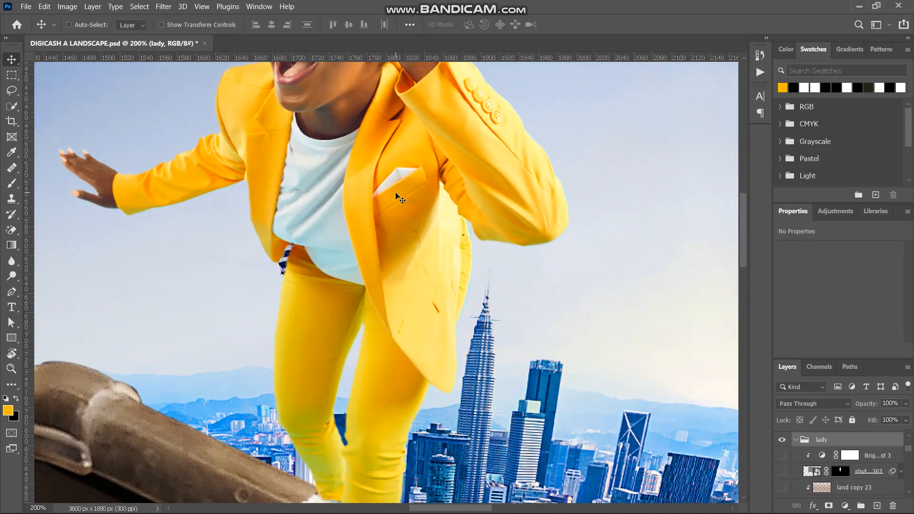
{"action": "scroll", "coordinate": [398, 198], "scroll_direction": "up", "scroll_amount": 3}
{"action": "scroll", "coordinate": [342, 101], "scroll_direction": "up", "scroll_amount": 1}
{"action": "scroll", "coordinate": [343, 101], "scroll_direction": "up", "scroll_amount": 2}
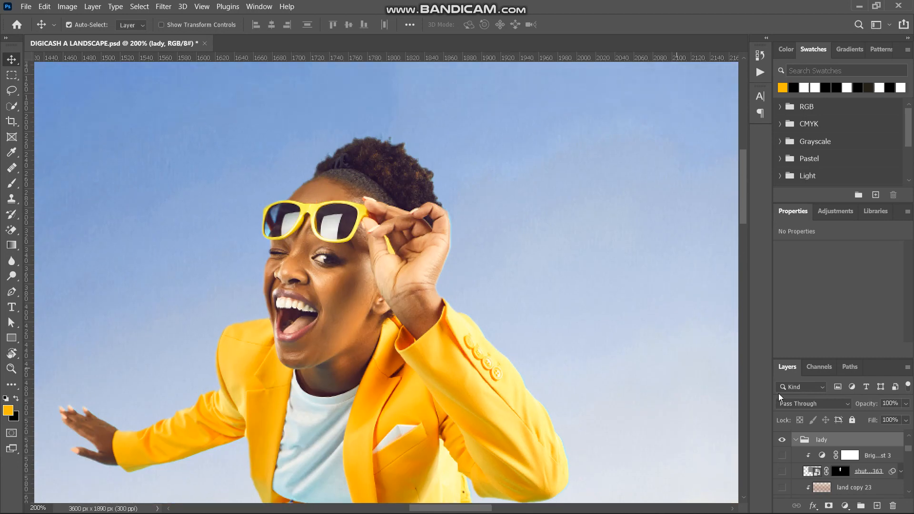
{"action": "left_click", "coordinate": [782, 472]}
{"action": "left_click", "coordinate": [782, 455]}
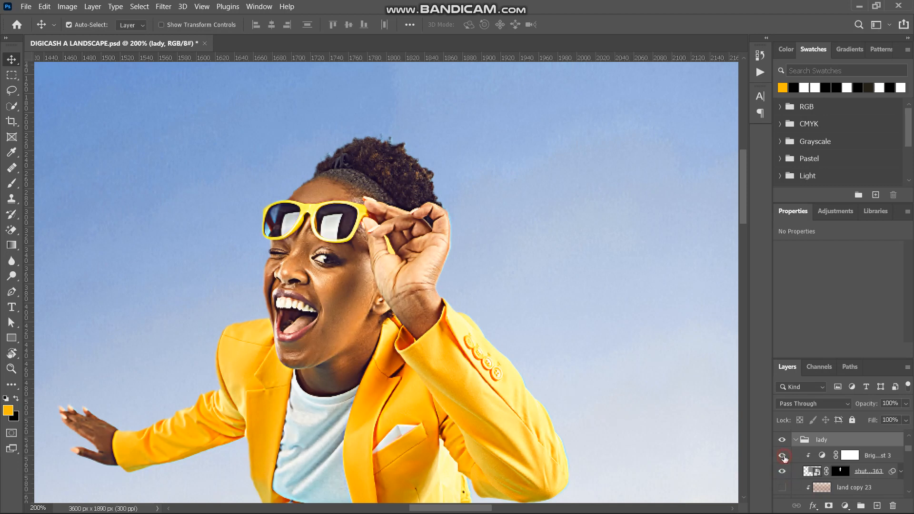
{"action": "left_click", "coordinate": [783, 472]}
{"action": "left_click", "coordinate": [783, 472]}
Show the lady's Hue/Saturation 4, Selective Color 2 and Selective Color 1 adjustments to recolor the sunglasses and suit.
{"action": "scroll", "coordinate": [801, 461], "scroll_direction": "down", "scroll_amount": 3}
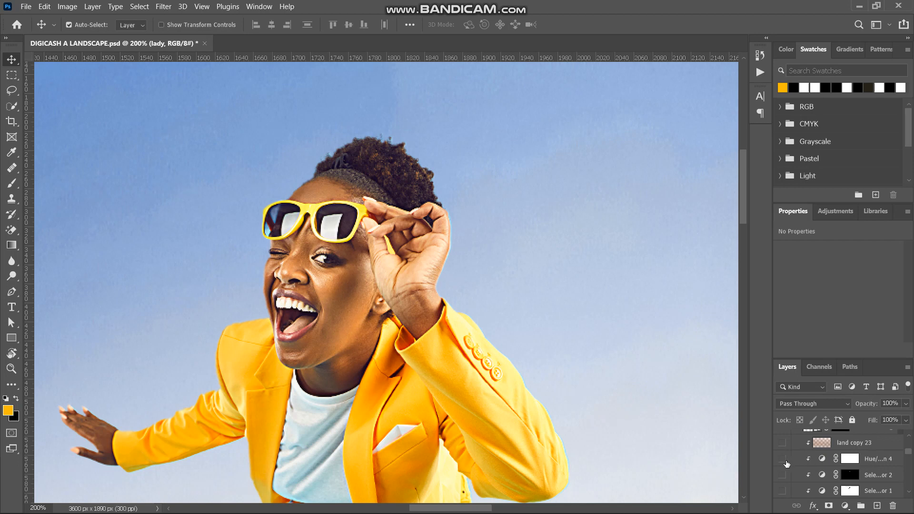
{"action": "left_click", "coordinate": [784, 459]}
{"action": "left_click", "coordinate": [782, 474]}
{"action": "scroll", "coordinate": [782, 480], "scroll_direction": "down", "scroll_amount": 2}
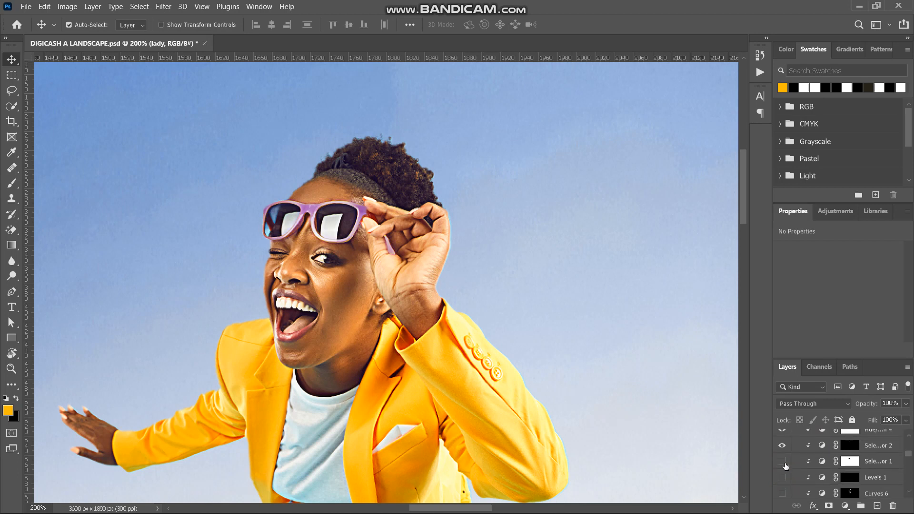
{"action": "left_click", "coordinate": [783, 463]}
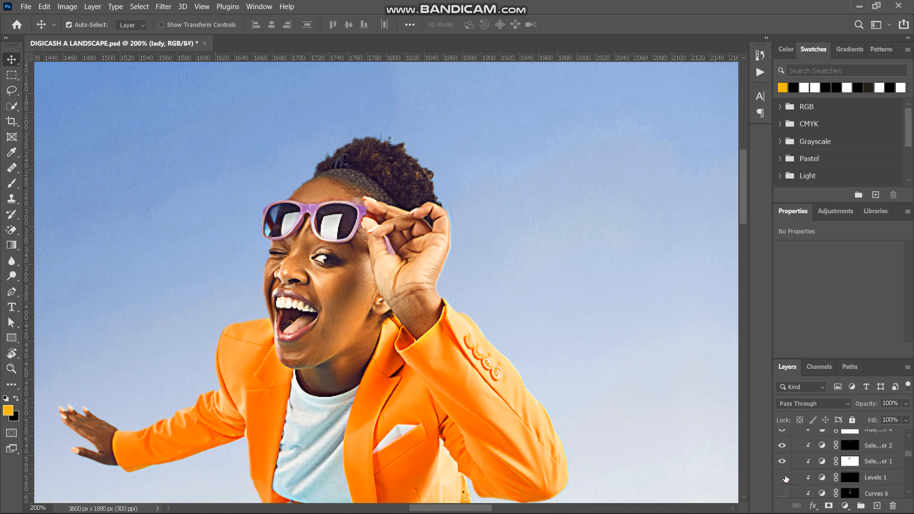
Enlarge the layer list slightly and show the lady's Curves 5, Curves 6 and Levels 1 adjustments.
{"action": "scroll", "coordinate": [786, 476], "scroll_direction": "down", "scroll_amount": 2}
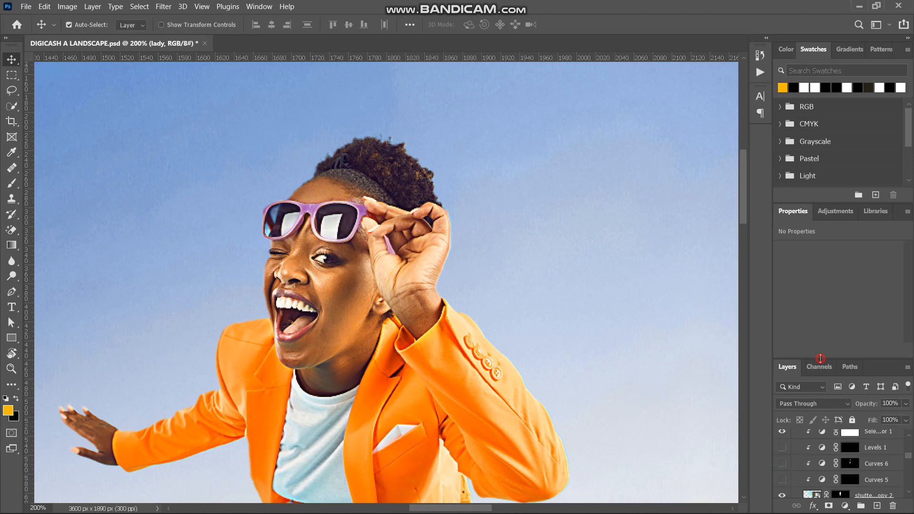
{"action": "left_click_drag", "start_coordinate": [820, 358], "coordinate": [820, 351]}
{"action": "left_click", "coordinate": [782, 471]}
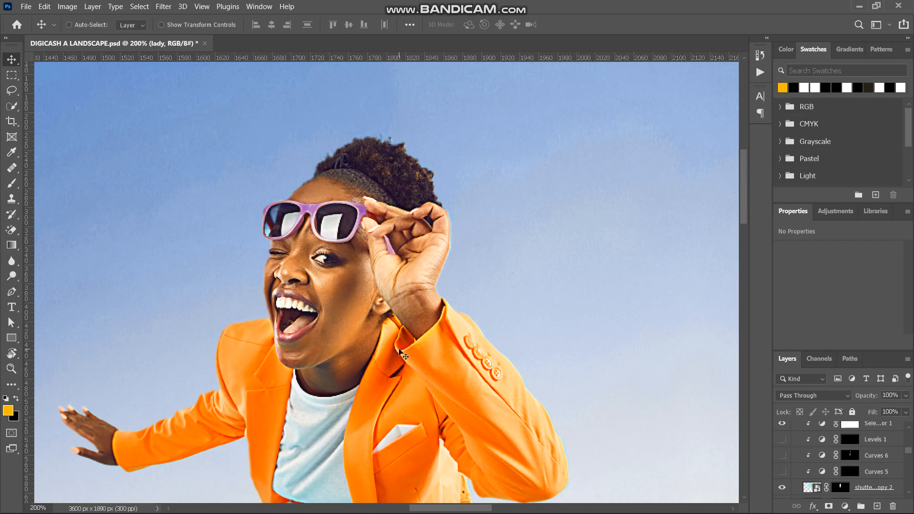
{"action": "key", "text": "ctrl+z"}
{"action": "key", "text": "ctrl+minus"}
{"action": "key", "text": "ctrl+minus"}
{"action": "key", "text": "ctrl+z"}
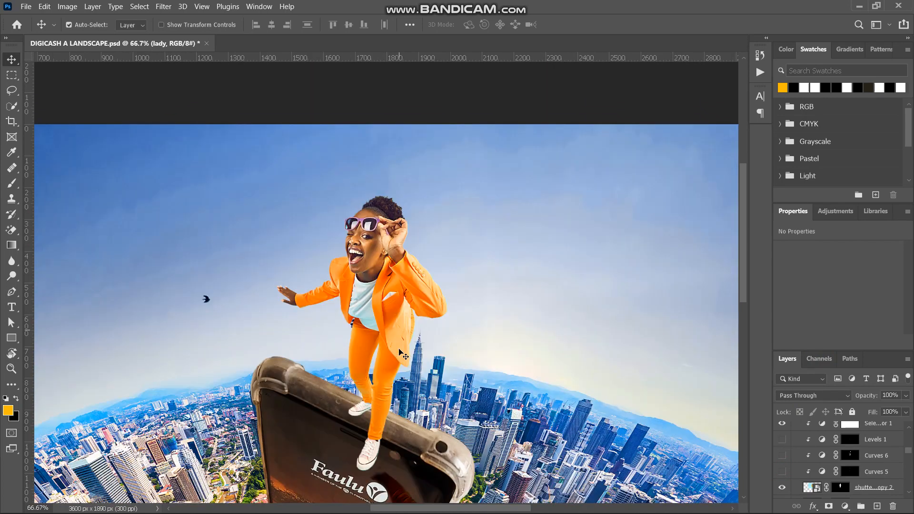
{"action": "left_click", "coordinate": [783, 471]}
{"action": "left_click", "coordinate": [782, 456]}
{"action": "left_click", "coordinate": [782, 440]}
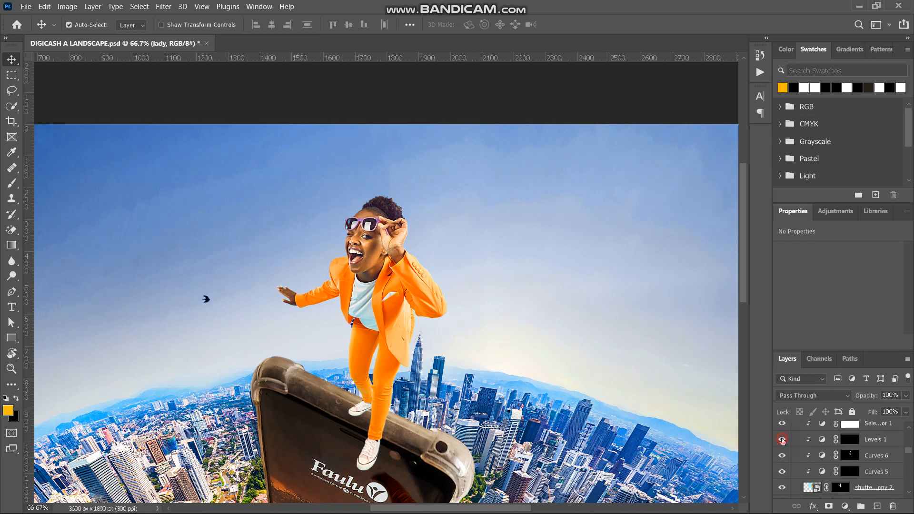
Toggle the lady's Hue/Saturation 4 adjustment to check its effect on the colors.
{"action": "scroll", "coordinate": [803, 454], "scroll_direction": "up", "scroll_amount": 2}
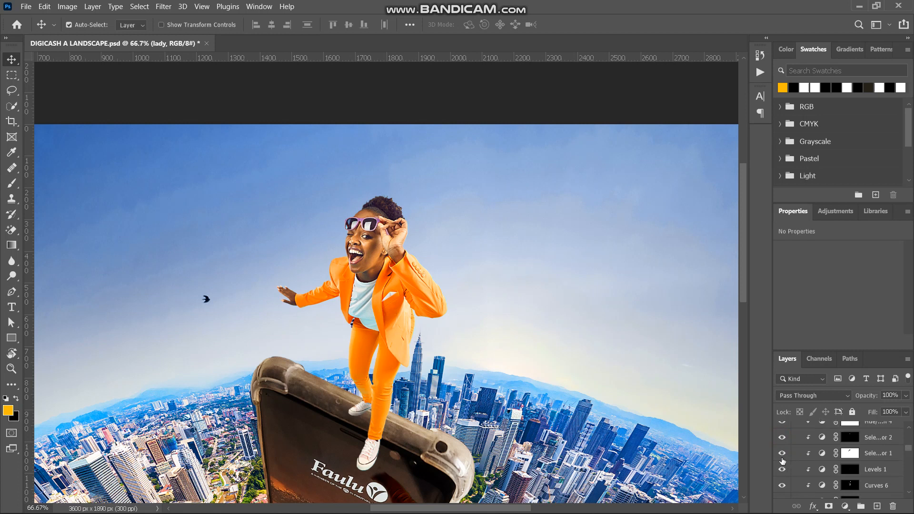
{"action": "scroll", "coordinate": [793, 443], "scroll_direction": "up", "scroll_amount": 1}
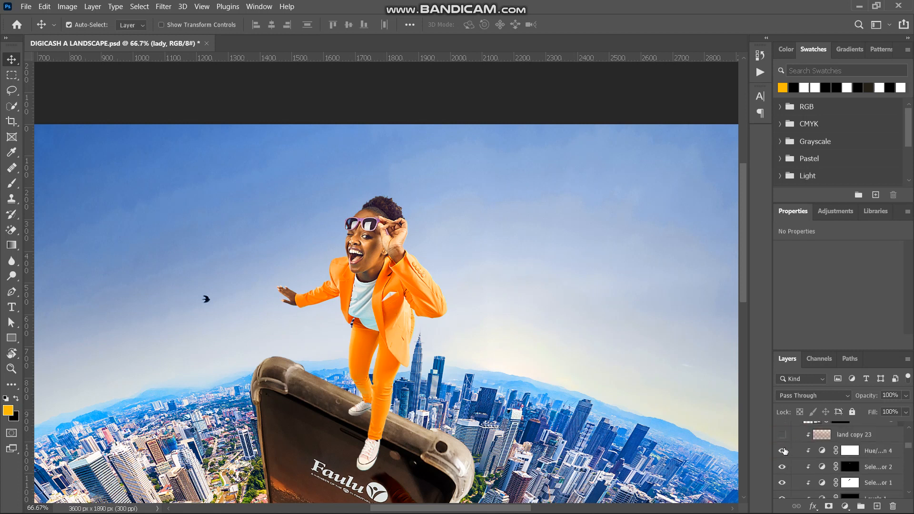
{"action": "left_click", "coordinate": [782, 450]}
Show Layer 8 beneath the lady image and hide the smart object copy directly below it.
{"action": "scroll", "coordinate": [801, 458], "scroll_direction": "down", "scroll_amount": 3}
{"action": "scroll", "coordinate": [801, 458], "scroll_direction": "down", "scroll_amount": 2}
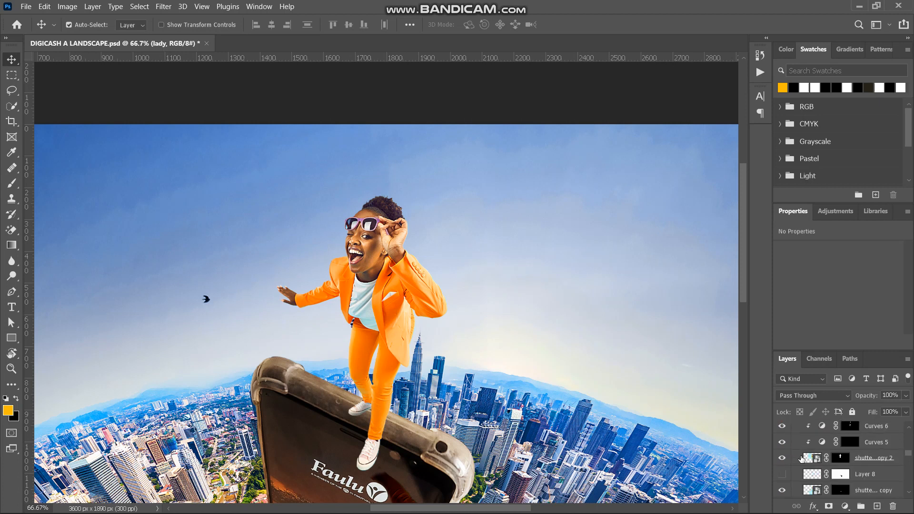
{"action": "left_click", "coordinate": [783, 475]}
{"action": "left_click", "coordinate": [783, 475]}
{"action": "scroll", "coordinate": [784, 477], "scroll_direction": "down", "scroll_amount": 2}
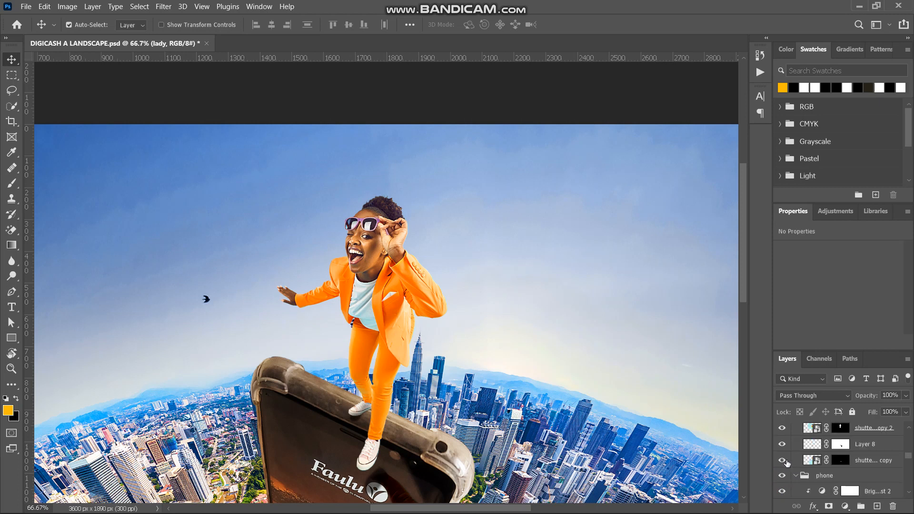
{"action": "left_click", "coordinate": [783, 460]}
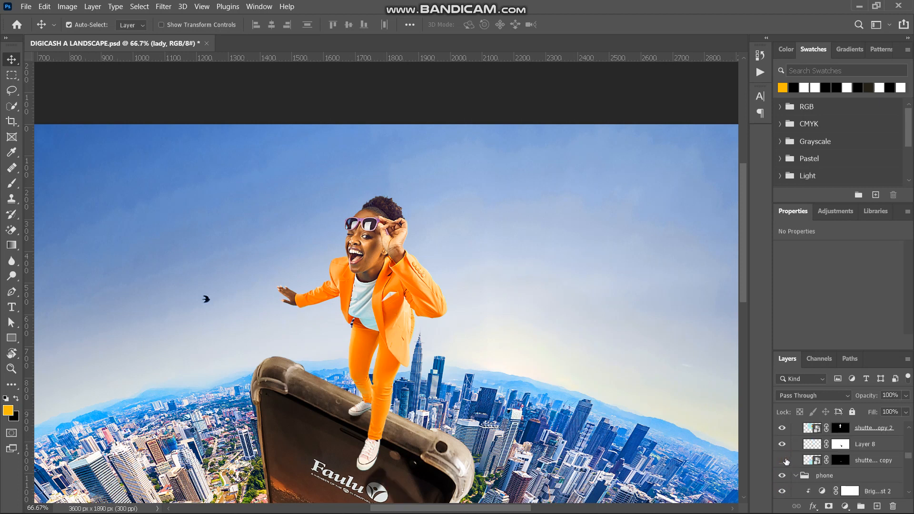
Show the smart object copy below Layer 8 again and review the lady group's adjustment layers.
{"action": "left_click", "coordinate": [784, 460]}
{"action": "scroll", "coordinate": [786, 461], "scroll_direction": "up", "scroll_amount": 5}
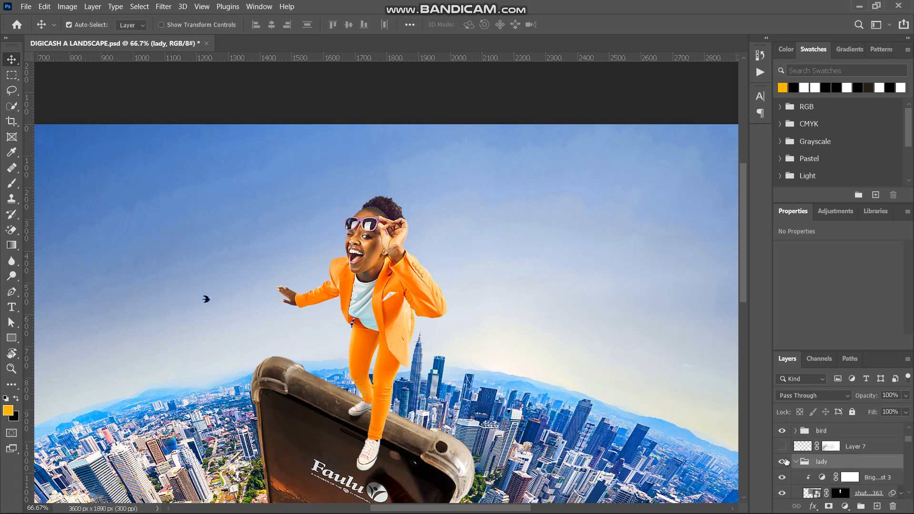
{"action": "scroll", "coordinate": [785, 464], "scroll_direction": "down", "scroll_amount": 4}
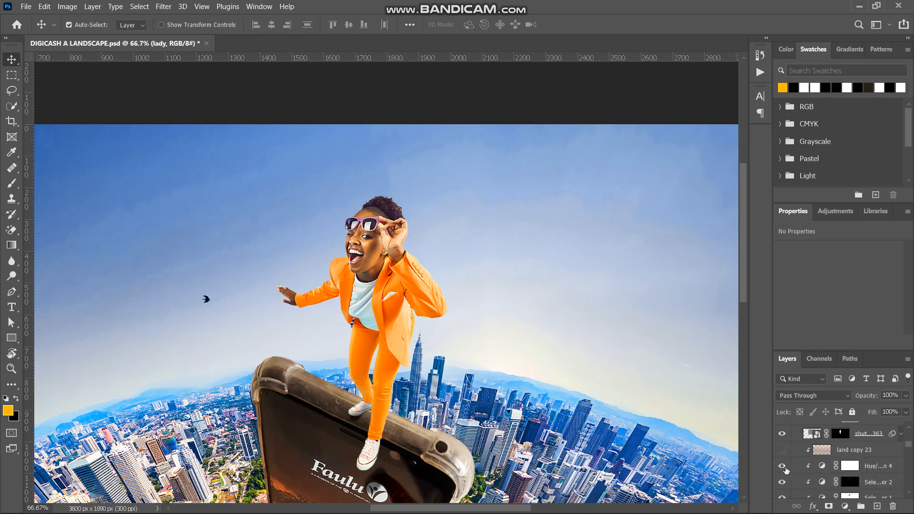
{"action": "scroll", "coordinate": [783, 469], "scroll_direction": "down", "scroll_amount": 2}
{"action": "scroll", "coordinate": [782, 468], "scroll_direction": "down", "scroll_amount": 2}
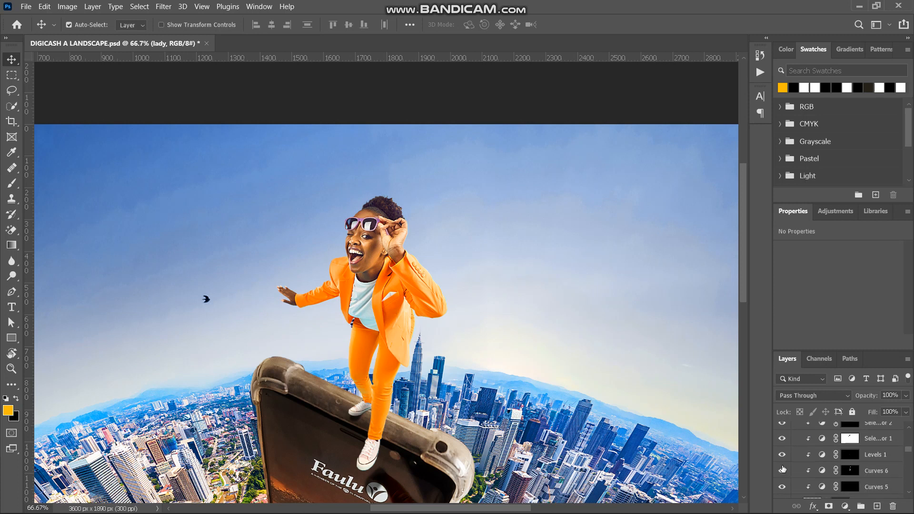
{"action": "scroll", "coordinate": [783, 469], "scroll_direction": "down", "scroll_amount": 2}
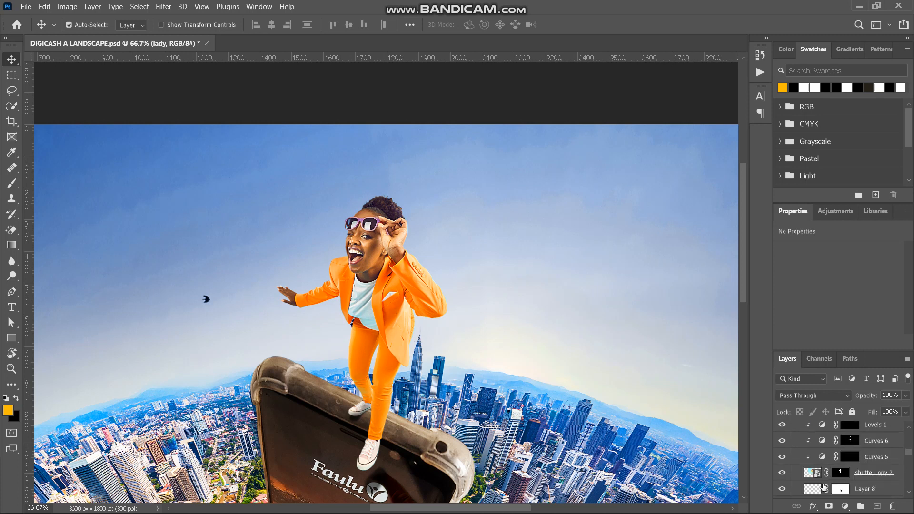
{"action": "scroll", "coordinate": [823, 485], "scroll_direction": "down", "scroll_amount": 2}
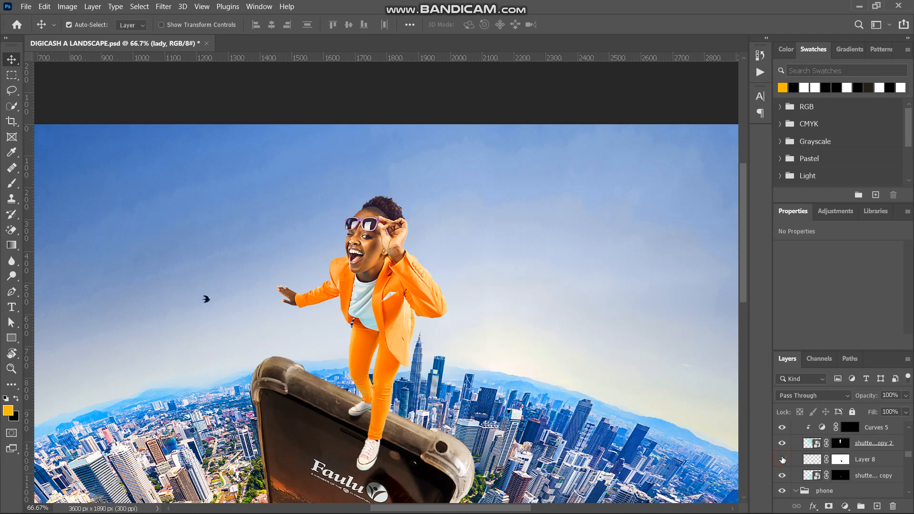
Toggle Layer 8 several times to compare its effect around the lady's shoe on the phone.
{"action": "left_click", "coordinate": [781, 459]}
{"action": "left_click", "coordinate": [782, 459]}
{"action": "left_click", "coordinate": [782, 459]}
{"action": "scroll", "coordinate": [638, 425], "scroll_direction": "down", "scroll_amount": 3}
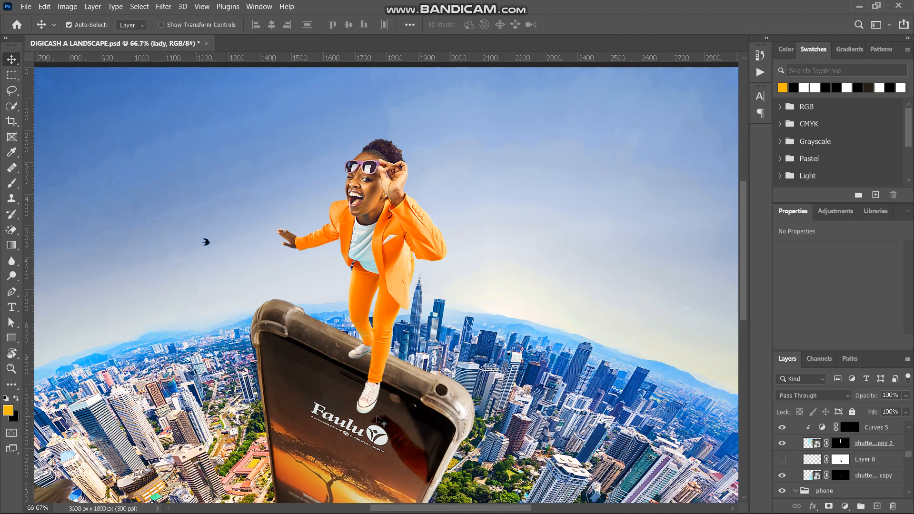
{"action": "left_click", "coordinate": [782, 460]}
{"action": "left_click", "coordinate": [782, 460]}
Hide and reshow the smart object copy below Layer 8 for comparison, and make Layer 8 visible again.
{"action": "left_click", "coordinate": [783, 476]}
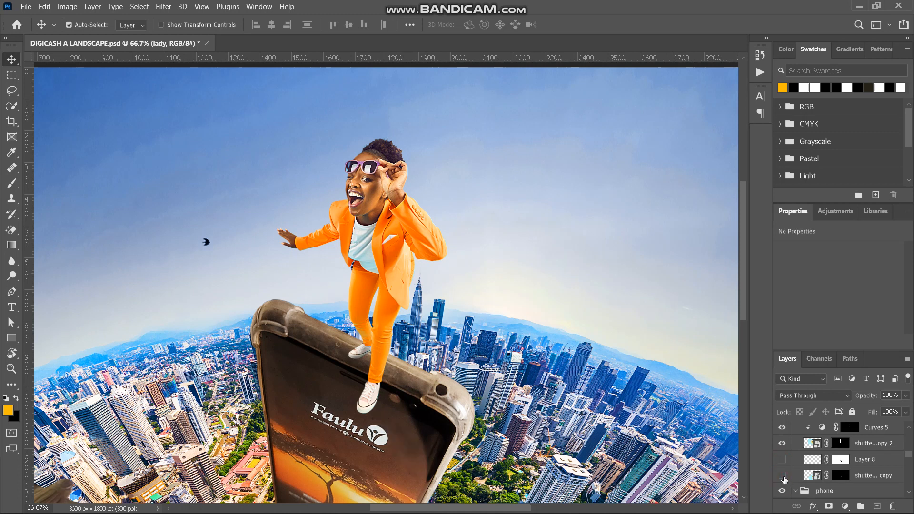
{"action": "left_click", "coordinate": [783, 476]}
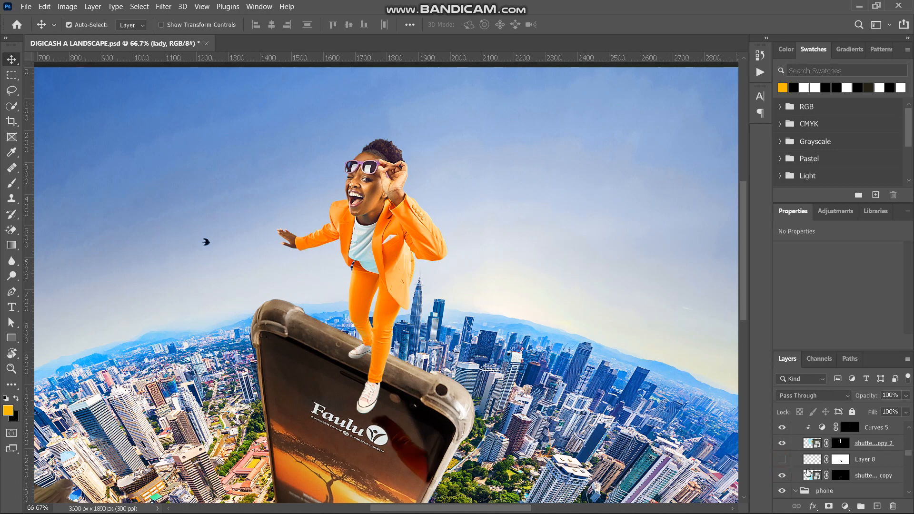
{"action": "scroll", "coordinate": [807, 473], "scroll_direction": "up", "scroll_amount": 2}
{"action": "left_click", "coordinate": [782, 489]}
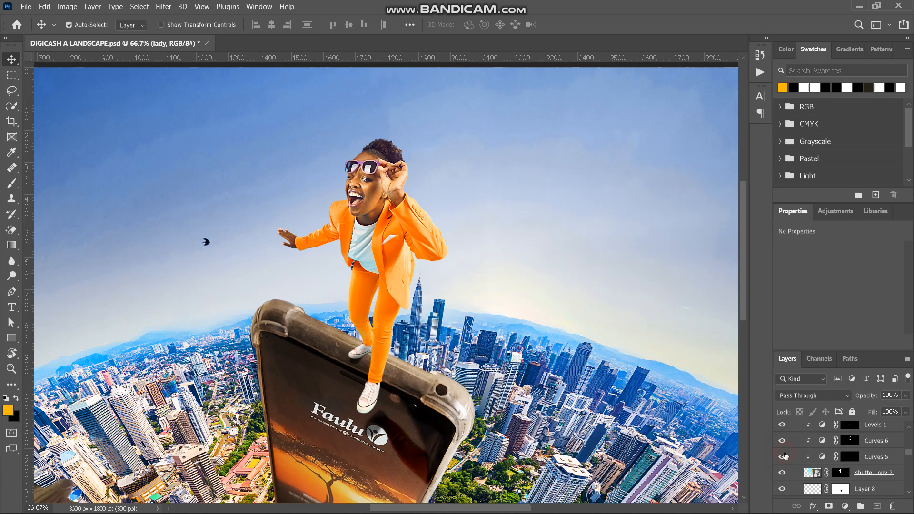
Toggle the lady's Selective Color 1 adjustment to compare the suit's color with and without it.
{"action": "scroll", "coordinate": [785, 445], "scroll_direction": "up", "scroll_amount": 2}
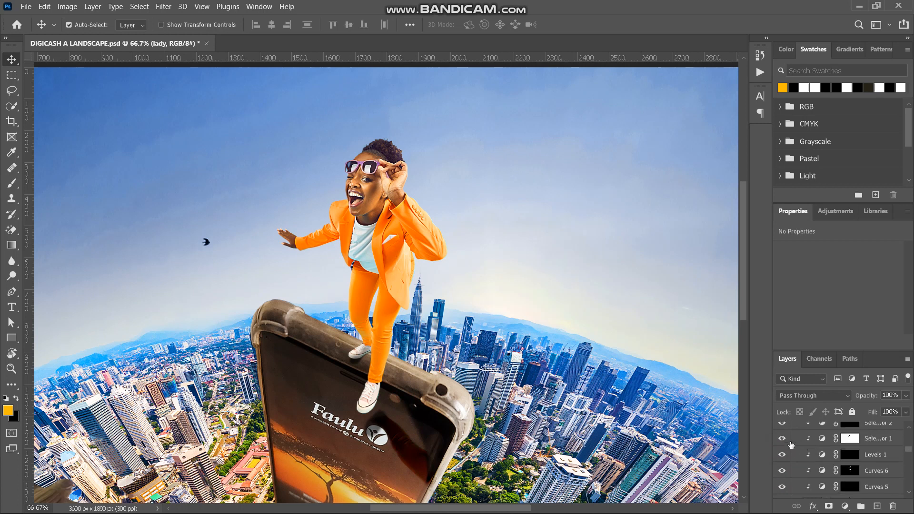
{"action": "left_click", "coordinate": [781, 439]}
{"action": "left_click", "coordinate": [781, 439]}
{"action": "left_click", "coordinate": [822, 439]}
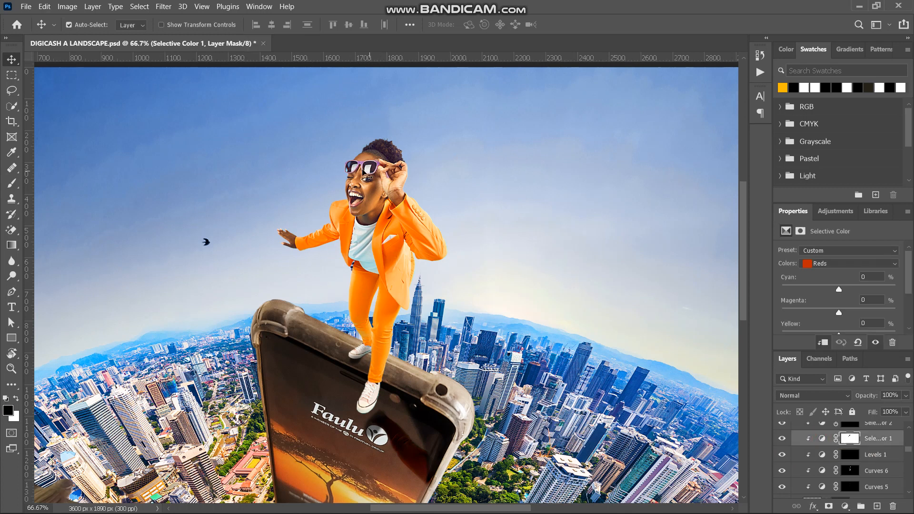
{"action": "left_click", "coordinate": [781, 442]}
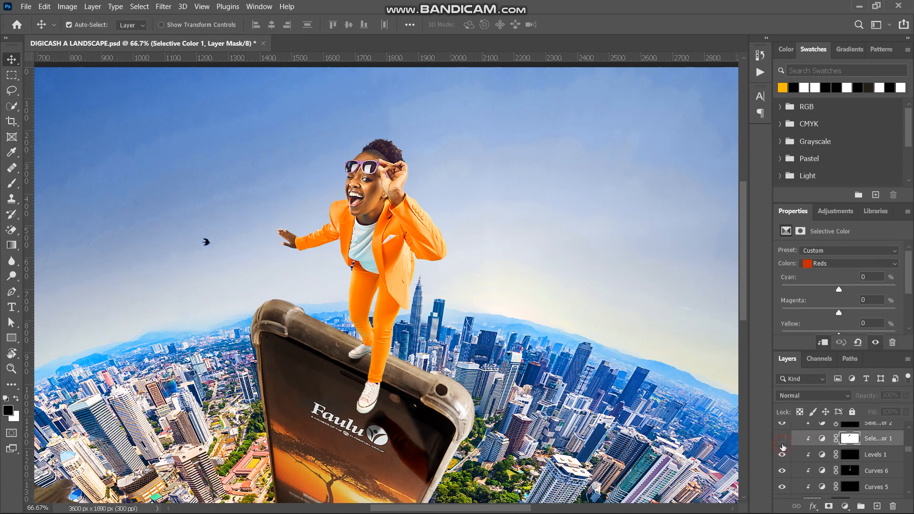
{"action": "left_click", "coordinate": [782, 442]}
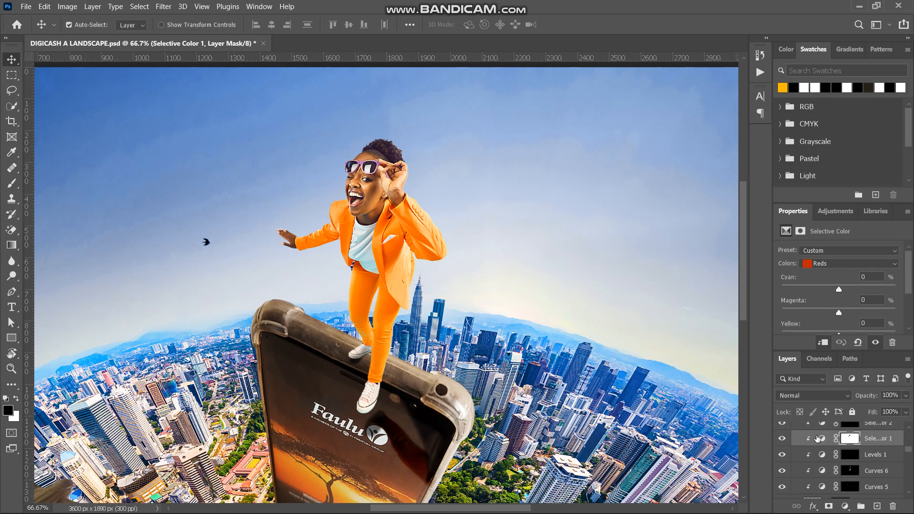
{"action": "left_click", "coordinate": [782, 438]}
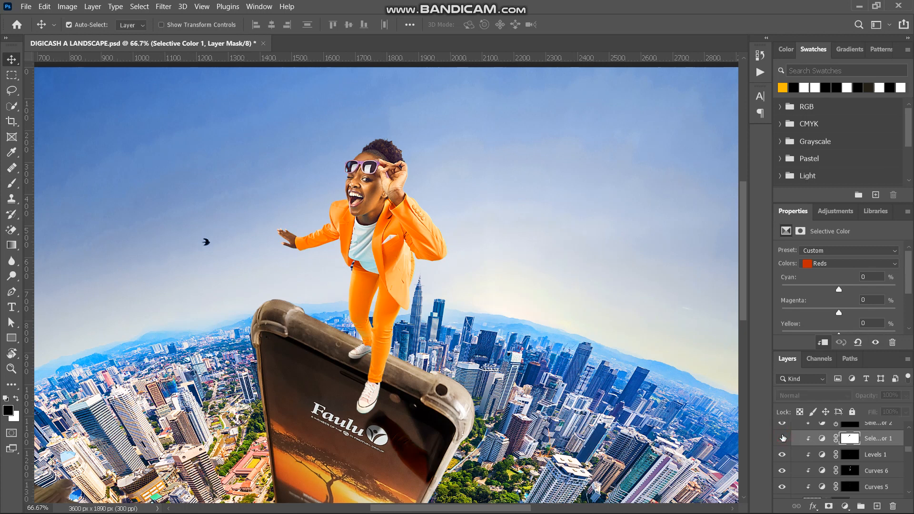
Open the Selective Color 1 settings, inspect the Yellows sliders, and turn the adjustment back on.
{"action": "left_click", "coordinate": [822, 438]}
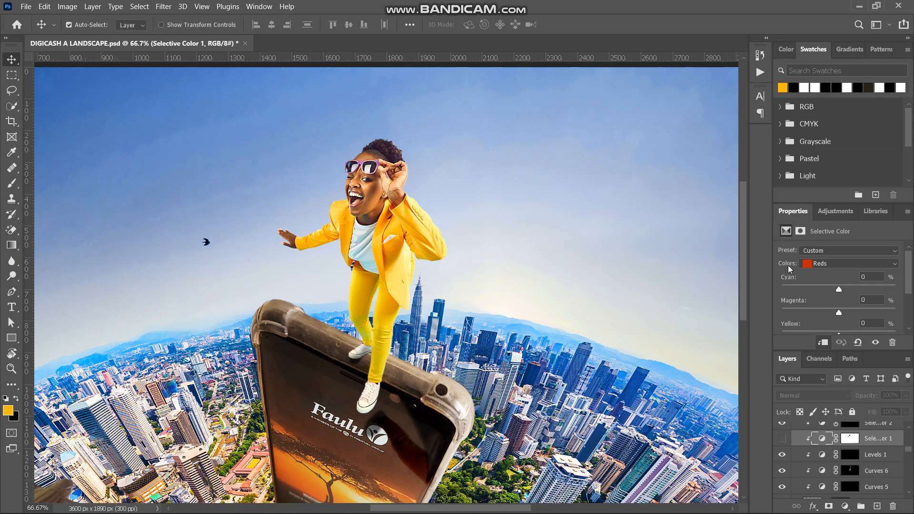
{"action": "left_click", "coordinate": [822, 265]}
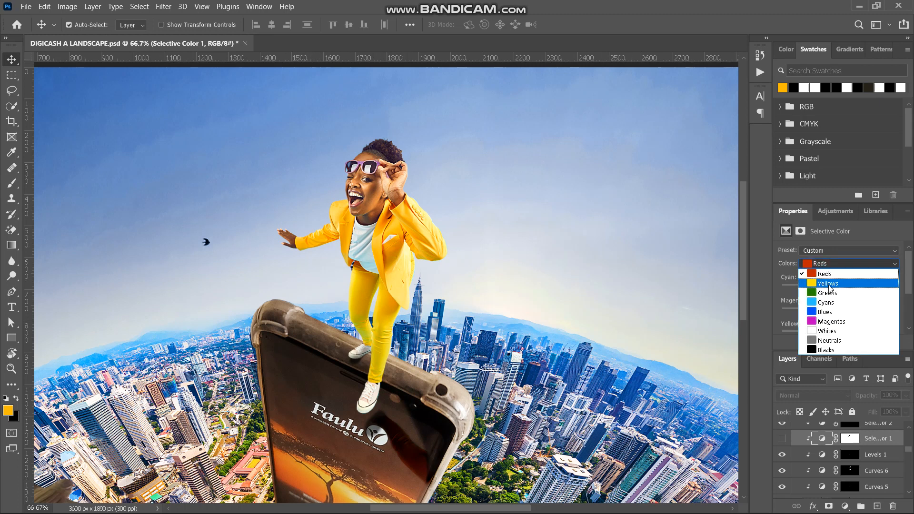
{"action": "left_click", "coordinate": [811, 275]}
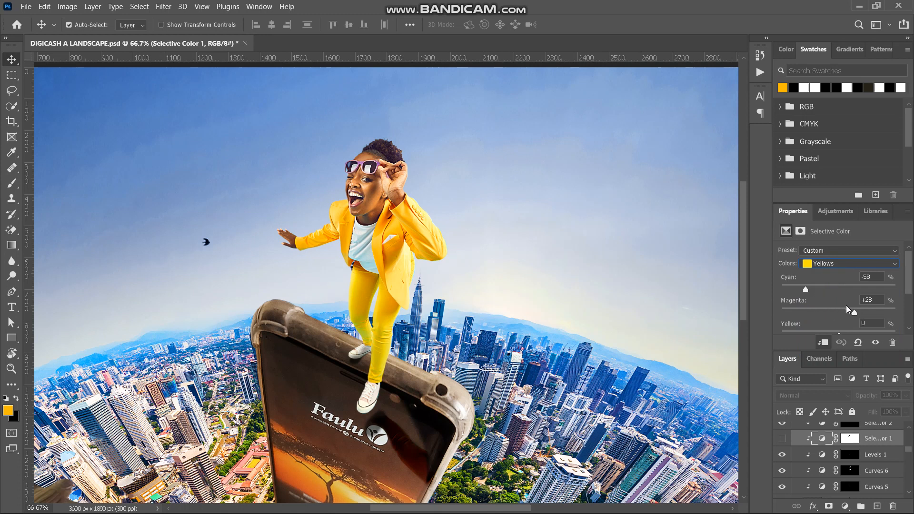
{"action": "left_click", "coordinate": [783, 438]}
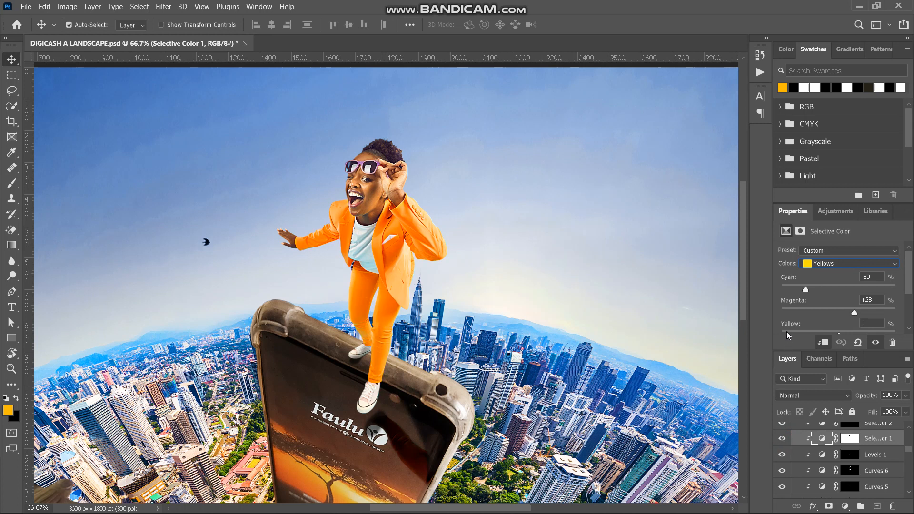
{"action": "mouse_move", "coordinate": [805, 290]}
{"action": "left_mouse_down"}
{"action": "mouse_move", "coordinate": [783, 290]}
{"action": "mouse_move", "coordinate": [806, 298]}
{"action": "left_mouse_up"}
{"action": "scroll", "coordinate": [829, 315], "scroll_direction": "down", "scroll_amount": 3}
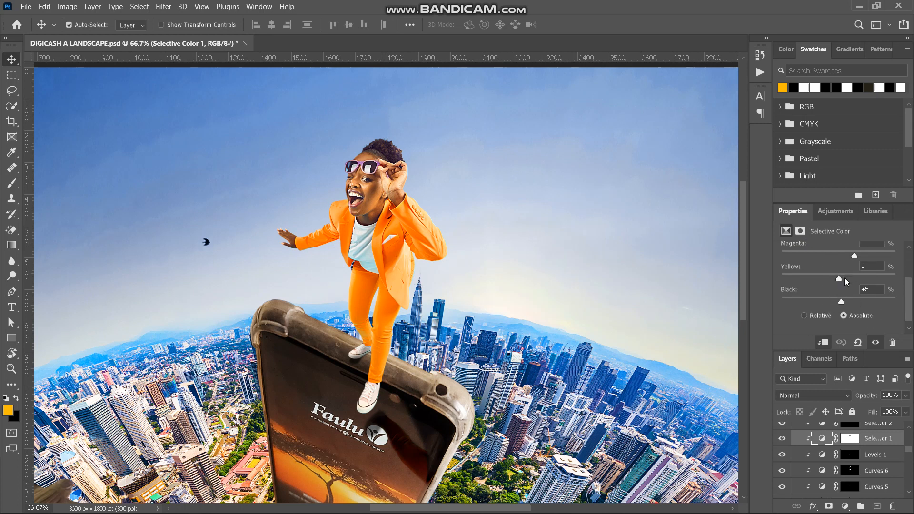
{"action": "scroll", "coordinate": [820, 268], "scroll_direction": "up", "scroll_amount": 3}
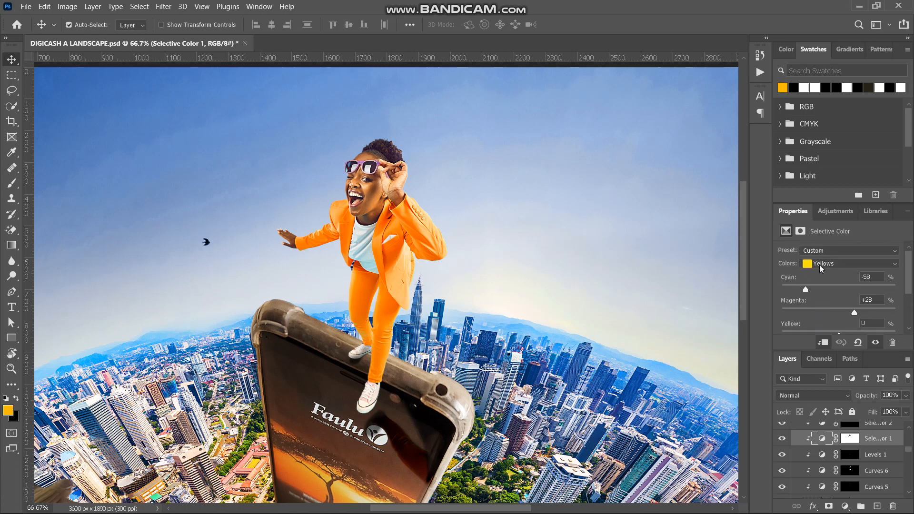
Examine the Reds and Neutrals values of the Selective Color 1 adjustment.
{"action": "left_click", "coordinate": [827, 268]}
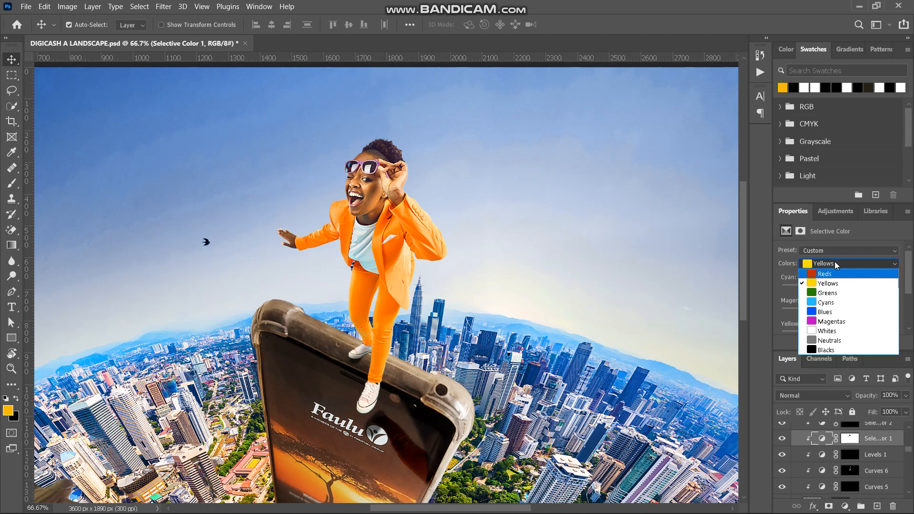
{"action": "left_click", "coordinate": [837, 274]}
{"action": "scroll", "coordinate": [849, 299], "scroll_direction": "down", "scroll_amount": 2}
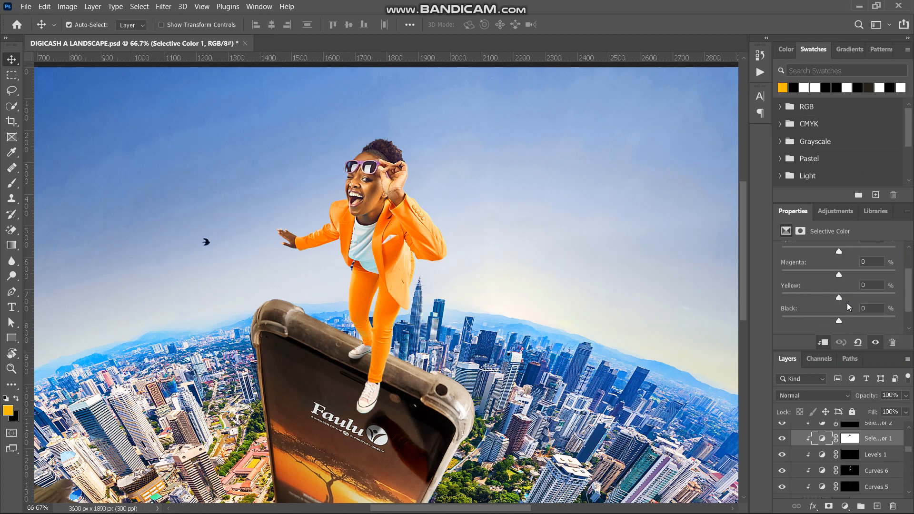
{"action": "scroll", "coordinate": [843, 293], "scroll_direction": "down", "scroll_amount": 1}
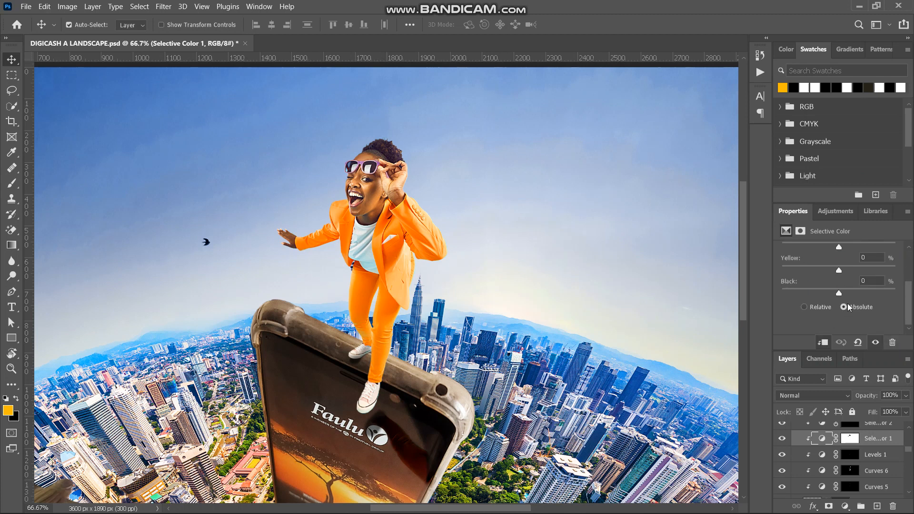
{"action": "scroll", "coordinate": [844, 309], "scroll_direction": "up", "scroll_amount": 3}
{"action": "left_click", "coordinate": [820, 265]}
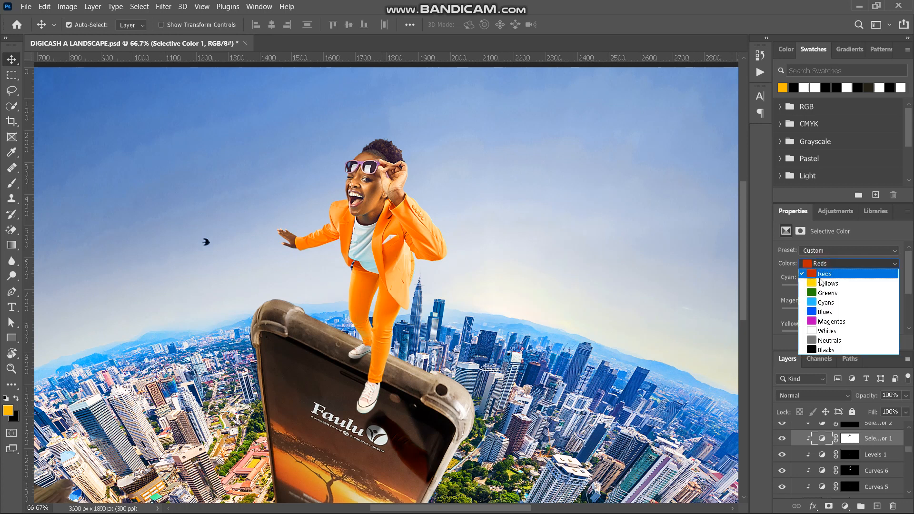
{"action": "left_click", "coordinate": [830, 341]}
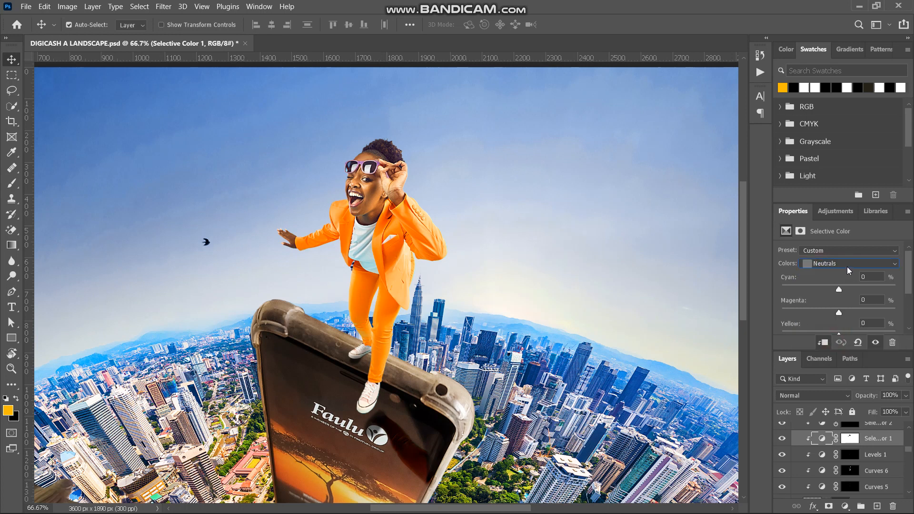
{"action": "left_click", "coordinate": [847, 266]}
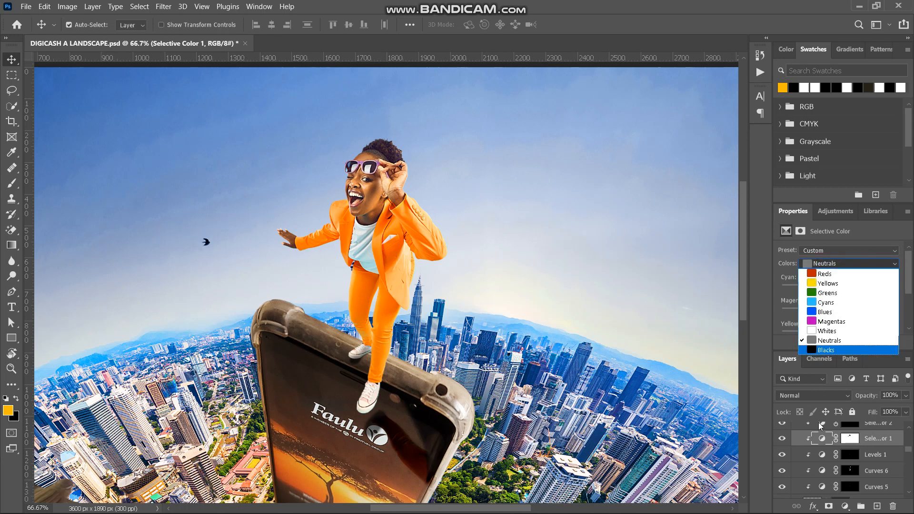
{"action": "left_click", "coordinate": [792, 342]}
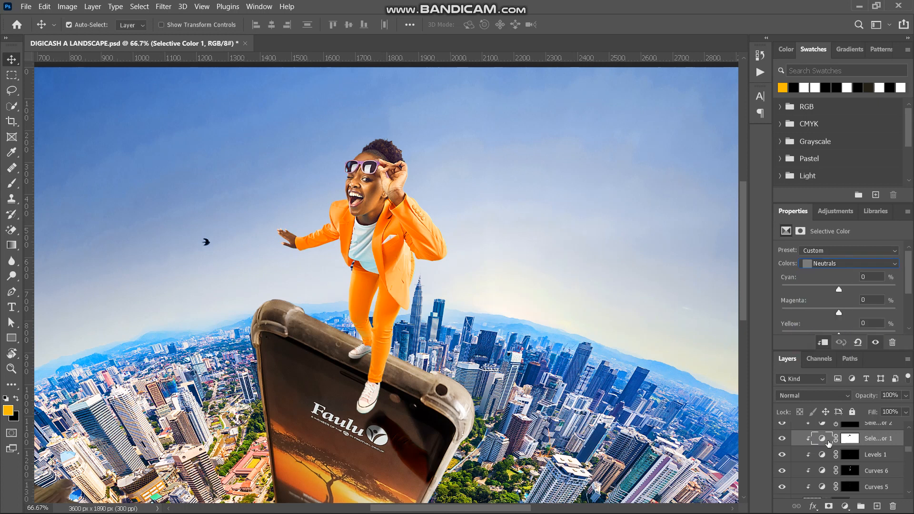
Toggle the Selective Color 2 adjustment repeatedly to compare its effect on the lady, and select its layer.
{"action": "scroll", "coordinate": [828, 443], "scroll_direction": "up", "scroll_amount": 2}
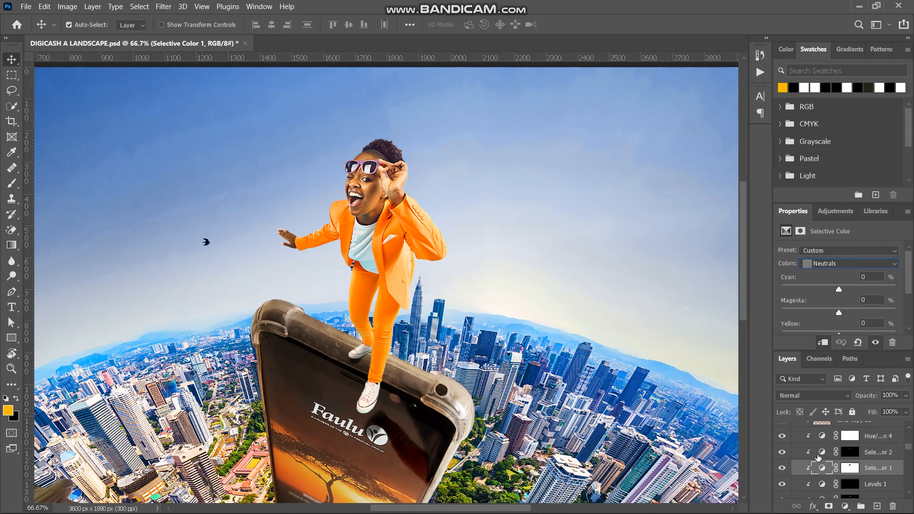
{"action": "left_click", "coordinate": [783, 451]}
{"action": "left_click", "coordinate": [783, 451]}
{"action": "left_click", "coordinate": [783, 451]}
{"action": "left_click", "coordinate": [783, 451]}
{"action": "left_click", "coordinate": [823, 458]}
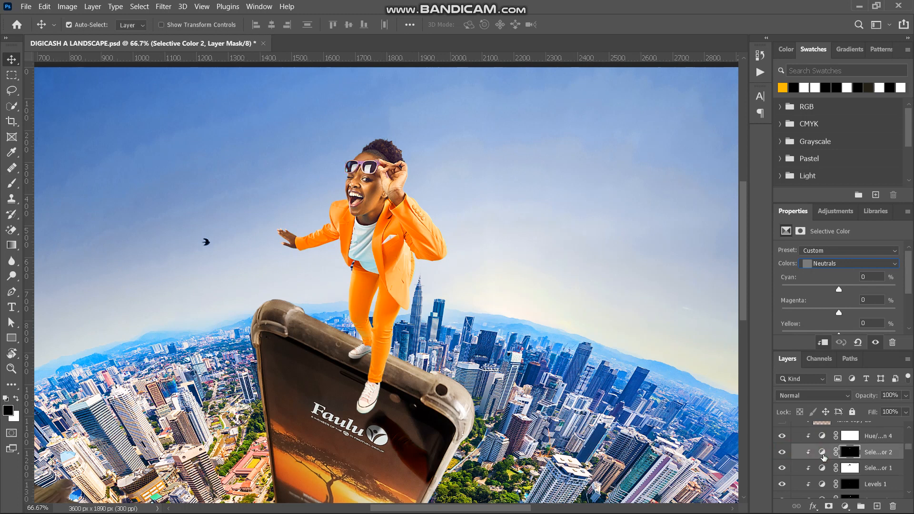
Examine the Yellows values of Selective Color 2, and go up the layer list to the bird group.
{"action": "left_click", "coordinate": [822, 452]}
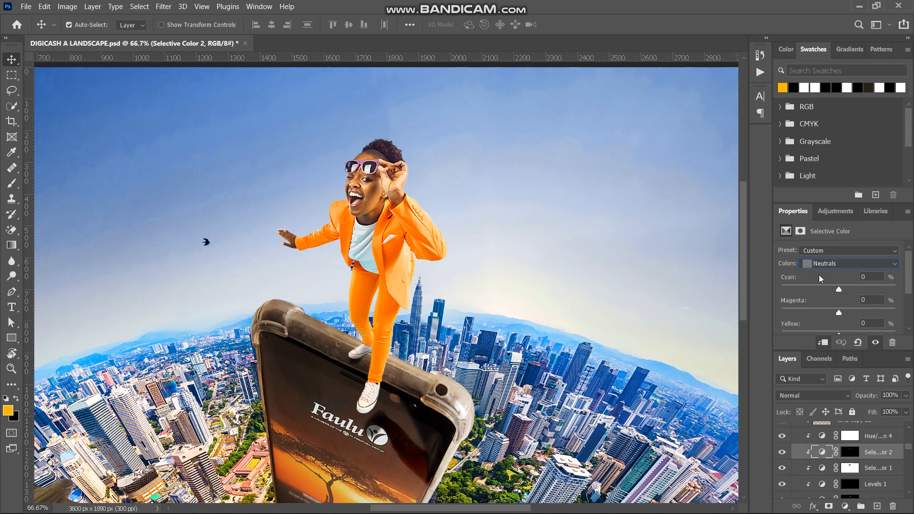
{"action": "left_click", "coordinate": [830, 265]}
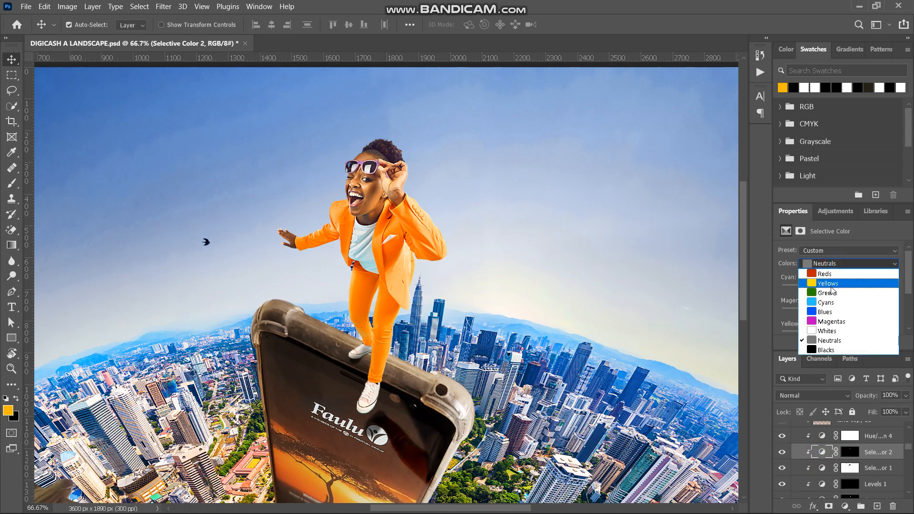
{"action": "left_click", "coordinate": [831, 285]}
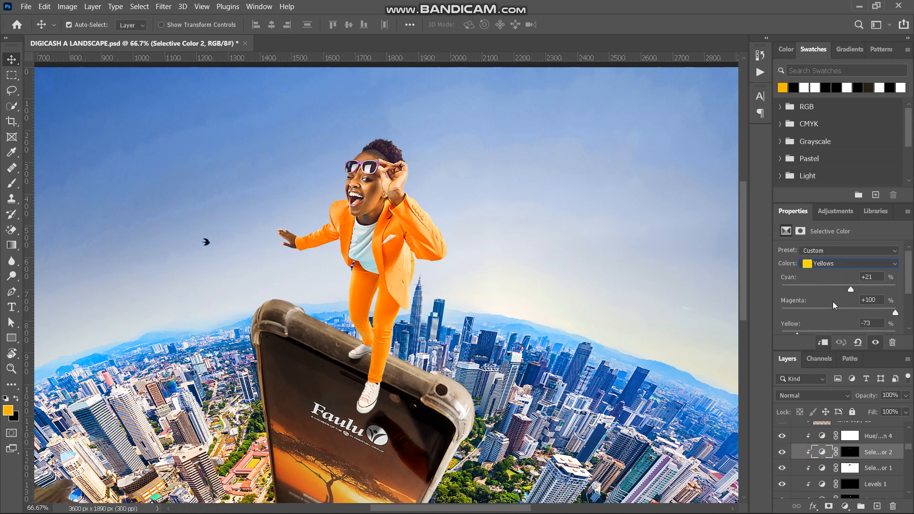
{"action": "scroll", "coordinate": [804, 313], "scroll_direction": "down", "scroll_amount": 2}
{"action": "scroll", "coordinate": [804, 313], "scroll_direction": "up", "scroll_amount": 2}
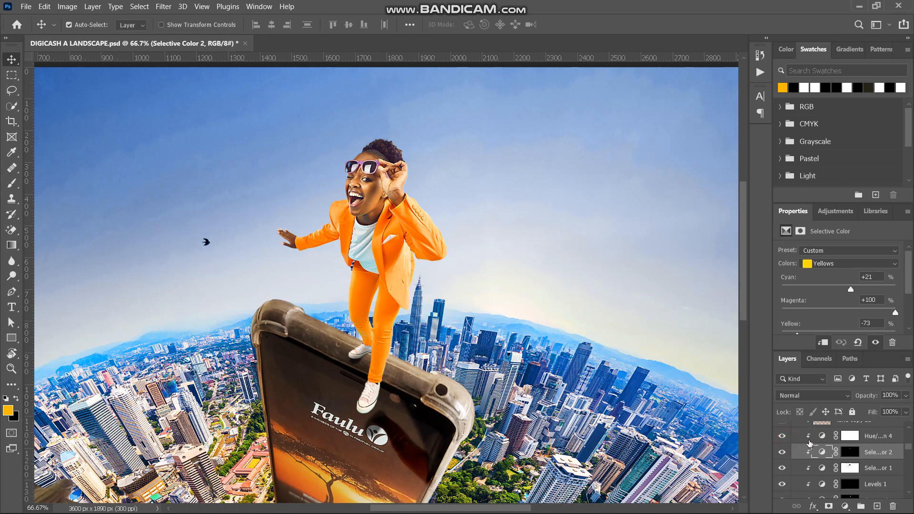
{"action": "scroll", "coordinate": [809, 443], "scroll_direction": "up", "scroll_amount": 2}
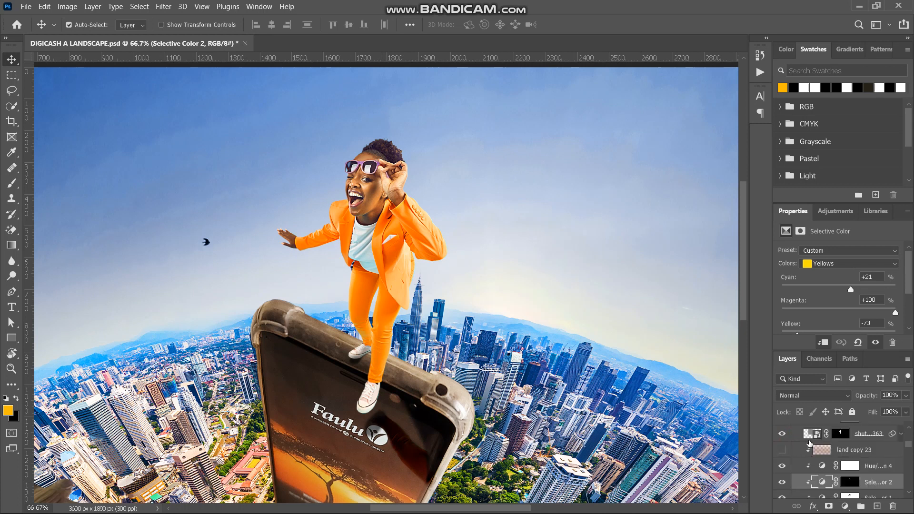
{"action": "scroll", "coordinate": [809, 443], "scroll_direction": "up", "scroll_amount": 5}
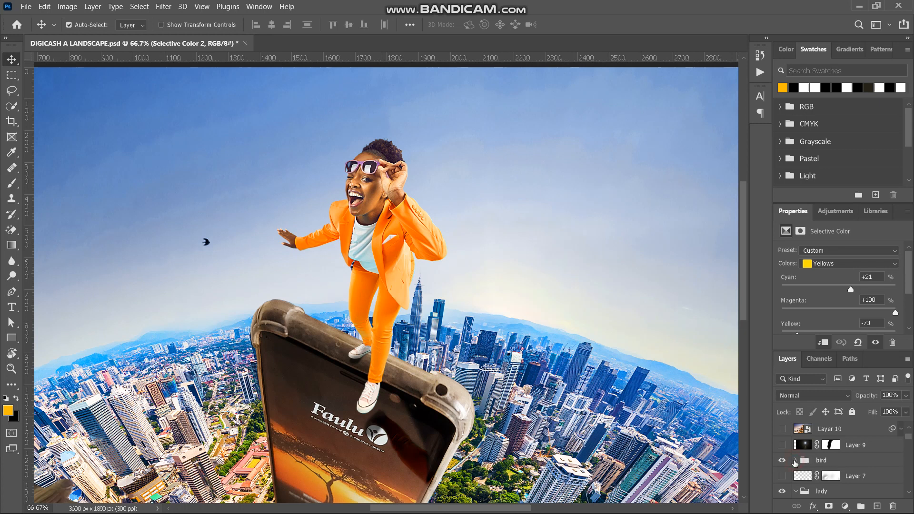
Expand the bird group and toggle its Layer 3 to compare the result, leaving the layer switched on.
{"action": "left_click", "coordinate": [795, 460]}
{"action": "scroll", "coordinate": [217, 371], "scroll_direction": "right", "scroll_amount": 3}
{"action": "scroll", "coordinate": [216, 370], "scroll_direction": "left", "scroll_amount": 8}
{"action": "scroll", "coordinate": [217, 371], "scroll_direction": "down", "scroll_amount": 3}
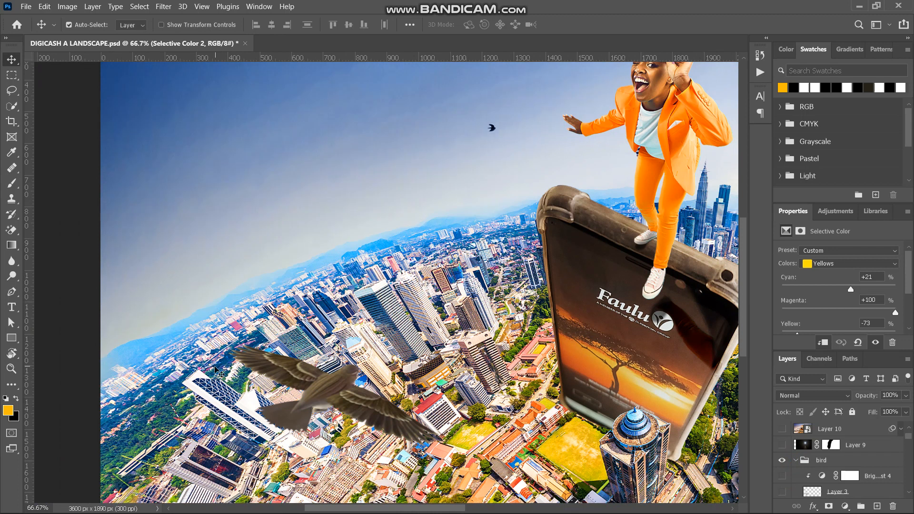
{"action": "scroll", "coordinate": [217, 370], "scroll_direction": "down", "scroll_amount": 3}
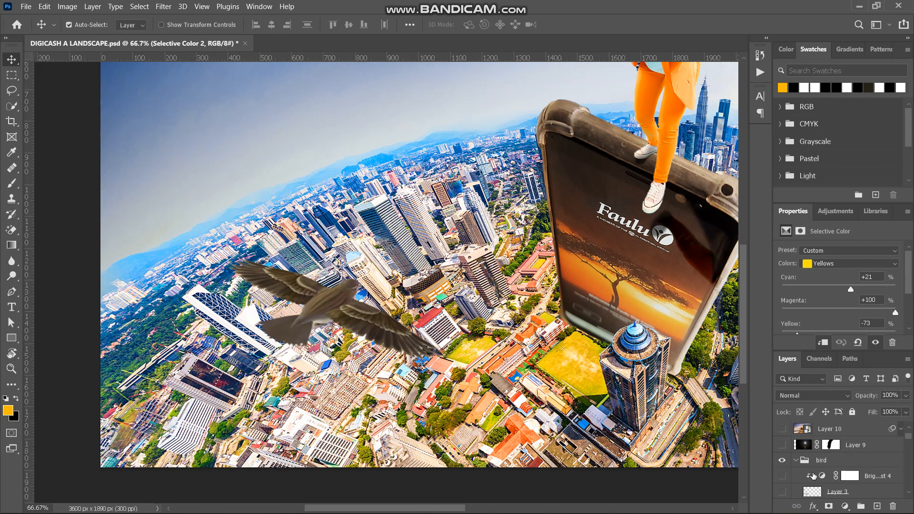
{"action": "scroll", "coordinate": [828, 482], "scroll_direction": "down", "scroll_amount": 2}
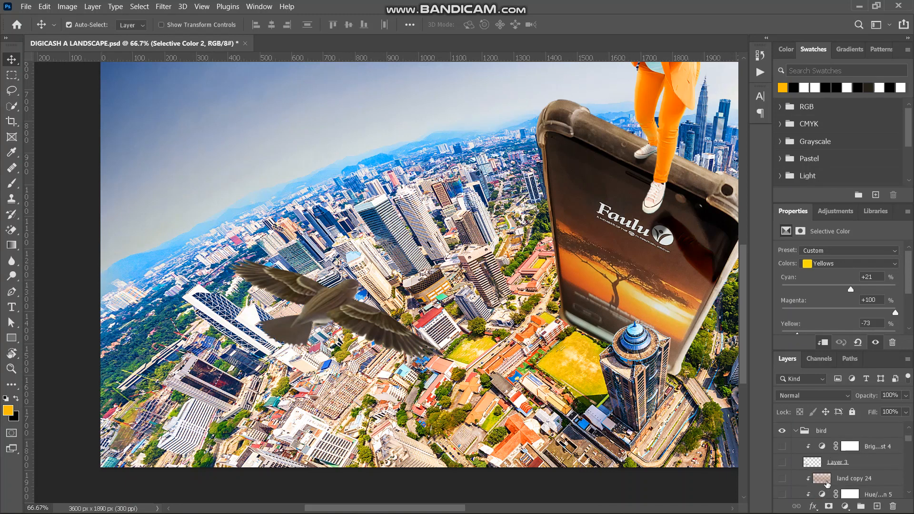
{"action": "left_click", "coordinate": [783, 464]}
{"action": "left_click", "coordinate": [782, 461]}
{"action": "left_click", "coordinate": [782, 462]}
Switch on the Curves 8 and Hue/Saturation 5 adjustments clipped to the large bird.
{"action": "scroll", "coordinate": [783, 462], "scroll_direction": "down", "scroll_amount": 1}
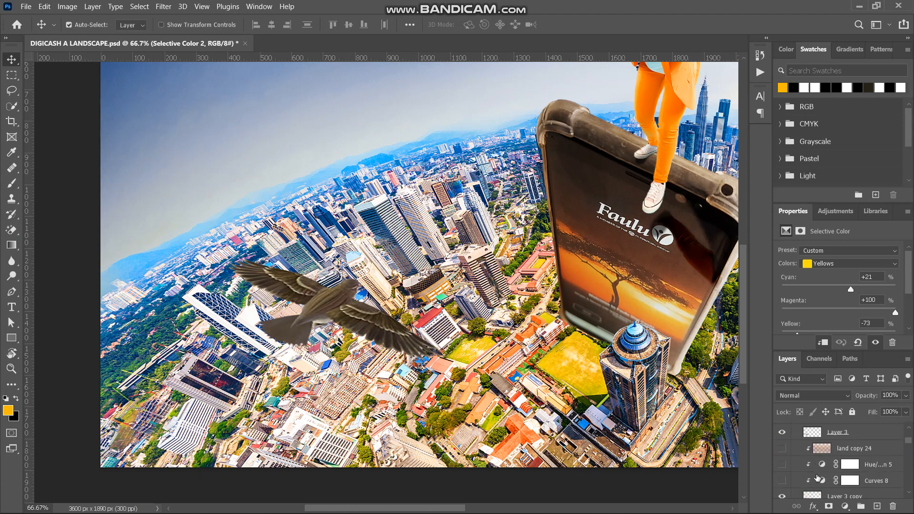
{"action": "left_click", "coordinate": [782, 481]}
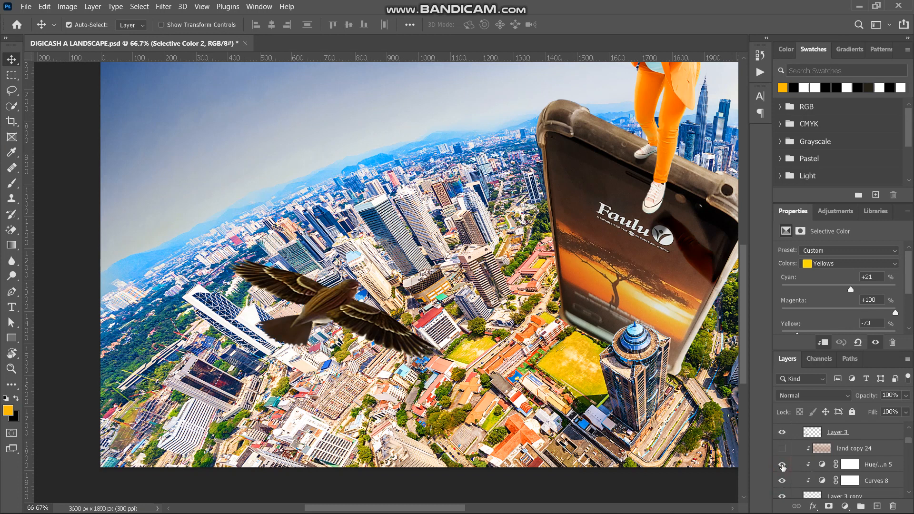
{"action": "scroll", "coordinate": [816, 472], "scroll_direction": "down", "scroll_amount": 1}
Select the land copy 21 layer in the sky group and fit the whole composite in the window.
{"action": "scroll", "coordinate": [815, 472], "scroll_direction": "up", "scroll_amount": 5}
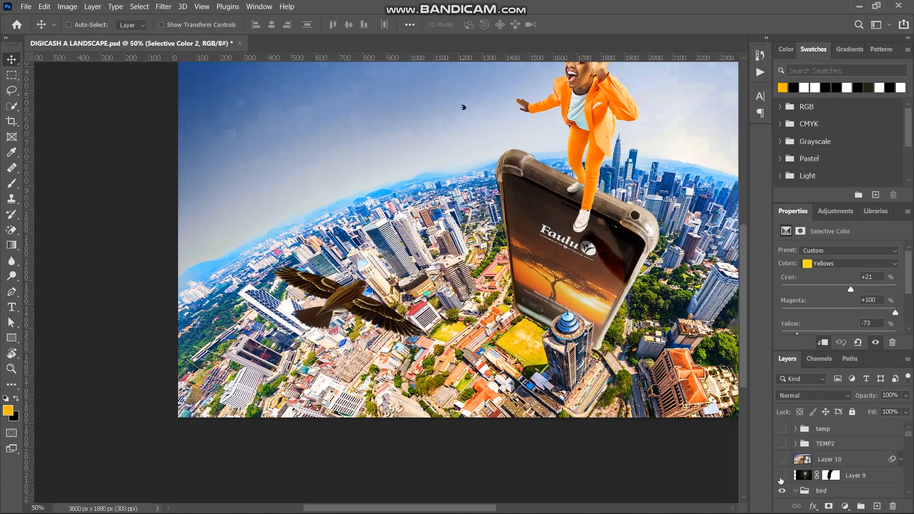
{"action": "key", "text": "ctrl+minus"}
{"action": "key", "text": "ctrl+minus"}
{"action": "key", "text": "ctrl+minus"}
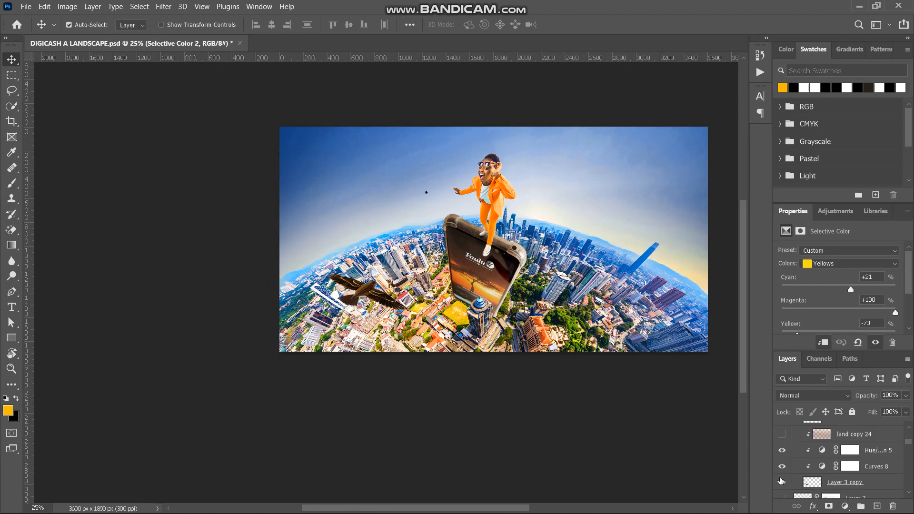
{"action": "scroll", "coordinate": [825, 472], "scroll_direction": "down", "scroll_amount": 5}
{"action": "scroll", "coordinate": [825, 473], "scroll_direction": "down", "scroll_amount": 3}
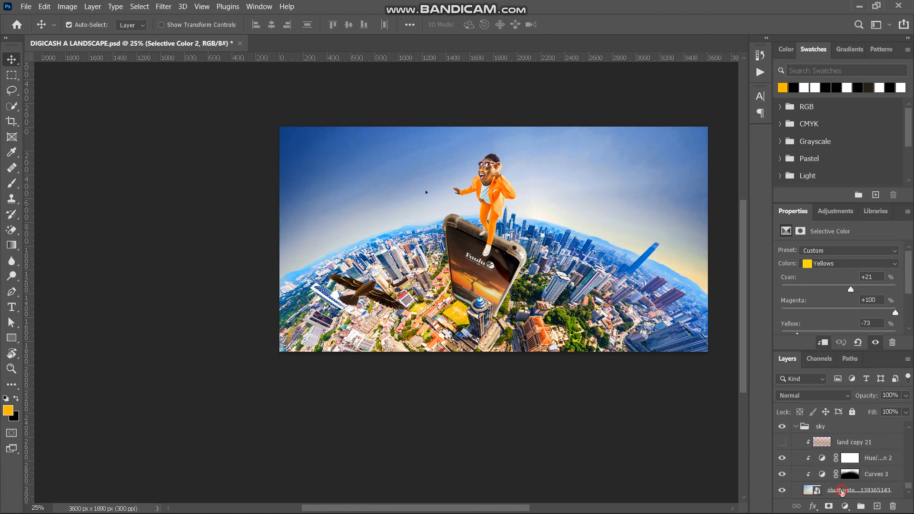
{"action": "left_click", "coordinate": [842, 490]}
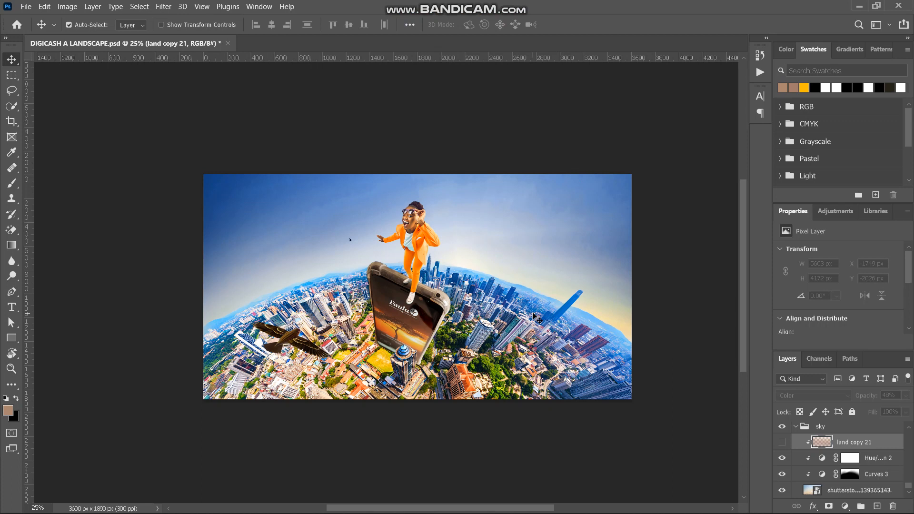
{"action": "key", "text": "ctrl+0"}
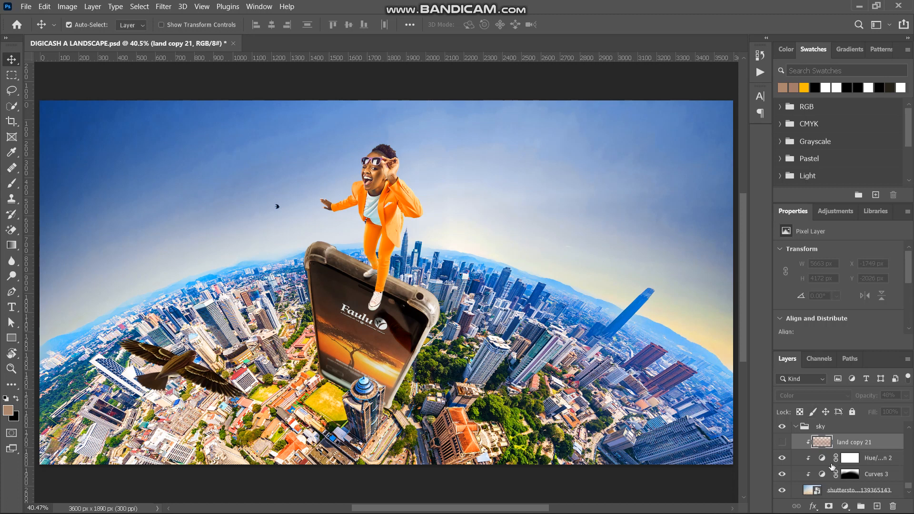
Disable the mask of the city photo layer above the sky group and hide its Curves 1, Curves 2 and Hue/Saturation 1 adjustments.
{"action": "scroll", "coordinate": [832, 466], "scroll_direction": "up", "scroll_amount": 2}
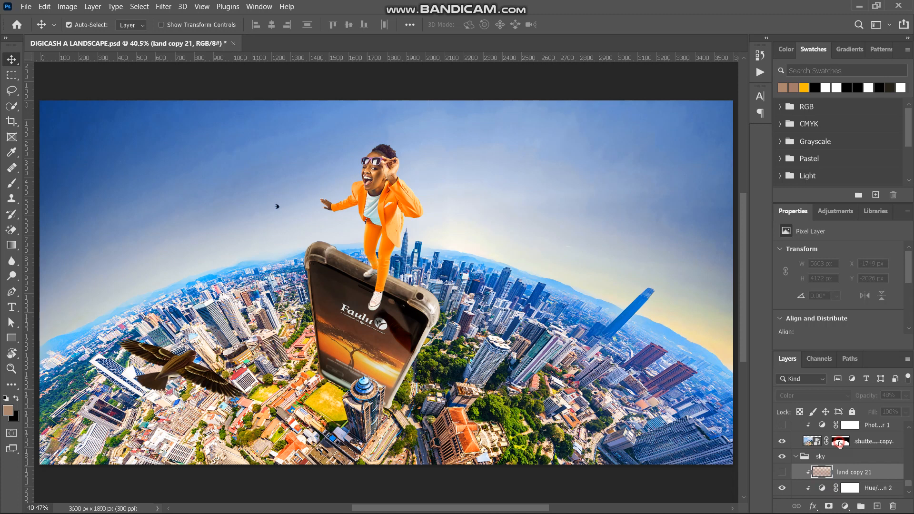
{"action": "left_click", "coordinate": [840, 442], "text": "shift"}
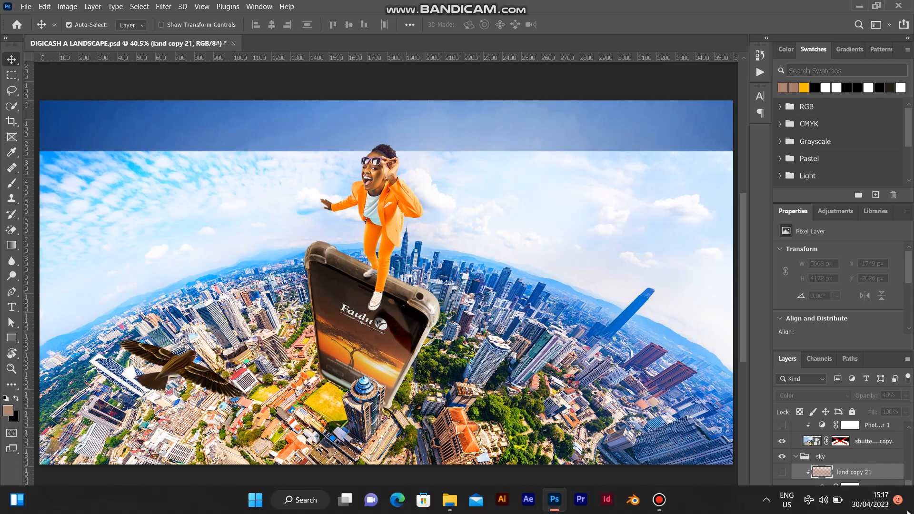
{"action": "scroll", "coordinate": [827, 458], "scroll_direction": "up", "scroll_amount": 2}
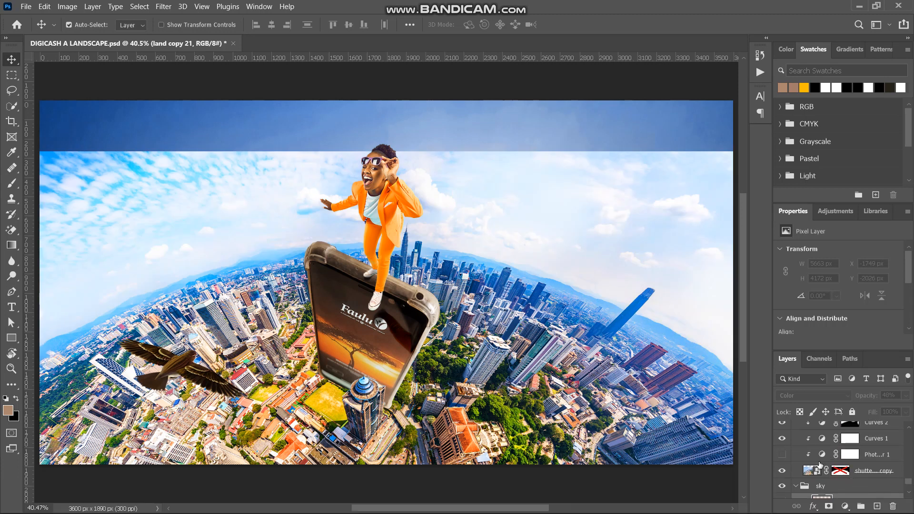
{"action": "left_click", "coordinate": [781, 443]}
{"action": "scroll", "coordinate": [784, 443], "scroll_direction": "up", "scroll_amount": 1}
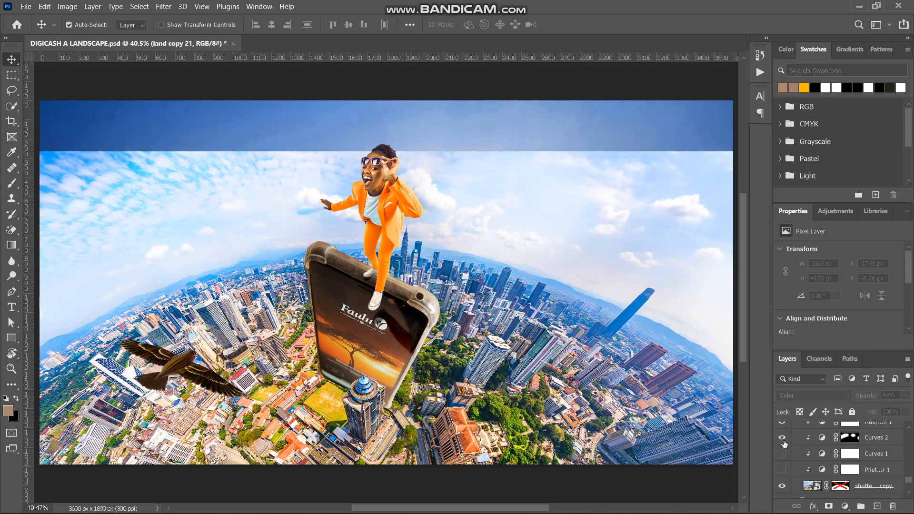
{"action": "left_click", "coordinate": [783, 440]}
{"action": "scroll", "coordinate": [783, 452], "scroll_direction": "up", "scroll_amount": 1}
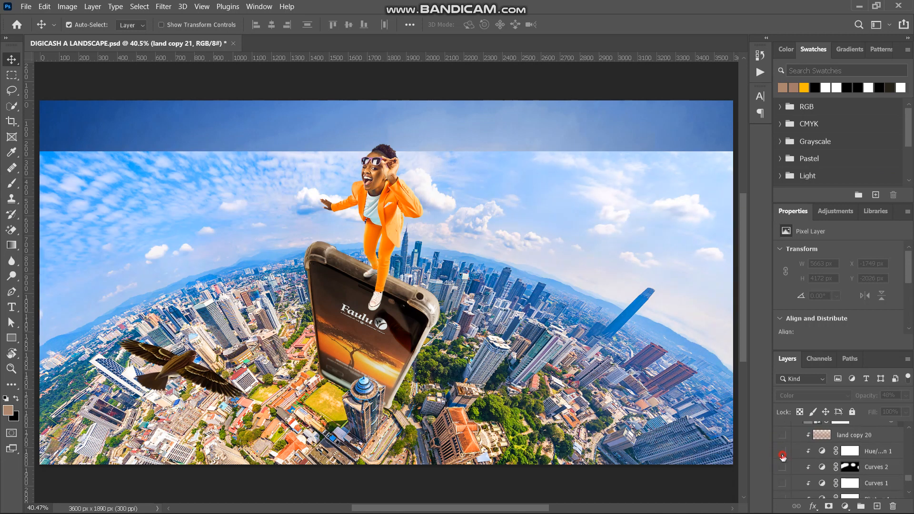
{"action": "left_click", "coordinate": [782, 453]}
{"action": "scroll", "coordinate": [782, 455], "scroll_direction": "up", "scroll_amount": 2}
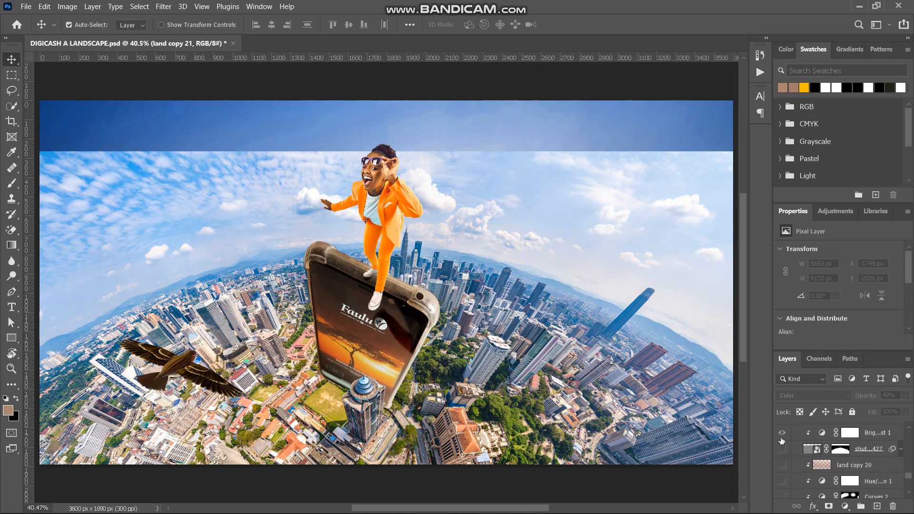
{"action": "scroll", "coordinate": [794, 457], "scroll_direction": "down", "scroll_amount": 5}
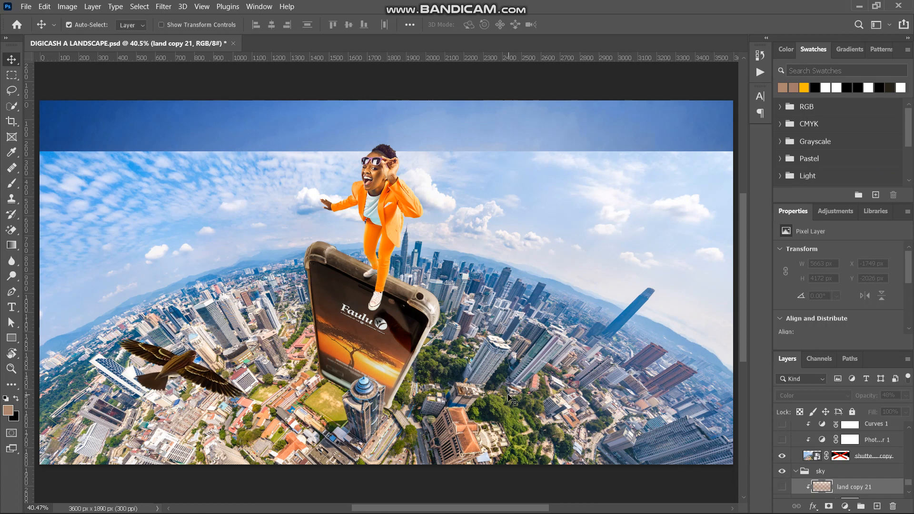
Toggle the city photo's layer mask to compare the original and replaced sky, leaving the mask enabled.
{"action": "key", "text": "ctrl+minus"}
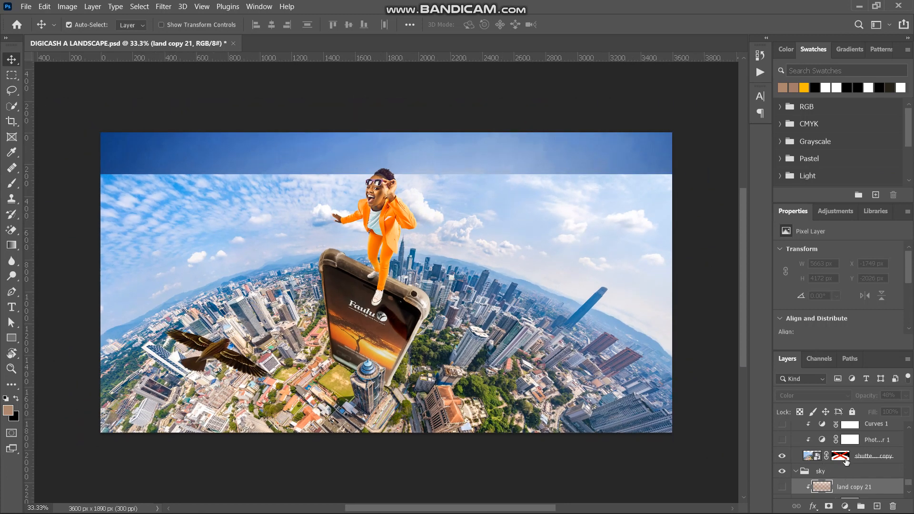
{"action": "left_click", "coordinate": [845, 460], "text": "shift"}
{"action": "left_click", "coordinate": [846, 460], "text": "shift"}
{"action": "left_click", "coordinate": [845, 460], "text": "shift"}
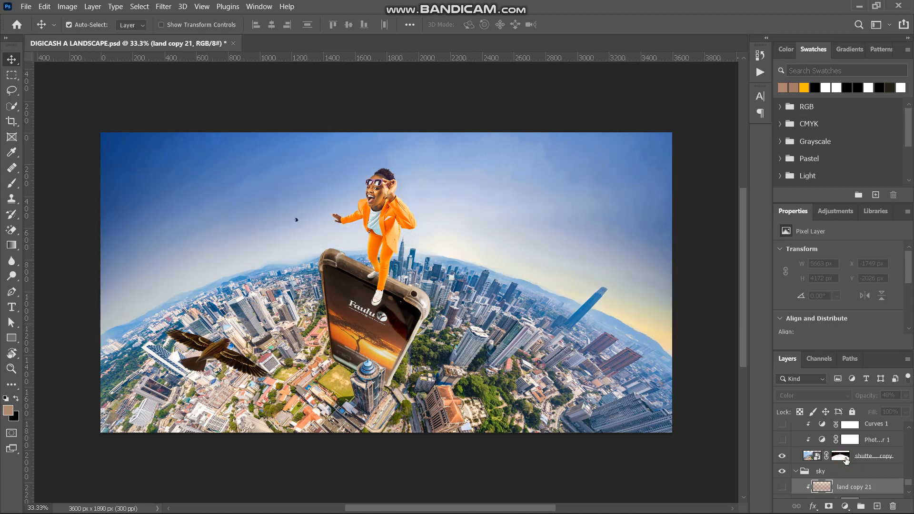
Toggle the land copy 21 layer in the sky group repeatedly to compare its tint on the sky.
{"action": "scroll", "coordinate": [838, 471], "scroll_direction": "down", "scroll_amount": 3}
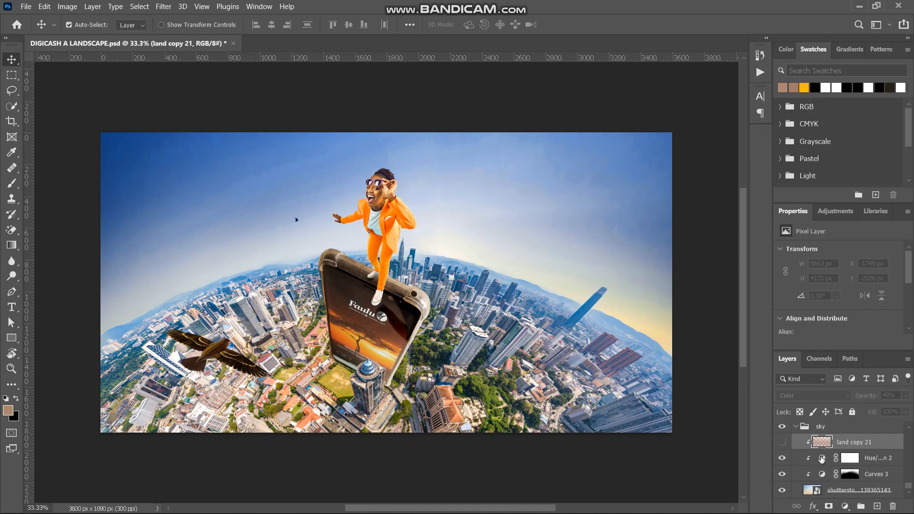
{"action": "left_click", "coordinate": [782, 444]}
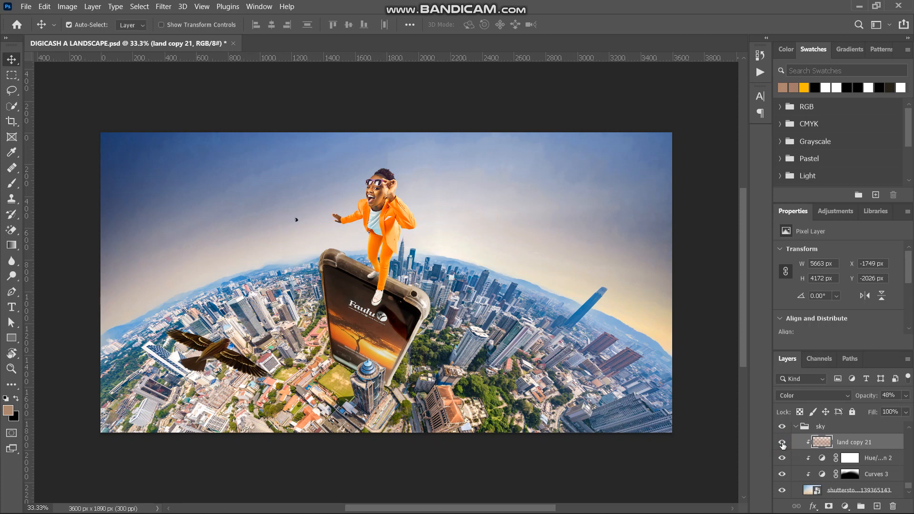
{"action": "left_click", "coordinate": [783, 444]}
{"action": "left_click", "coordinate": [783, 444]}
{"action": "left_click", "coordinate": [782, 444]}
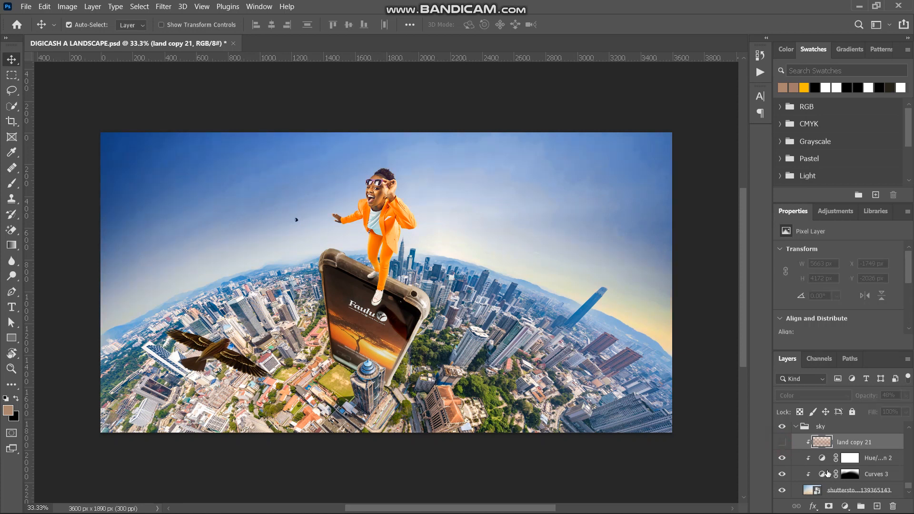
Add a Gradient Fill layer above Hue/Saturation 2 in the sky group, using the Foreground to Transparent preset.
{"action": "left_click", "coordinate": [872, 461]}
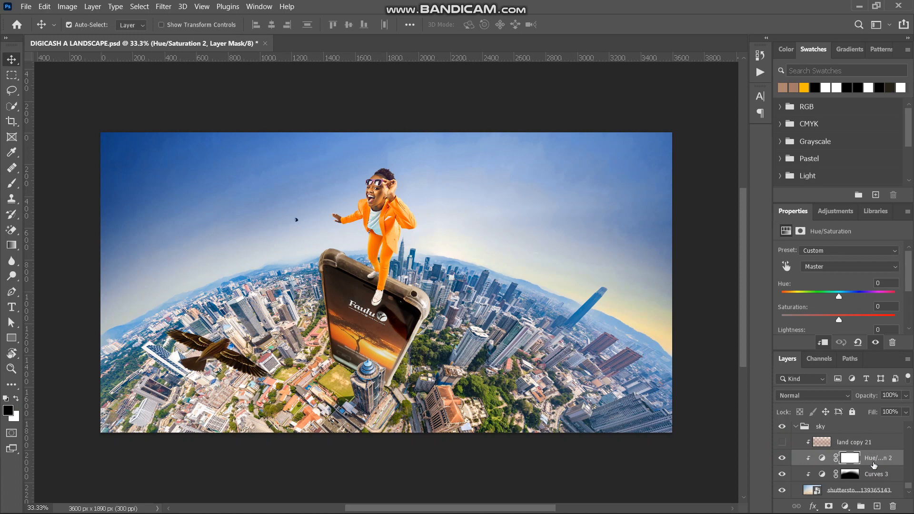
{"action": "left_click", "coordinate": [844, 506]}
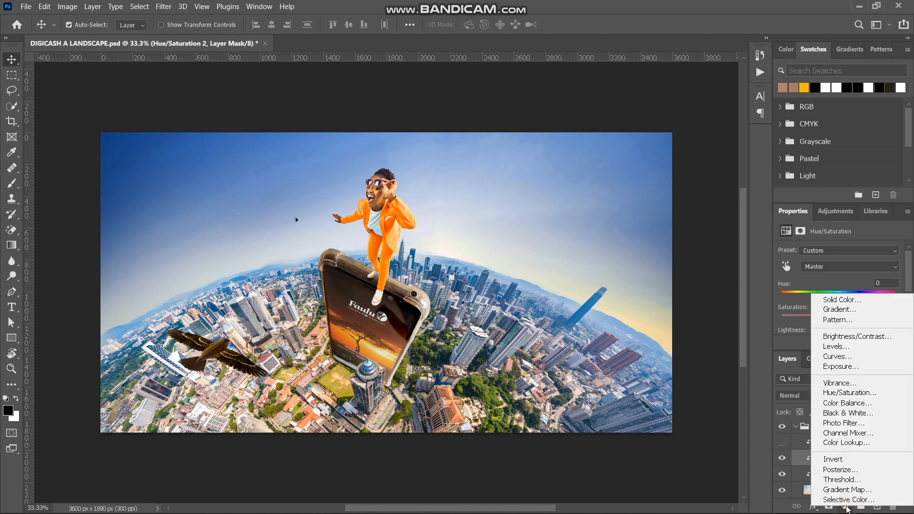
{"action": "left_click", "coordinate": [834, 310]}
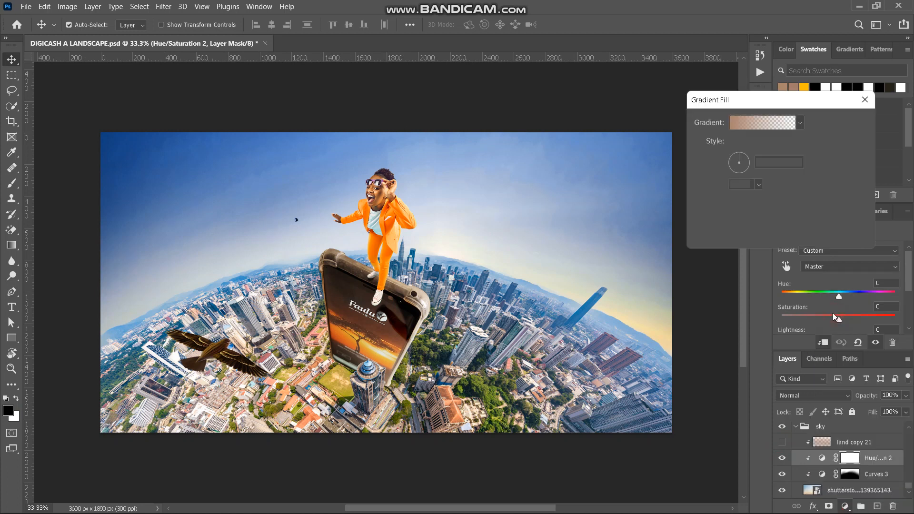
{"action": "left_click", "coordinate": [752, 126]}
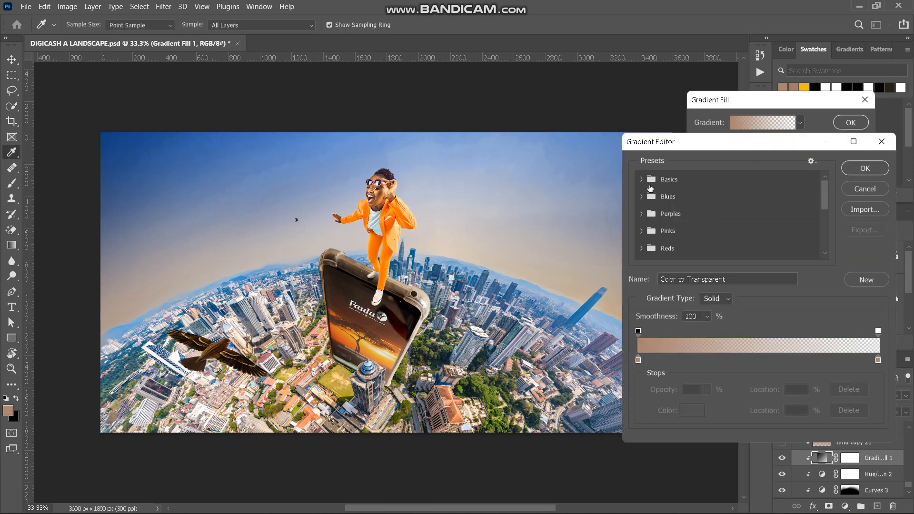
{"action": "left_click", "coordinate": [642, 179]}
{"action": "left_click", "coordinate": [673, 200]}
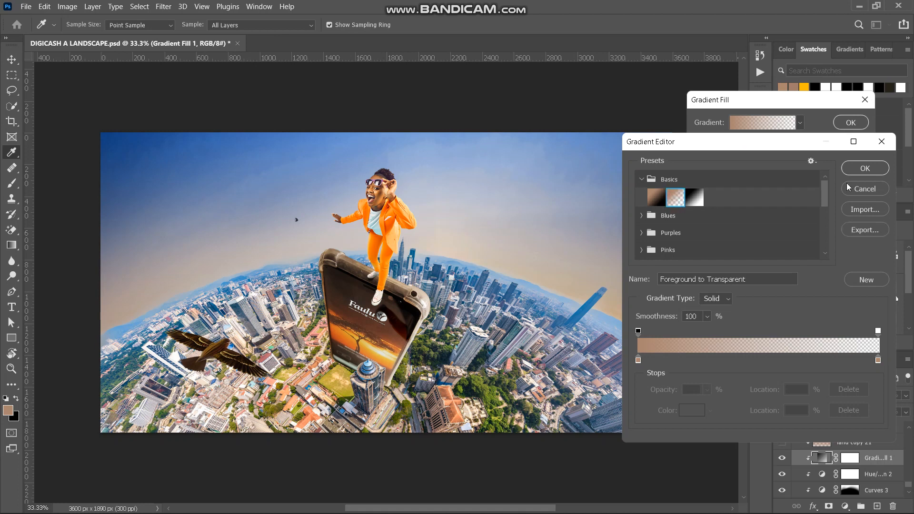
{"action": "left_click", "coordinate": [852, 168]}
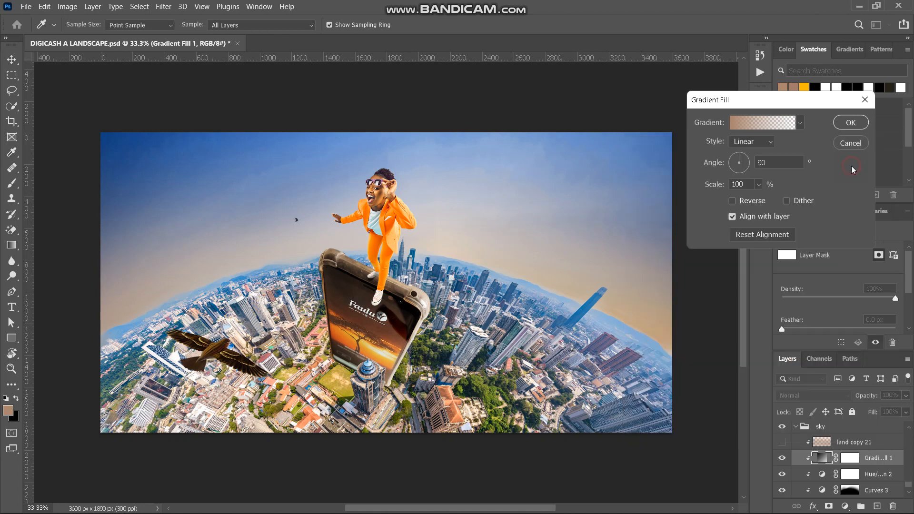
Set the gradient fill to the Radial style with a scale of 471% and apply it.
{"action": "left_click", "coordinate": [751, 141]}
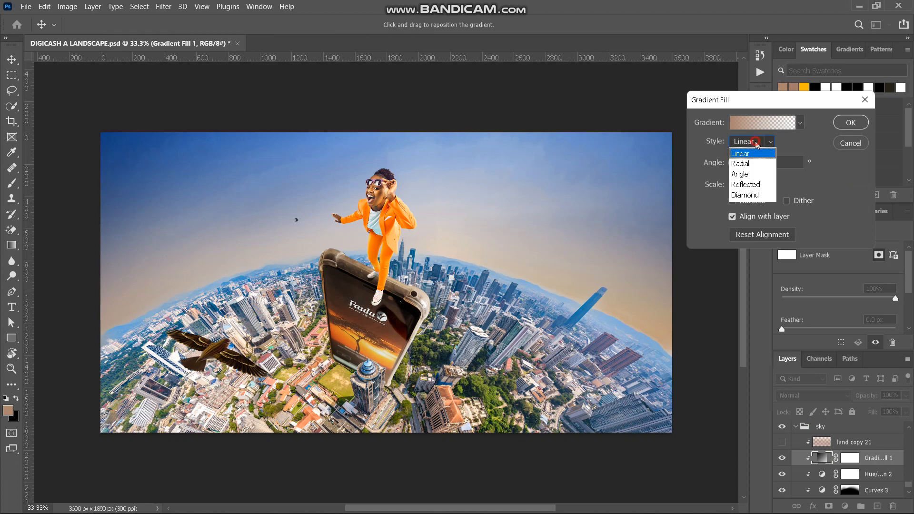
{"action": "left_click", "coordinate": [752, 164]}
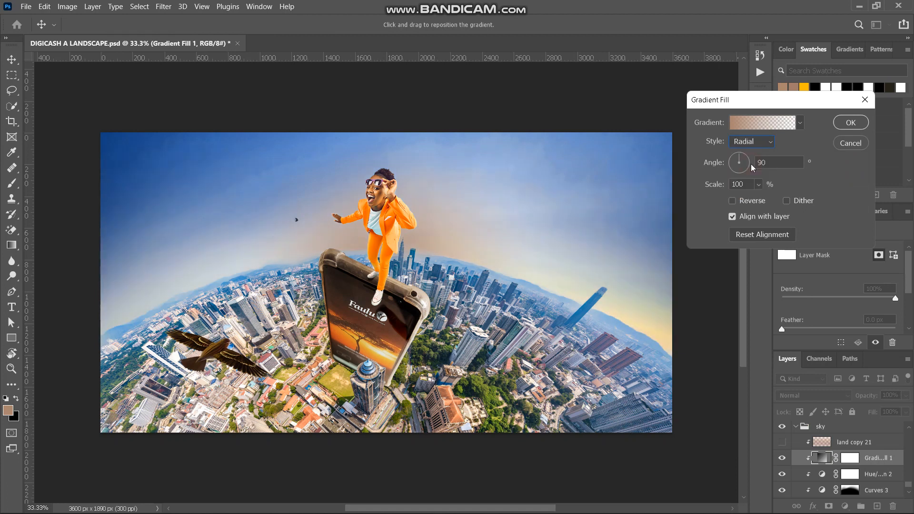
{"action": "left_click_drag", "start_coordinate": [712, 185], "coordinate": [872, 192]}
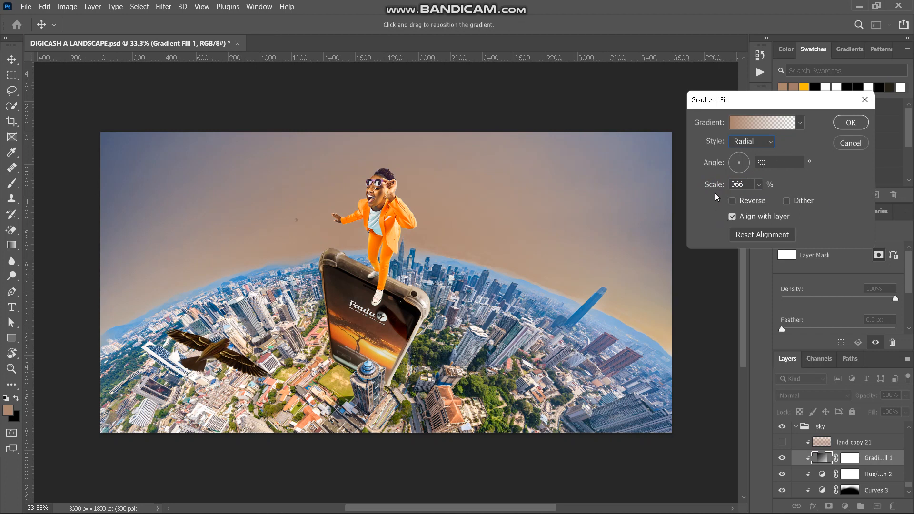
{"action": "left_click_drag", "start_coordinate": [712, 186], "coordinate": [776, 190]}
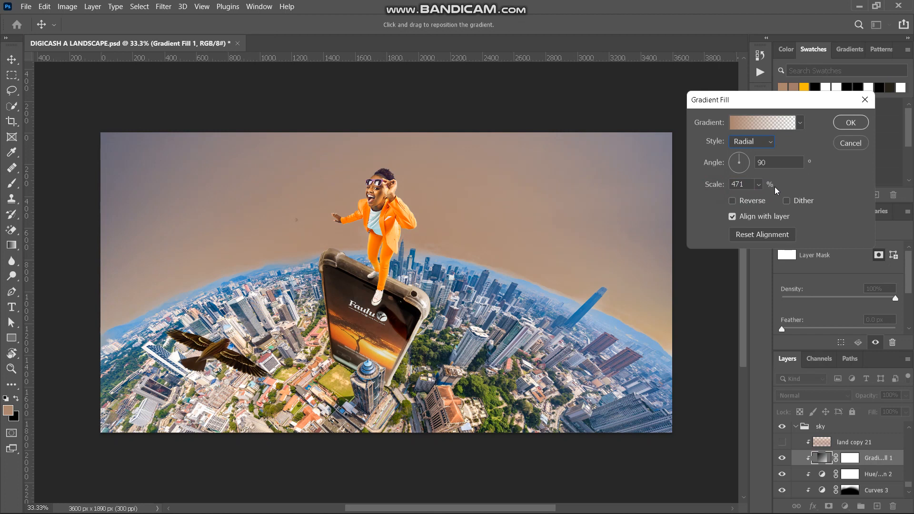
{"action": "left_click", "coordinate": [850, 122]}
Change the sky gradient fill layer's blend mode to Color.
{"action": "scroll", "coordinate": [849, 468], "scroll_direction": "down", "scroll_amount": 1}
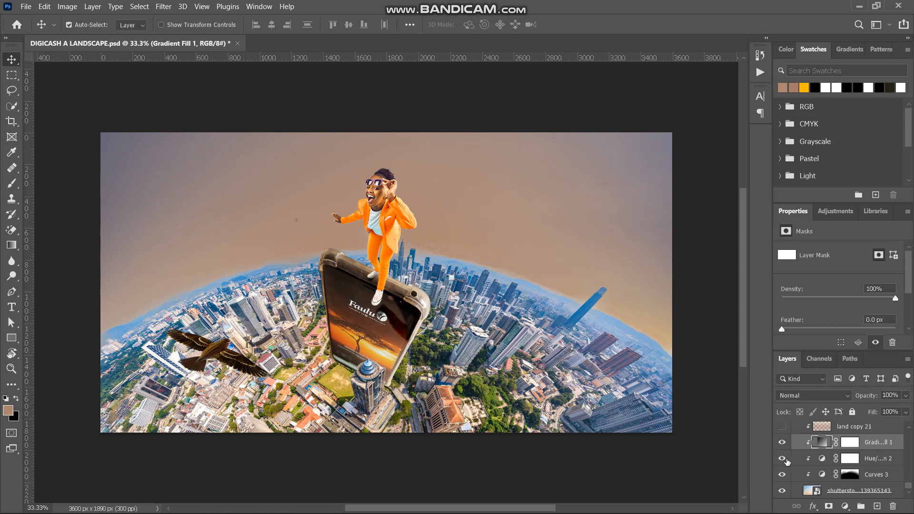
{"action": "left_click", "coordinate": [849, 398]}
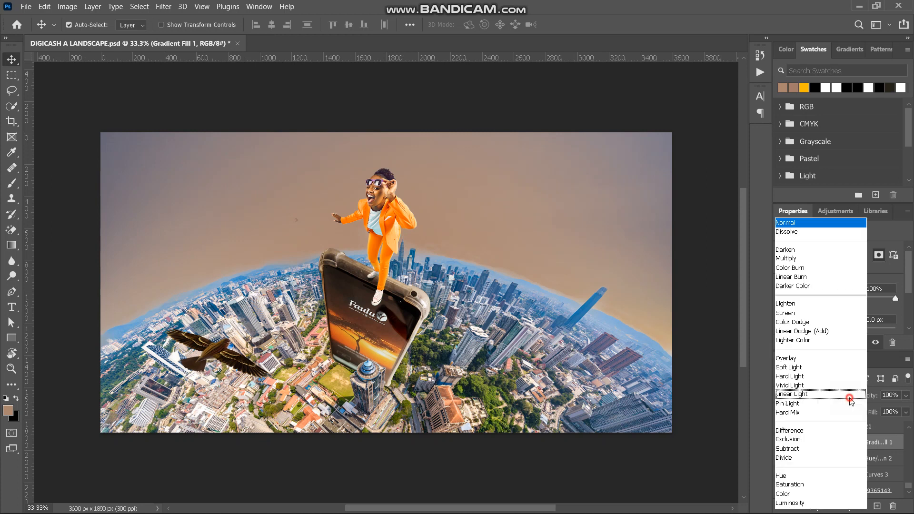
{"action": "left_click", "coordinate": [794, 493]}
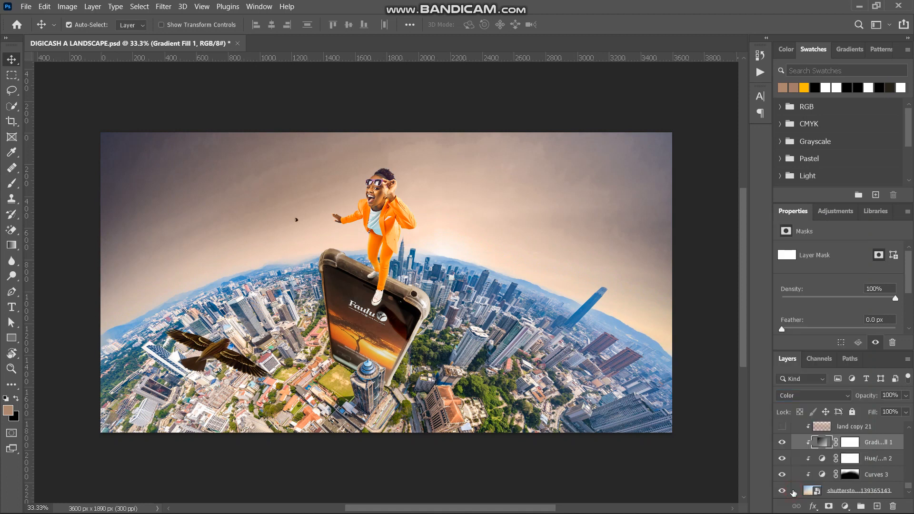
Delete the Gradient Fill 1 layer from the sky group and turn the land copy 21 layer back on.
{"action": "mouse_move", "coordinate": [864, 398]}
{"action": "left_mouse_down"}
{"action": "mouse_move", "coordinate": [819, 405]}
{"action": "mouse_move", "coordinate": [911, 395]}
{"action": "mouse_move", "coordinate": [878, 405]}
{"action": "mouse_move", "coordinate": [865, 397]}
{"action": "mouse_move", "coordinate": [883, 397]}
{"action": "left_mouse_up"}
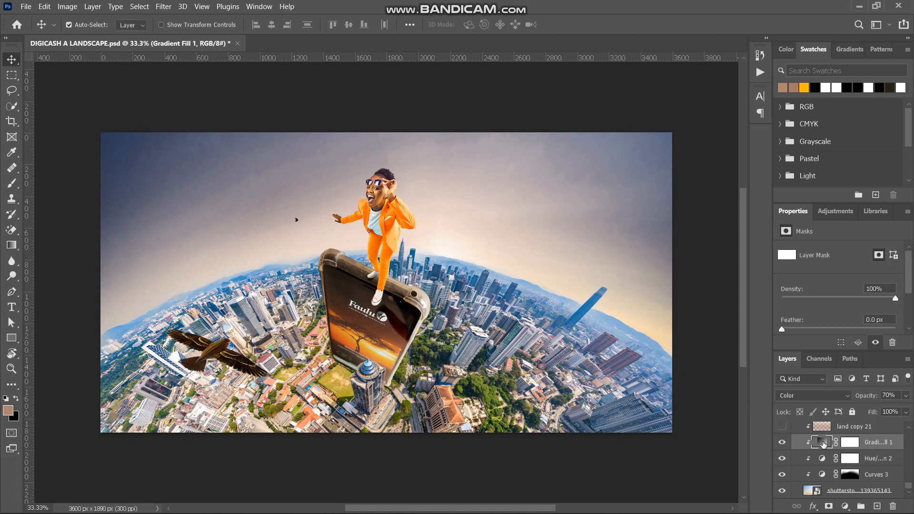
{"action": "key", "text": "Delete"}
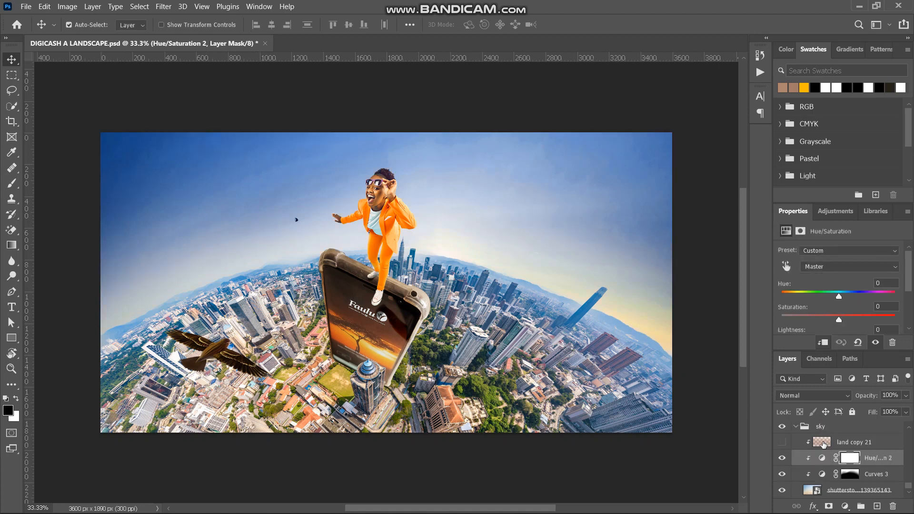
{"action": "left_click", "coordinate": [781, 442]}
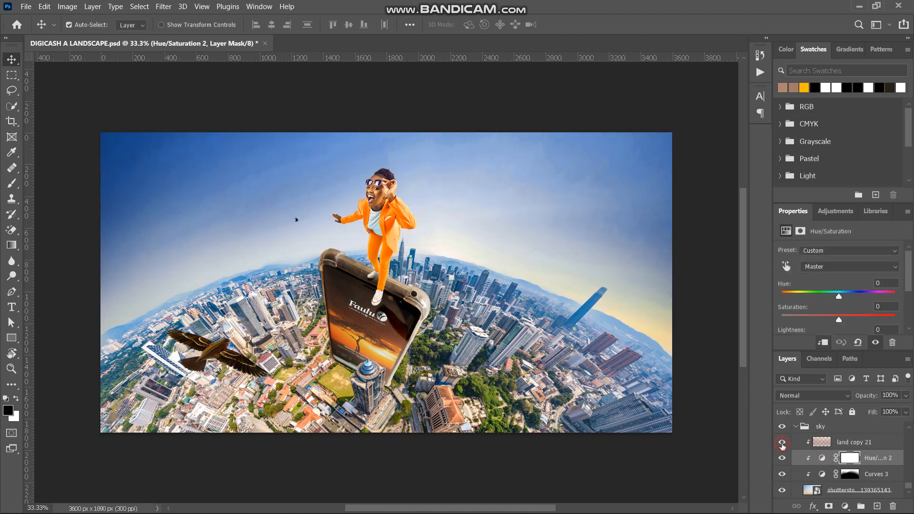
Shift the Cyans hue of Hue/Saturation 2 in the sky group, trying -6 and -4 before setting it to +28.
{"action": "left_click", "coordinate": [819, 458]}
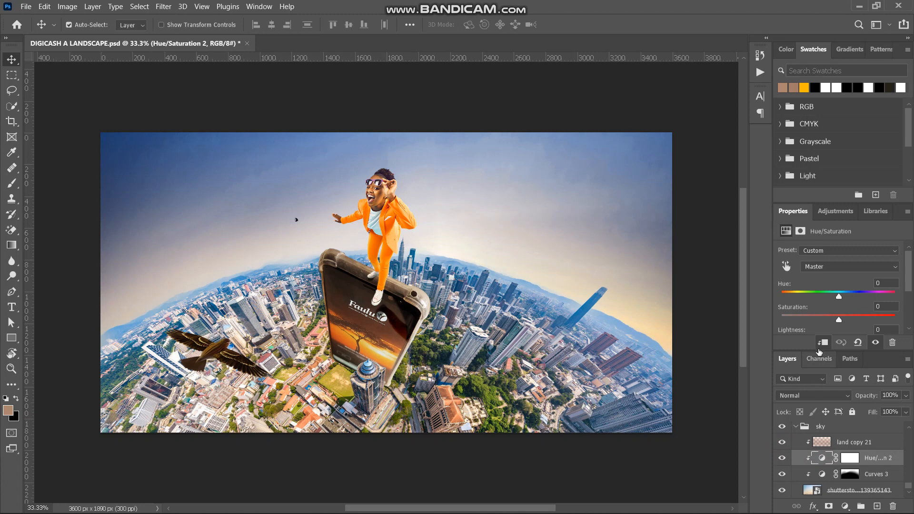
{"action": "left_click", "coordinate": [817, 269]}
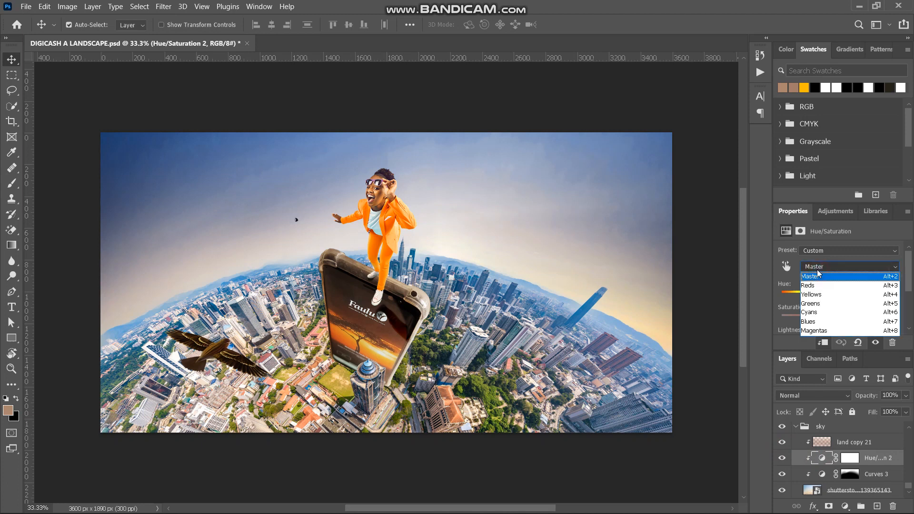
{"action": "left_click", "coordinate": [818, 312]}
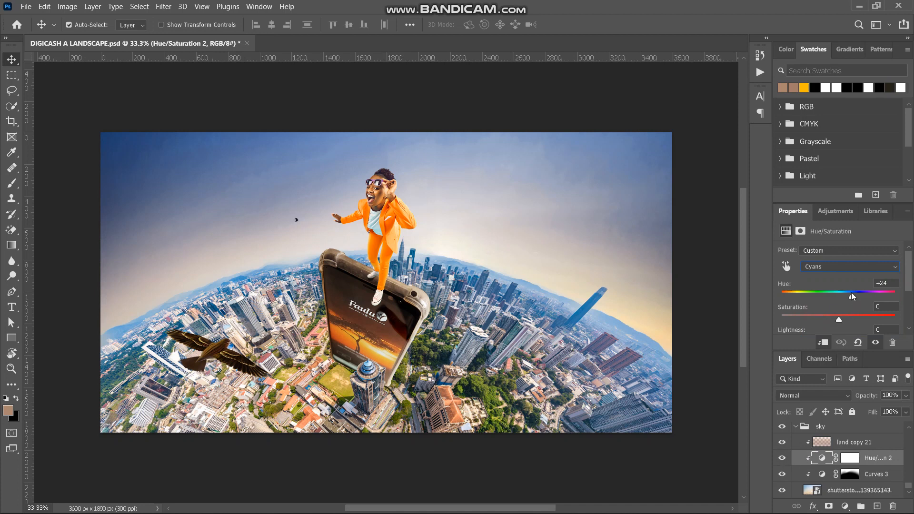
{"action": "left_click_drag", "start_coordinate": [851, 293], "coordinate": [835, 302]}
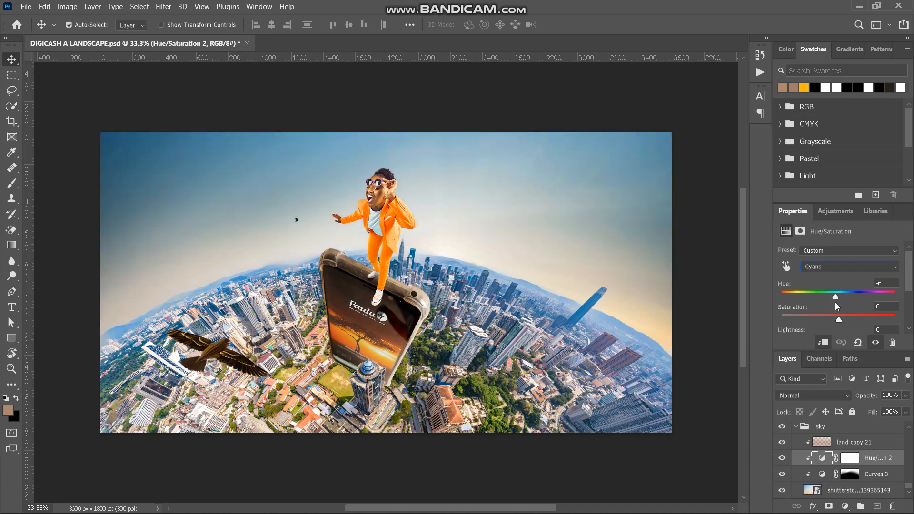
{"action": "scroll", "coordinate": [838, 306], "scroll_direction": "down", "scroll_amount": 3}
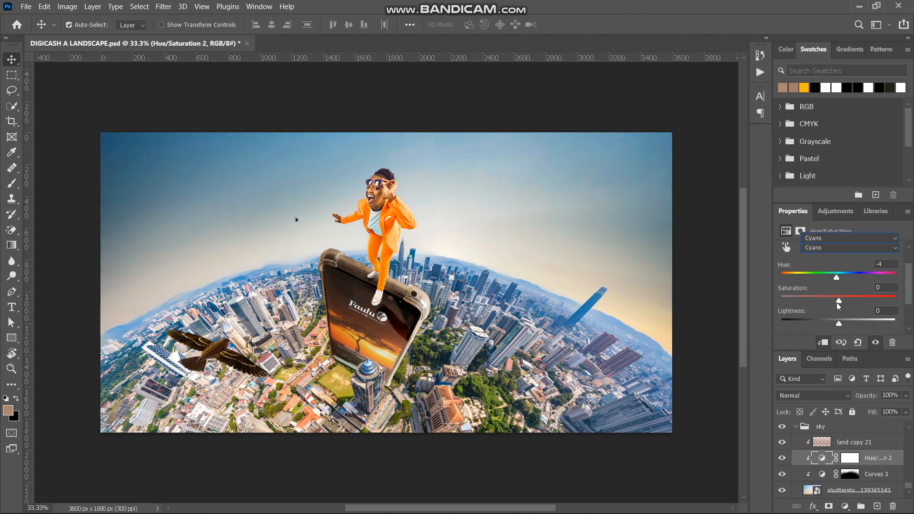
{"action": "scroll", "coordinate": [837, 303], "scroll_direction": "up", "scroll_amount": 3}
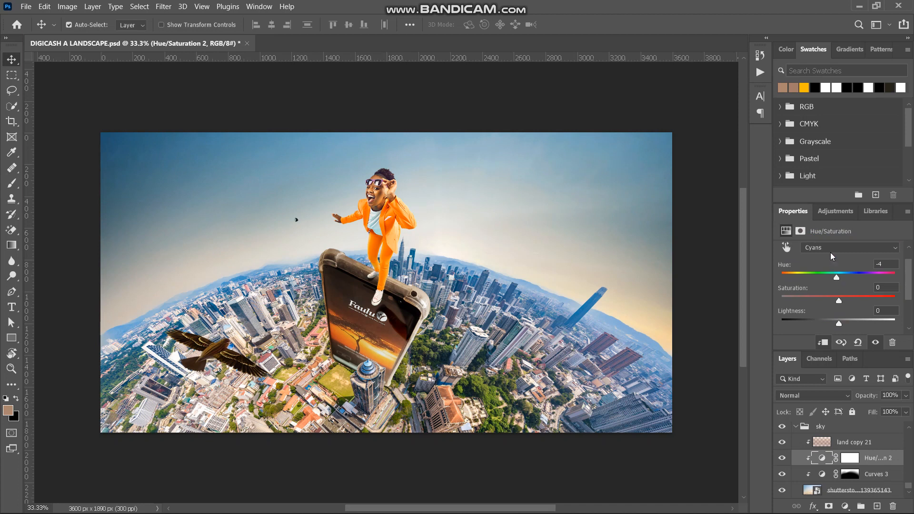
{"action": "left_click_drag", "start_coordinate": [836, 279], "coordinate": [854, 280]}
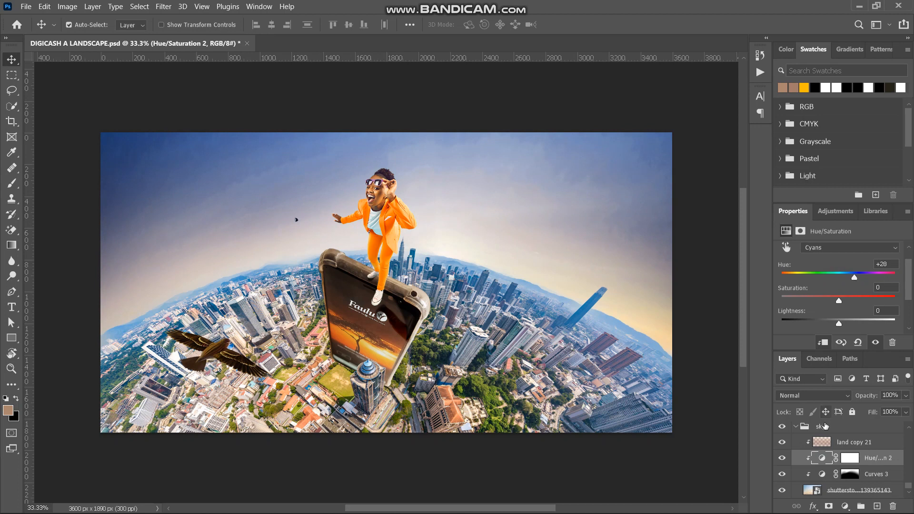
{"action": "key", "text": "ctrl+z"}
{"action": "key", "text": "ctrl+shift+z"}
Inspect the Curves 3 adjustment in the sky group and toggle its visibility to compare its effect on the sky.
{"action": "left_click", "coordinate": [823, 475]}
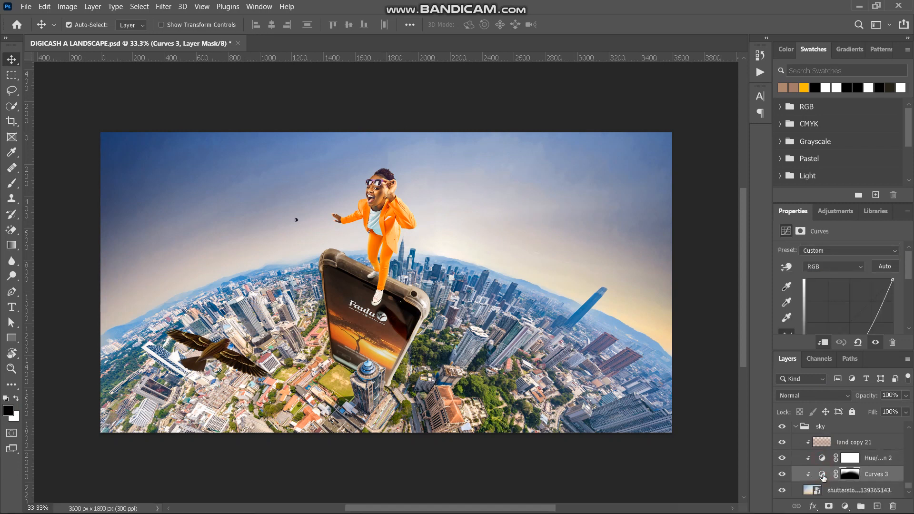
{"action": "scroll", "coordinate": [862, 306], "scroll_direction": "down", "scroll_amount": 1}
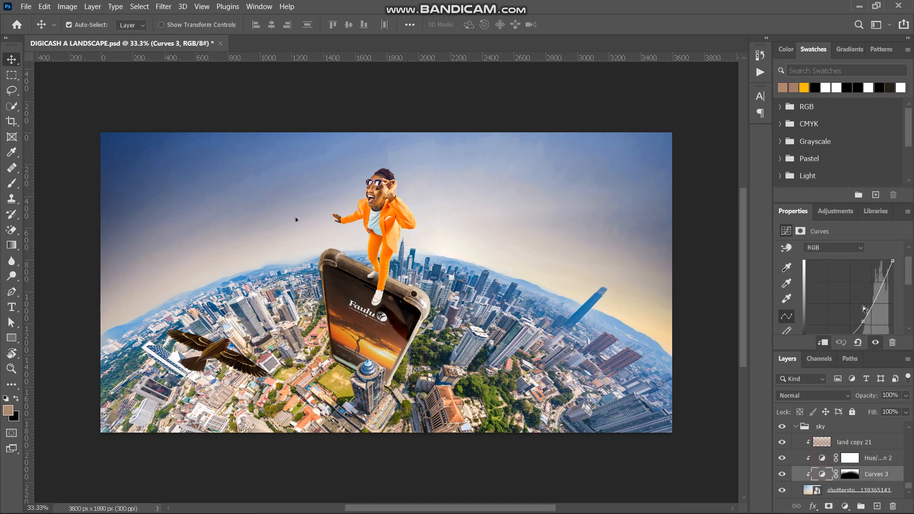
{"action": "left_click", "coordinate": [782, 474]}
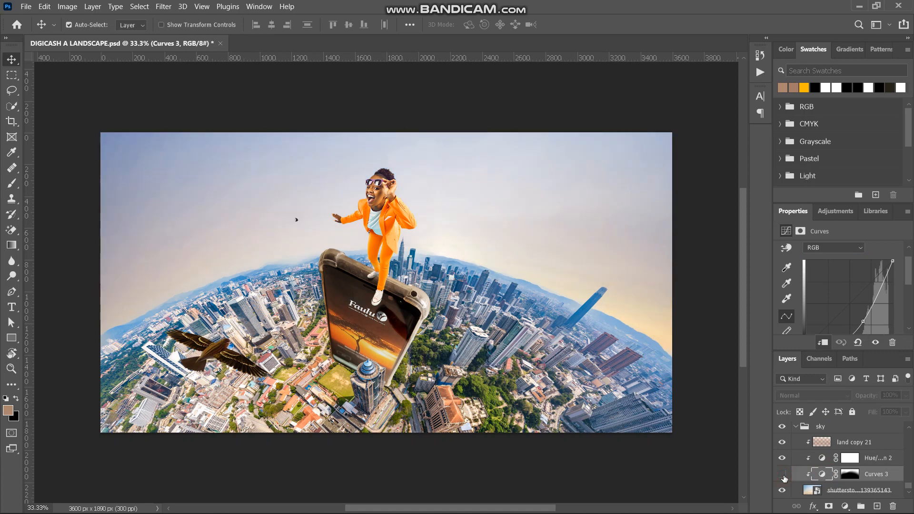
{"action": "left_click", "coordinate": [782, 475]}
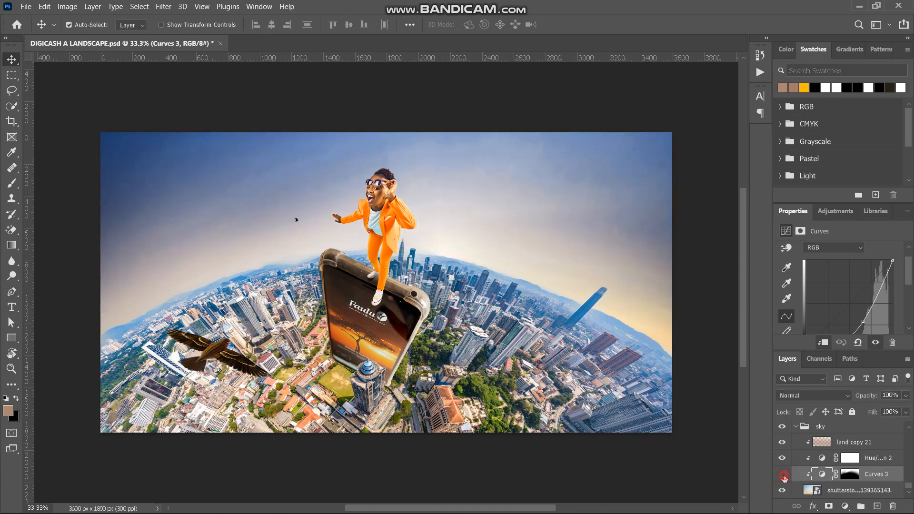
{"action": "left_click", "coordinate": [782, 475]}
{"action": "left_click", "coordinate": [782, 474]}
{"action": "scroll", "coordinate": [810, 451], "scroll_direction": "up", "scroll_amount": 3}
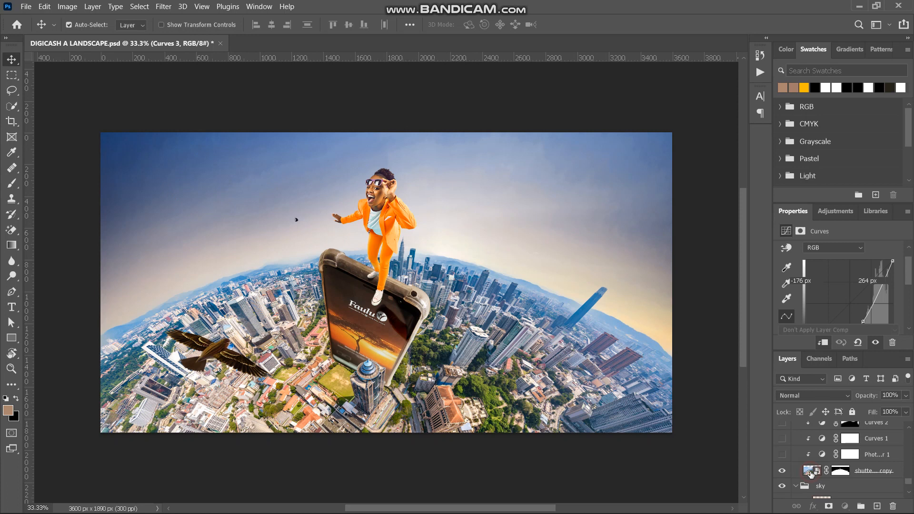
{"action": "left_click", "coordinate": [811, 471]}
{"action": "left_click", "coordinate": [841, 471], "text": "shift"}
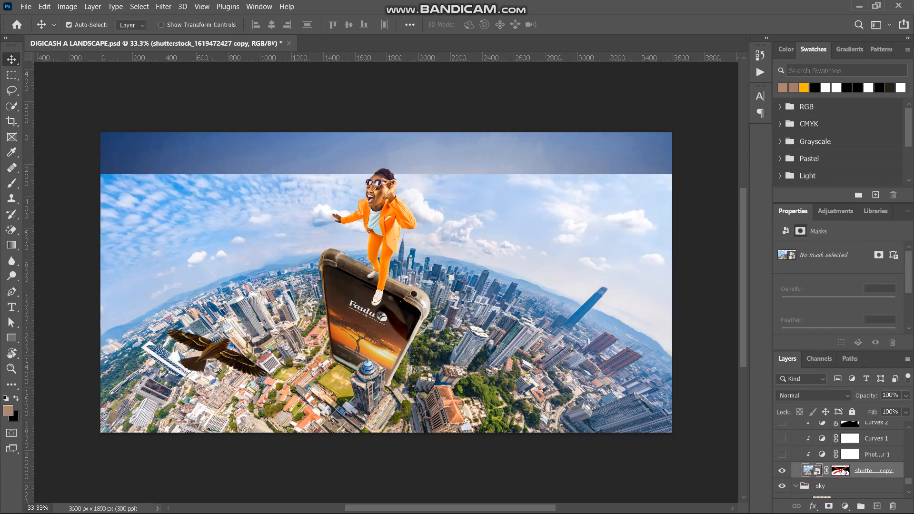
{"action": "left_click", "coordinate": [842, 472], "text": "shift"}
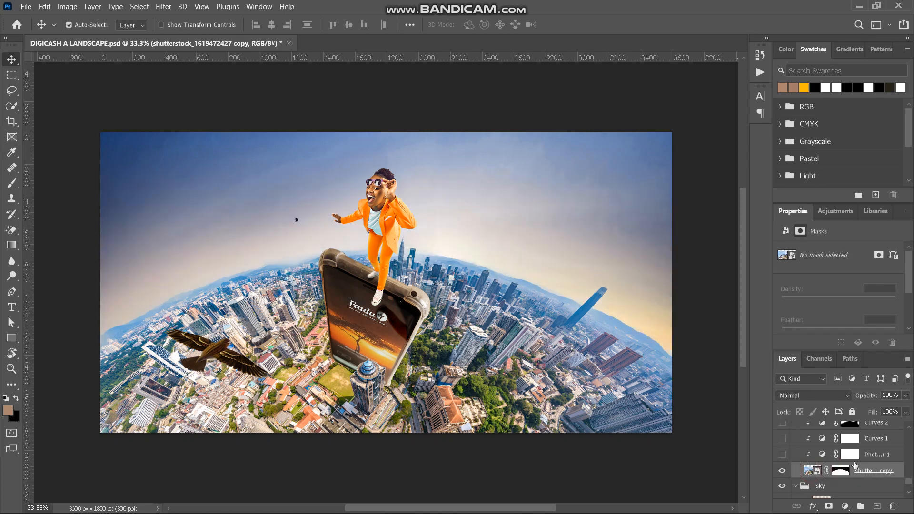
{"action": "scroll", "coordinate": [833, 469], "scroll_direction": "up", "scroll_amount": 4}
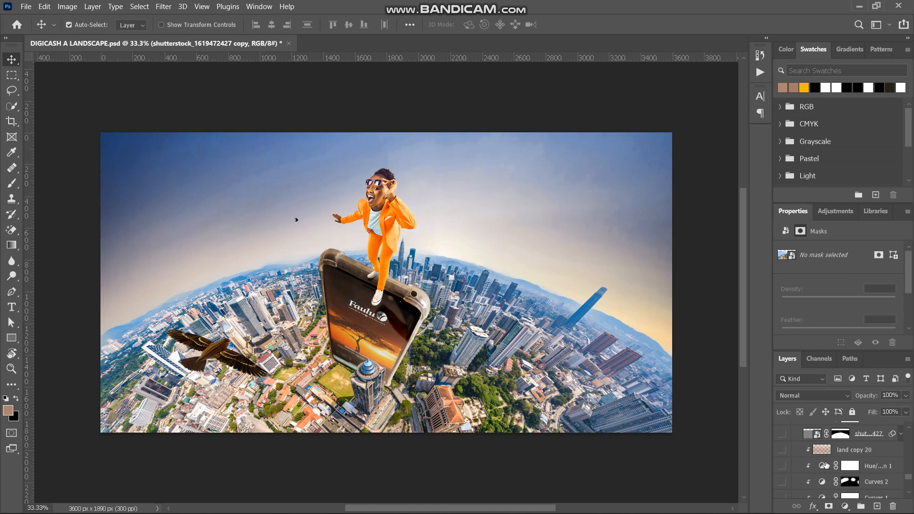
{"action": "left_click", "coordinate": [805, 436]}
{"action": "scroll", "coordinate": [805, 440], "scroll_direction": "up", "scroll_amount": 2}
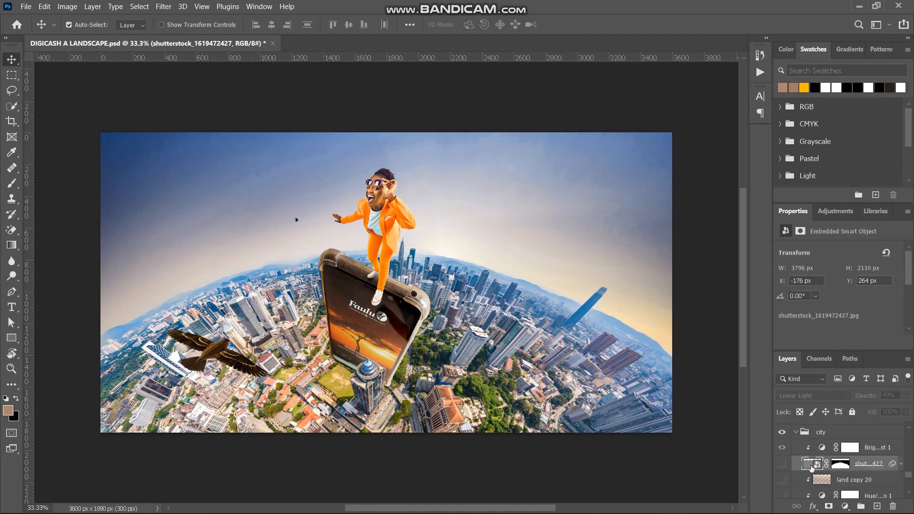
{"action": "left_click", "coordinate": [782, 464]}
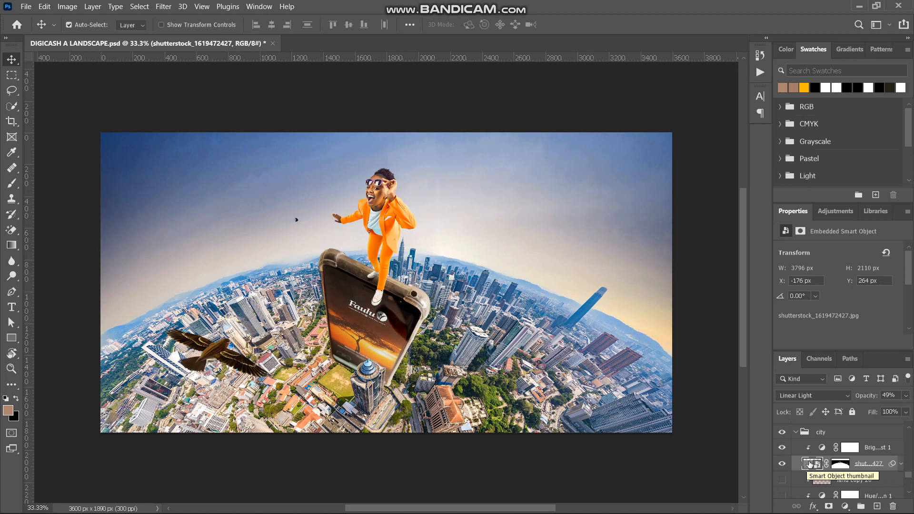
{"action": "key", "text": "ctrl+z"}
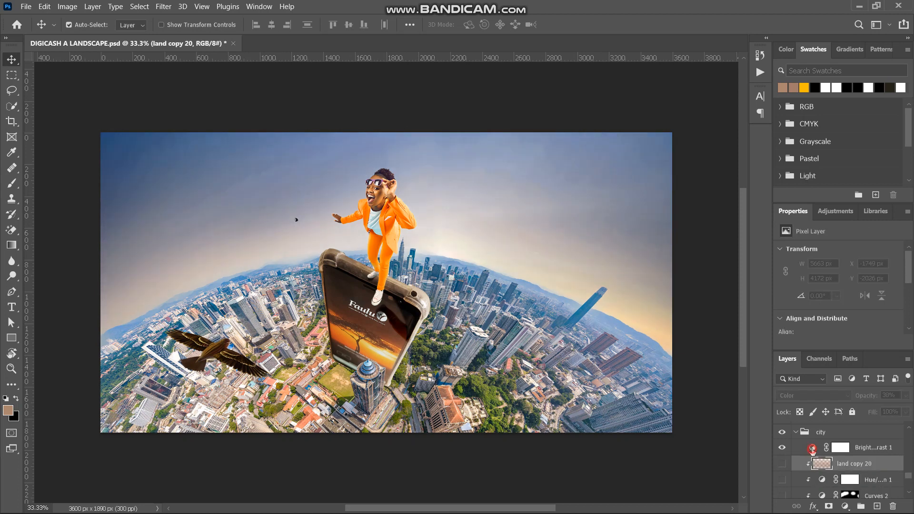
{"action": "left_click", "coordinate": [813, 449]}
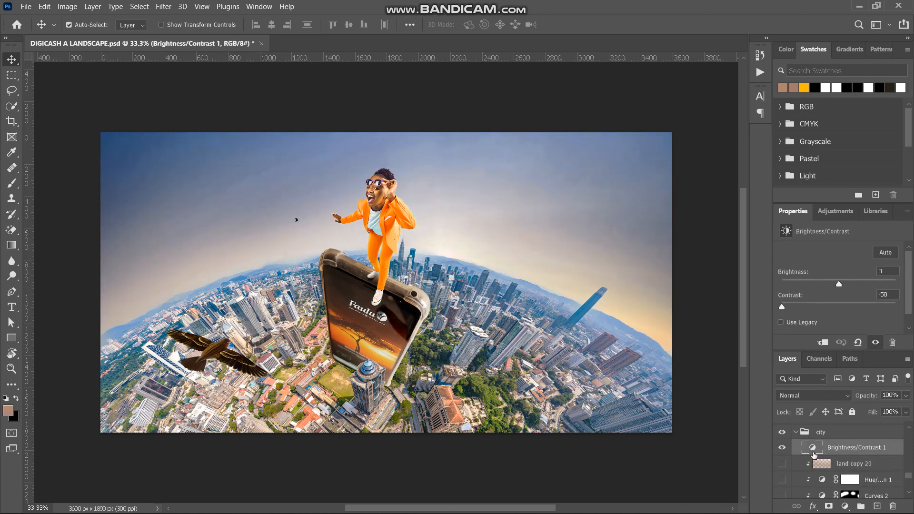
{"action": "key", "text": "Delete"}
{"action": "scroll", "coordinate": [812, 464], "scroll_direction": "down", "scroll_amount": 3}
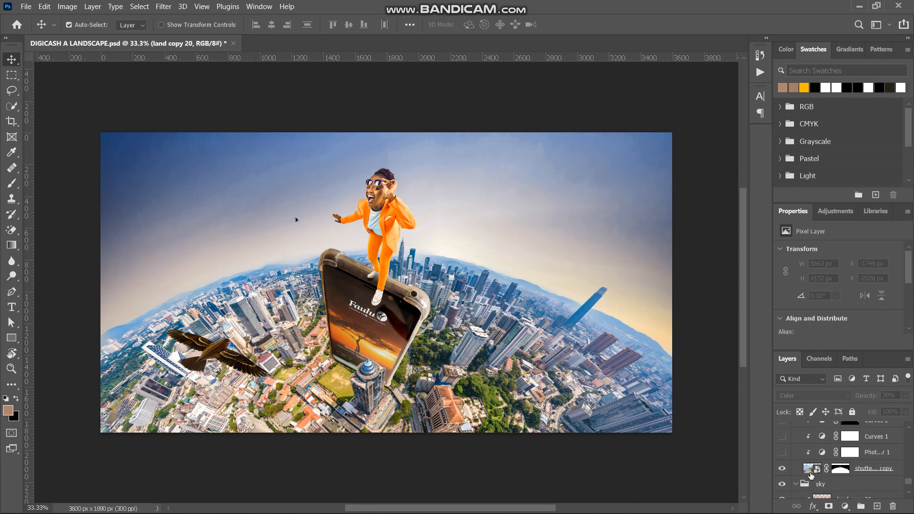
{"action": "left_click", "coordinate": [810, 471]}
{"action": "key", "text": "ctrl+j"}
{"action": "left_click", "coordinate": [811, 483]}
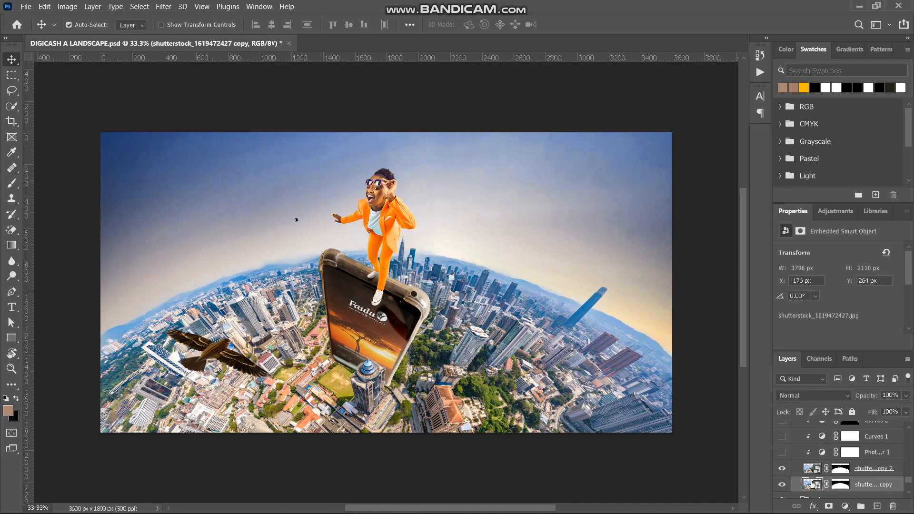
{"action": "left_click_drag", "start_coordinate": [815, 483], "coordinate": [817, 439]}
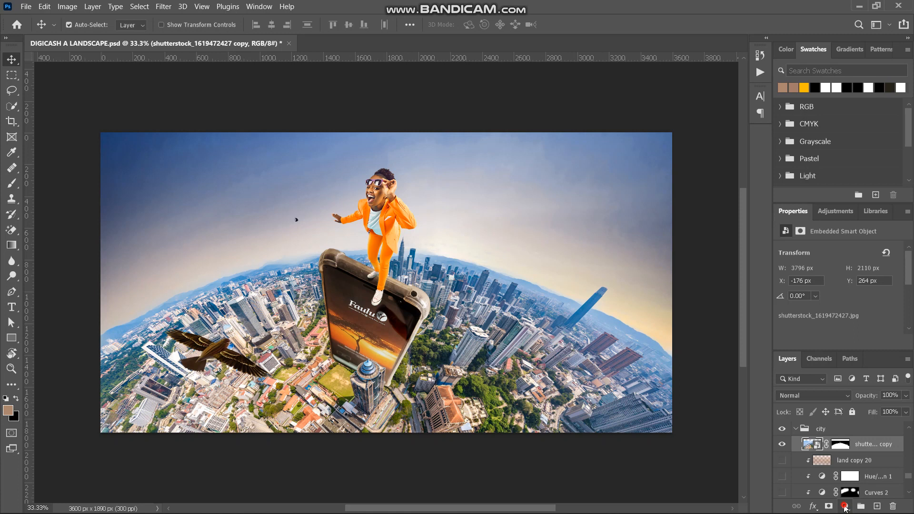
Add a Brightness/Contrast adjustment clipped to the moved city layer and set its contrast to -50.
{"action": "left_click", "coordinate": [844, 505]}
{"action": "left_click", "coordinate": [842, 335]}
{"action": "left_click", "coordinate": [825, 345]}
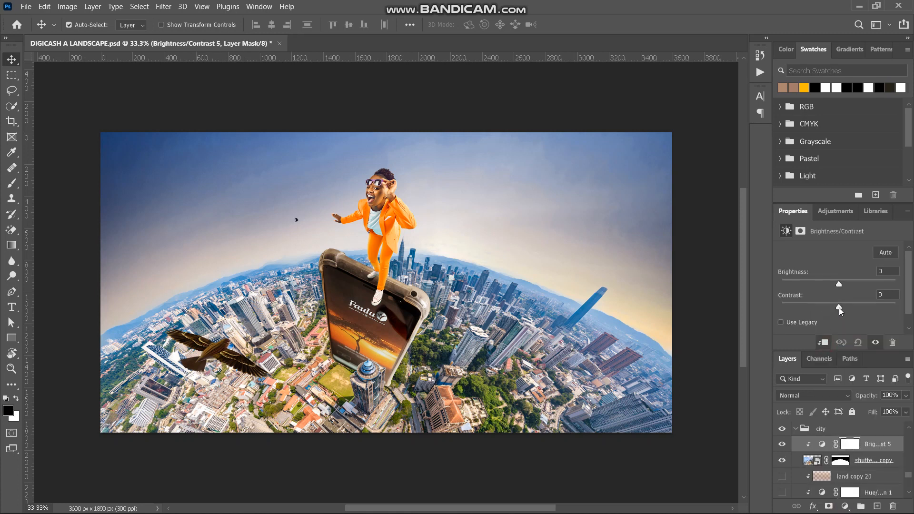
{"action": "left_click_drag", "start_coordinate": [833, 309], "coordinate": [700, 329]}
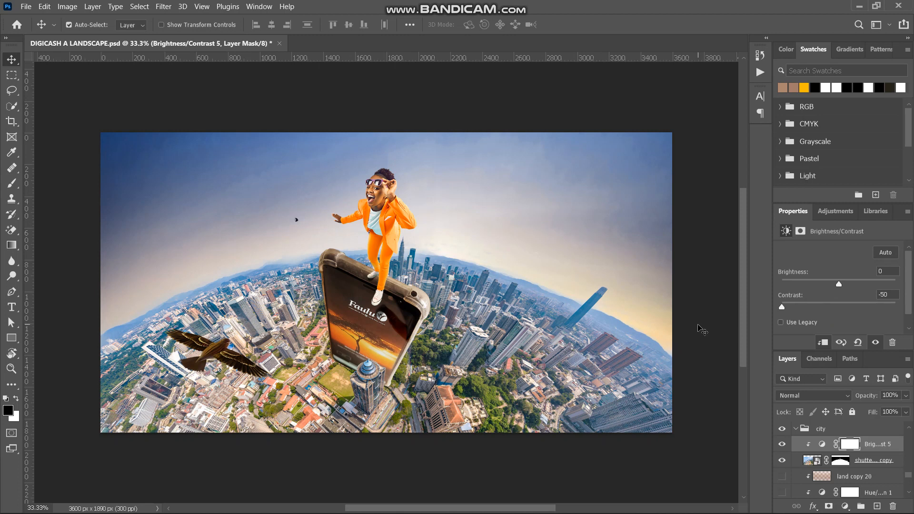
{"action": "left_click", "coordinate": [807, 460]}
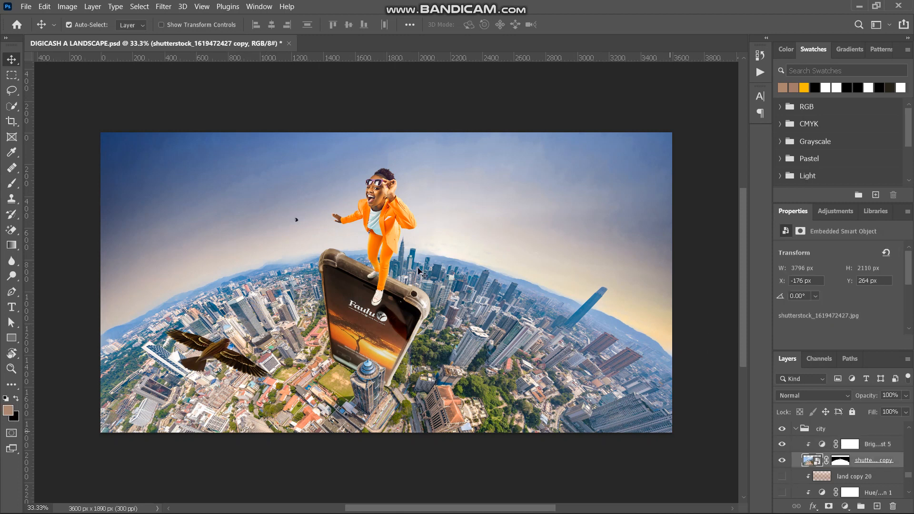
{"action": "left_click", "coordinate": [164, 7]}
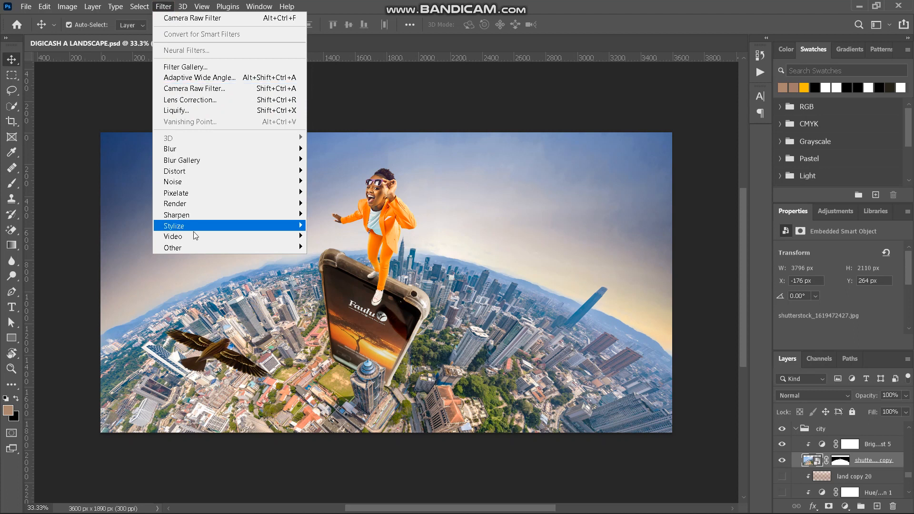
{"action": "mouse_move", "coordinate": [200, 245]}
{"action": "left_click", "coordinate": [333, 257]}
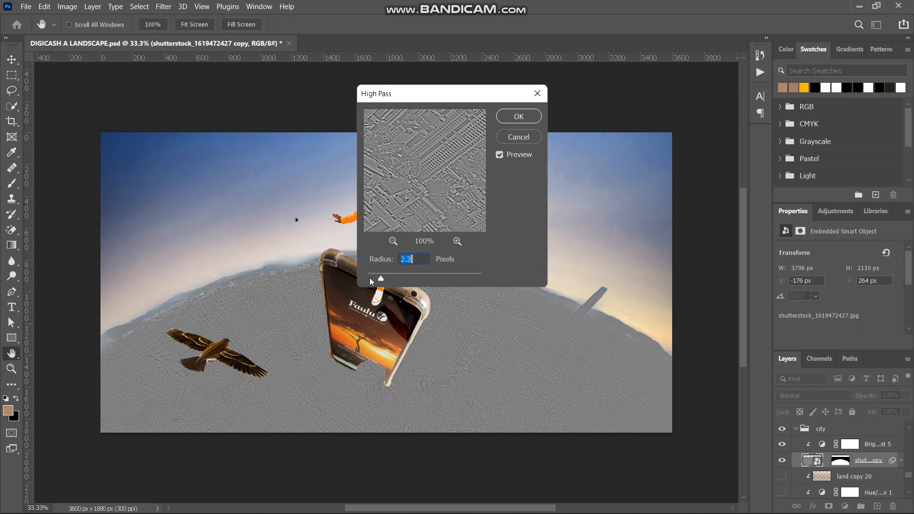
{"action": "left_click_drag", "start_coordinate": [419, 203], "coordinate": [485, 183]}
{"action": "left_click_drag", "start_coordinate": [400, 186], "coordinate": [375, 193]}
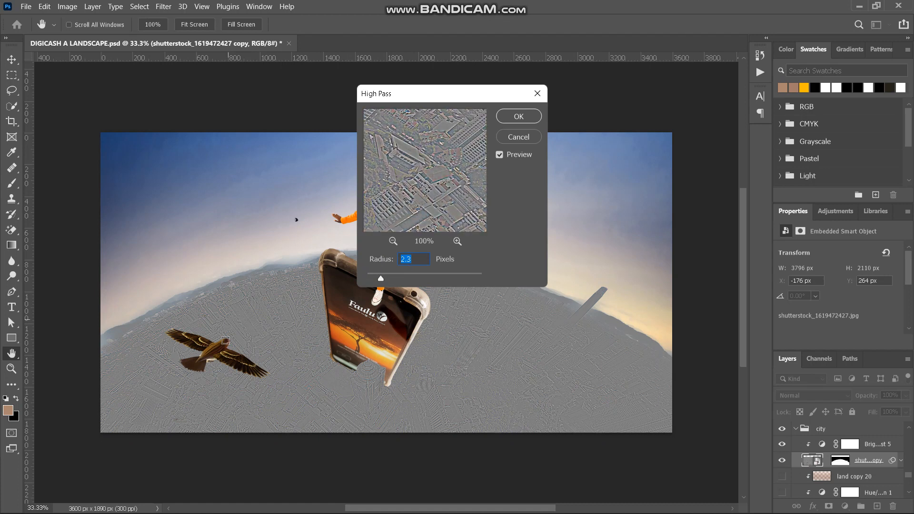
{"action": "left_click", "coordinate": [517, 114]}
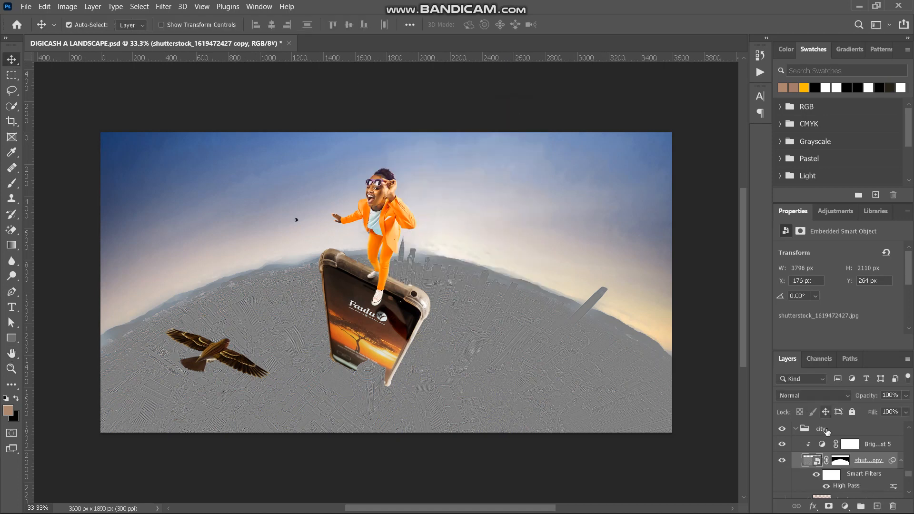
Set the High Pass city layer's blend mode to Linear Light and collapse its smart filter list.
{"action": "left_click", "coordinate": [850, 397]}
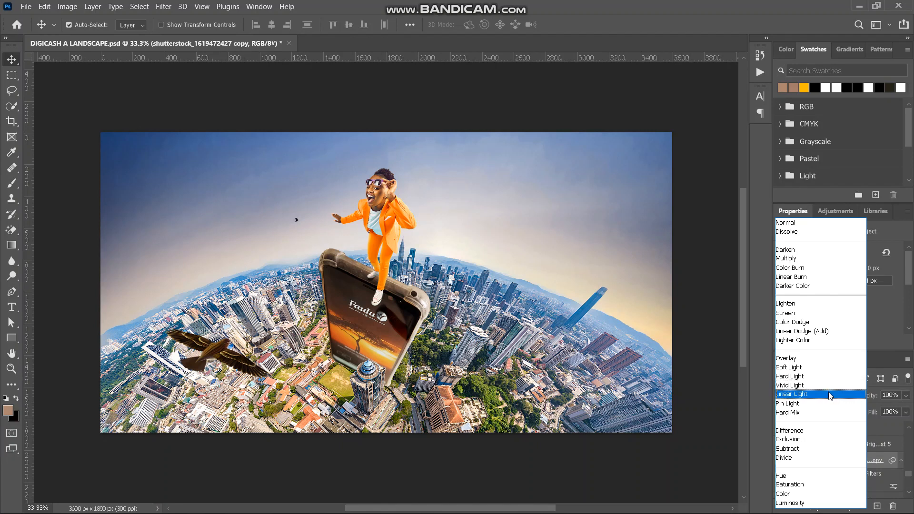
{"action": "left_click", "coordinate": [828, 394]}
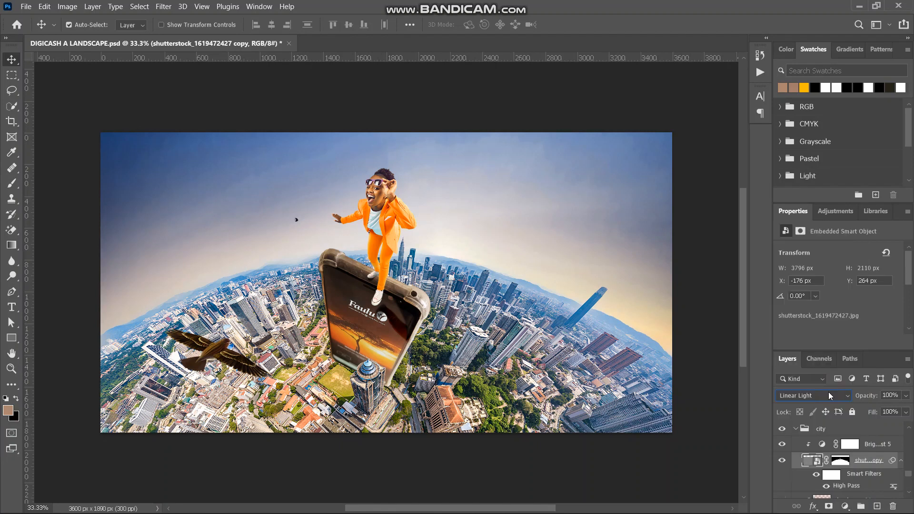
{"action": "left_click", "coordinate": [900, 460]}
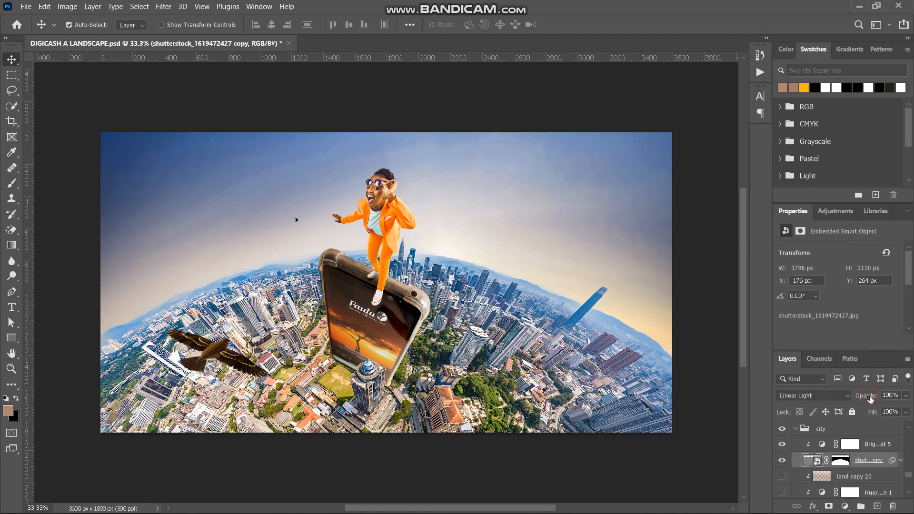
{"action": "left_click", "coordinate": [888, 395]}
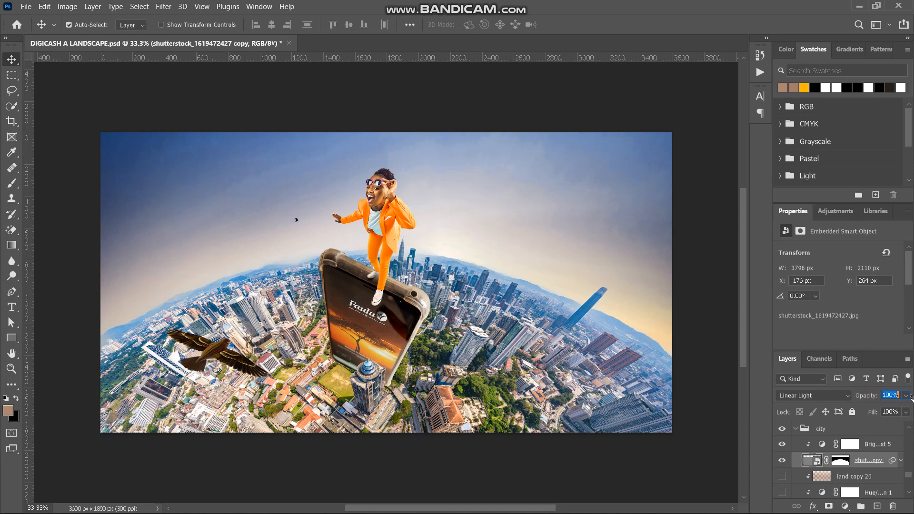
{"action": "left_click_drag", "start_coordinate": [910, 398], "coordinate": [756, 421]}
{"action": "left_click", "coordinate": [866, 396]}
Show the Curves 1 adjustment layer in the city group and bring up its curve for review.
{"action": "scroll", "coordinate": [852, 466], "scroll_direction": "down", "scroll_amount": 1}
{"action": "scroll", "coordinate": [874, 458], "scroll_direction": "down", "scroll_amount": 1}
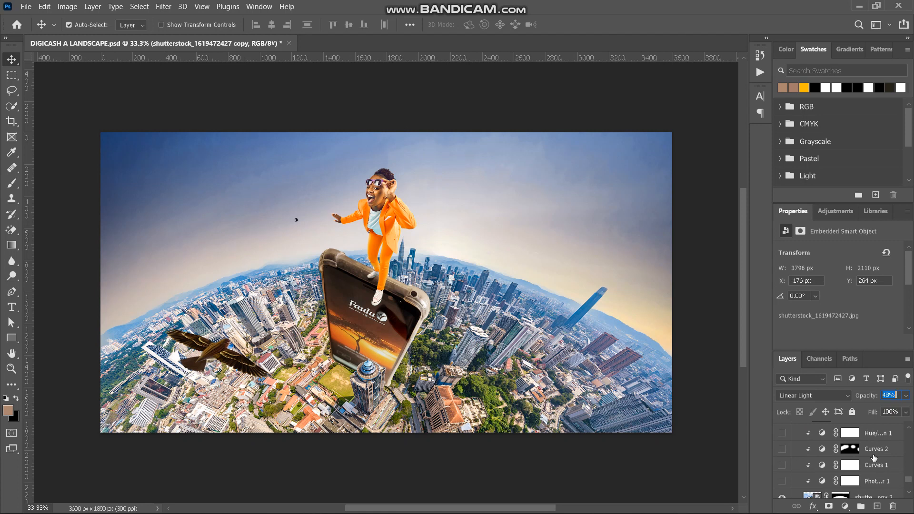
{"action": "scroll", "coordinate": [860, 495], "scroll_direction": "down", "scroll_amount": 1}
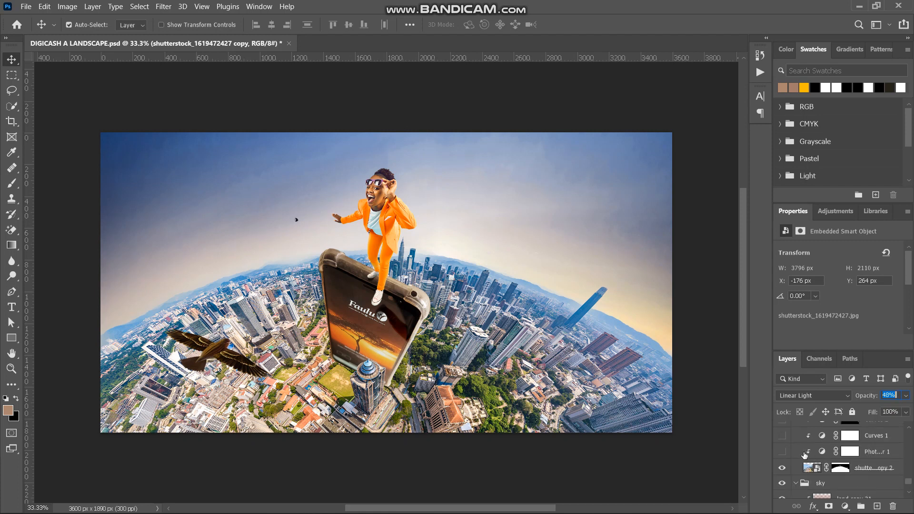
{"action": "left_click", "coordinate": [781, 436]}
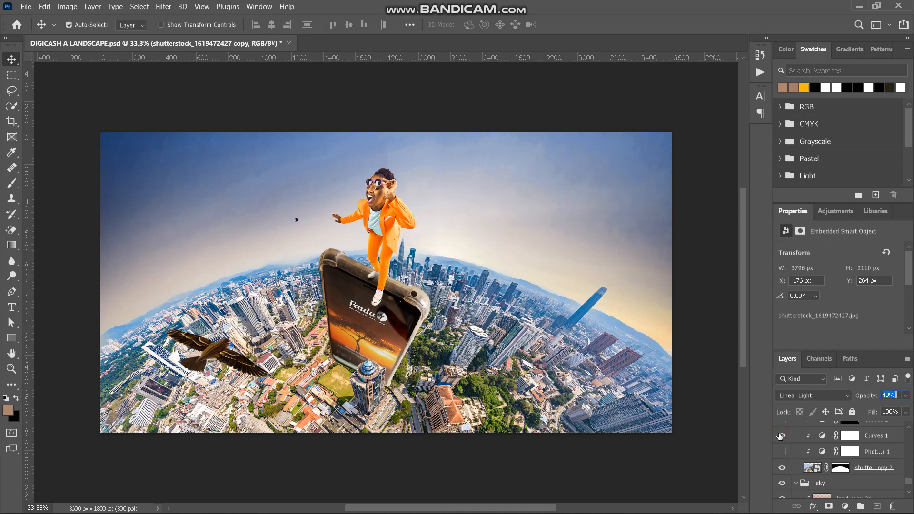
{"action": "left_click", "coordinate": [821, 436]}
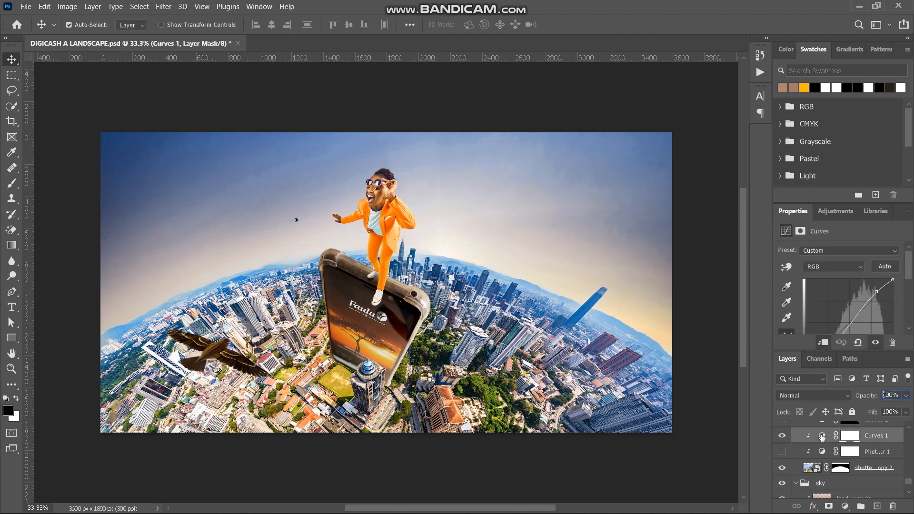
{"action": "scroll", "coordinate": [846, 312], "scroll_direction": "up", "scroll_amount": 2}
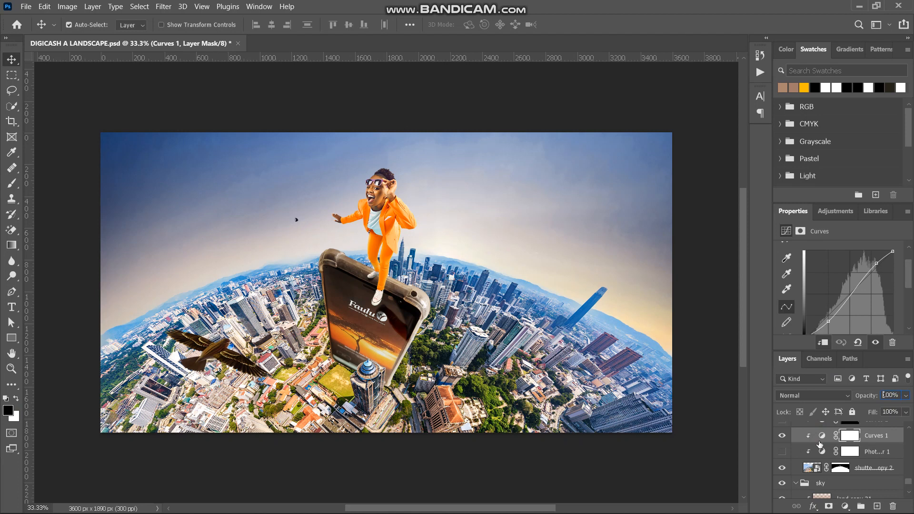
Show the masked Curves 2 adjustment layer above Curves 1 and bring up its curve for review.
{"action": "scroll", "coordinate": [817, 436], "scroll_direction": "up", "scroll_amount": 2}
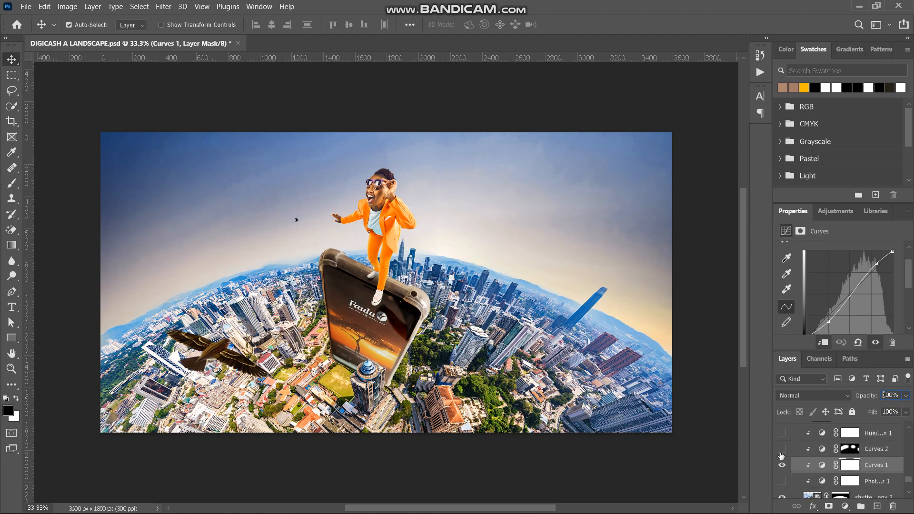
{"action": "left_click", "coordinate": [782, 450]}
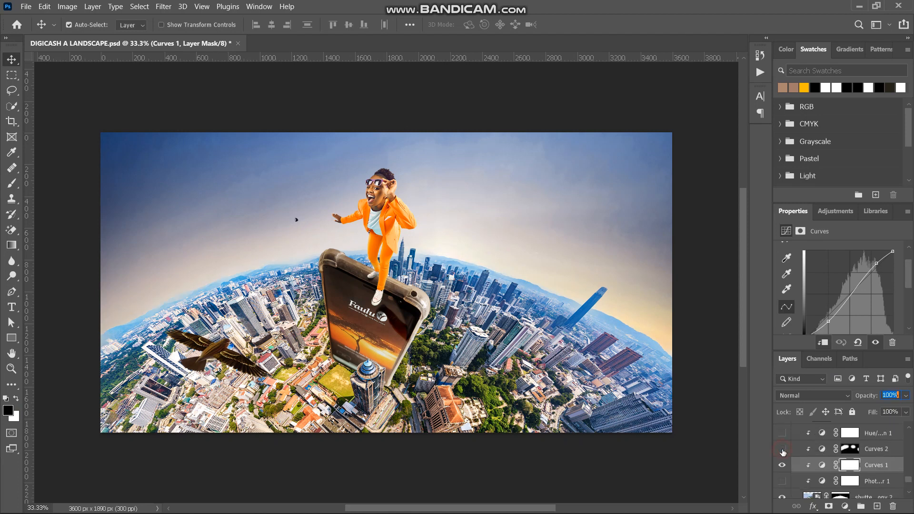
{"action": "left_click", "coordinate": [782, 449]}
{"action": "left_click", "coordinate": [826, 454]}
{"action": "left_click", "coordinate": [823, 449]}
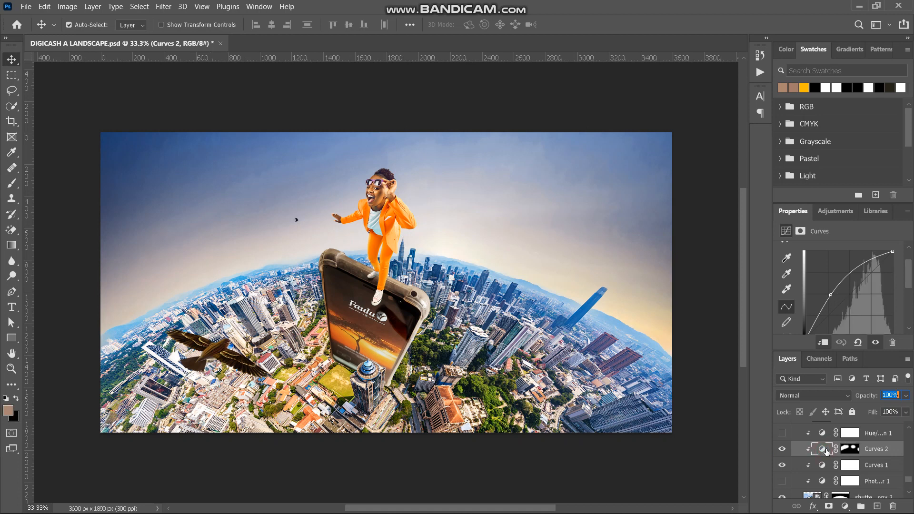
Show the Hue/Saturation 1 adjustment layer in the city group and review its settings.
{"action": "scroll", "coordinate": [822, 443], "scroll_direction": "up", "scroll_amount": 2}
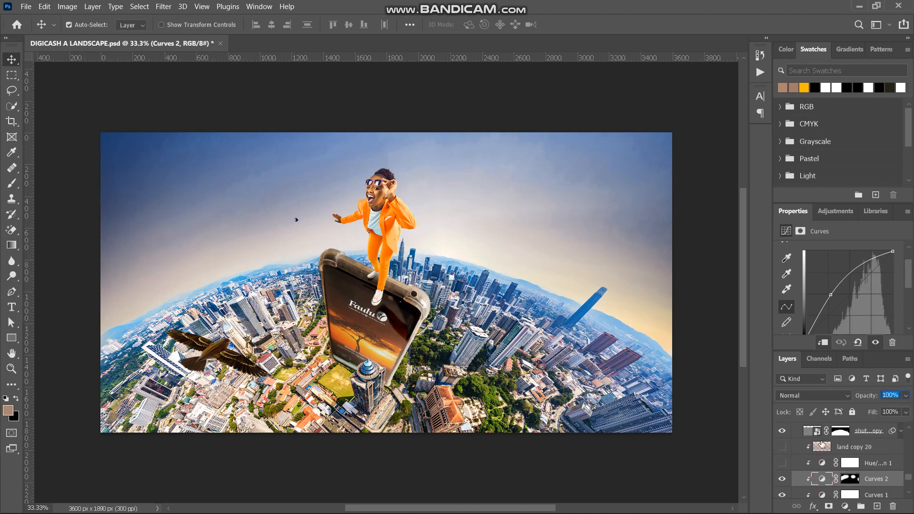
{"action": "left_click", "coordinate": [822, 466]}
{"action": "left_click", "coordinate": [782, 464]}
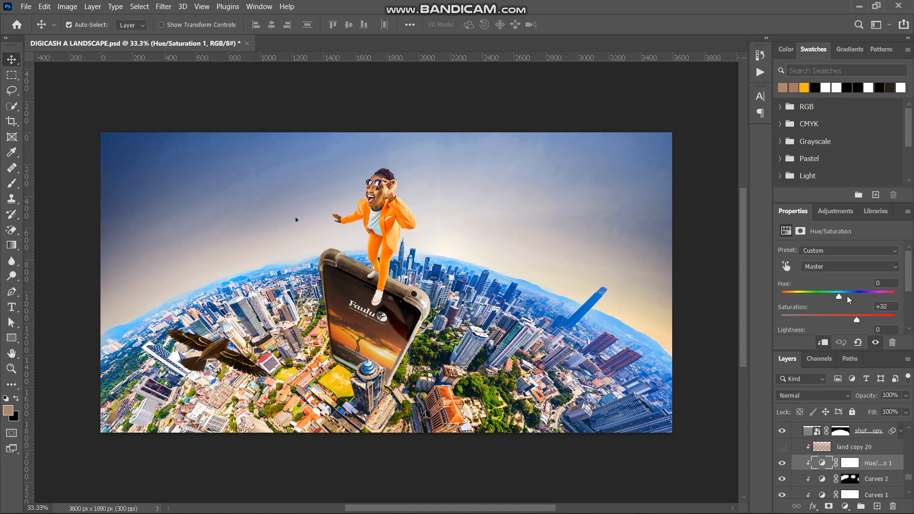
{"action": "scroll", "coordinate": [853, 318], "scroll_direction": "down", "scroll_amount": 1}
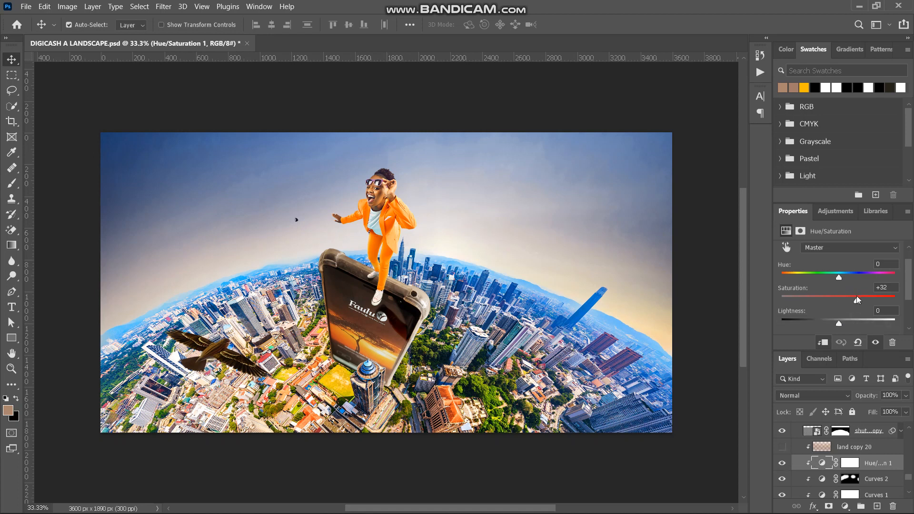
{"action": "scroll", "coordinate": [831, 491], "scroll_direction": "down", "scroll_amount": 2}
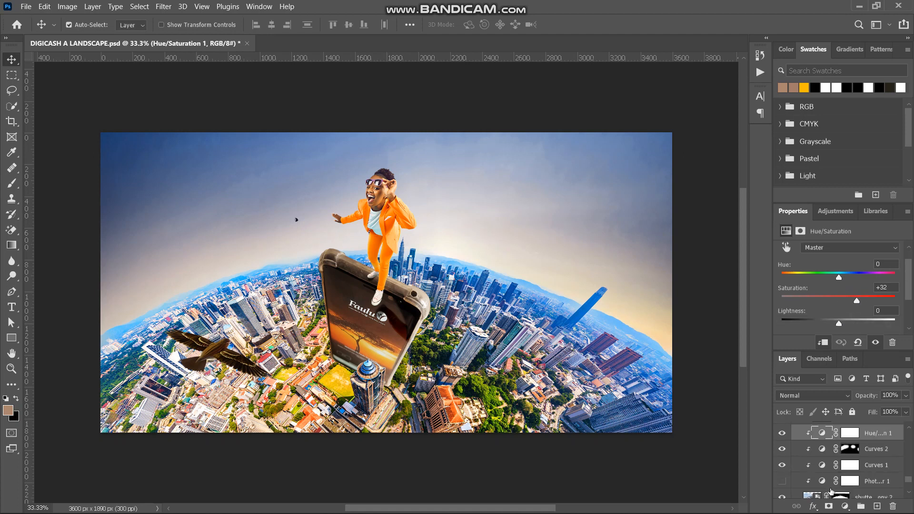
Show the land copy 20 layer clipped above Hue/Saturation 1 and select it.
{"action": "scroll", "coordinate": [831, 491], "scroll_direction": "up", "scroll_amount": 2}
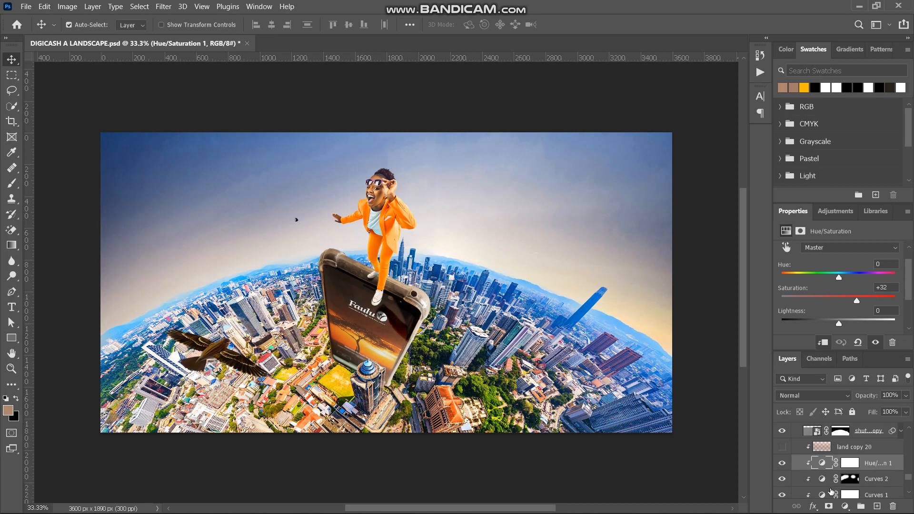
{"action": "left_click", "coordinate": [782, 447]}
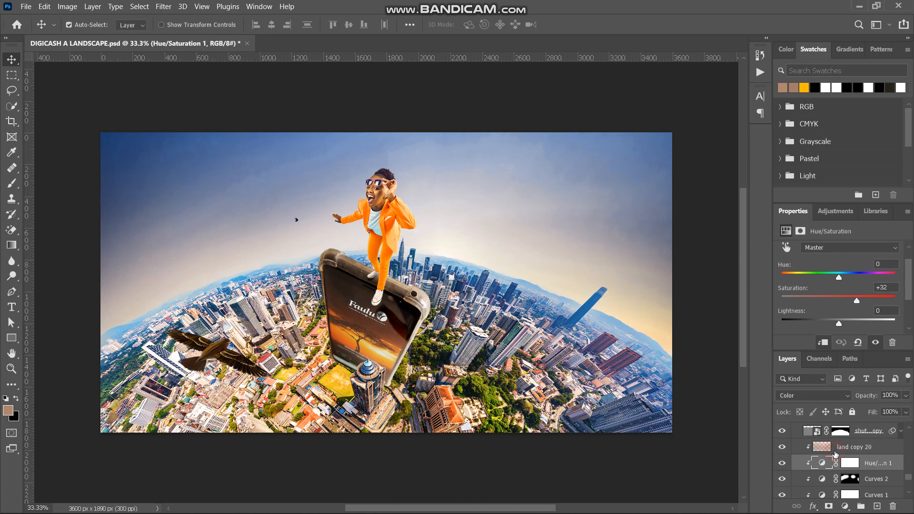
{"action": "left_click", "coordinate": [789, 450]}
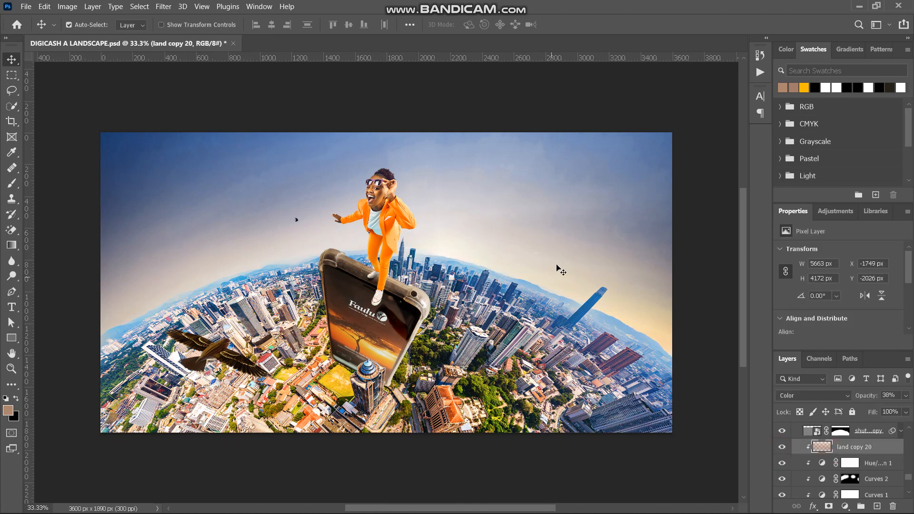
Review the existing Photo Filter 1 adjustment above the base city image and compare the city with the filter shown and hidden.
{"action": "scroll", "coordinate": [486, 378], "scroll_direction": "down", "scroll_amount": 2}
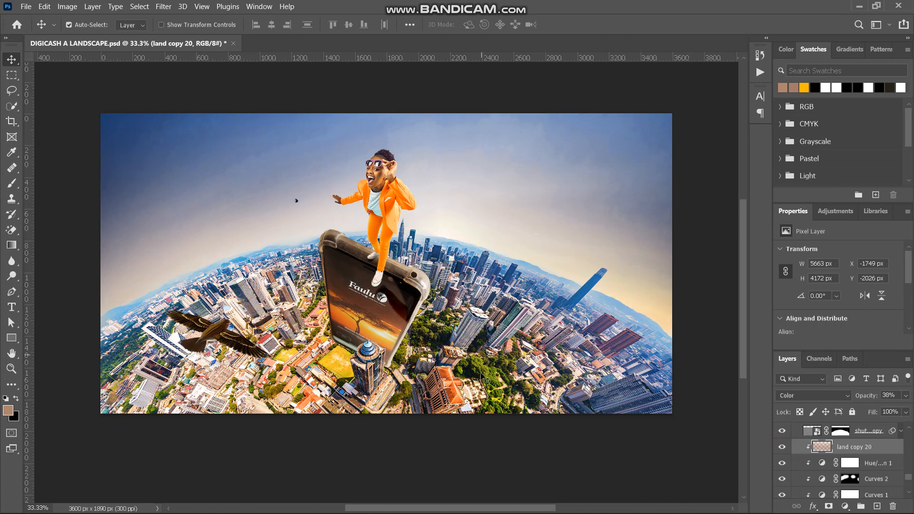
{"action": "scroll", "coordinate": [830, 457], "scroll_direction": "up", "scroll_amount": 5}
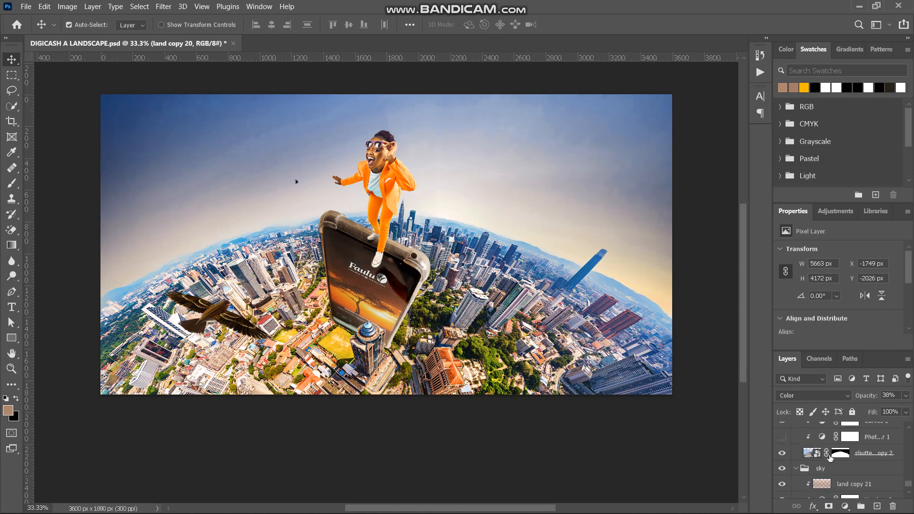
{"action": "scroll", "coordinate": [829, 457], "scroll_direction": "up", "scroll_amount": 2}
{"action": "left_click", "coordinate": [819, 455]}
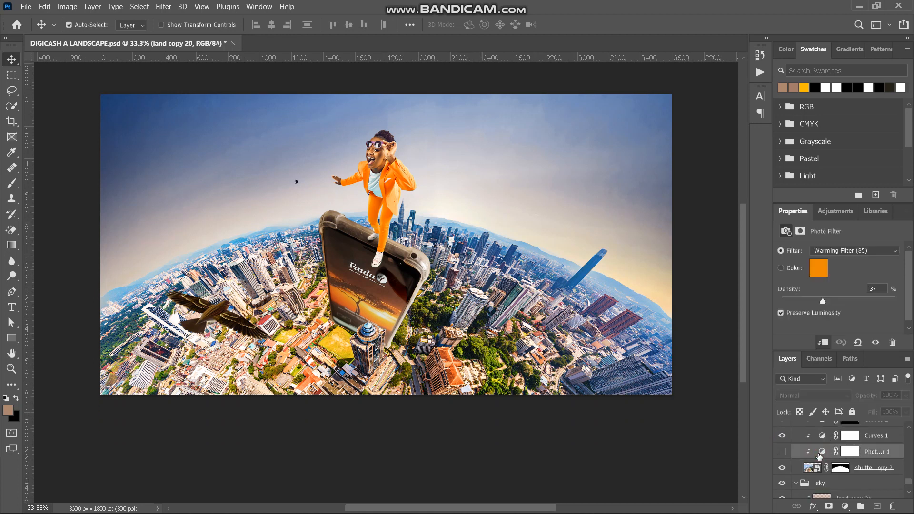
{"action": "left_click", "coordinate": [821, 452]}
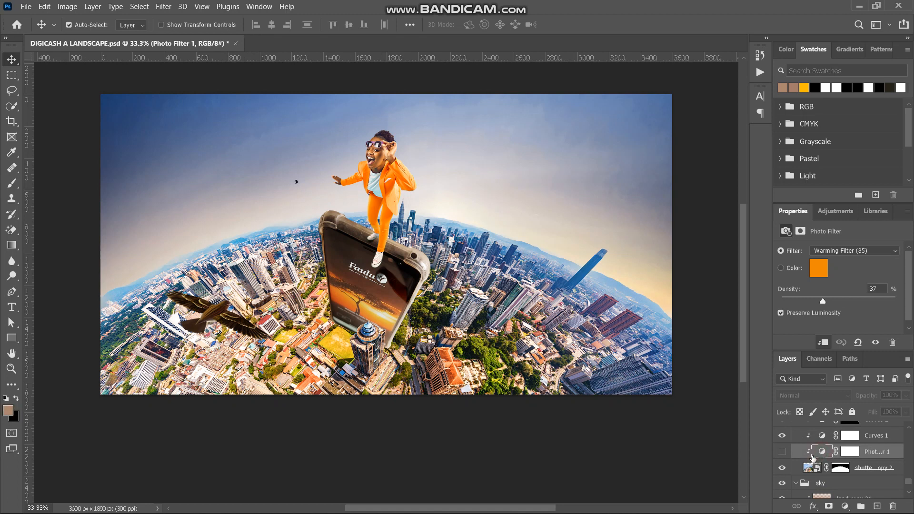
{"action": "left_click", "coordinate": [782, 452]}
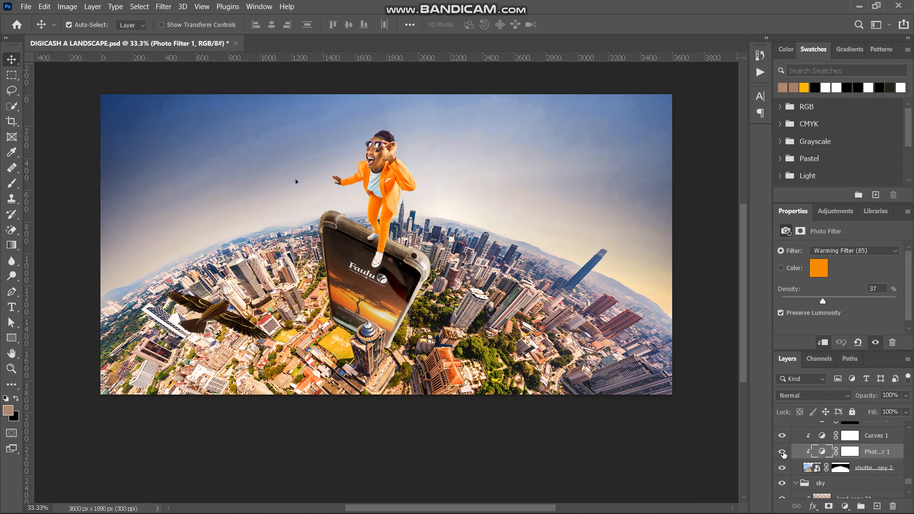
{"action": "left_click", "coordinate": [782, 452]}
{"action": "left_click", "coordinate": [782, 452]}
{"action": "left_click", "coordinate": [821, 468]}
Add a Photo Filter adjustment directly above the Hue/Saturation 1 layer in the city group.
{"action": "scroll", "coordinate": [840, 476], "scroll_direction": "down", "scroll_amount": 3}
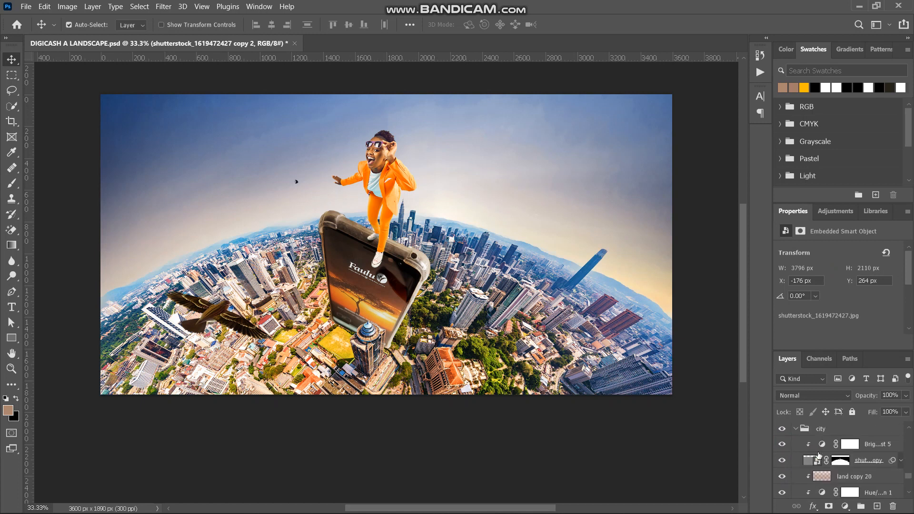
{"action": "left_click", "coordinate": [870, 492]}
{"action": "scroll", "coordinate": [864, 495], "scroll_direction": "down", "scroll_amount": 1}
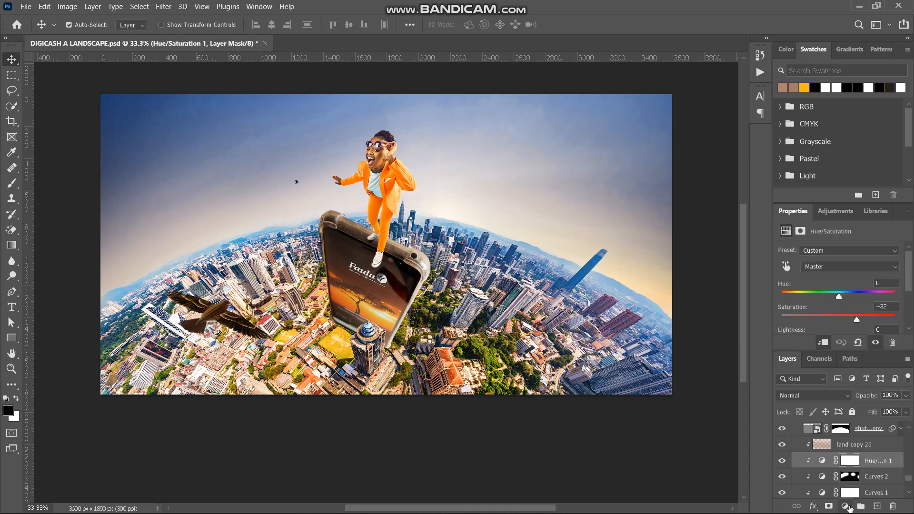
{"action": "left_click", "coordinate": [846, 507]}
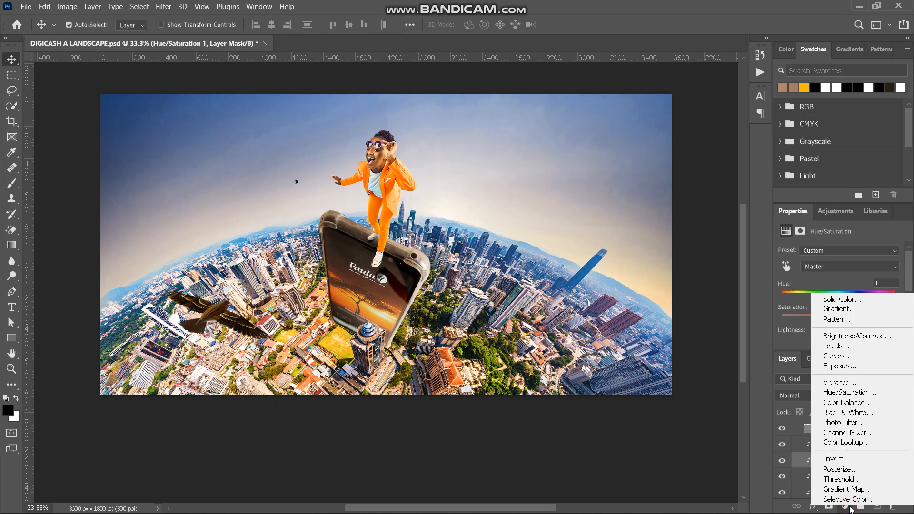
{"action": "left_click", "coordinate": [834, 424]}
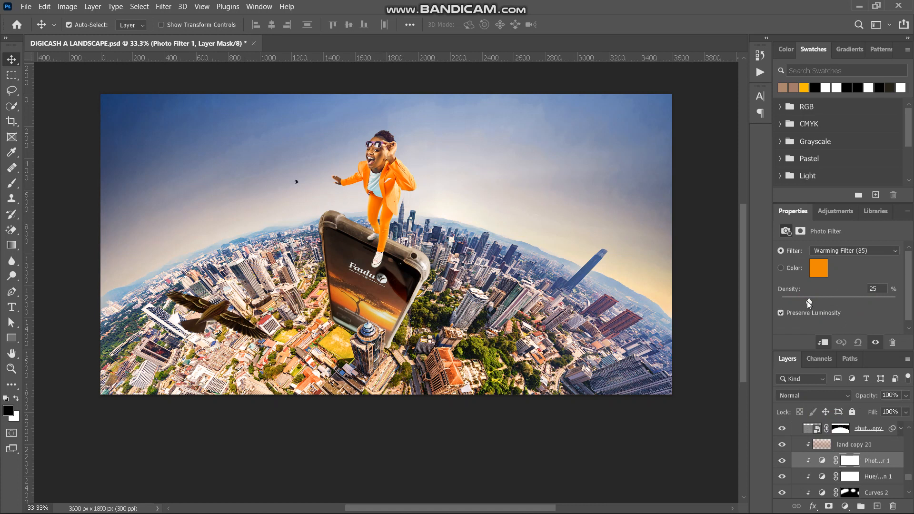
Try the Deep Blue, Cooling Filter (LBB), Warming Filter (81) and Warming Filter (LBA) presets on the Photo Filter, then return to Warming Filter (85).
{"action": "left_click", "coordinate": [863, 249]}
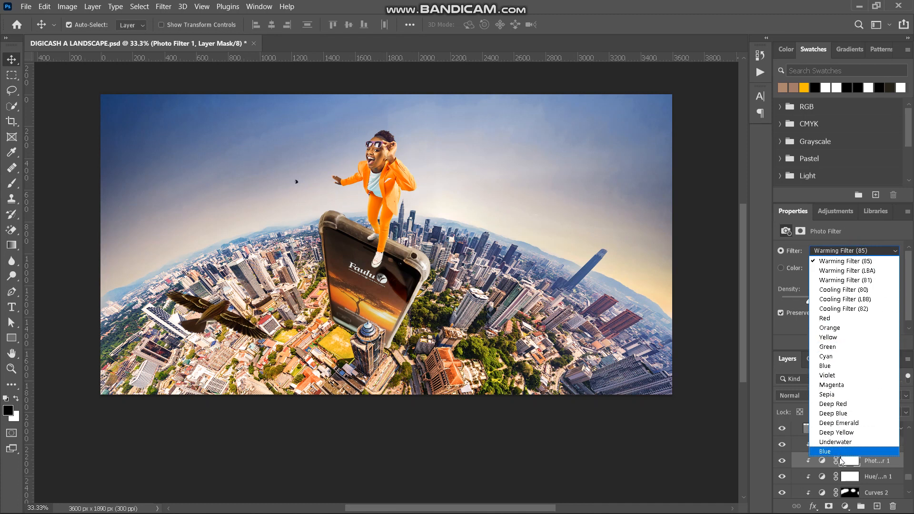
{"action": "left_click", "coordinate": [840, 413]}
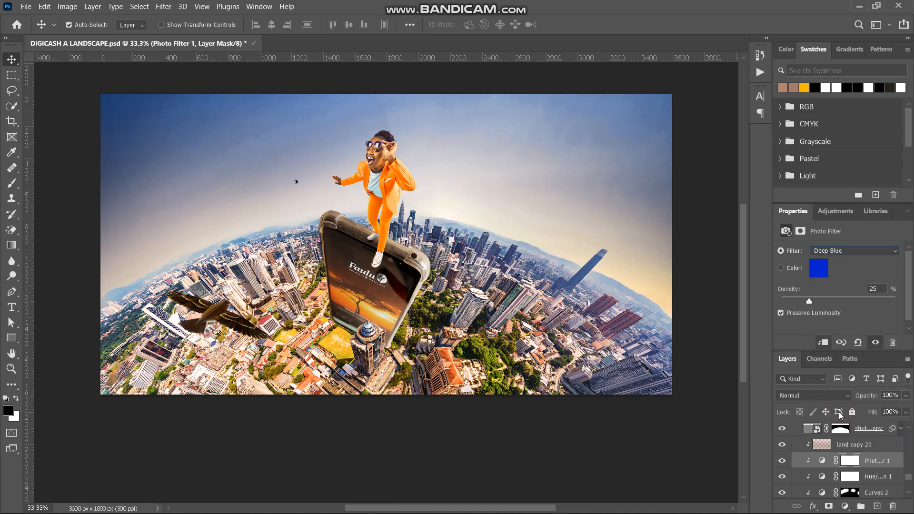
{"action": "left_click", "coordinate": [833, 252]}
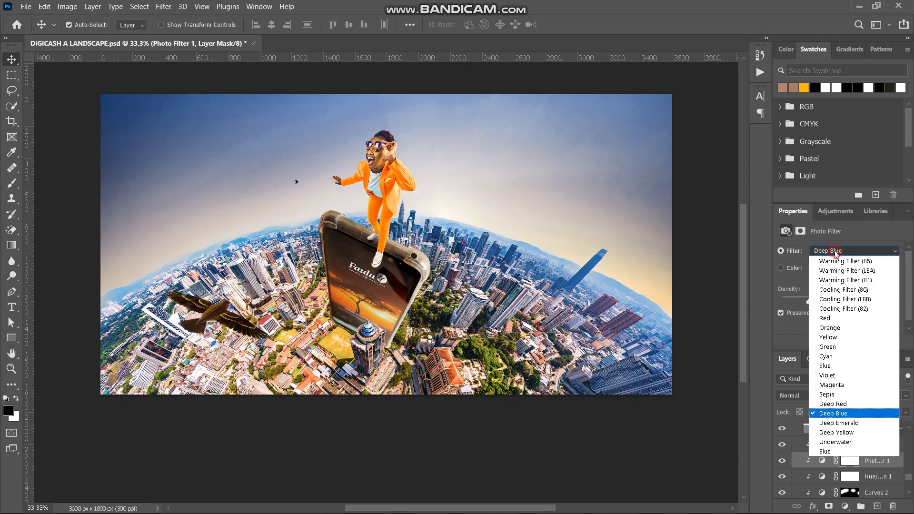
{"action": "left_click", "coordinate": [846, 299]}
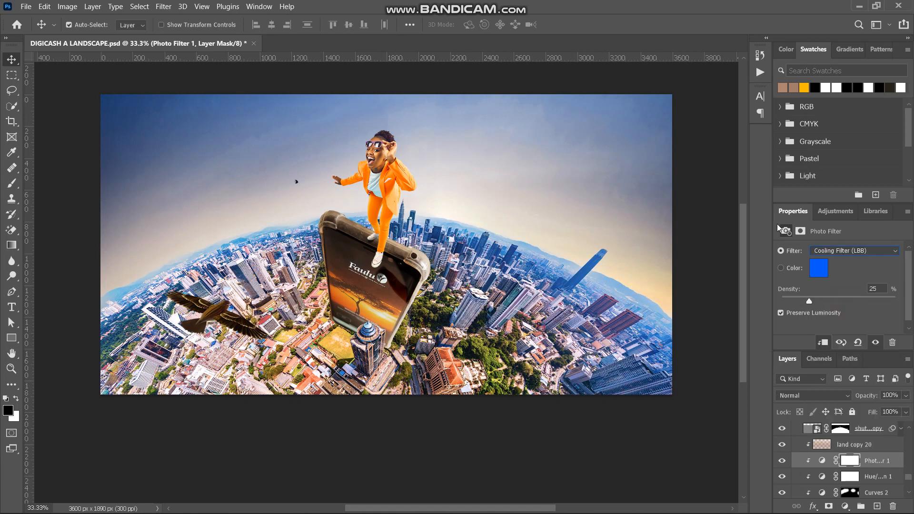
{"action": "left_click", "coordinate": [842, 253]}
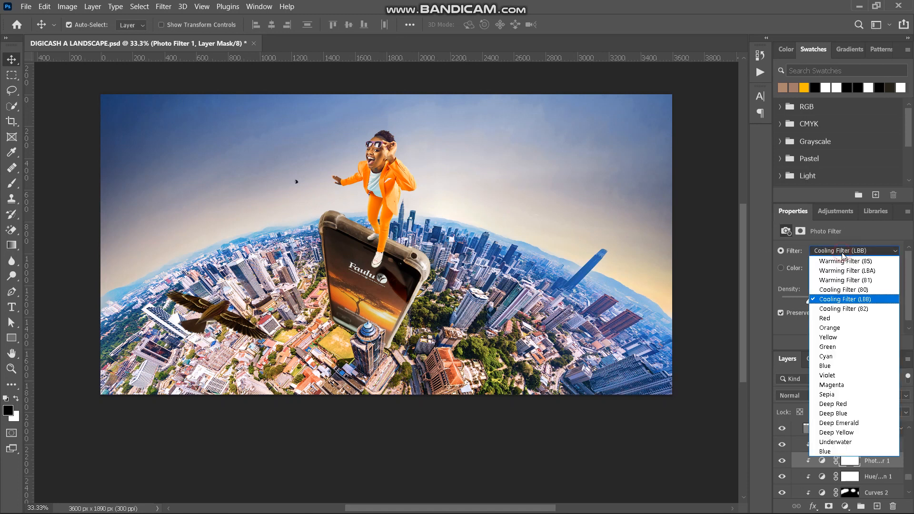
{"action": "left_click", "coordinate": [845, 281]}
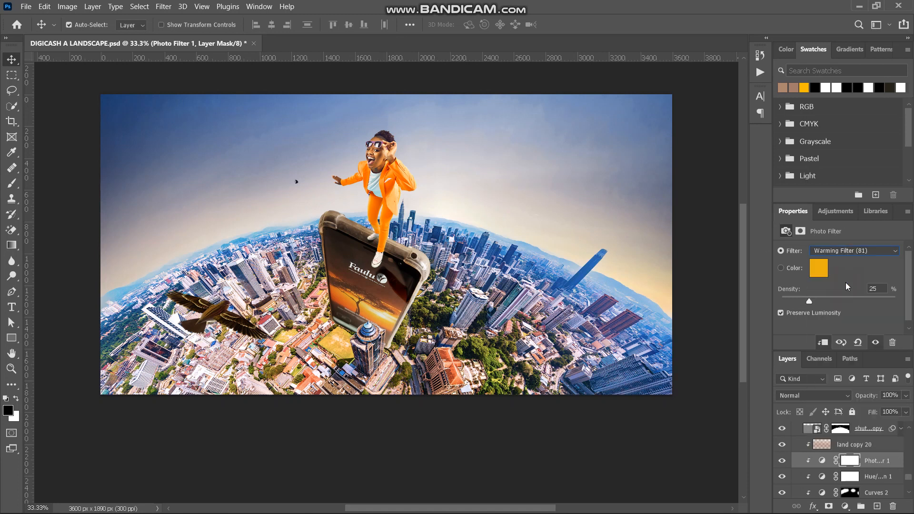
{"action": "left_click", "coordinate": [838, 251]}
{"action": "left_click", "coordinate": [845, 270]}
{"action": "left_click", "coordinate": [842, 251]}
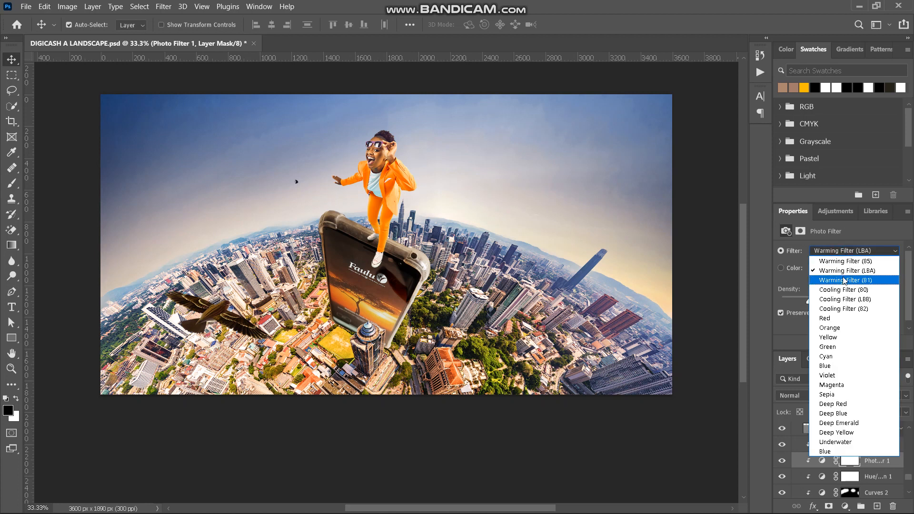
{"action": "left_click", "coordinate": [839, 262]}
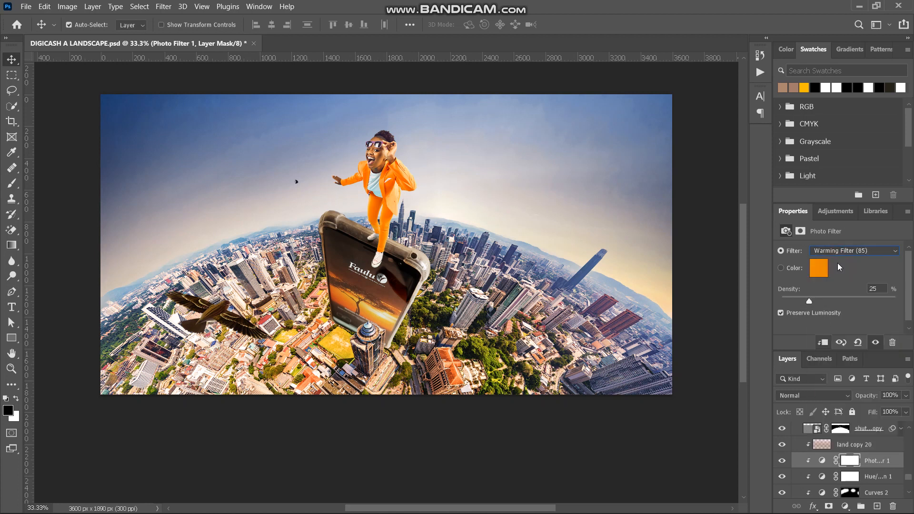
Set the new Photo Filter adjustment's density to 75% with the Warming Filter (85) and target the adjustment instead of its mask.
{"action": "left_click_drag", "start_coordinate": [809, 298], "coordinate": [828, 309]}
{"action": "left_click", "coordinate": [818, 298]}
{"action": "left_click_drag", "start_coordinate": [838, 301], "coordinate": [908, 308]}
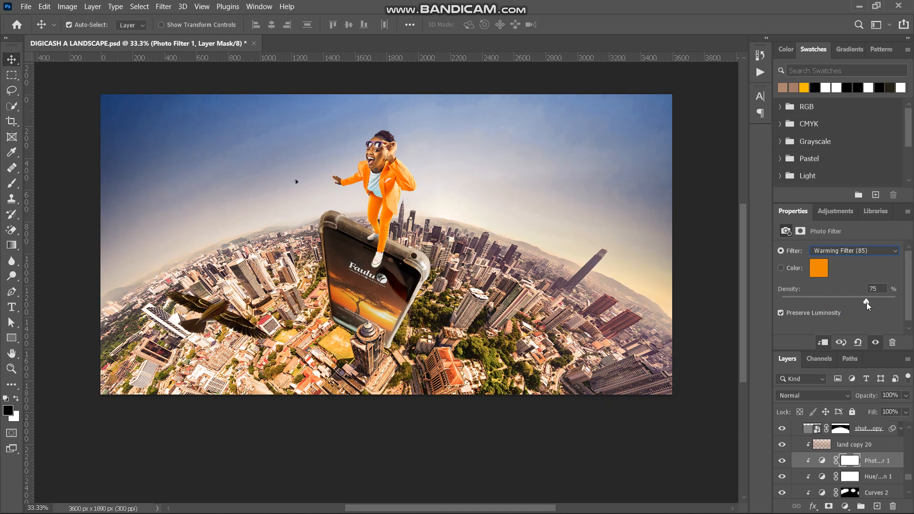
{"action": "left_click", "coordinate": [822, 459]}
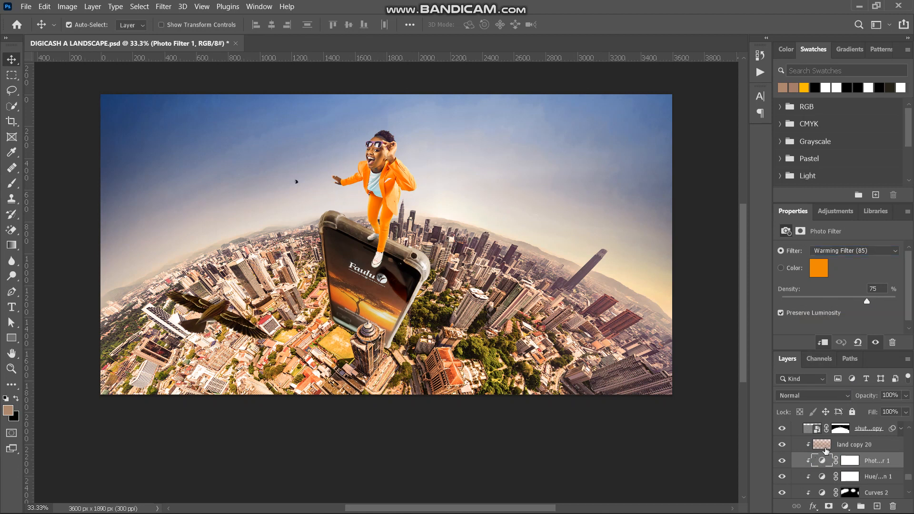
Collapse the city layer group.
{"action": "scroll", "coordinate": [826, 451], "scroll_direction": "up", "scroll_amount": 3}
{"action": "scroll", "coordinate": [826, 451], "scroll_direction": "down", "scroll_amount": 1}
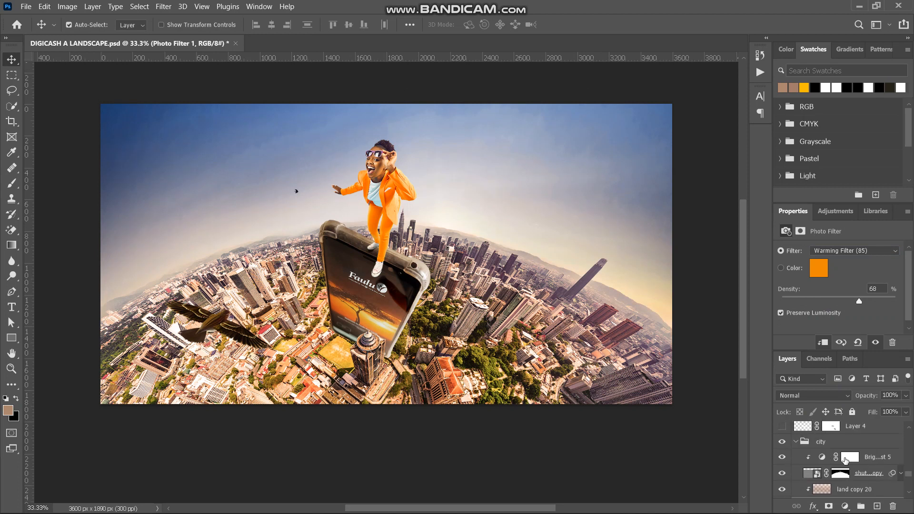
{"action": "left_click", "coordinate": [796, 443]}
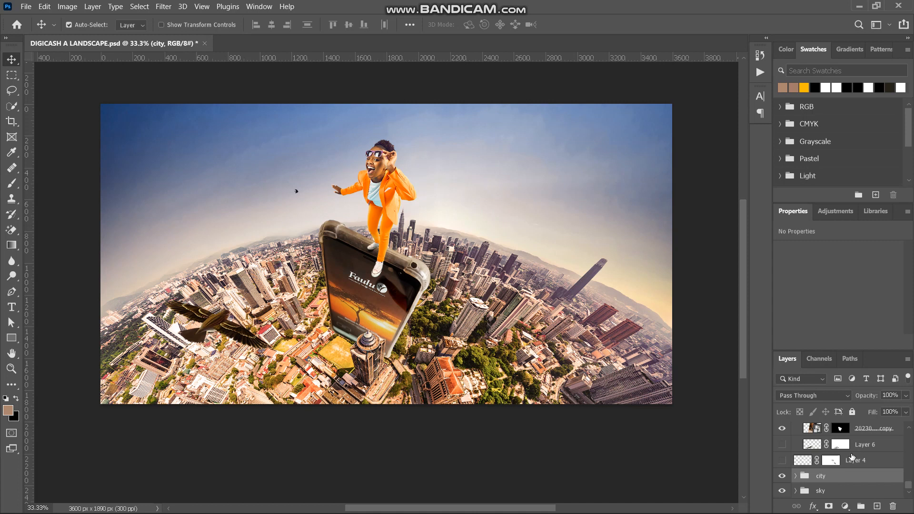
Compare the phone photo in the phone group with its layer mask disabled and enabled.
{"action": "scroll", "coordinate": [852, 457], "scroll_direction": "up", "scroll_amount": 2}
{"action": "left_click", "coordinate": [865, 475]}
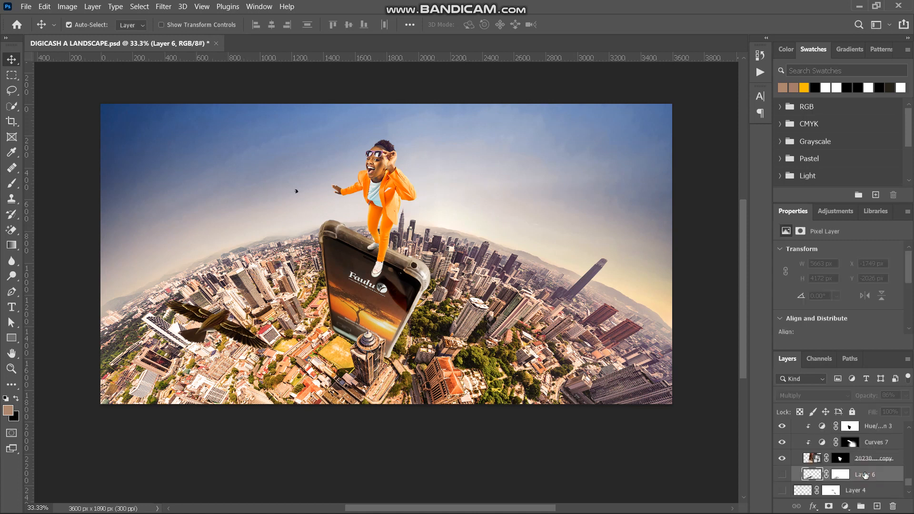
{"action": "left_click", "coordinate": [871, 463]}
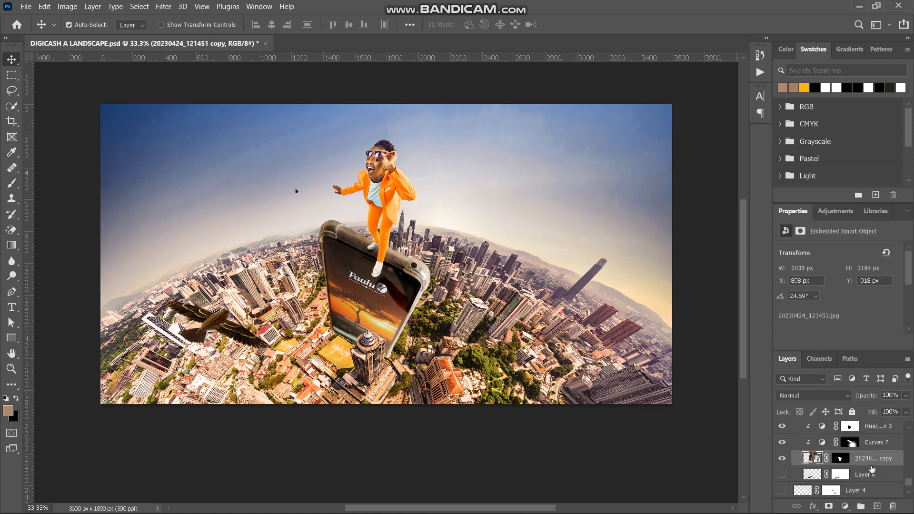
{"action": "scroll", "coordinate": [872, 470], "scroll_direction": "up", "scroll_amount": 1}
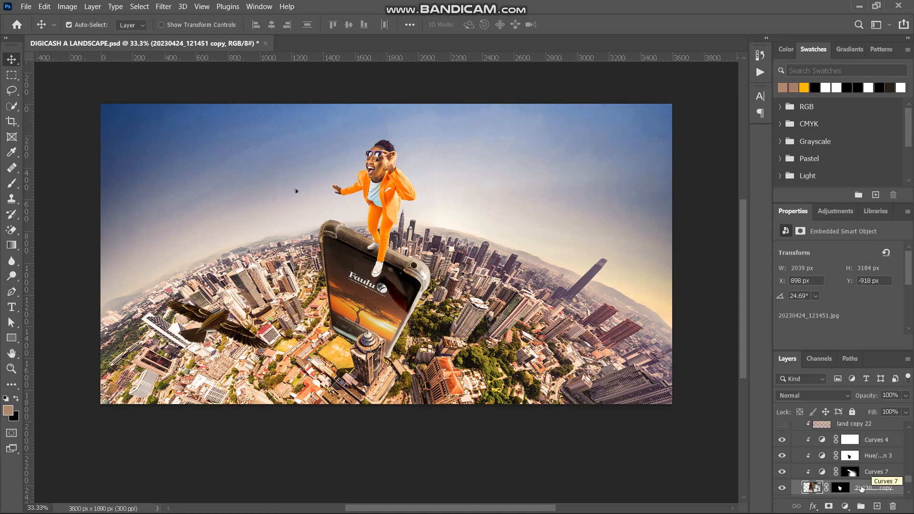
{"action": "left_click", "coordinate": [843, 489], "text": "shift"}
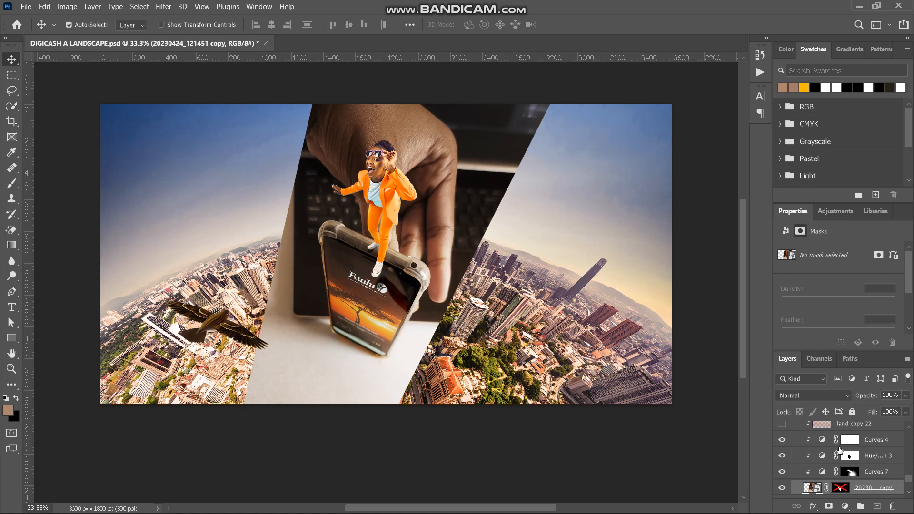
{"action": "left_click", "coordinate": [840, 488], "text": "shift"}
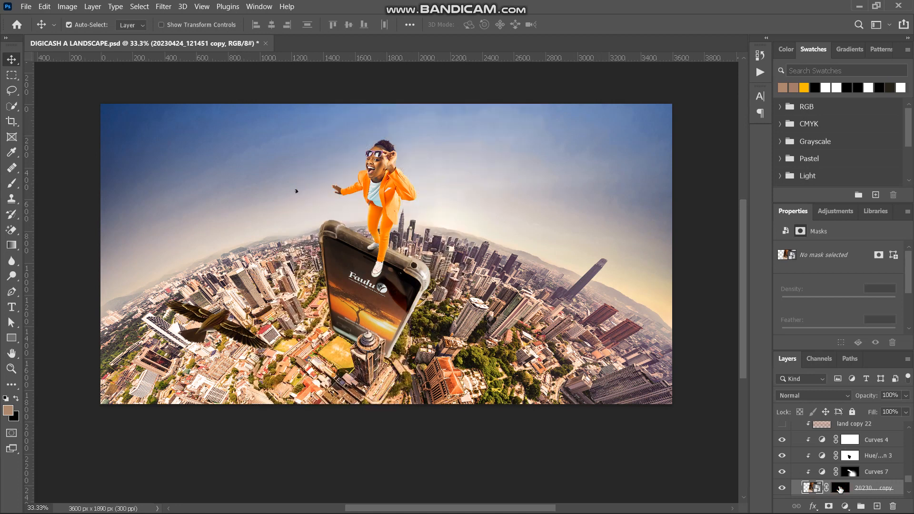
Review the Curves 7 adjustment clipped to the phone photo and compare the phone with it hidden and shown.
{"action": "left_click", "coordinate": [819, 472]}
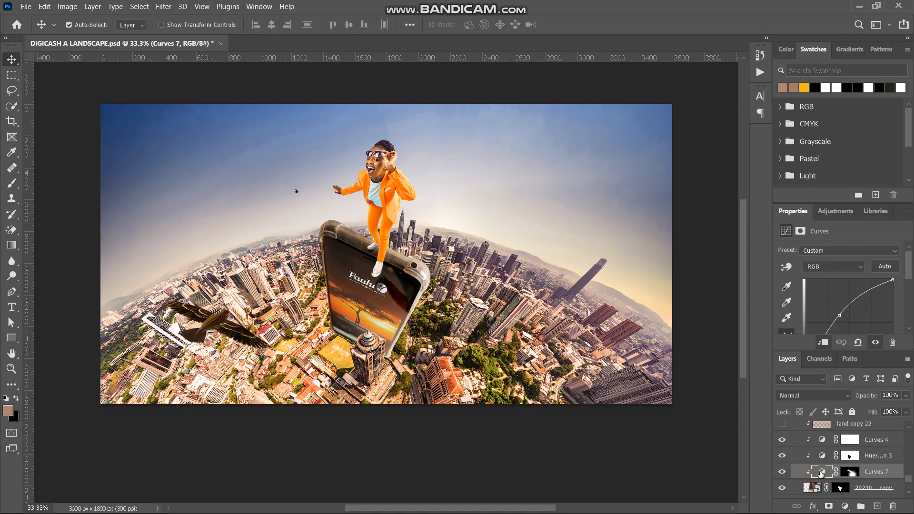
{"action": "scroll", "coordinate": [834, 325], "scroll_direction": "down", "scroll_amount": 2}
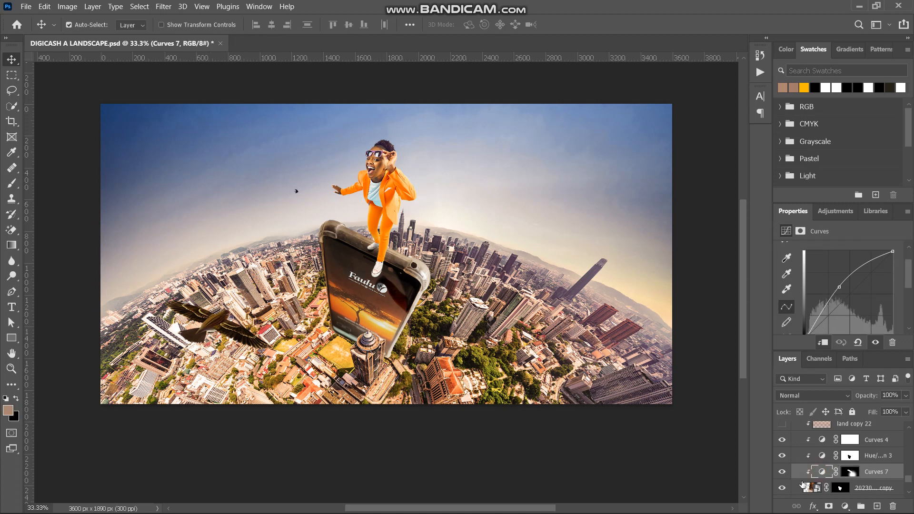
{"action": "left_click", "coordinate": [784, 473]}
{"action": "left_click", "coordinate": [782, 473]}
Review the phone's Hue/Saturation 3 settings and compare the phone with that adjustment hidden and shown.
{"action": "left_click", "coordinate": [785, 456]}
{"action": "left_click", "coordinate": [784, 456]}
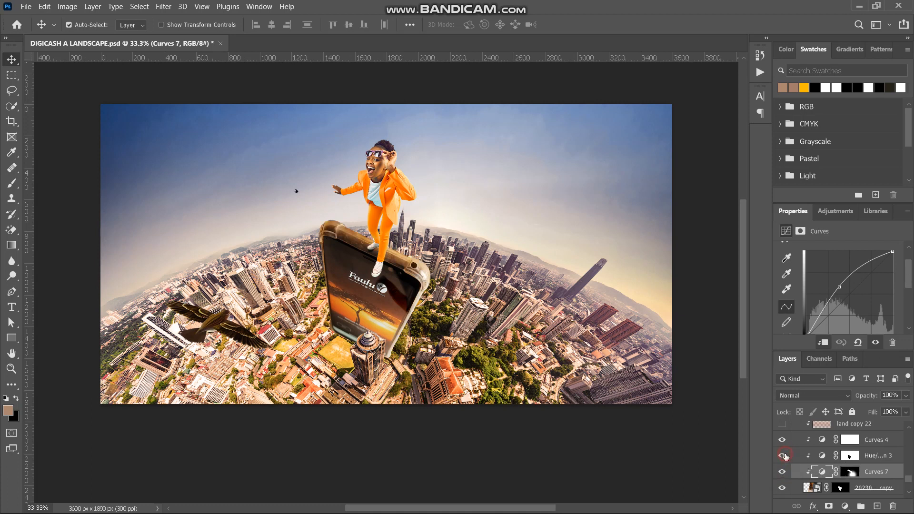
{"action": "left_click", "coordinate": [821, 456]}
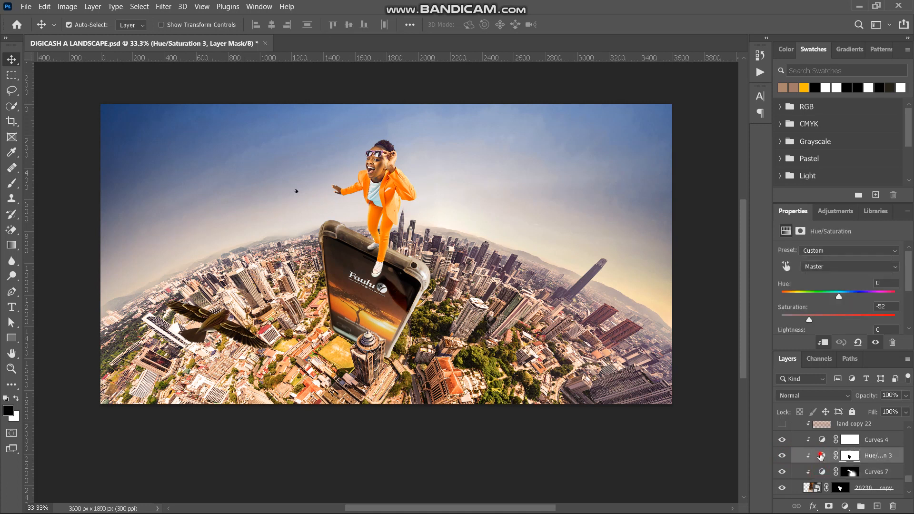
{"action": "left_click", "coordinate": [781, 455]}
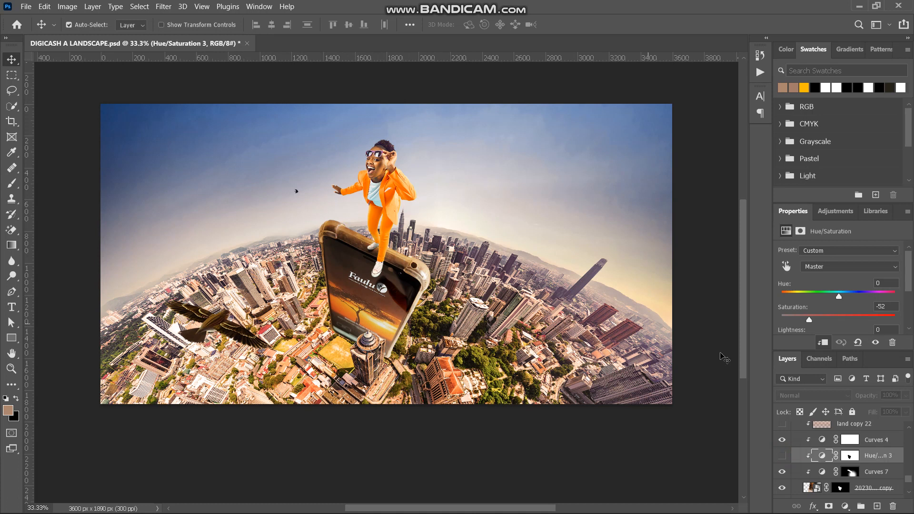
{"action": "left_click", "coordinate": [781, 455]}
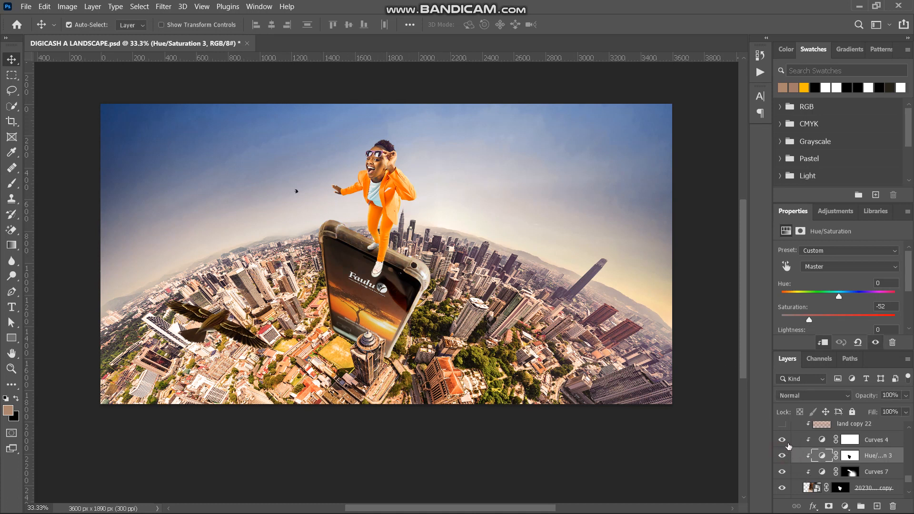
Compare the phone with Curves 4 hidden and shown, and inspect the shape of its curve.
{"action": "left_click", "coordinate": [787, 444]}
{"action": "left_click", "coordinate": [787, 444]}
{"action": "left_click", "coordinate": [788, 444]}
{"action": "left_click", "coordinate": [782, 440]}
{"action": "left_click", "coordinate": [821, 440]}
{"action": "left_click", "coordinate": [820, 443]}
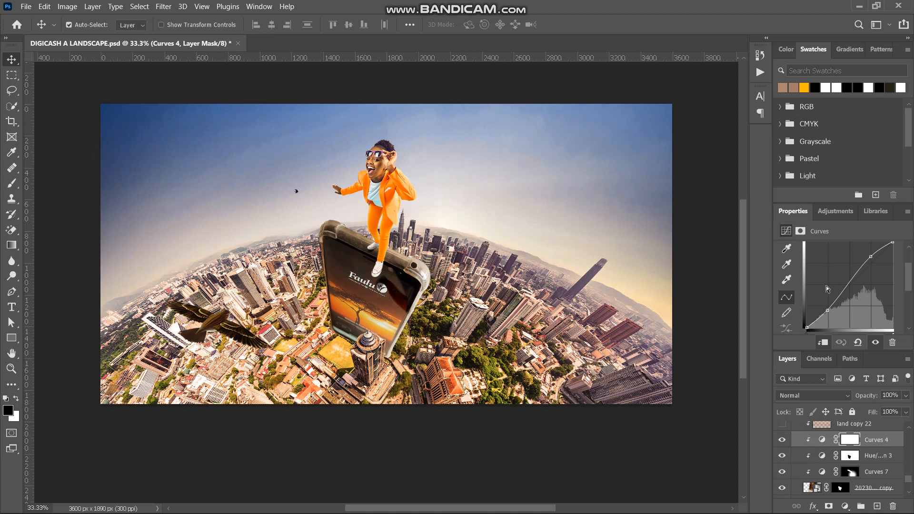
Show the land copy 22 tint layer clipped to the phone and select it to review its blending settings.
{"action": "scroll", "coordinate": [828, 455], "scroll_direction": "up", "scroll_amount": 2}
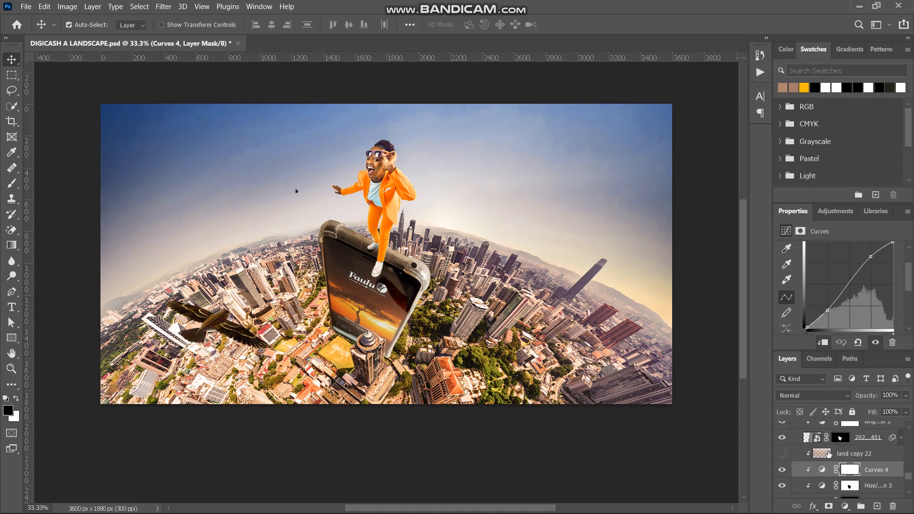
{"action": "left_click", "coordinate": [782, 453]}
{"action": "left_click", "coordinate": [818, 455]}
{"action": "scroll", "coordinate": [818, 457], "scroll_direction": "up", "scroll_amount": 2}
{"action": "left_click", "coordinate": [779, 467]}
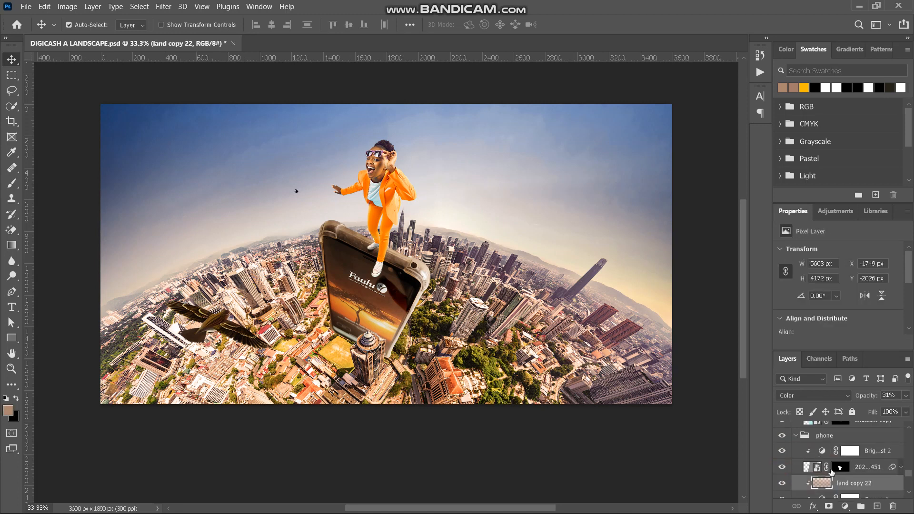
Add a Photo Filter adjustment directly above the Curves 4 layer in the phone group.
{"action": "scroll", "coordinate": [783, 469], "scroll_direction": "down", "scroll_amount": 1}
{"action": "left_click", "coordinate": [870, 472]}
{"action": "scroll", "coordinate": [869, 474], "scroll_direction": "down", "scroll_amount": 1}
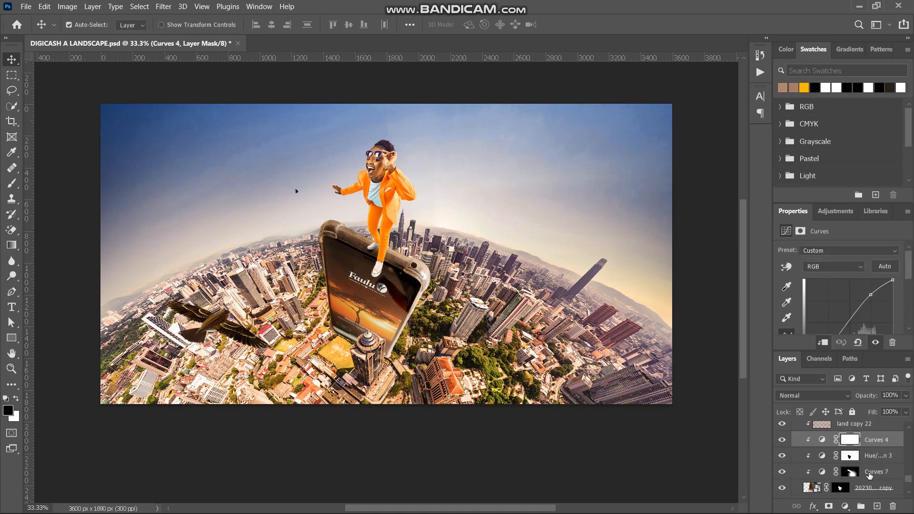
{"action": "left_click", "coordinate": [845, 506]}
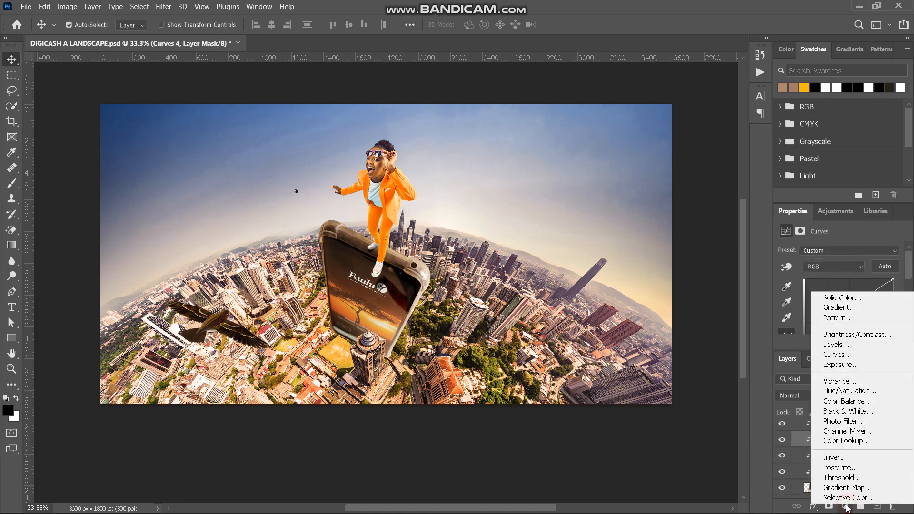
{"action": "left_click", "coordinate": [849, 422]}
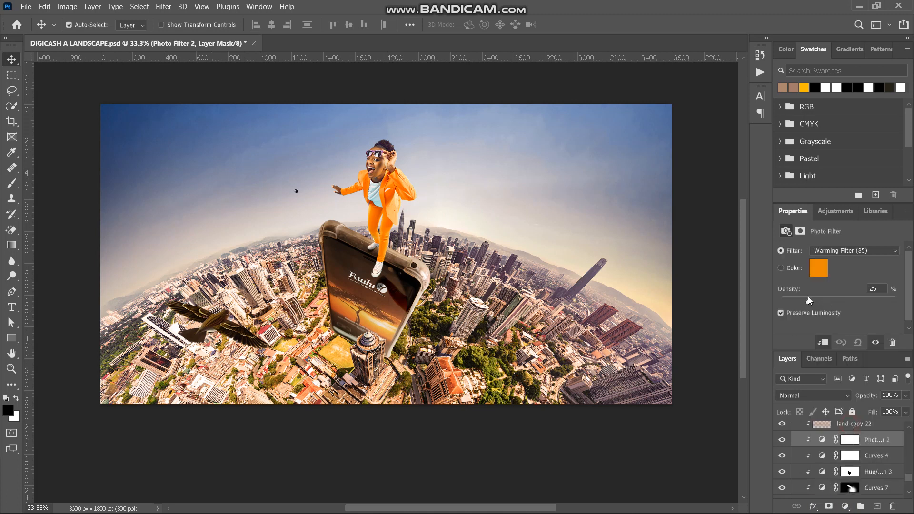
Try a 100% density on the phone's Photo Filter, then set it to 44% and target the adjustment instead of its mask.
{"action": "left_click_drag", "start_coordinate": [808, 296], "coordinate": [906, 308]}
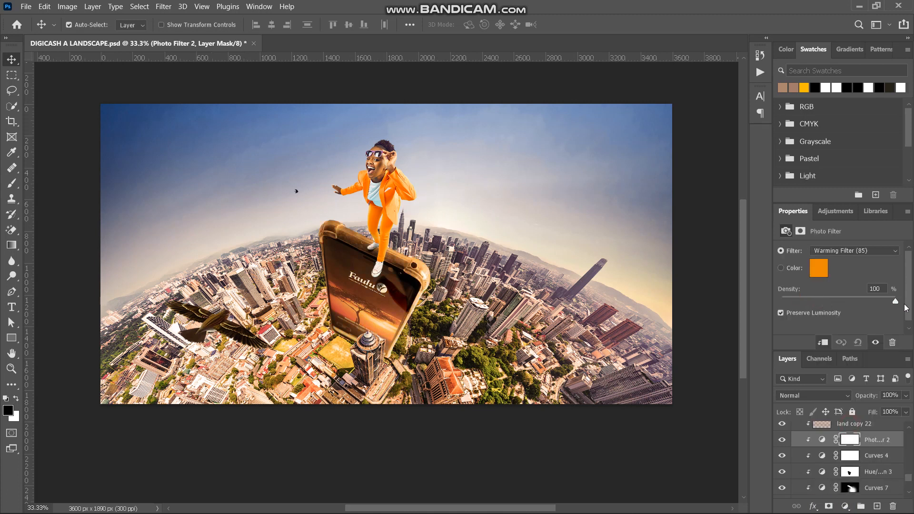
{"action": "left_click_drag", "start_coordinate": [824, 295], "coordinate": [836, 296]}
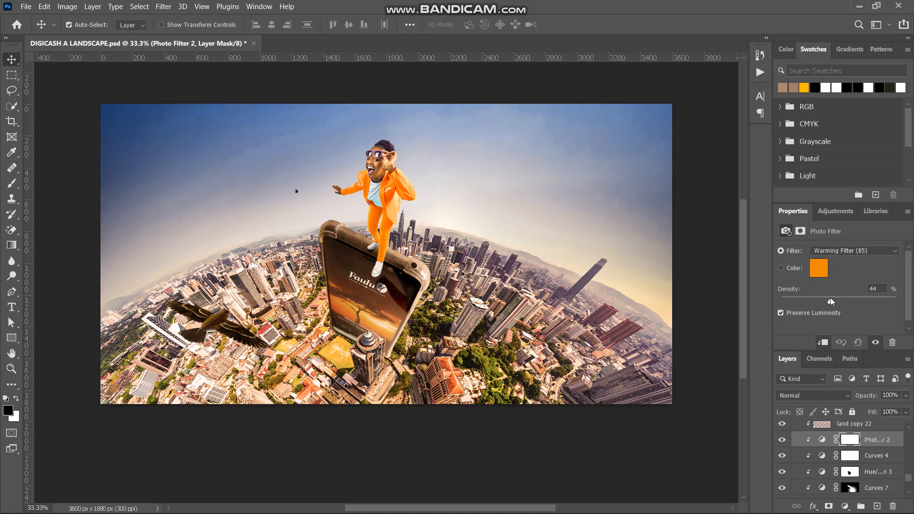
{"action": "left_click_drag", "start_coordinate": [829, 298], "coordinate": [830, 298]}
{"action": "left_click", "coordinate": [821, 442]}
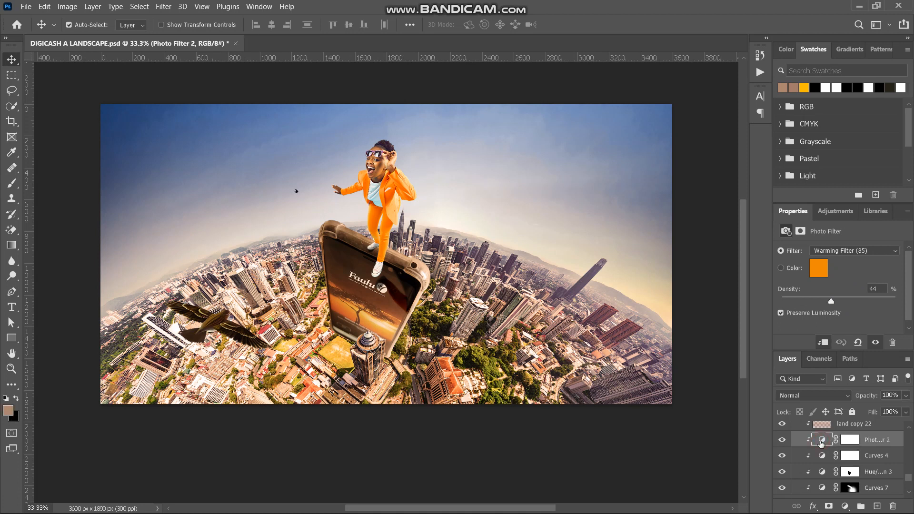
Examine the phone's lower end behind the round tower up close and compare the scene with the phone photo hidden and shown.
{"action": "scroll", "coordinate": [839, 443], "scroll_direction": "up", "scroll_amount": 1}
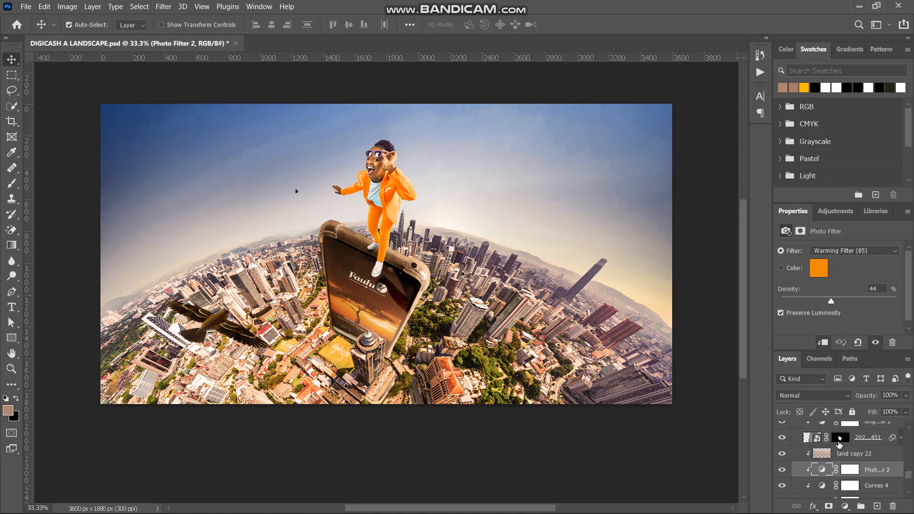
{"action": "scroll", "coordinate": [838, 444], "scroll_direction": "up", "scroll_amount": 2}
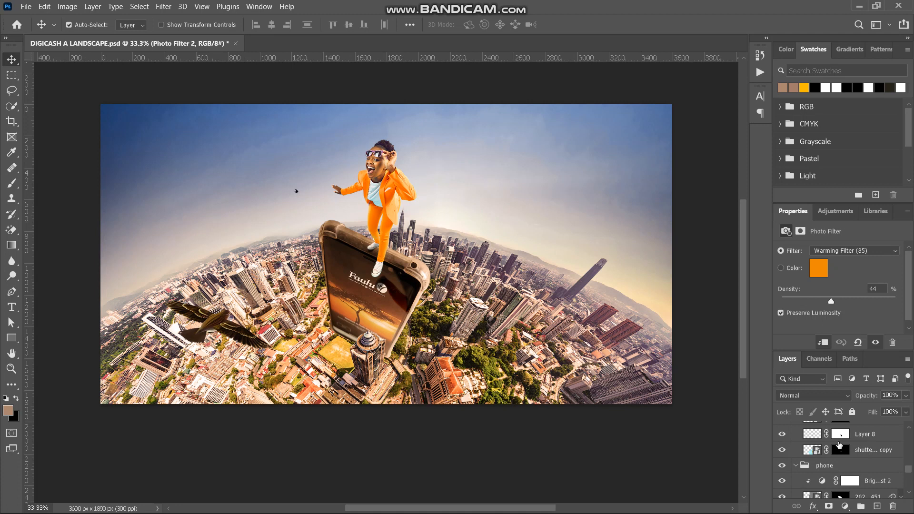
{"action": "scroll", "coordinate": [839, 443], "scroll_direction": "down", "scroll_amount": 2}
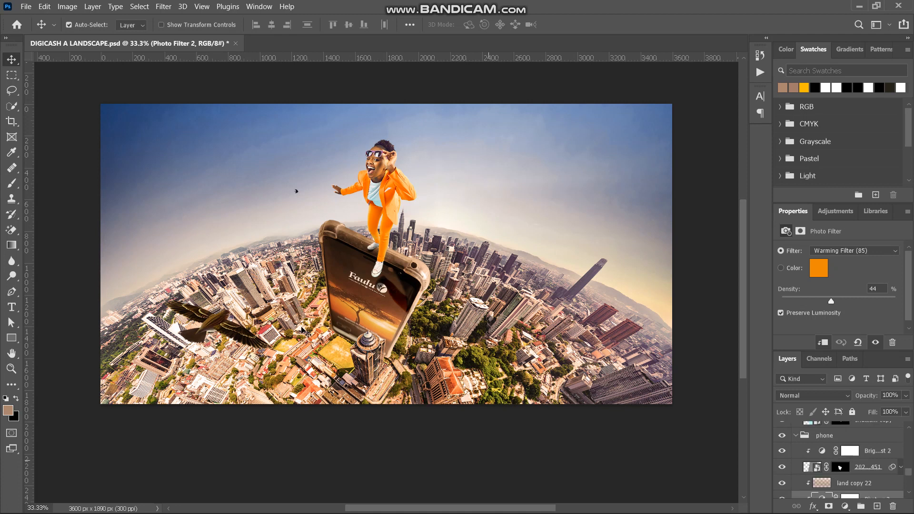
{"action": "scroll", "coordinate": [324, 335], "scroll_direction": "down", "scroll_amount": 1}
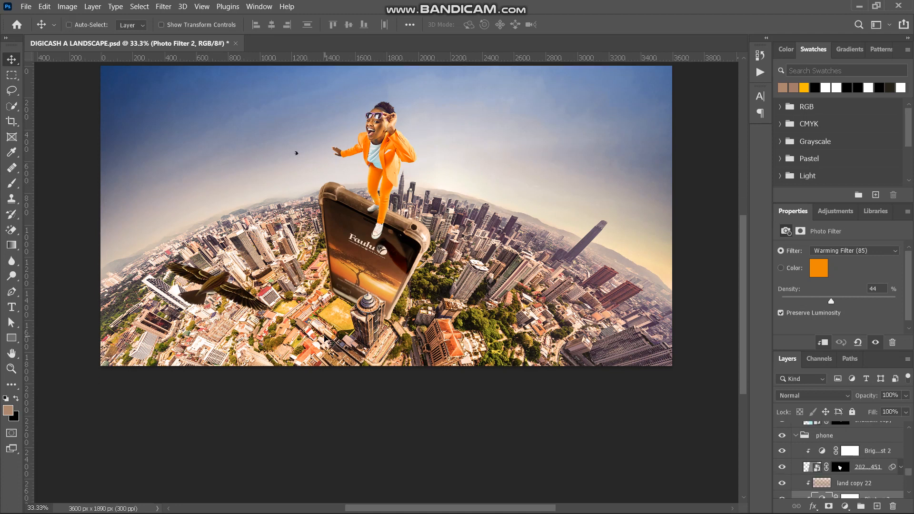
{"action": "key", "text": "ctrl+plus"}
{"action": "key", "text": "ctrl+plus"}
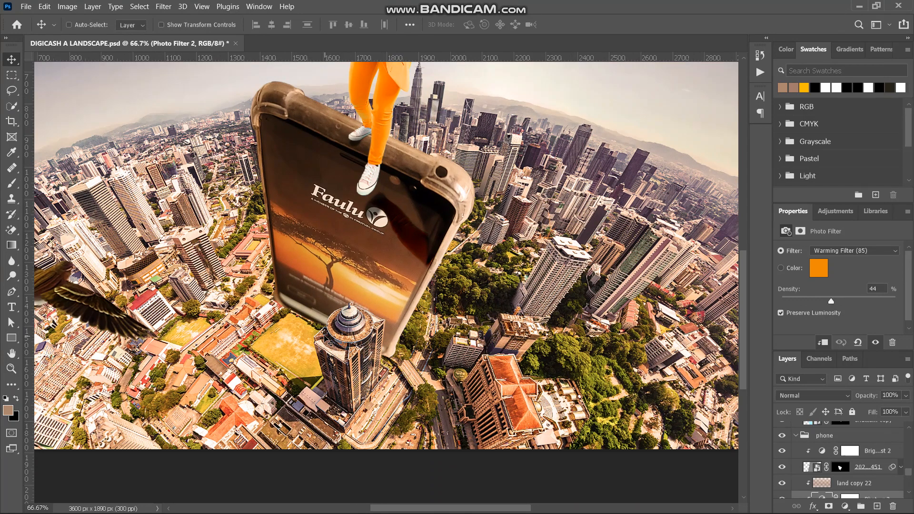
{"action": "key", "text": "ctrl+plus"}
{"action": "key", "text": "ctrl+plus"}
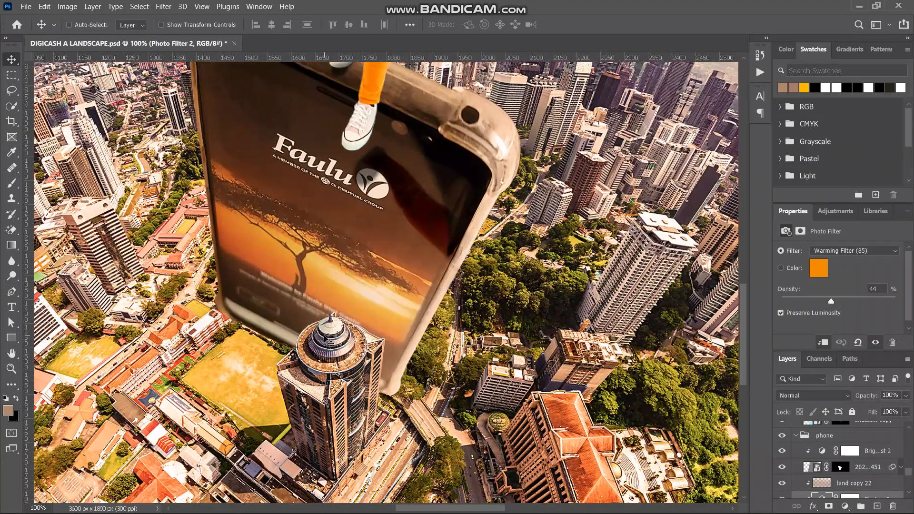
{"action": "scroll", "coordinate": [328, 340], "scroll_direction": "down", "scroll_amount": 1}
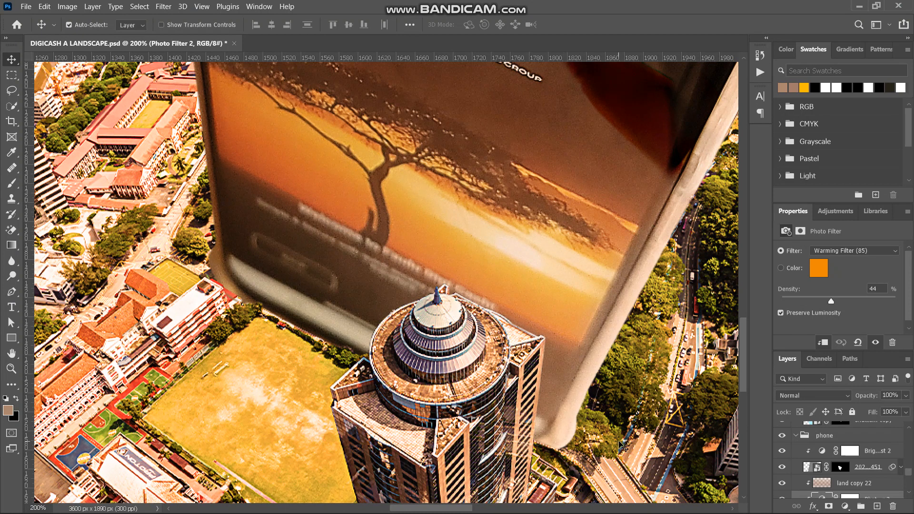
{"action": "scroll", "coordinate": [813, 451], "scroll_direction": "down", "scroll_amount": 3}
{"action": "scroll", "coordinate": [813, 451], "scroll_direction": "down", "scroll_amount": 5}
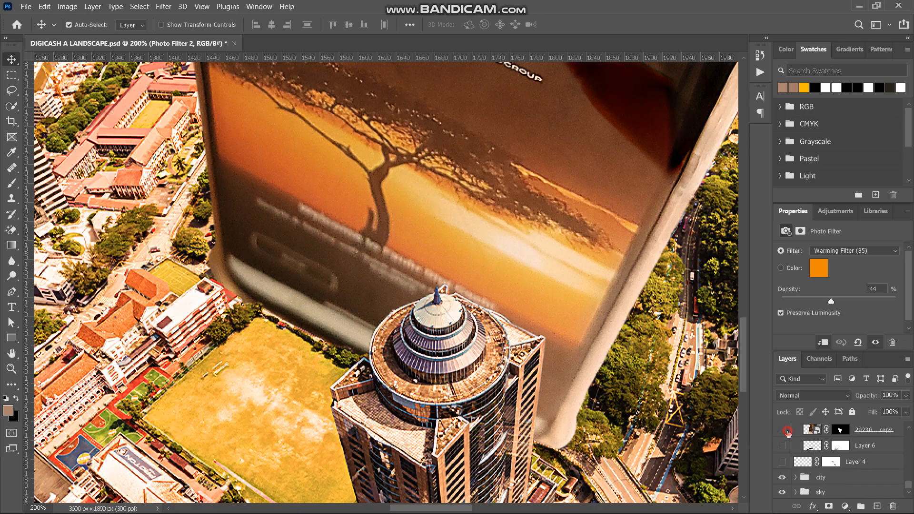
{"action": "left_click", "coordinate": [788, 431]}
{"action": "key", "text": "ctrl+minus"}
{"action": "key", "text": "ctrl+minus"}
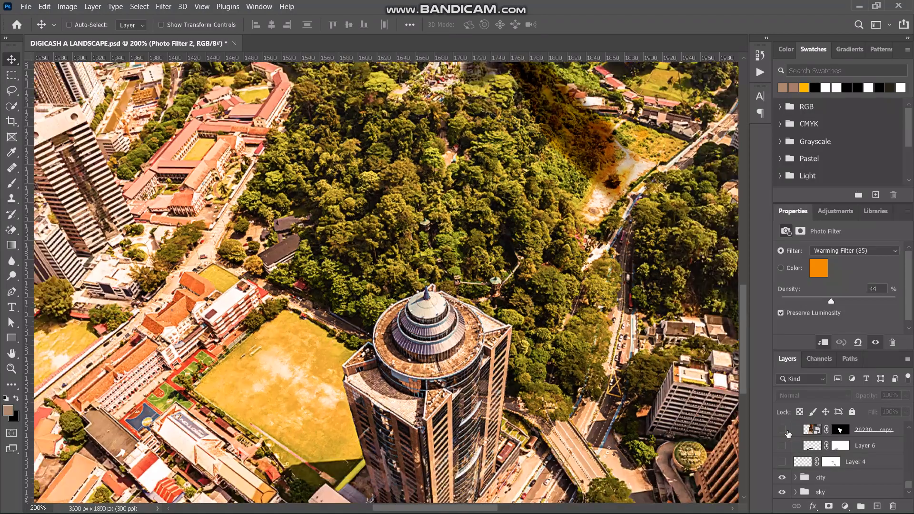
{"action": "left_click", "coordinate": [782, 431]}
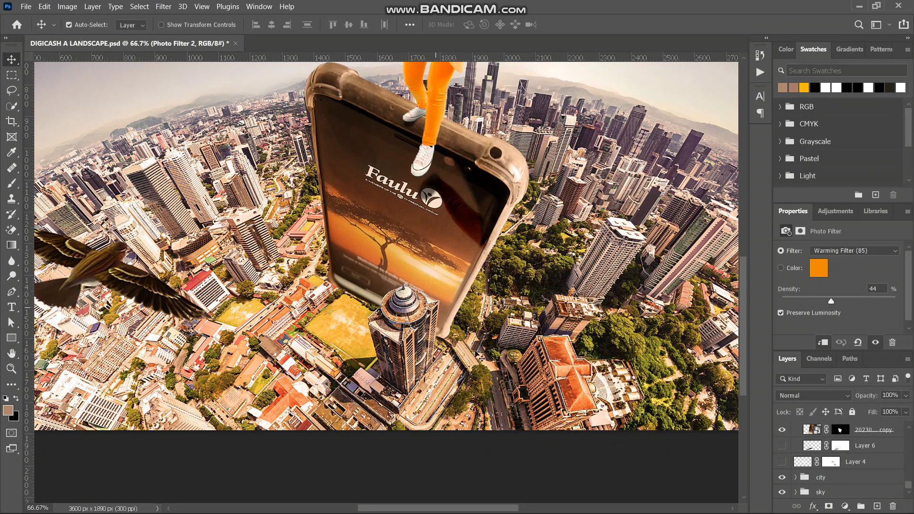
Review the phone's shadow on Layer 6 and its blending settings, comparing the city with the shadow shown and hidden.
{"action": "left_click", "coordinate": [781, 446]}
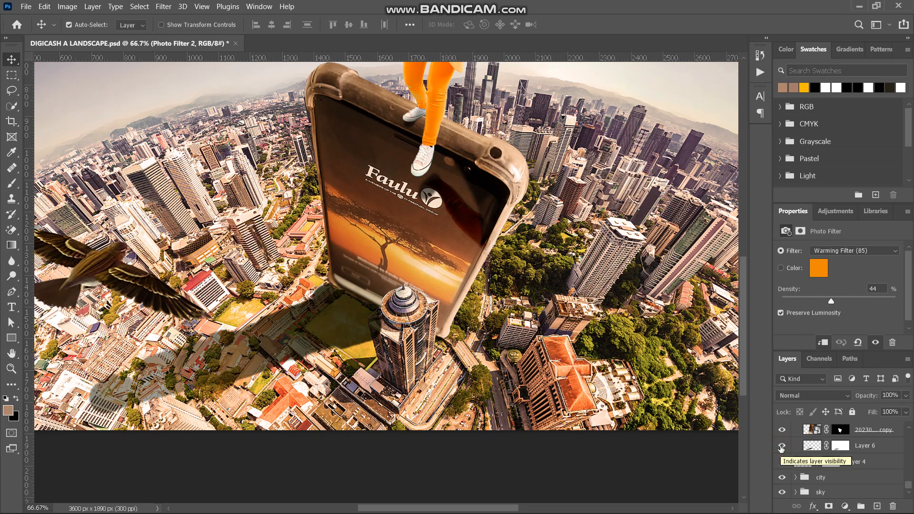
{"action": "left_click", "coordinate": [812, 446]}
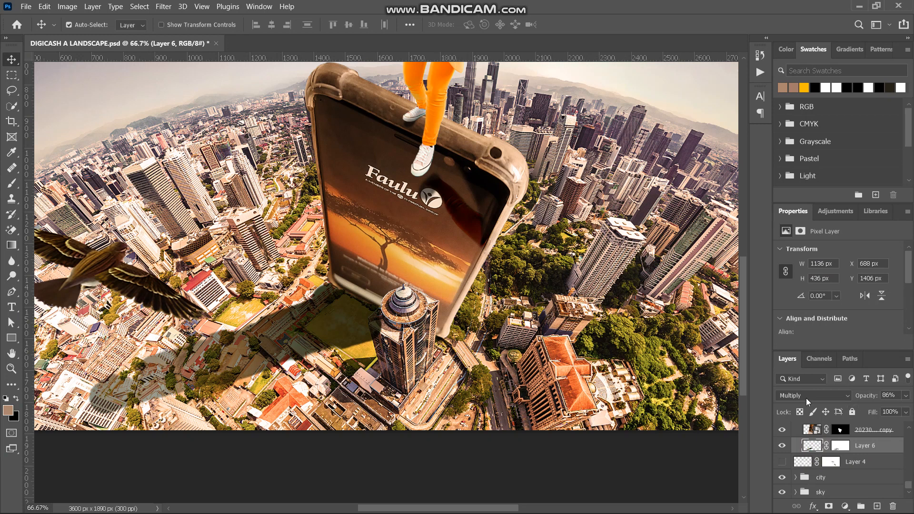
{"action": "left_click", "coordinate": [783, 446]}
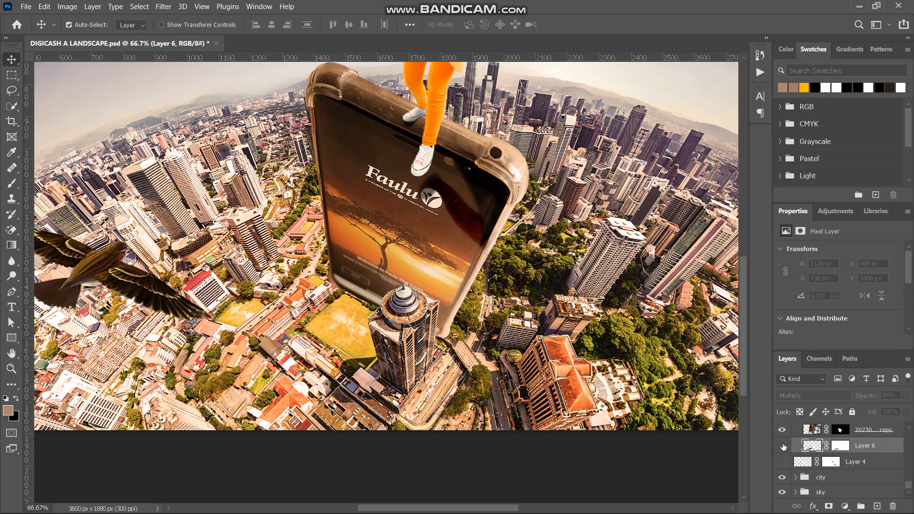
Show the phone's shadow on Layer 6 again and examine up close how it falls across the field and neighbouring buildings.
{"action": "left_click", "coordinate": [782, 446]}
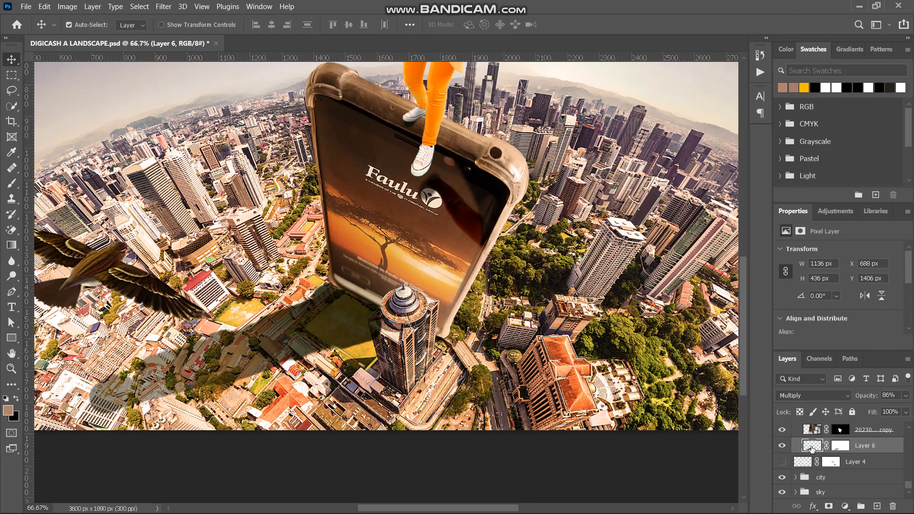
{"action": "scroll", "coordinate": [340, 425], "scroll_direction": "left", "scroll_amount": 3}
{"action": "scroll", "coordinate": [340, 425], "scroll_direction": "up", "scroll_amount": 1}
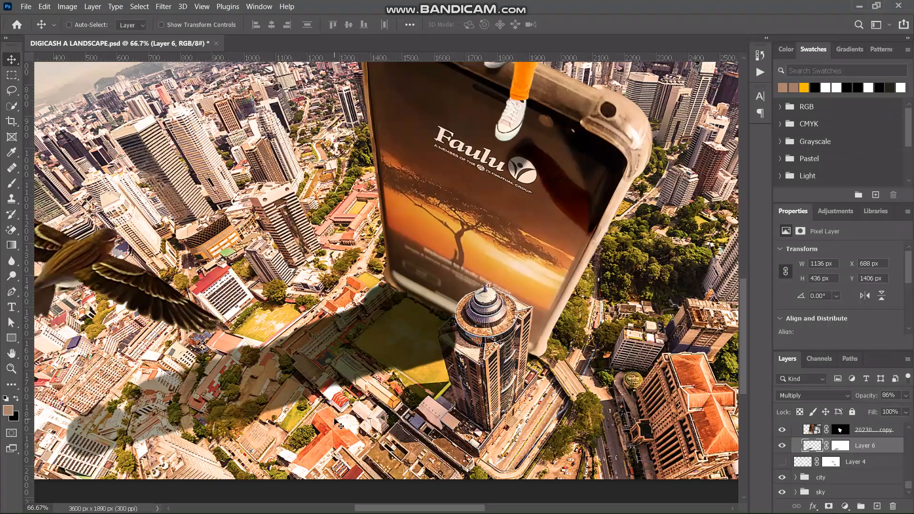
{"action": "scroll", "coordinate": [340, 425], "scroll_direction": "up", "scroll_amount": 3}
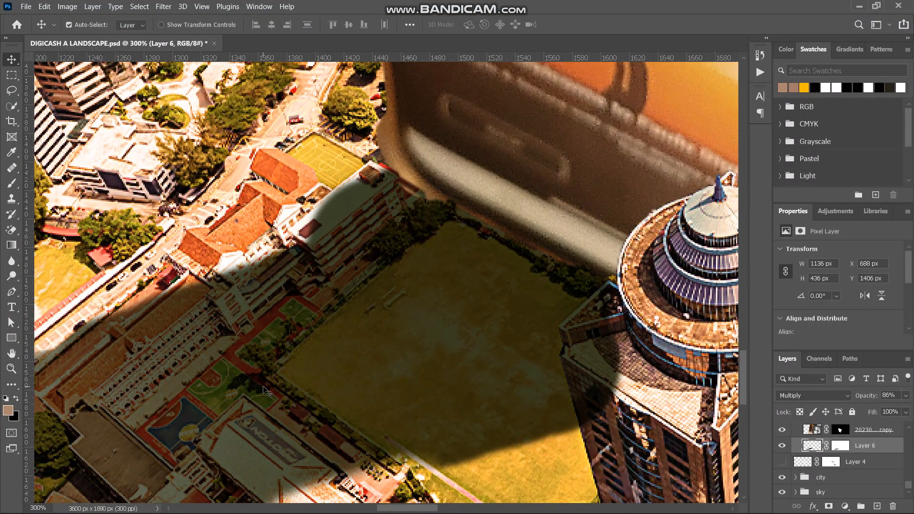
{"action": "scroll", "coordinate": [285, 362], "scroll_direction": "down", "scroll_amount": 5}
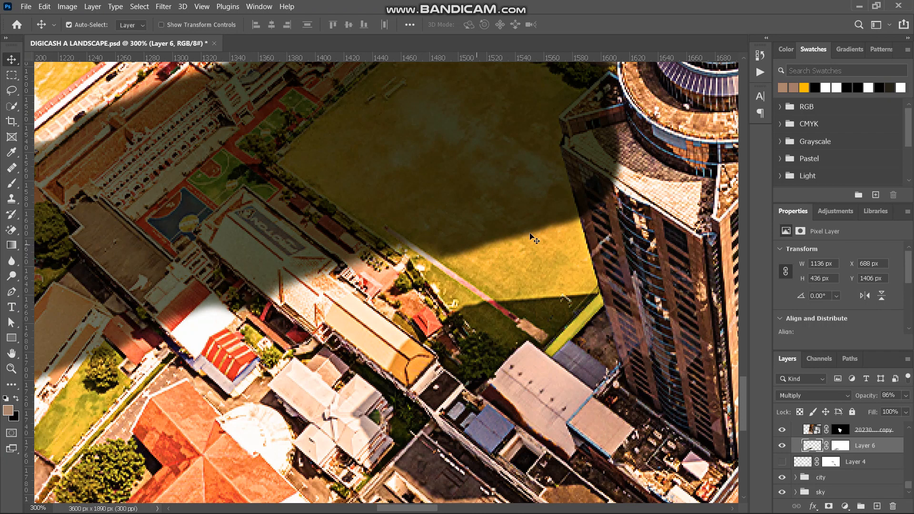
{"action": "scroll", "coordinate": [205, 314], "scroll_direction": "left", "scroll_amount": 7}
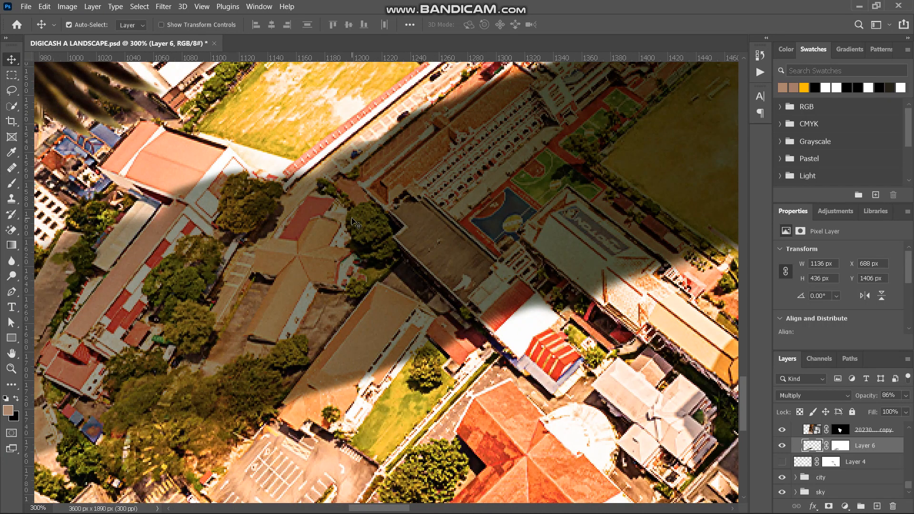
{"action": "key", "text": "ctrl+minus"}
{"action": "key", "text": "ctrl+minus"}
{"action": "key", "text": "ctrl+minus"}
{"action": "key", "text": "ctrl+minus"}
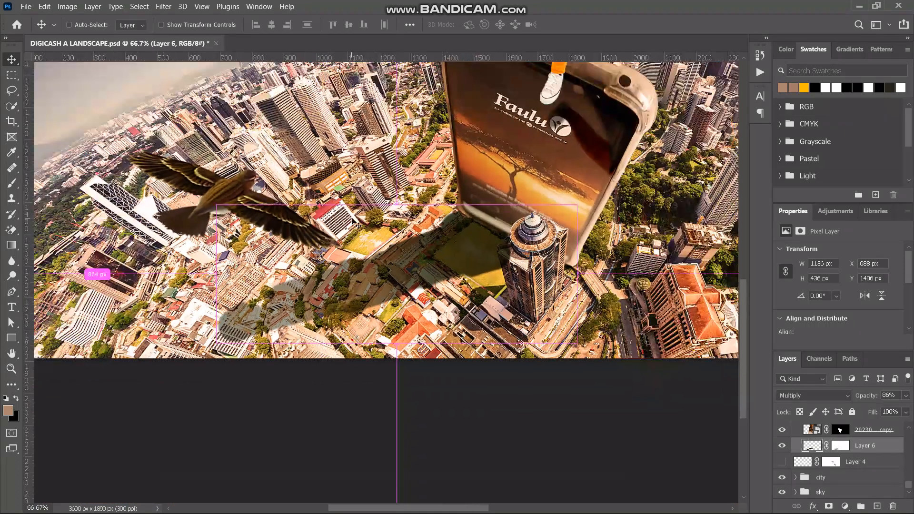
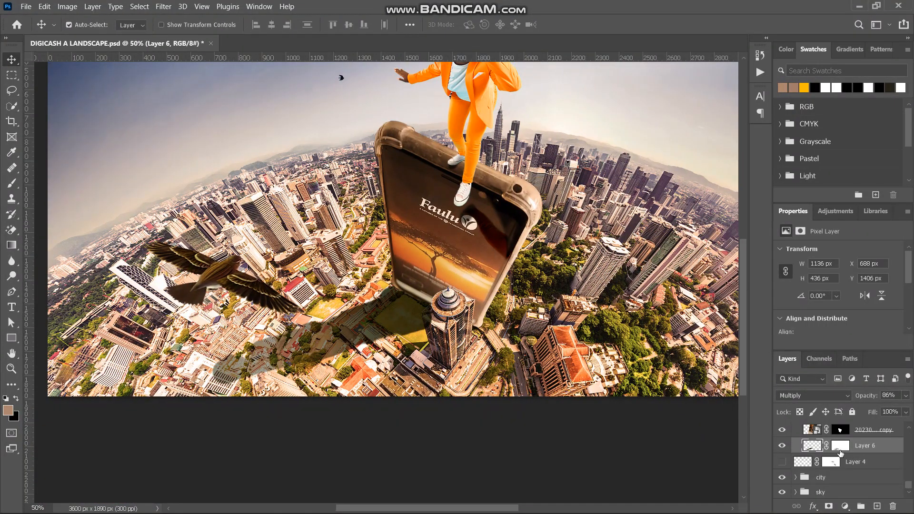
Select the phone group and fit the whole composite in view.
{"action": "left_click", "coordinate": [782, 462]}
{"action": "scroll", "coordinate": [850, 461], "scroll_direction": "up", "scroll_amount": 3}
{"action": "scroll", "coordinate": [849, 461], "scroll_direction": "up", "scroll_amount": 3}
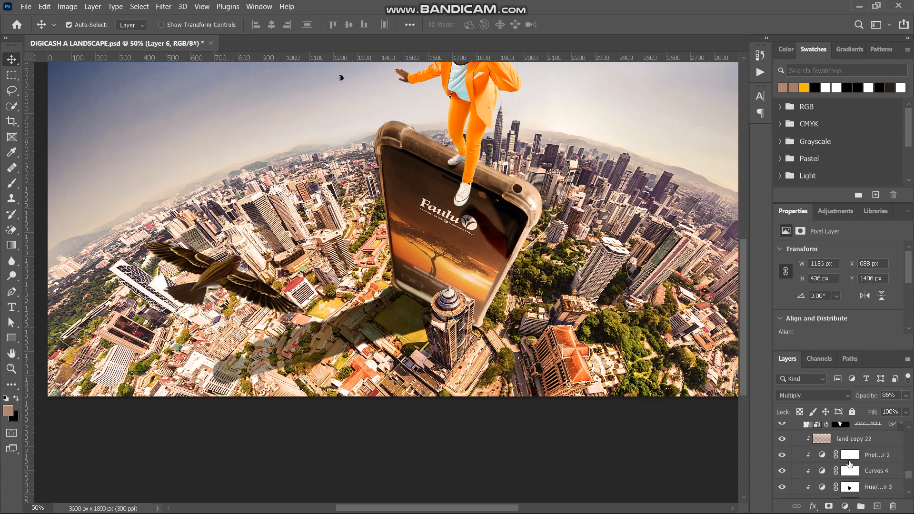
{"action": "scroll", "coordinate": [849, 464], "scroll_direction": "up", "scroll_amount": 3}
{"action": "left_click", "coordinate": [850, 465]}
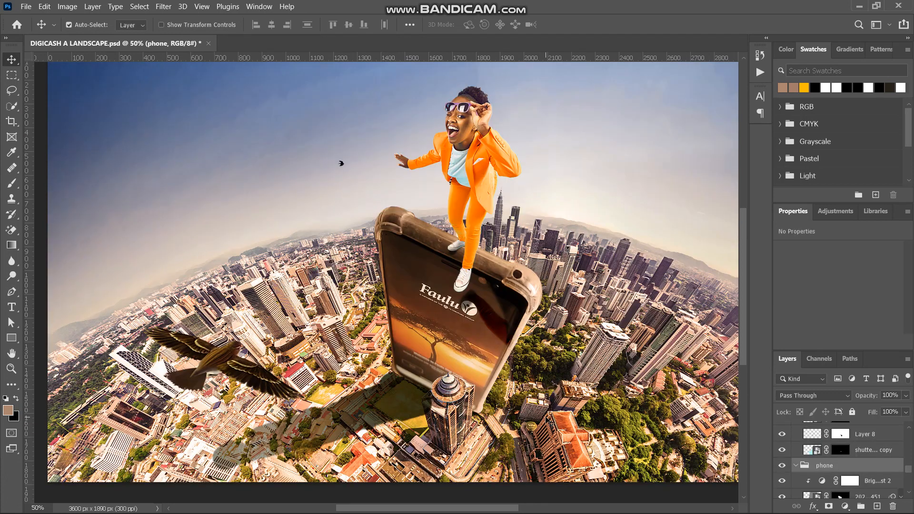
{"action": "key", "text": "ctrl+0"}
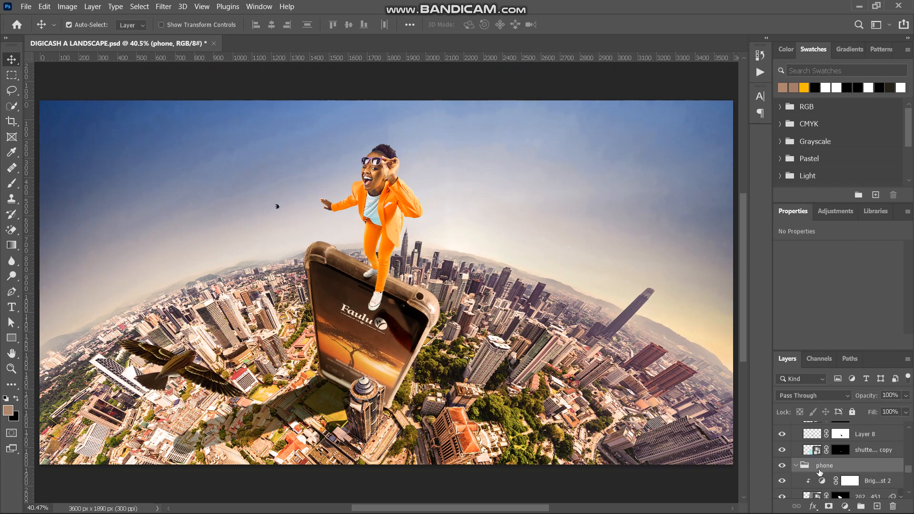
Select Layer 4 below the phone group and compare the city with its mist shown and hidden.
{"action": "scroll", "coordinate": [820, 472], "scroll_direction": "down", "scroll_amount": 5}
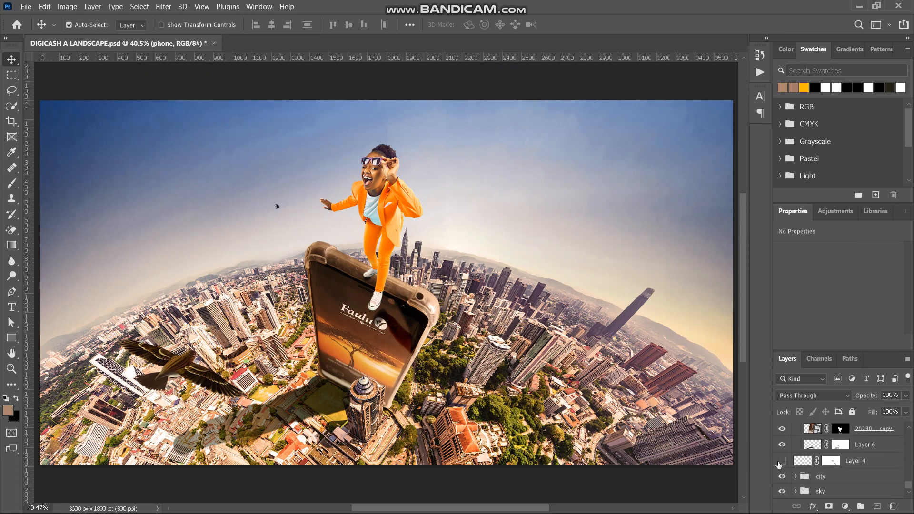
{"action": "left_click", "coordinate": [781, 460]}
{"action": "left_click", "coordinate": [802, 463]}
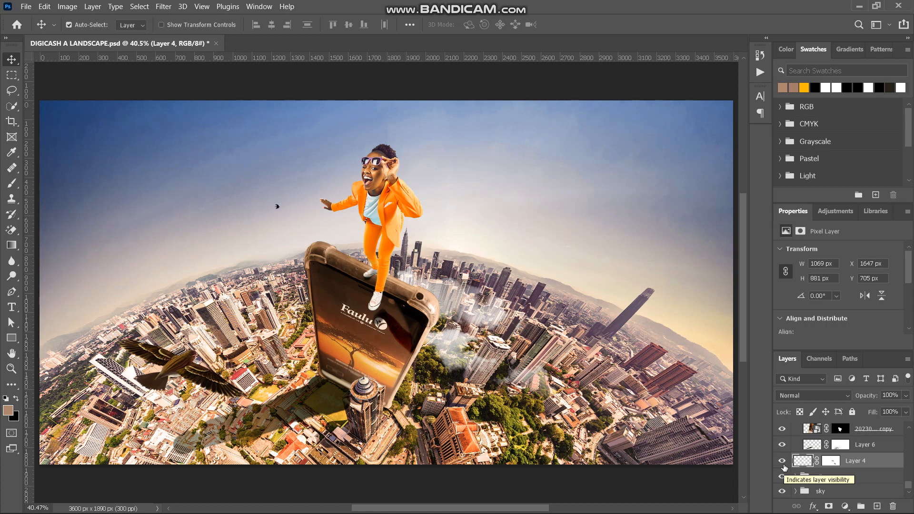
{"action": "left_click", "coordinate": [782, 461]}
Add a new empty layer directly above Layer 4 and ready the Brush tool with white as the foreground colour.
{"action": "left_click", "coordinate": [876, 506]}
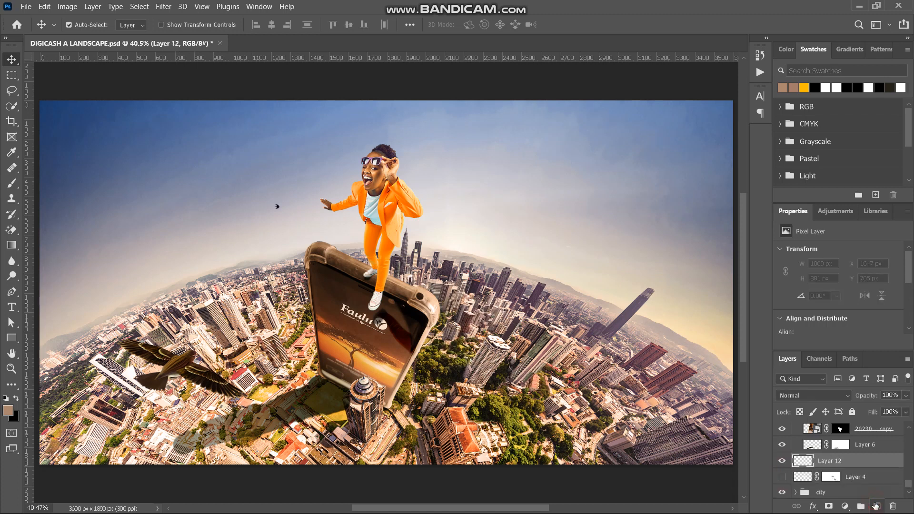
{"action": "left_click", "coordinate": [13, 182]}
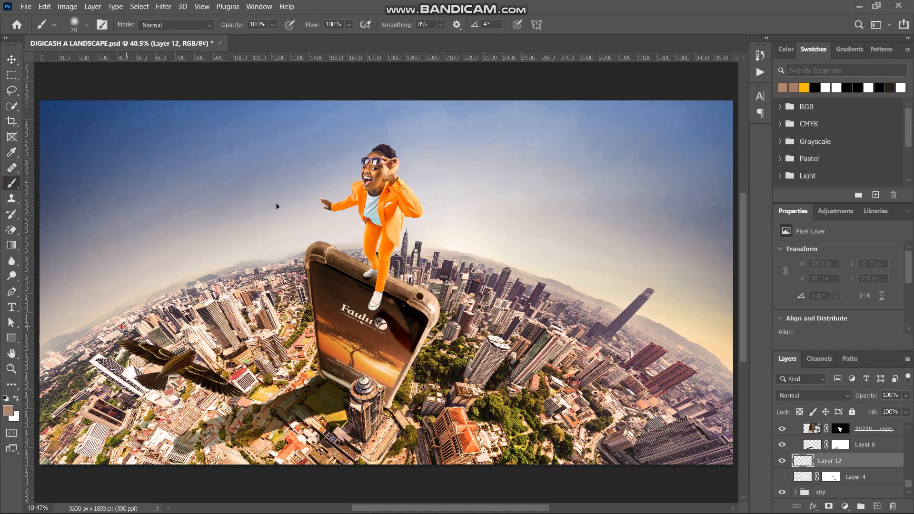
{"action": "key", "text": "d"}
{"action": "key", "text": "x"}
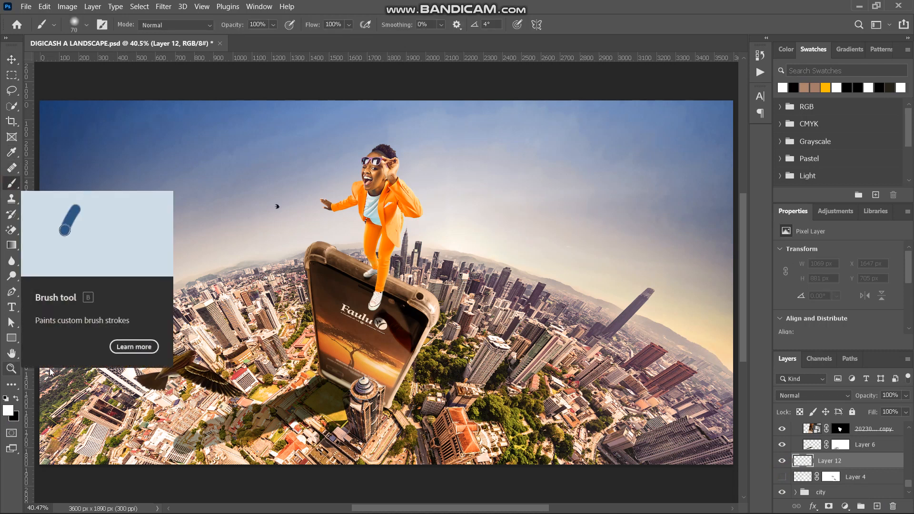
Choose the Cloud 06 brush from the 10_Cloud_Brushes_Promo set for the Brush tool.
{"action": "left_click", "coordinate": [76, 23]}
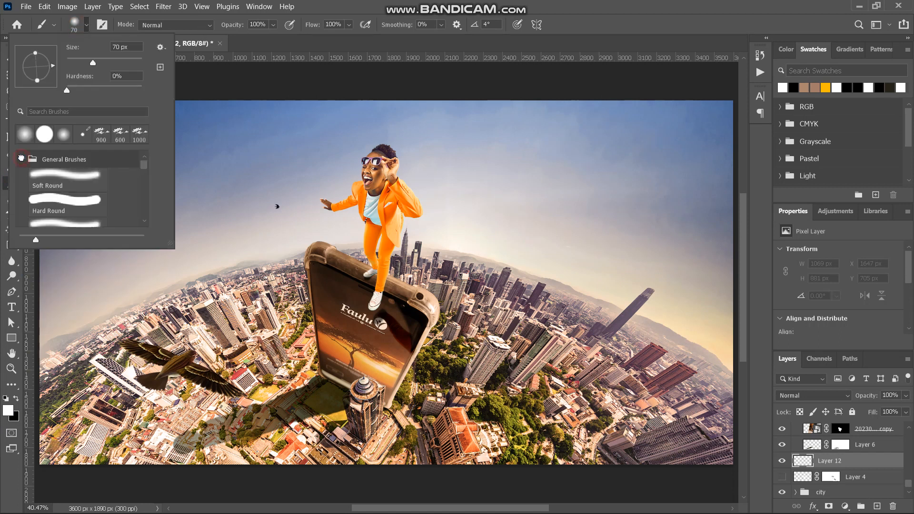
{"action": "left_click", "coordinate": [21, 157]}
{"action": "scroll", "coordinate": [68, 191], "scroll_direction": "down", "scroll_amount": 5}
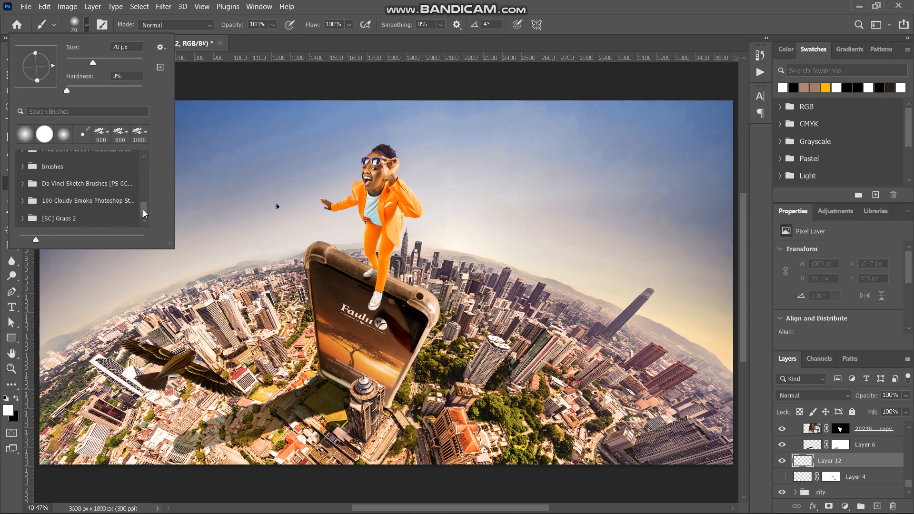
{"action": "left_click_drag", "start_coordinate": [145, 210], "coordinate": [146, 178]}
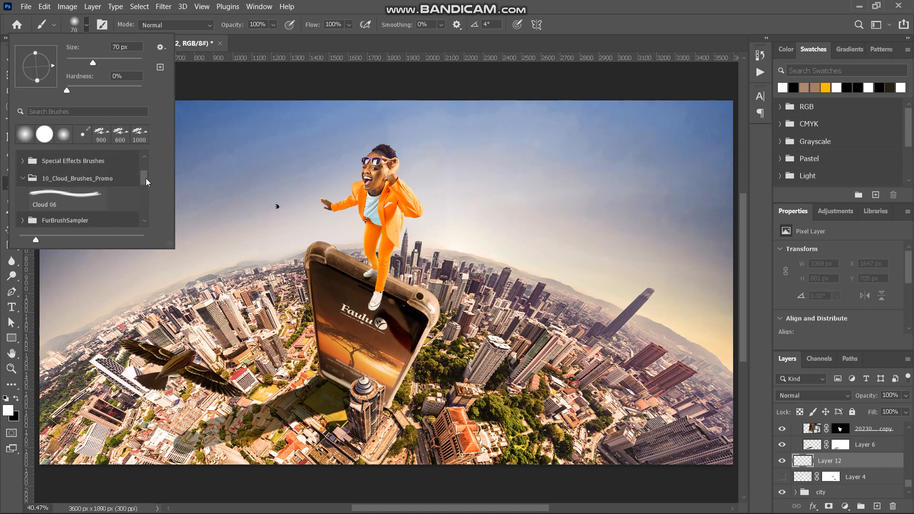
{"action": "left_click", "coordinate": [64, 195]}
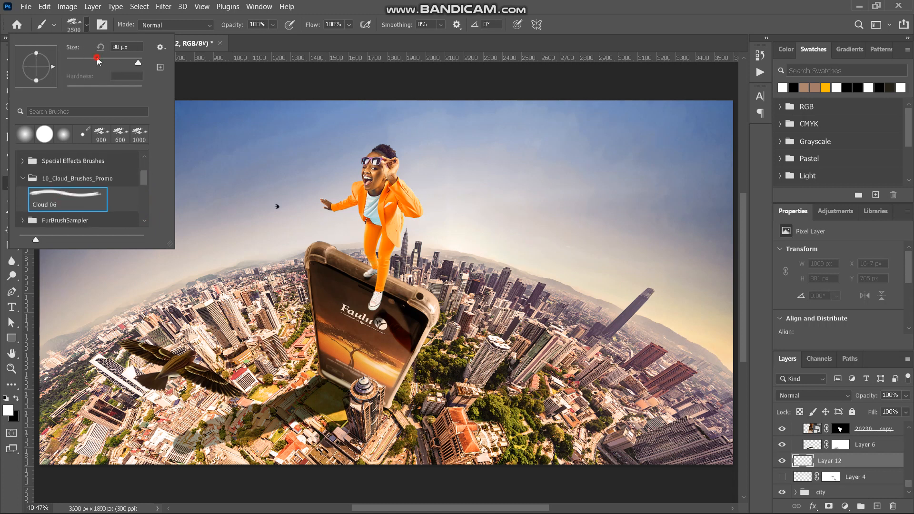
{"action": "left_click", "coordinate": [71, 24]}
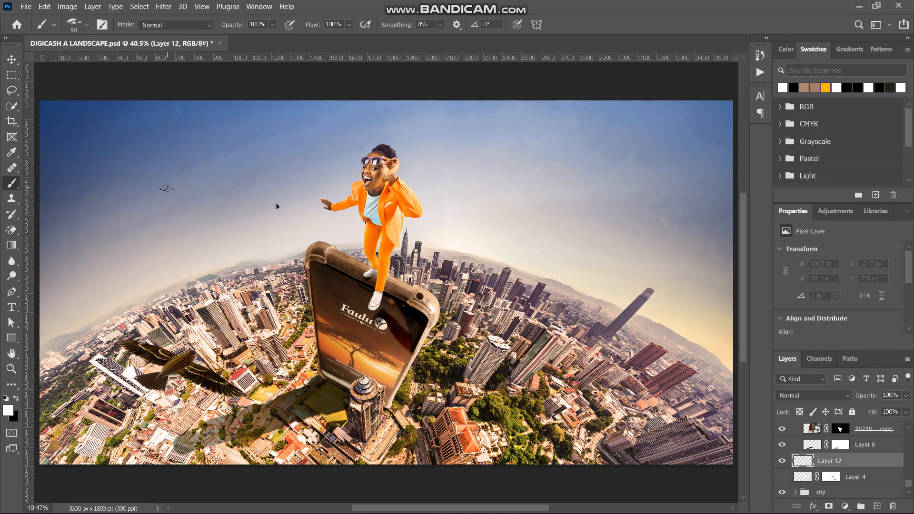
Enlarge the cloud brush to 1000 px.
{"action": "key", "text": "bracketright"}
{"action": "key", "text": "bracketright"}
{"action": "key", "text": "bracketright"}
{"action": "key", "text": "bracketright"}
{"action": "key", "text": "bracketright"}
{"action": "key", "text": "bracketright"}
{"action": "key", "text": "bracketright"}
{"action": "key", "text": "bracketright"}
{"action": "key", "text": "bracketright"}
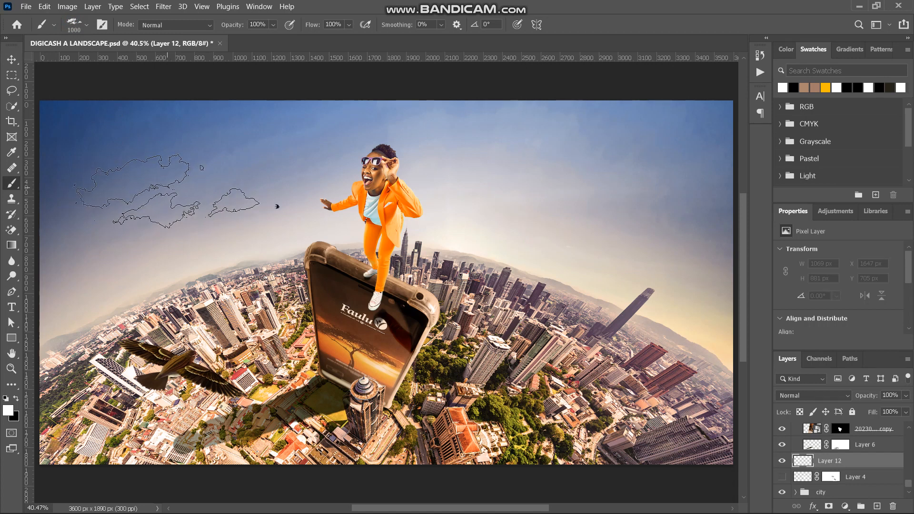
Stamp white clouds across the sky and over the city around the phone on Layer 12.
{"action": "scroll", "coordinate": [416, 169], "scroll_direction": "left", "scroll_amount": 3}
{"action": "left_click", "coordinate": [224, 169]}
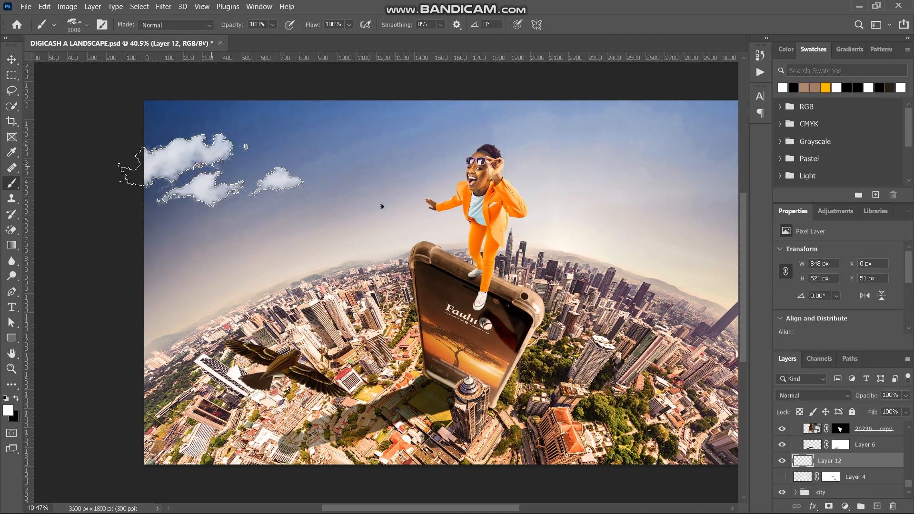
{"action": "left_click", "coordinate": [241, 236]}
{"action": "left_click", "coordinate": [373, 183]}
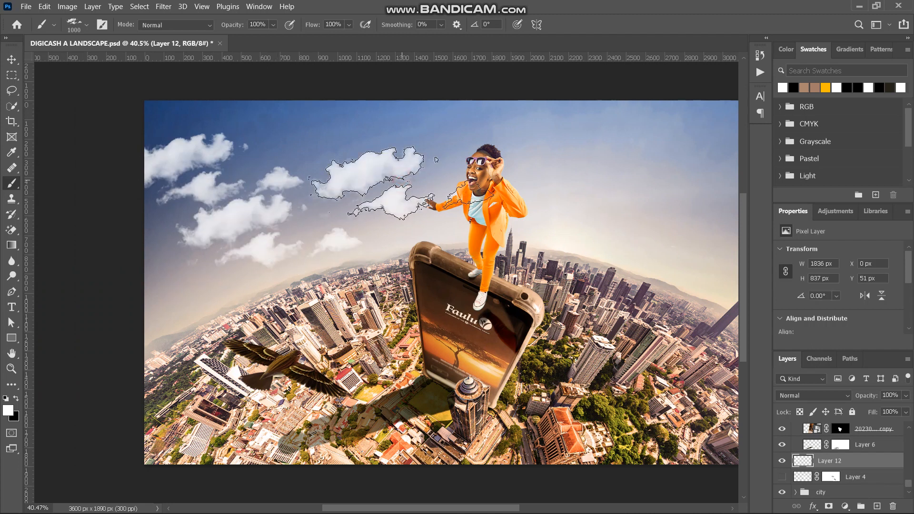
{"action": "left_click", "coordinate": [360, 295]}
{"action": "scroll", "coordinate": [359, 295], "scroll_direction": "right", "scroll_amount": 2}
{"action": "left_click", "coordinate": [562, 295]}
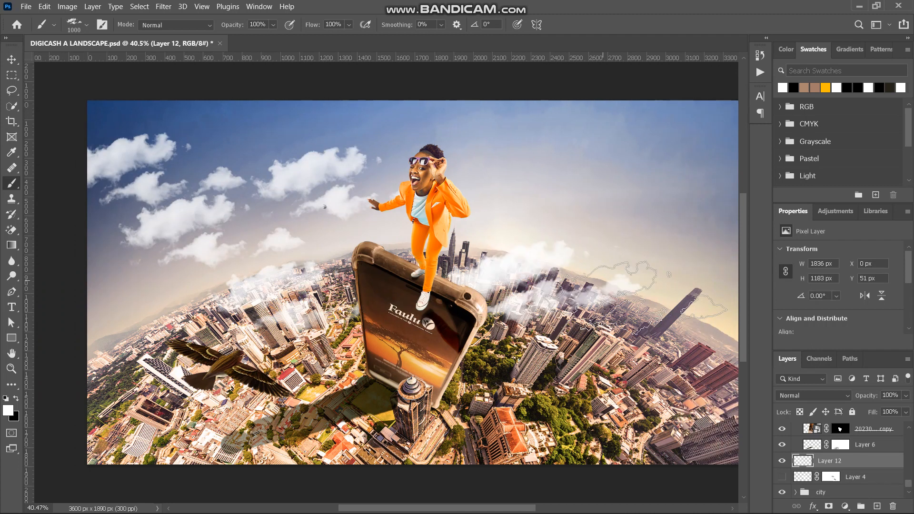
{"action": "left_click", "coordinate": [602, 328]}
{"action": "left_click", "coordinate": [552, 366]}
{"action": "left_click", "coordinate": [524, 193]}
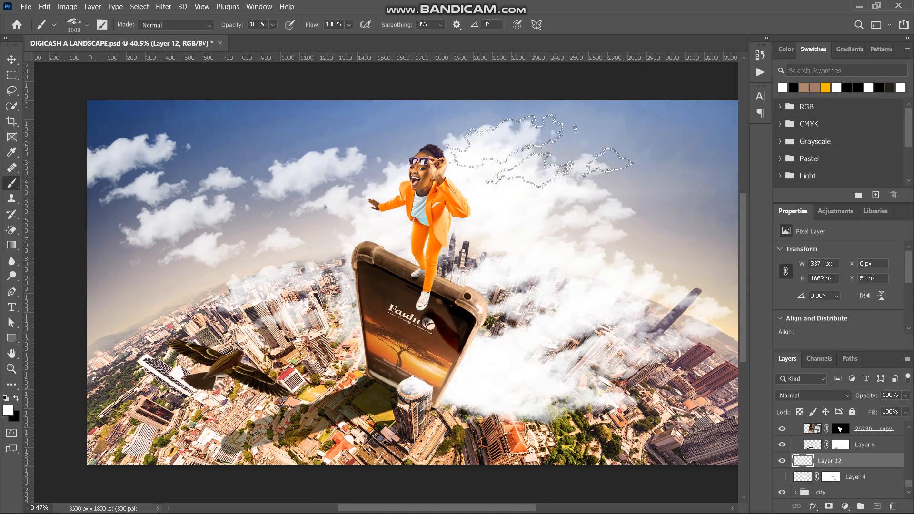
{"action": "scroll", "coordinate": [329, 269], "scroll_direction": "down", "scroll_amount": 4}
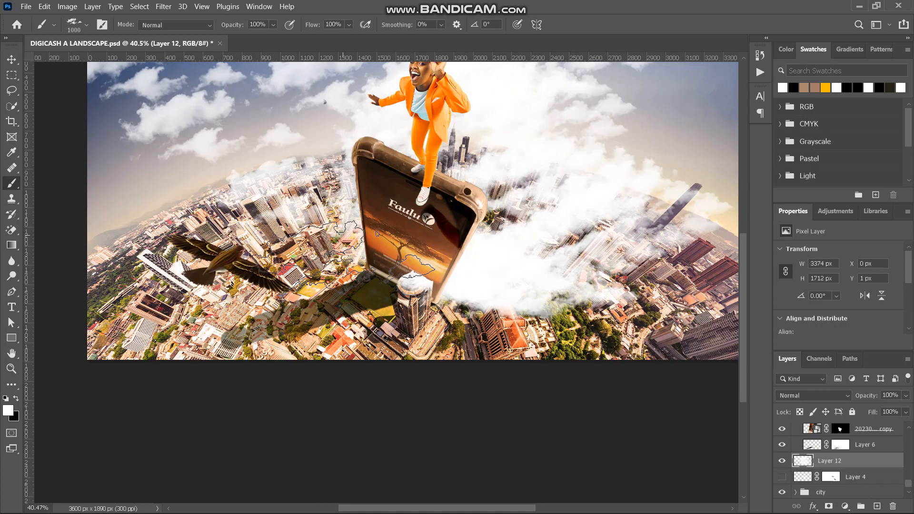
{"action": "scroll", "coordinate": [343, 257], "scroll_direction": "right", "scroll_amount": 5}
{"action": "scroll", "coordinate": [377, 234], "scroll_direction": "up", "scroll_amount": 3}
{"action": "left_click", "coordinate": [591, 345]}
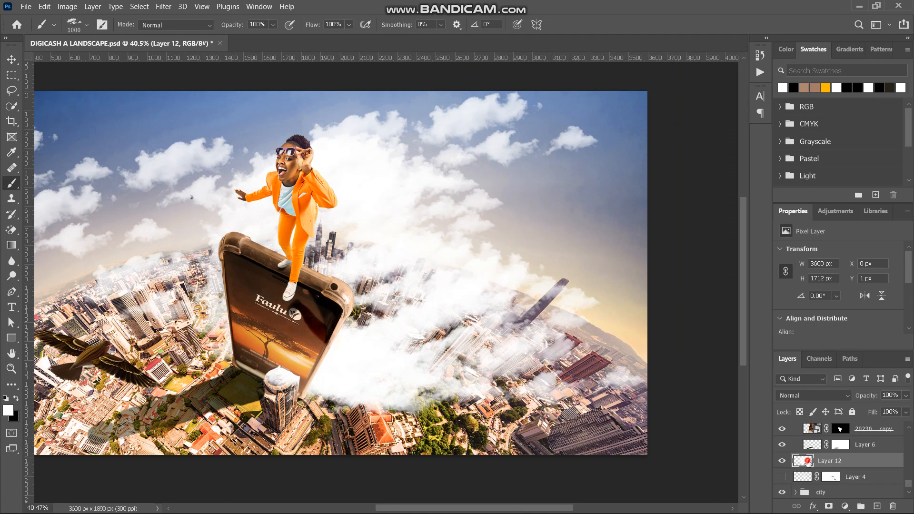
Delete Layer 12 and turn on the visibility of Layer 4 with its subtle clouds beside the phone.
{"action": "key", "text": "Delete"}
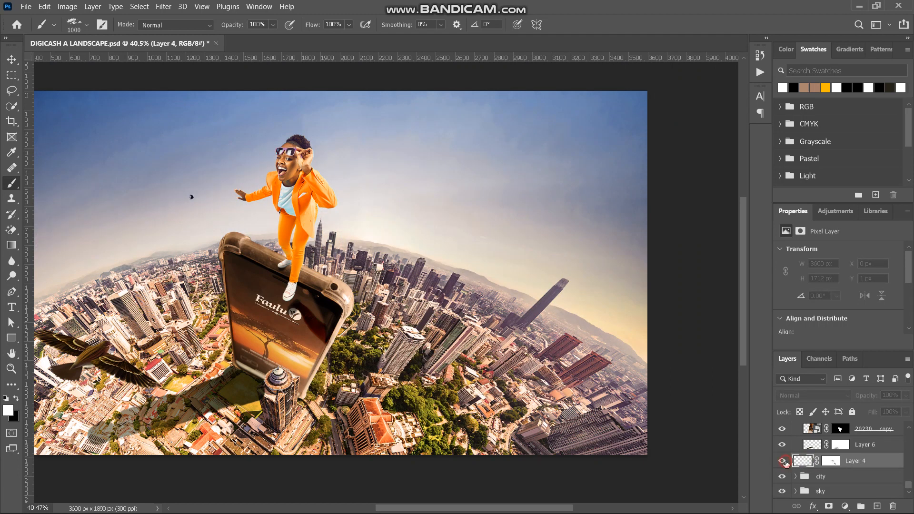
{"action": "left_click", "coordinate": [398, 285]}
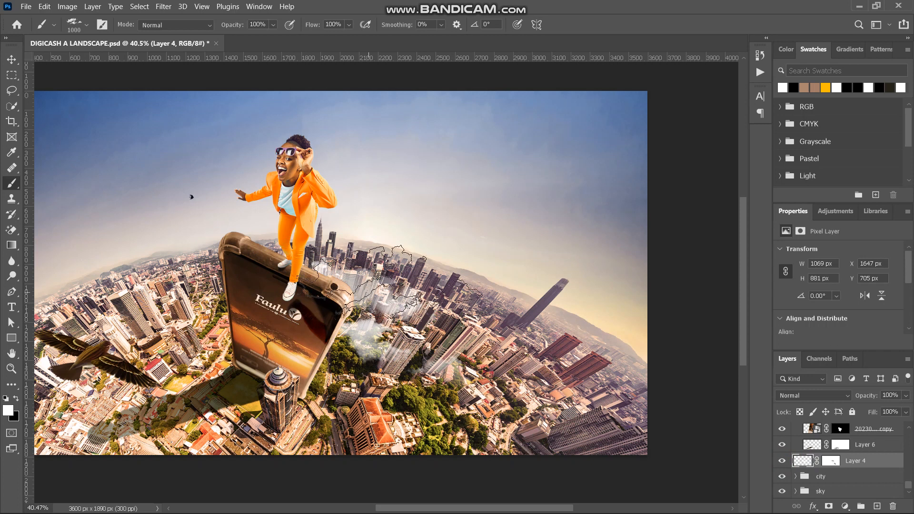
{"action": "scroll", "coordinate": [400, 304], "scroll_direction": "left", "scroll_amount": 3}
{"action": "scroll", "coordinate": [404, 314], "scroll_direction": "left", "scroll_amount": 3}
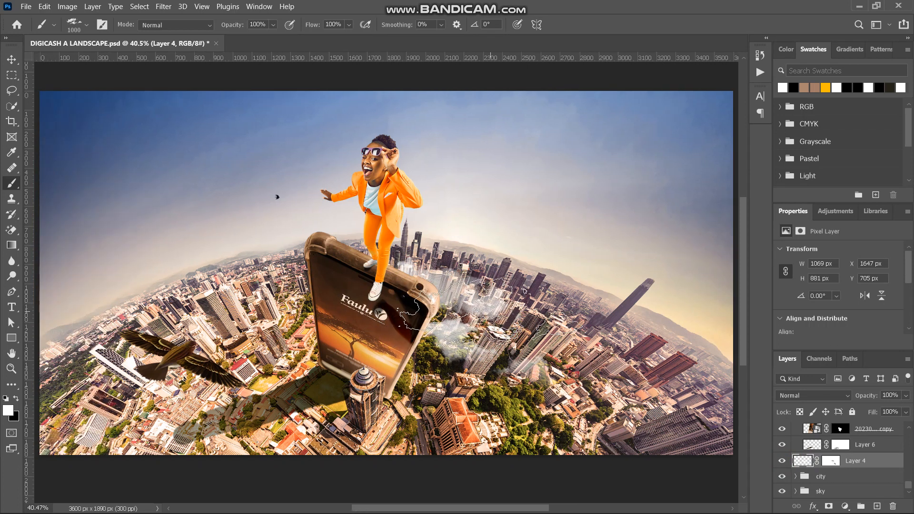
{"action": "scroll", "coordinate": [523, 290], "scroll_direction": "up", "scroll_amount": 2}
{"action": "scroll", "coordinate": [562, 314], "scroll_direction": "right", "scroll_amount": 2}
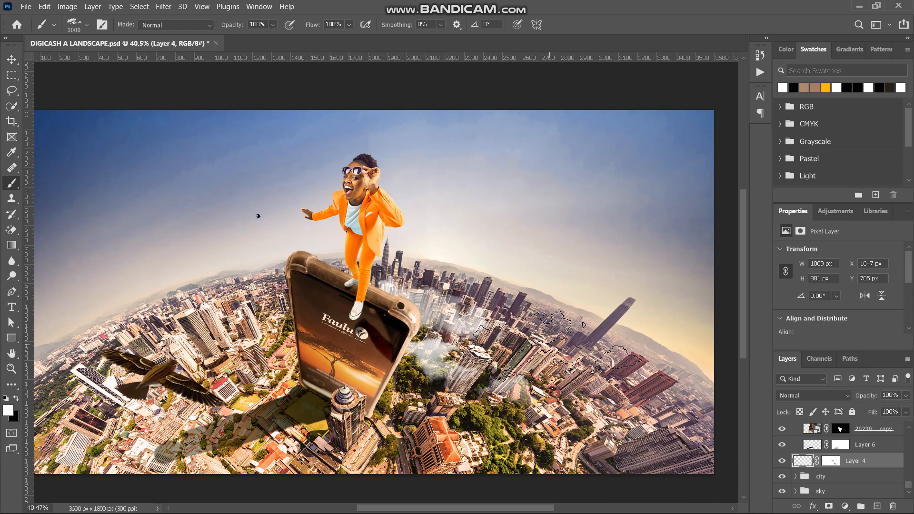
Collapse the phone layer group.
{"action": "scroll", "coordinate": [820, 470], "scroll_direction": "up", "scroll_amount": 2}
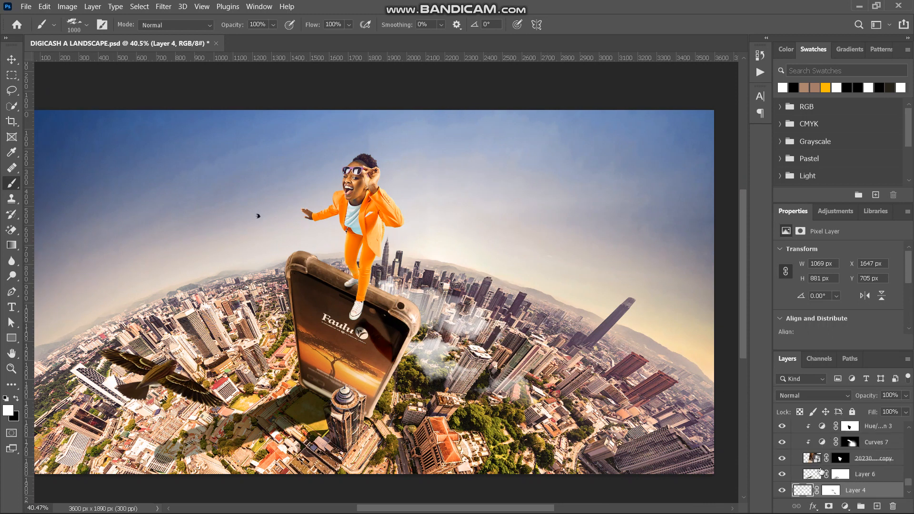
{"action": "scroll", "coordinate": [807, 468], "scroll_direction": "up", "scroll_amount": 3}
{"action": "scroll", "coordinate": [809, 462], "scroll_direction": "up", "scroll_amount": 2}
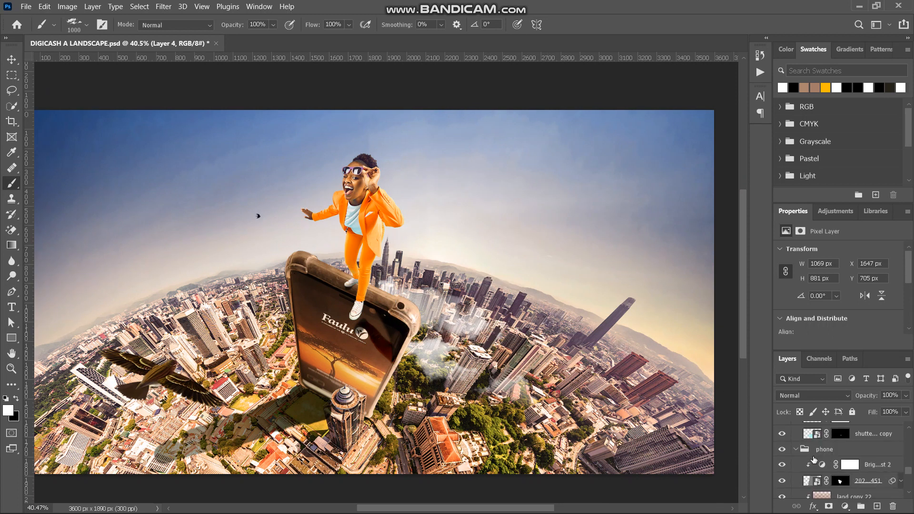
{"action": "left_click", "coordinate": [795, 450]}
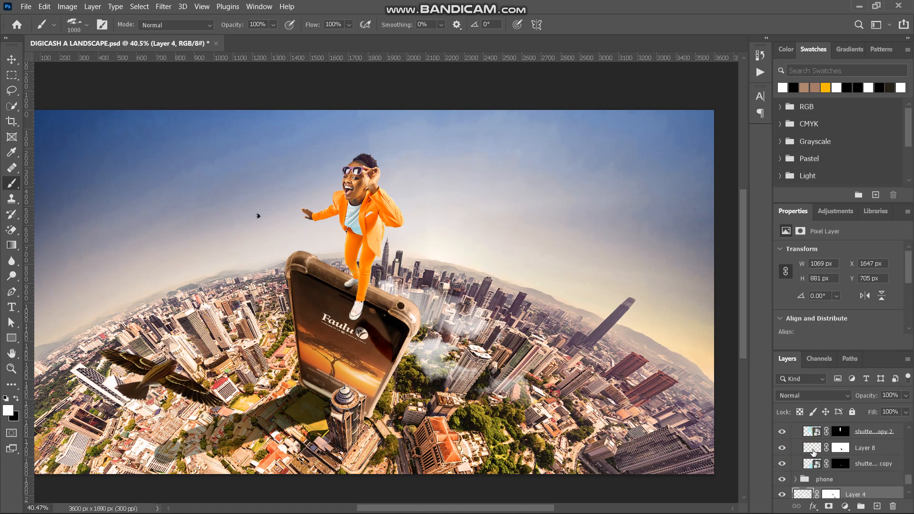
Select the woman's shutterstock copy 2 smart object layer beneath the Curves 5 adjustment.
{"action": "left_click", "coordinate": [813, 449]}
{"action": "scroll", "coordinate": [812, 452], "scroll_direction": "up", "scroll_amount": 2}
{"action": "scroll", "coordinate": [813, 454], "scroll_direction": "up", "scroll_amount": 2}
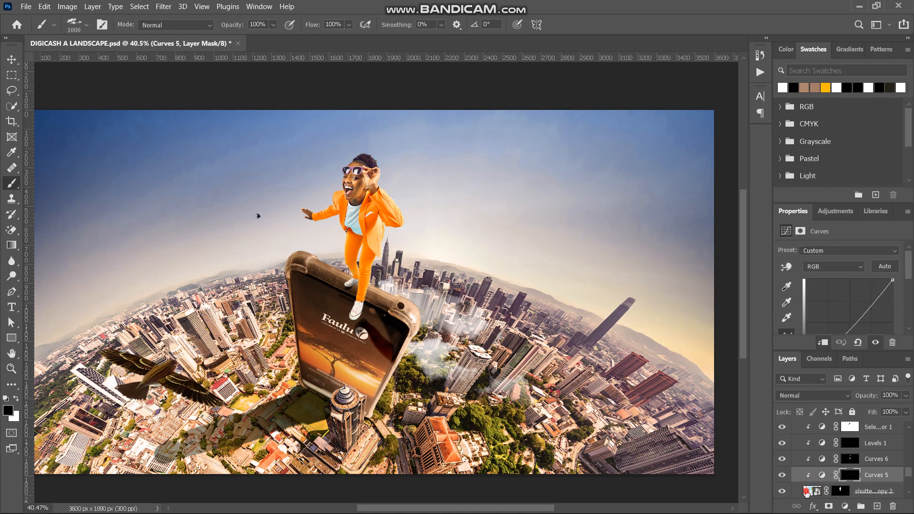
{"action": "left_click", "coordinate": [807, 492]}
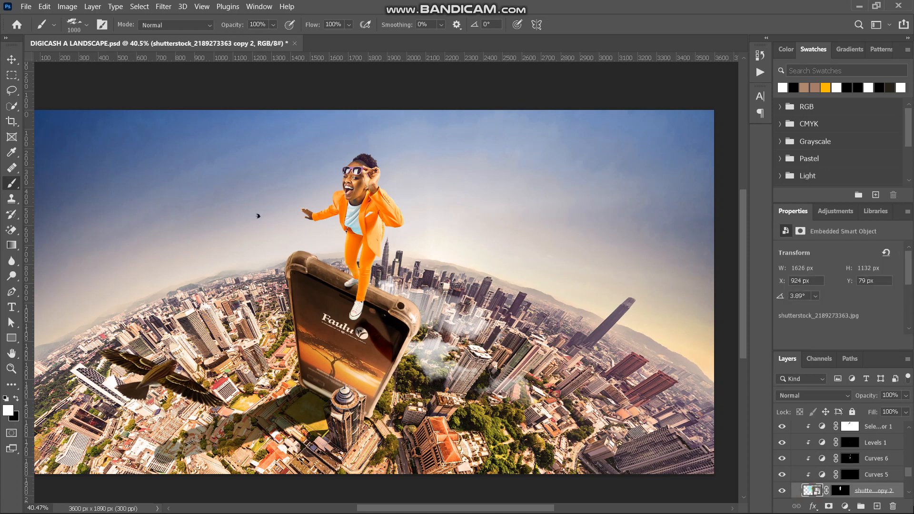
{"action": "scroll", "coordinate": [901, 465], "scroll_direction": "up", "scroll_amount": 4}
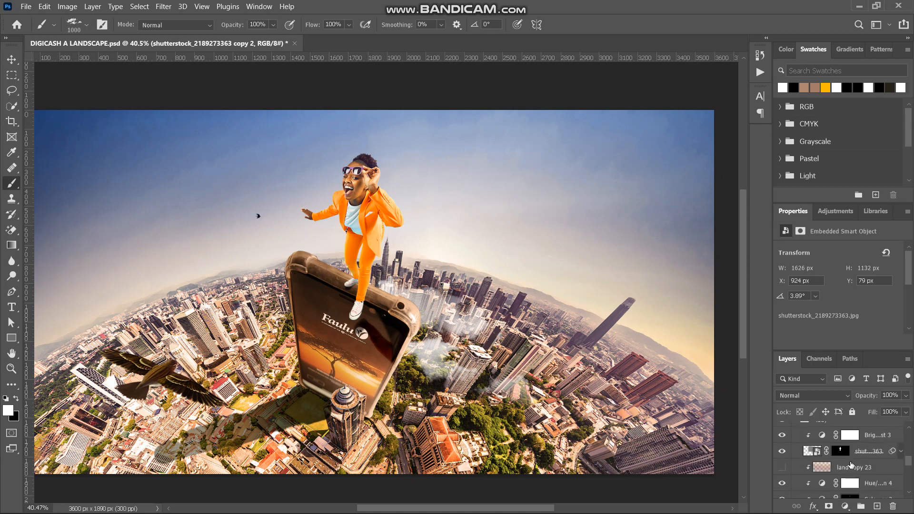
Toggle the visibility of the woman's Linear Light smart object layer to compare its sharpening effect up close.
{"action": "left_click", "coordinate": [809, 452]}
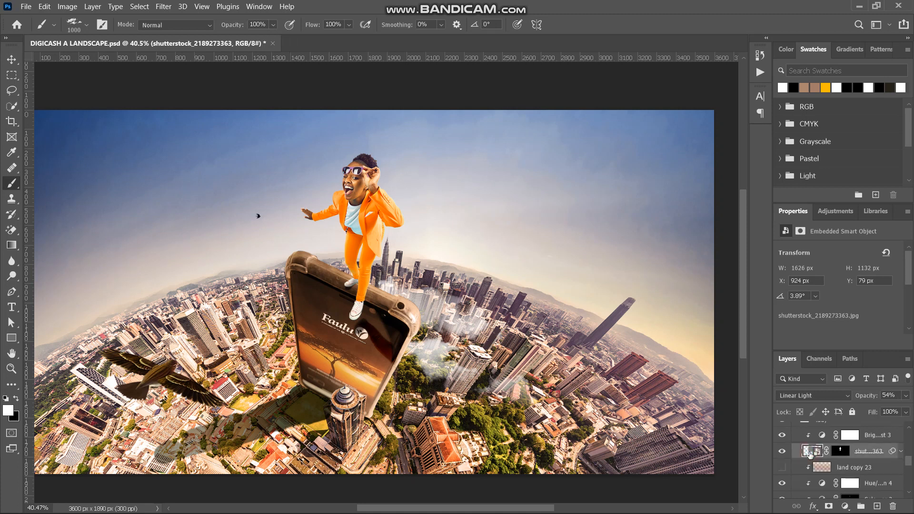
{"action": "left_click", "coordinate": [782, 454]}
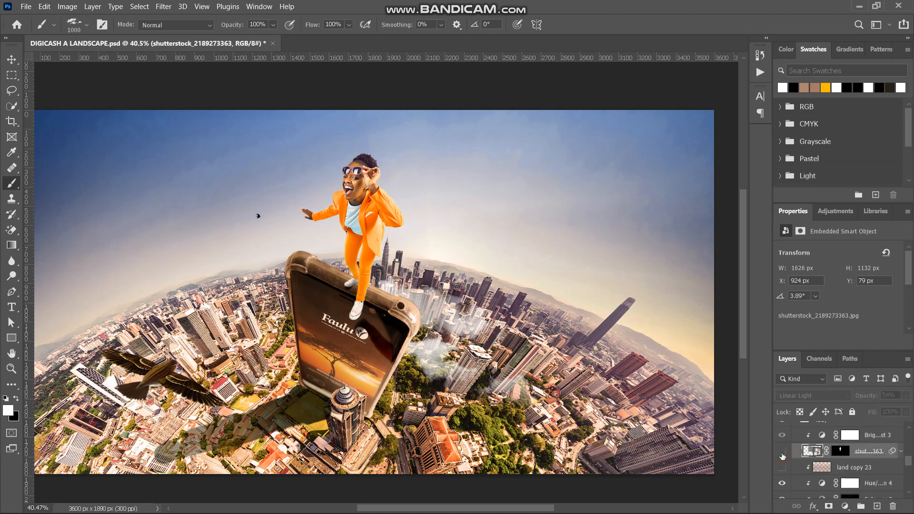
{"action": "left_click", "coordinate": [782, 452]}
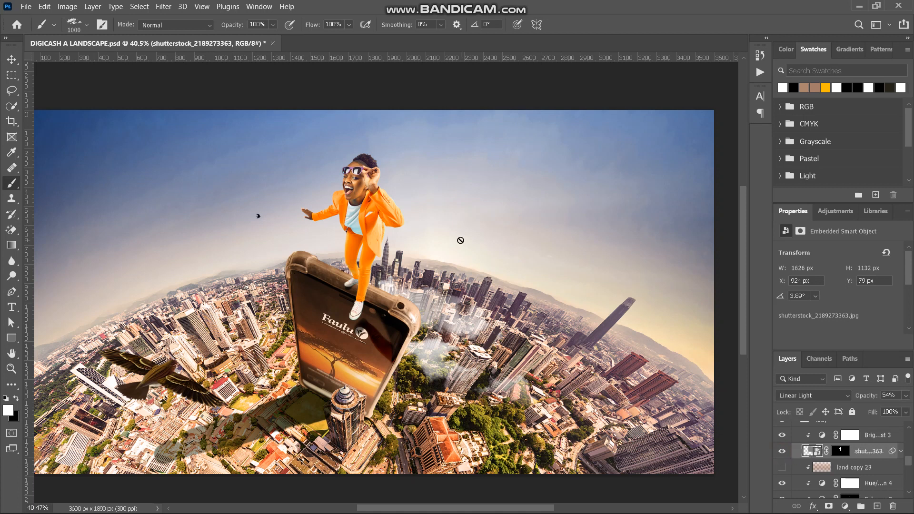
{"action": "key", "text": "ctrl+plus"}
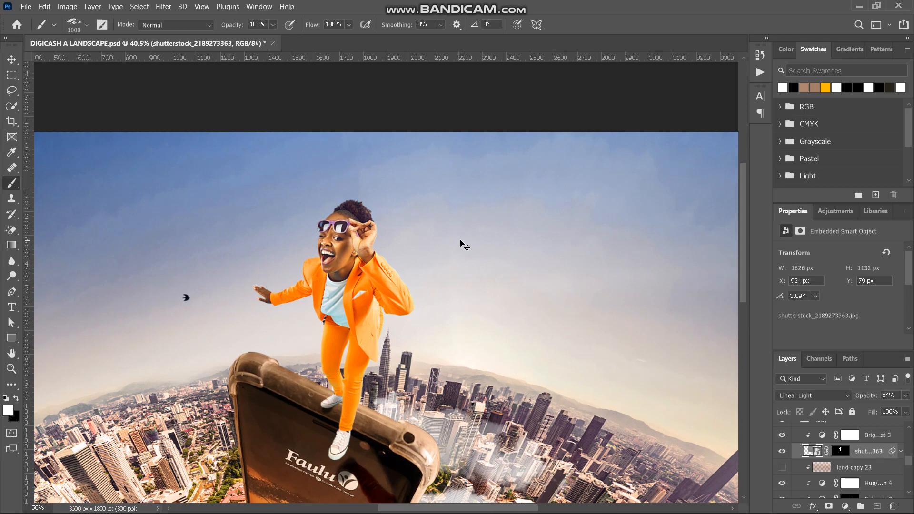
{"action": "key", "text": "ctrl+plus"}
{"action": "key", "text": "ctrl+plus"}
{"action": "key", "text": "ctrl+plus"}
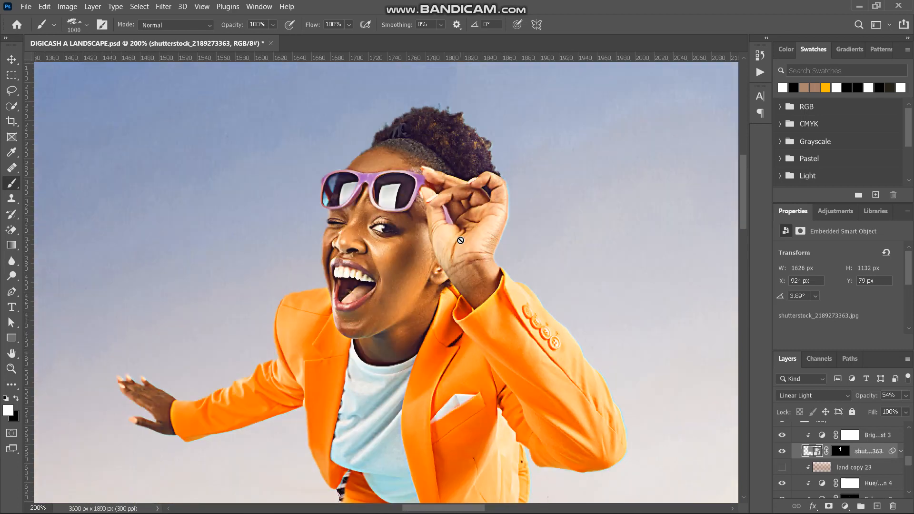
{"action": "left_click", "coordinate": [782, 451]}
{"action": "left_click", "coordinate": [782, 451]}
{"action": "left_click", "coordinate": [782, 452]}
{"action": "left_click", "coordinate": [782, 453]}
{"action": "left_click", "coordinate": [781, 436]}
Turn on the visibility of the land copy 23 layer clipped to the woman.
{"action": "left_click", "coordinate": [781, 469]}
{"action": "key", "text": "ctrl+minus"}
{"action": "key", "text": "ctrl+minus"}
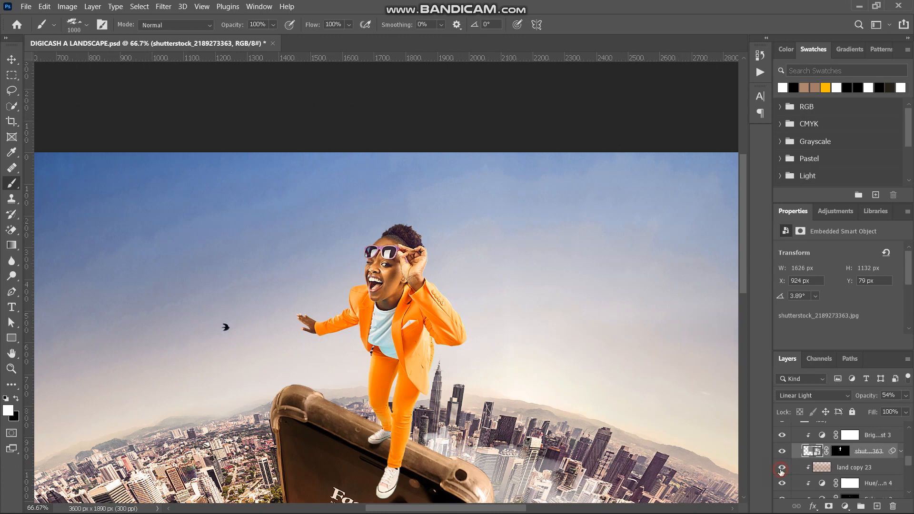
Inspect the land copy 23 layer and the Hue/Saturation 4 adjustment settings applied to the woman.
{"action": "left_click", "coordinate": [821, 467]}
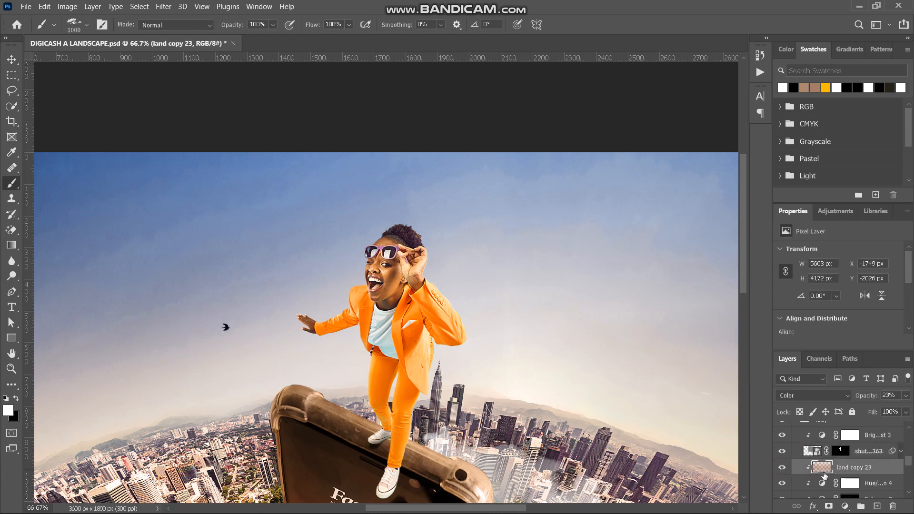
{"action": "scroll", "coordinate": [824, 475], "scroll_direction": "down", "scroll_amount": 1}
{"action": "left_click", "coordinate": [823, 454]}
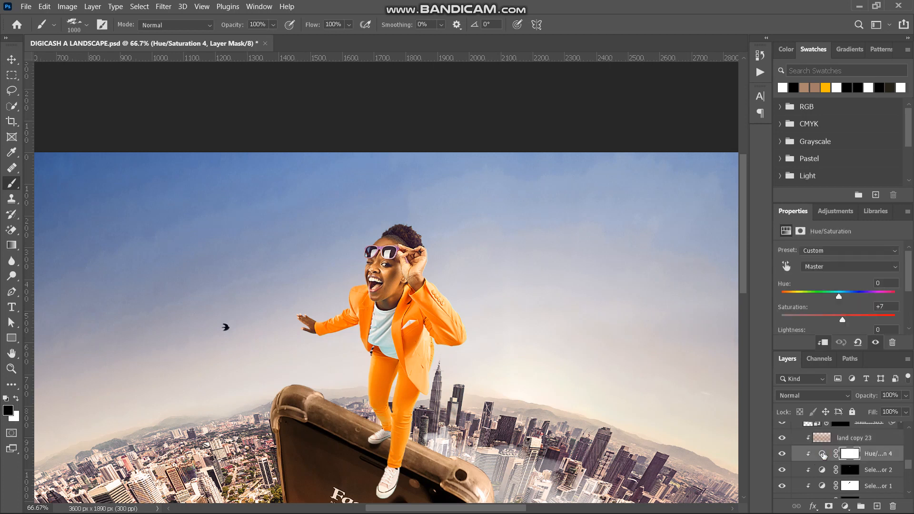
{"action": "left_click", "coordinate": [823, 455]}
{"action": "key", "text": "x"}
{"action": "scroll", "coordinate": [823, 456], "scroll_direction": "down", "scroll_amount": 1}
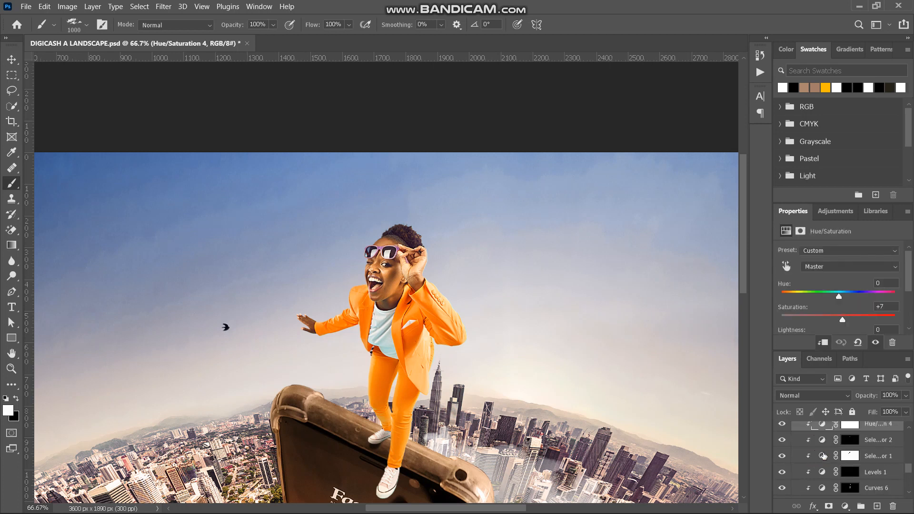
Examine the curve in the Curves 5 adjustment above the woman's shutterstock copy 2 layer.
{"action": "scroll", "coordinate": [823, 456], "scroll_direction": "down", "scroll_amount": 2}
{"action": "left_click", "coordinate": [822, 447]}
{"action": "left_click", "coordinate": [823, 447]}
{"action": "left_click", "coordinate": [822, 446]}
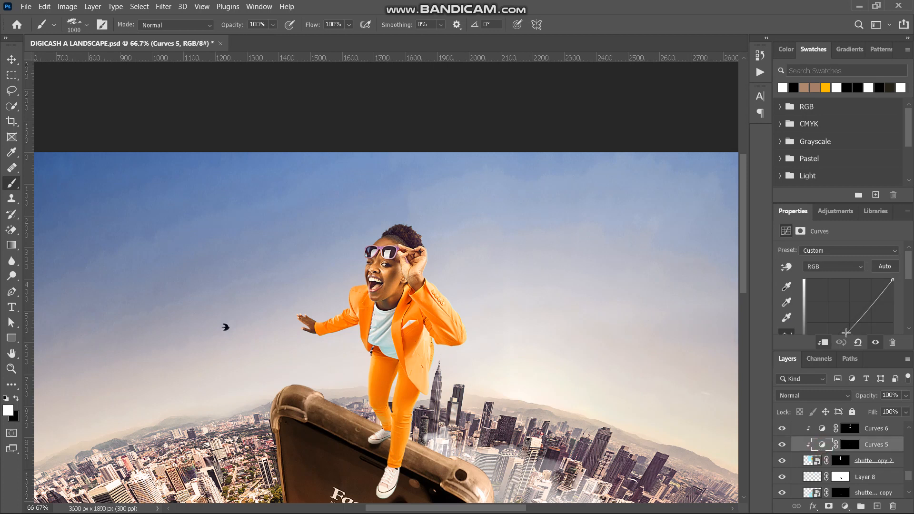
{"action": "scroll", "coordinate": [855, 311], "scroll_direction": "down", "scroll_amount": 1}
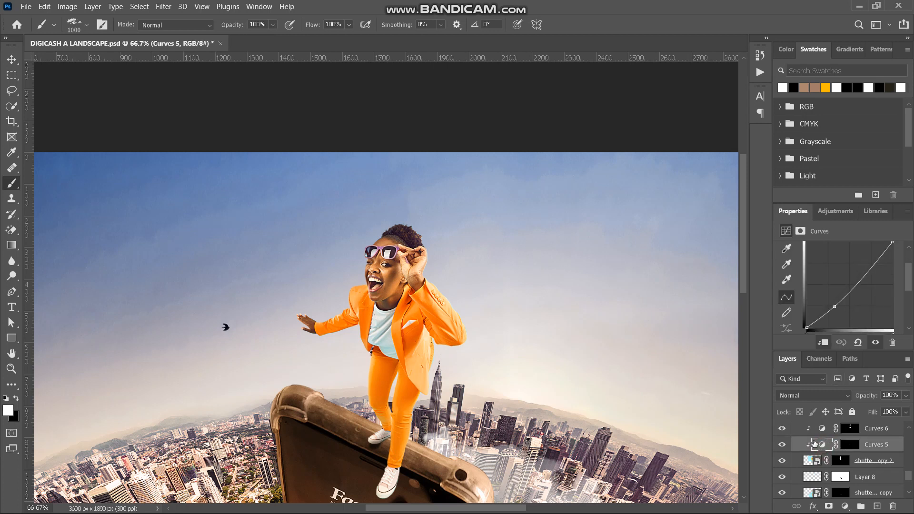
Toggle the Curves 5 adjustment off and on to compare its effect on the woman.
{"action": "left_click", "coordinate": [786, 445]}
{"action": "left_click", "coordinate": [782, 444]}
{"action": "left_click", "coordinate": [787, 445]}
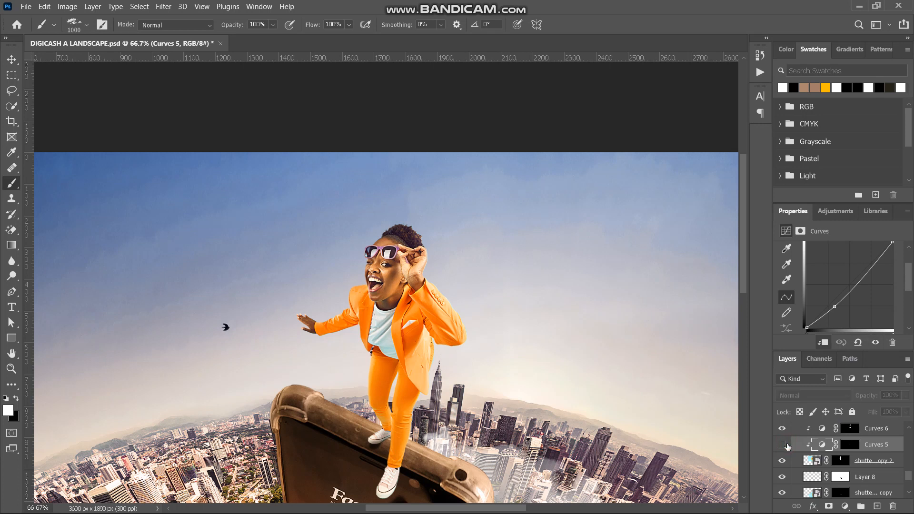
{"action": "left_click", "coordinate": [782, 445]}
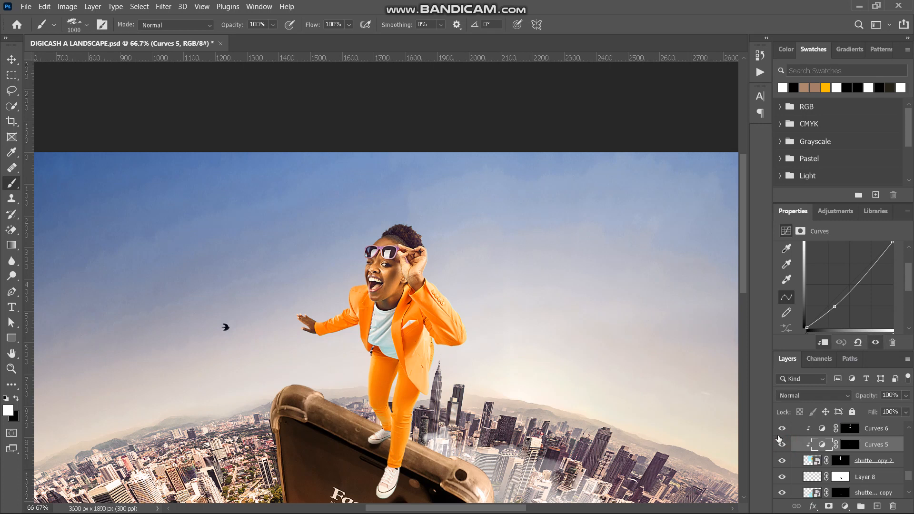
Check the Curves 6 adjustment's effect on the woman and examine its curve.
{"action": "left_click", "coordinate": [781, 430]}
{"action": "left_click", "coordinate": [820, 430]}
{"action": "scroll", "coordinate": [820, 431], "scroll_direction": "up", "scroll_amount": 2}
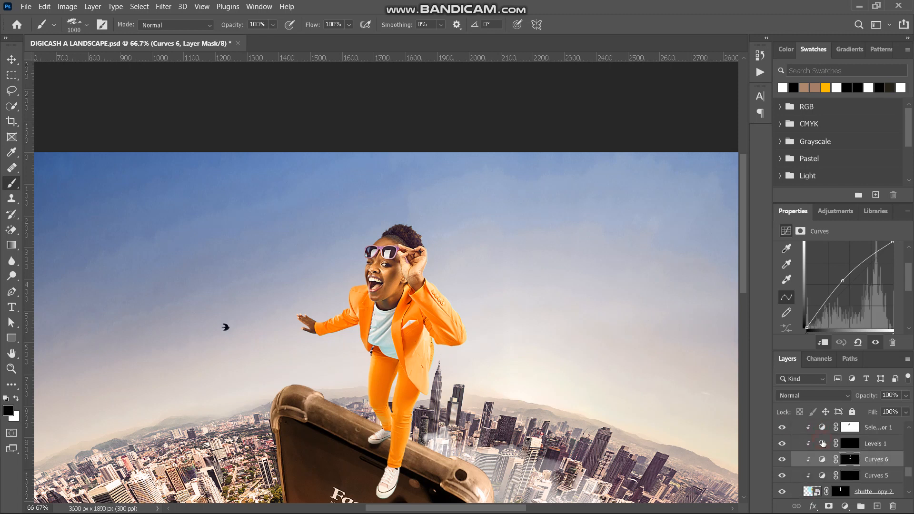
Open the Levels 1 adjustment settings and toggle the layer's visibility off and on.
{"action": "left_click", "coordinate": [822, 443]}
{"action": "left_click", "coordinate": [822, 443]}
{"action": "left_click", "coordinate": [781, 443]}
{"action": "left_click", "coordinate": [781, 444]}
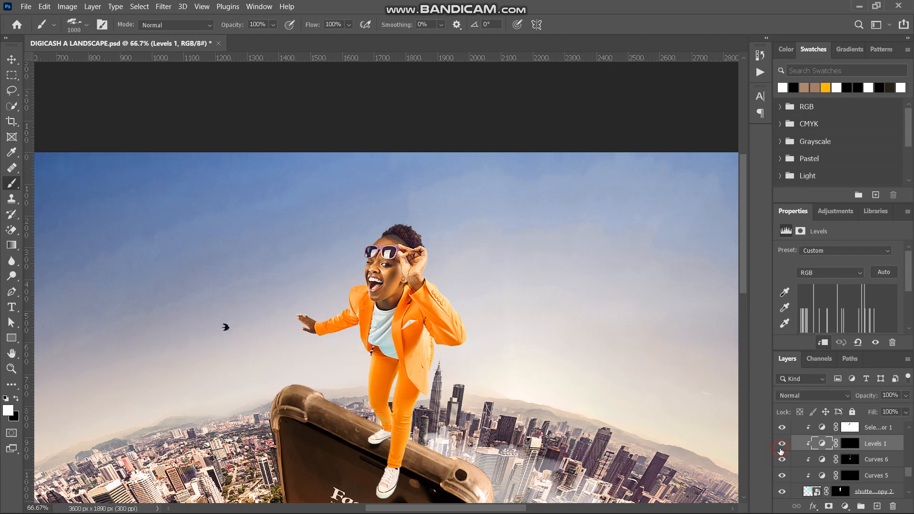
Compare the woman's shoes with the Levels 1 adjustment hidden and shown.
{"action": "scroll", "coordinate": [423, 428], "scroll_direction": "down", "scroll_amount": 1}
{"action": "scroll", "coordinate": [423, 428], "scroll_direction": "down", "scroll_amount": 1}
{"action": "scroll", "coordinate": [423, 428], "scroll_direction": "up", "scroll_amount": 4}
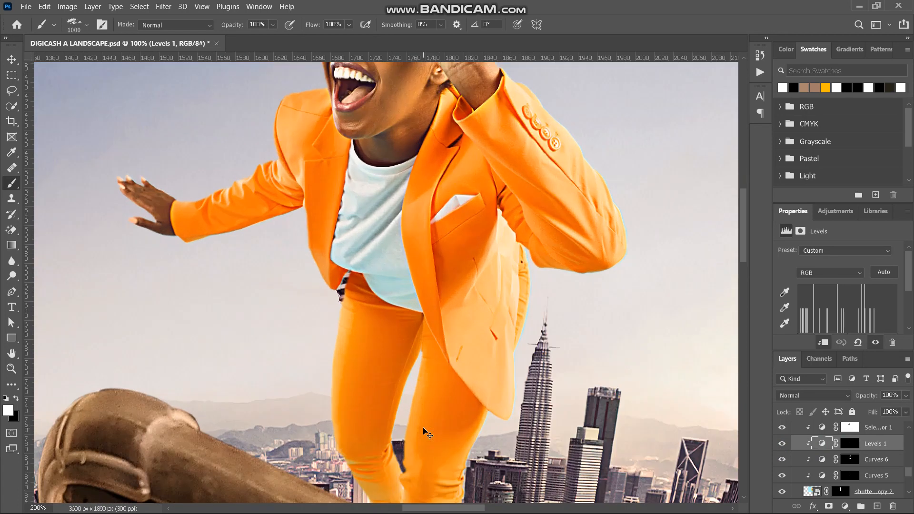
{"action": "scroll", "coordinate": [423, 428], "scroll_direction": "down", "scroll_amount": 1}
{"action": "scroll", "coordinate": [423, 428], "scroll_direction": "up", "scroll_amount": 1}
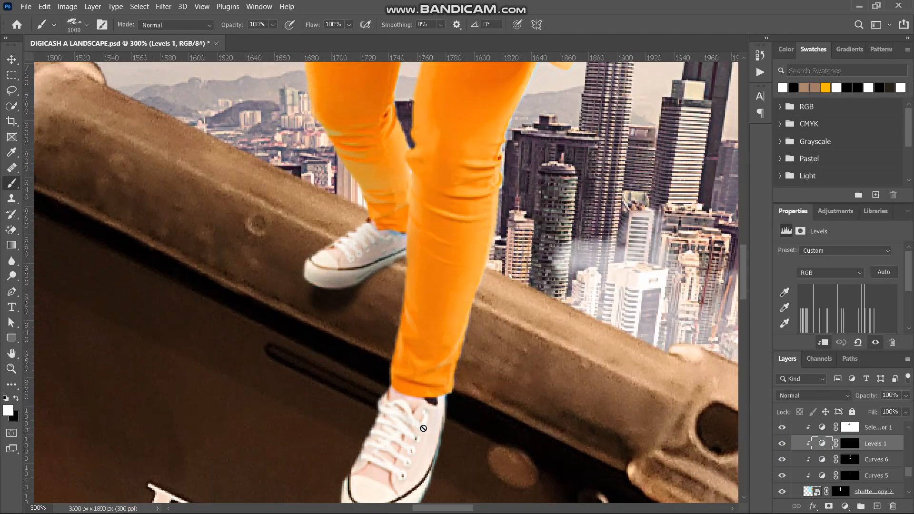
{"action": "scroll", "coordinate": [423, 428], "scroll_direction": "up", "scroll_amount": 1}
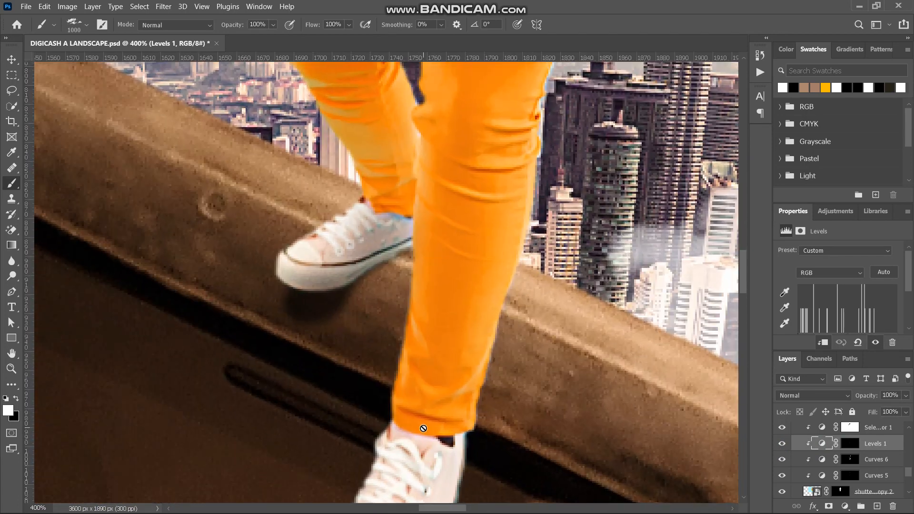
{"action": "left_click", "coordinate": [781, 442]}
{"action": "left_click", "coordinate": [781, 443]}
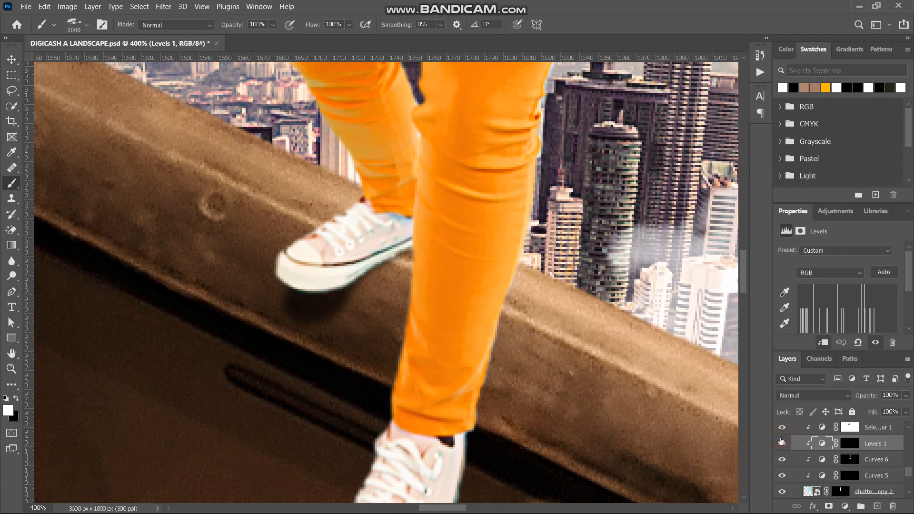
Examine the output level settings of the Levels 1 adjustment.
{"action": "scroll", "coordinate": [841, 325], "scroll_direction": "down", "scroll_amount": 3}
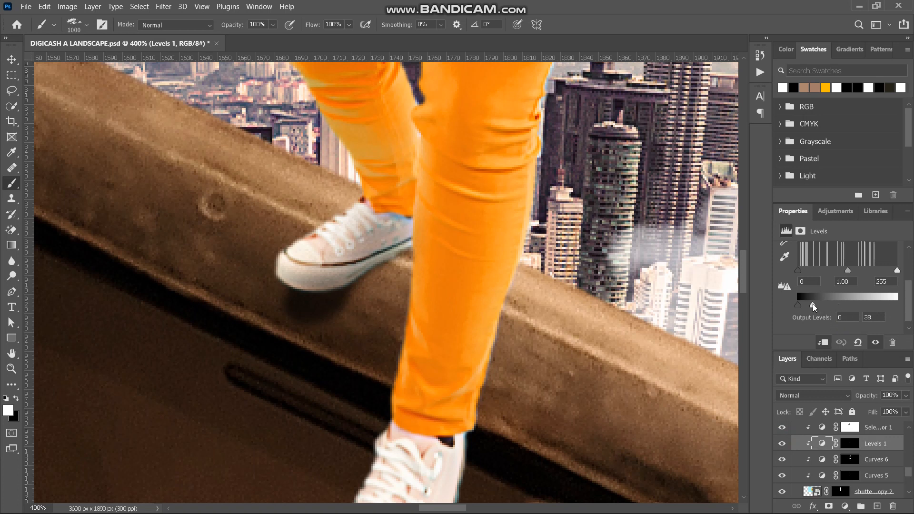
{"action": "mouse_move", "coordinate": [812, 304]}
{"action": "left_mouse_down"}
{"action": "mouse_move", "coordinate": [899, 307]}
{"action": "mouse_move", "coordinate": [772, 303]}
{"action": "mouse_move", "coordinate": [904, 308]}
{"action": "mouse_move", "coordinate": [812, 305]}
{"action": "left_mouse_up"}
{"action": "scroll", "coordinate": [821, 443], "scroll_direction": "up", "scroll_amount": 2}
Open the Selective Color 1 adjustment settings and toggle the layer's visibility off and on.
{"action": "left_click", "coordinate": [821, 462]}
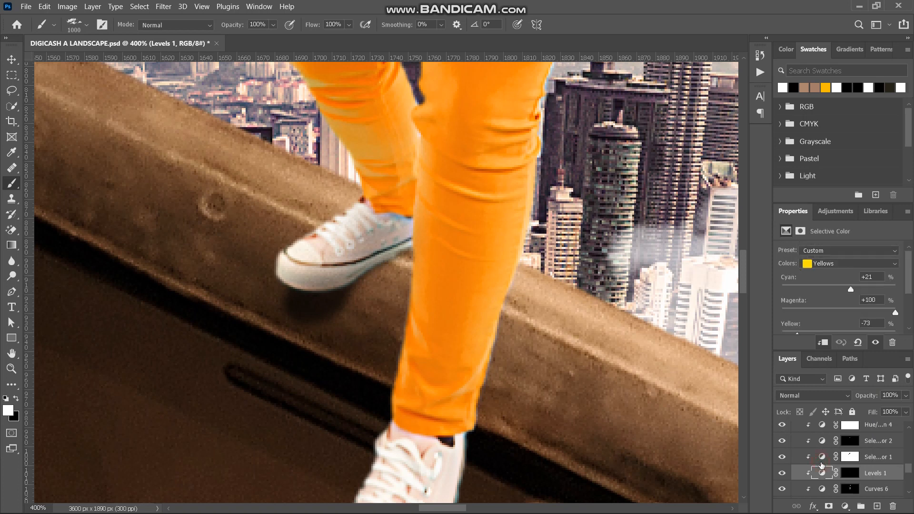
{"action": "left_click", "coordinate": [822, 457]}
{"action": "left_click", "coordinate": [782, 457]}
{"action": "left_click", "coordinate": [781, 457]}
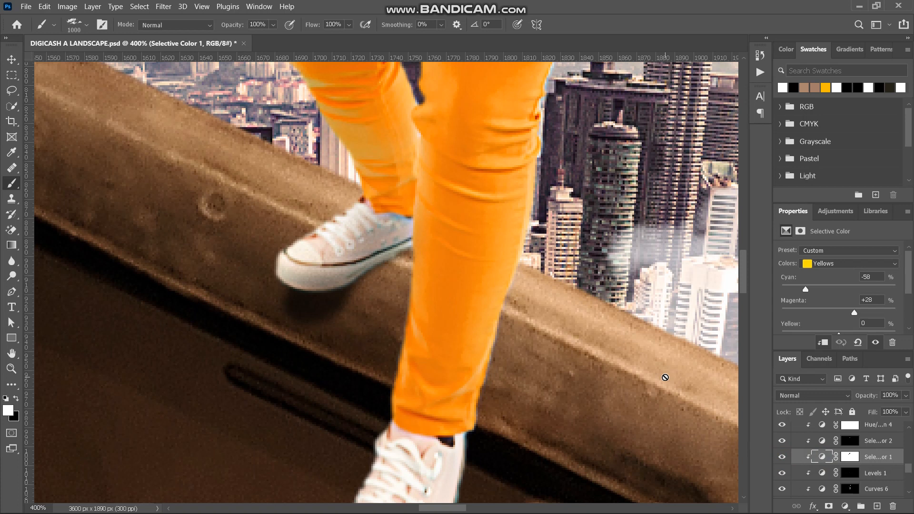
Compare the woman's suit colour within the full composite with Selective Color 1 hidden and shown.
{"action": "scroll", "coordinate": [665, 377], "scroll_direction": "up", "scroll_amount": 2}
{"action": "key", "text": "ctrl+0"}
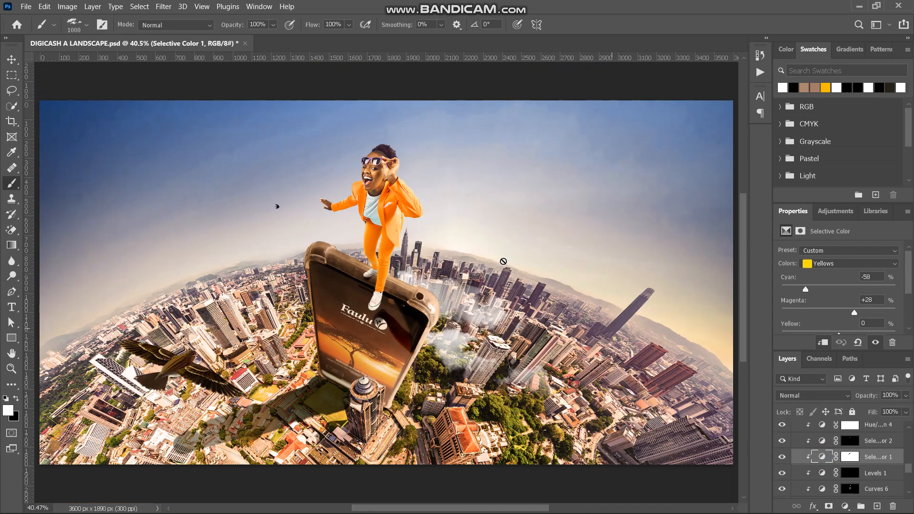
{"action": "left_click", "coordinate": [11, 59]}
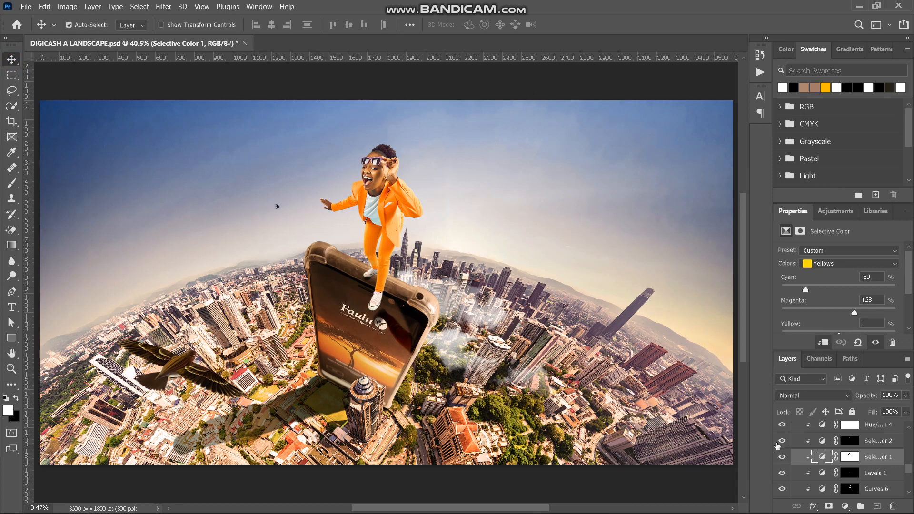
{"action": "left_click", "coordinate": [783, 460]}
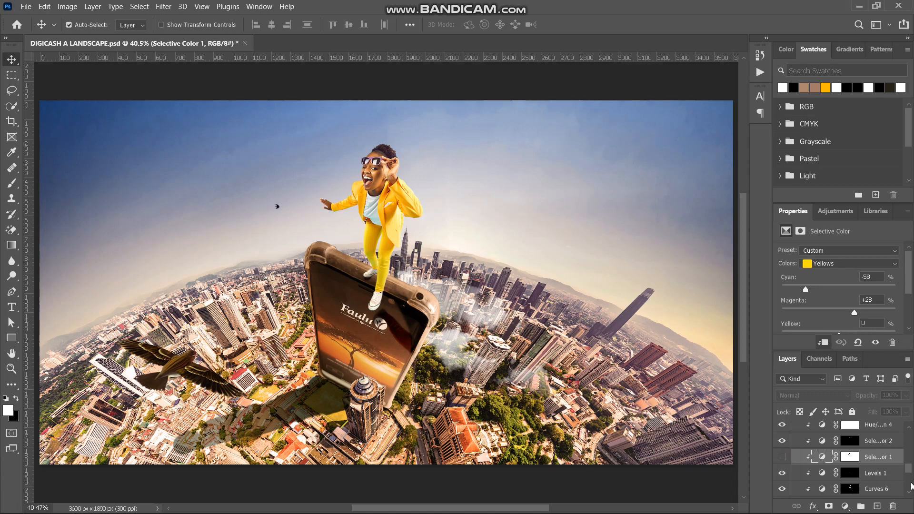
{"action": "left_click", "coordinate": [782, 456]}
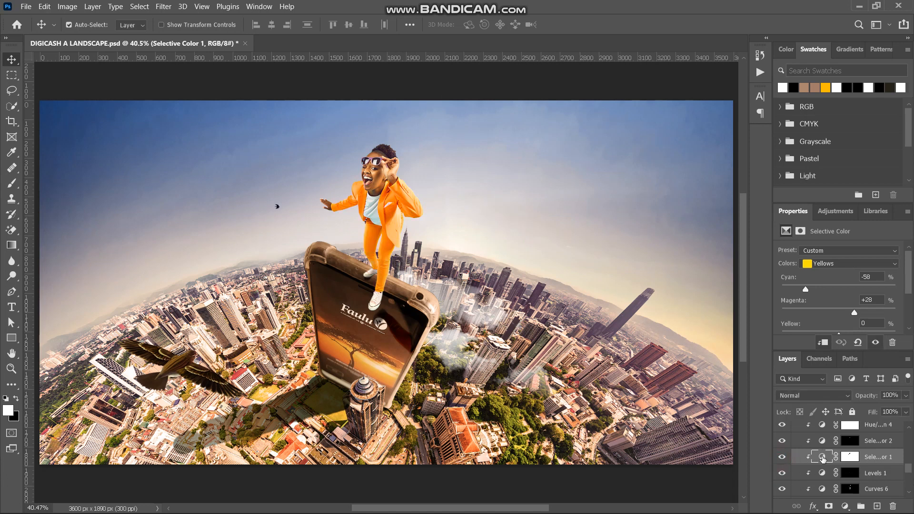
Try a magenta of +4% and a yellow of -100% for the Yellows in the Selective Color 1 adjustment.
{"action": "left_click", "coordinate": [823, 265]}
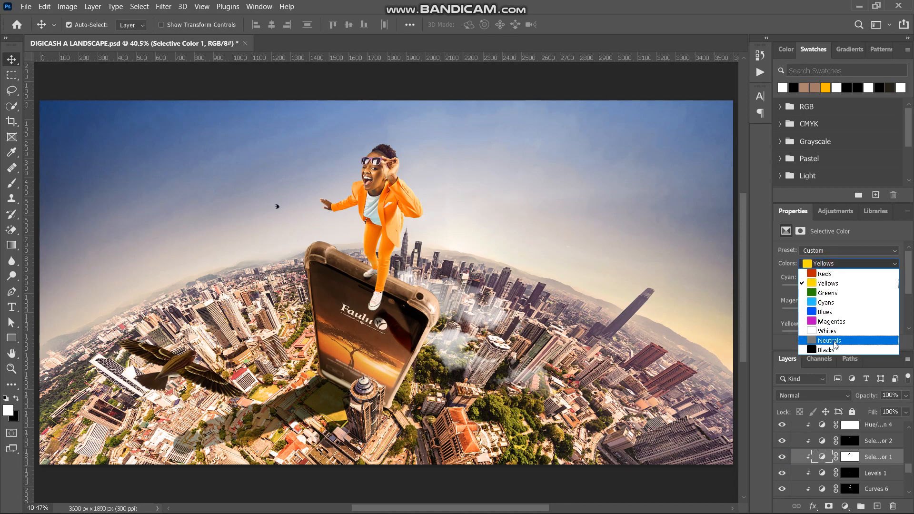
{"action": "left_click", "coordinate": [817, 266]}
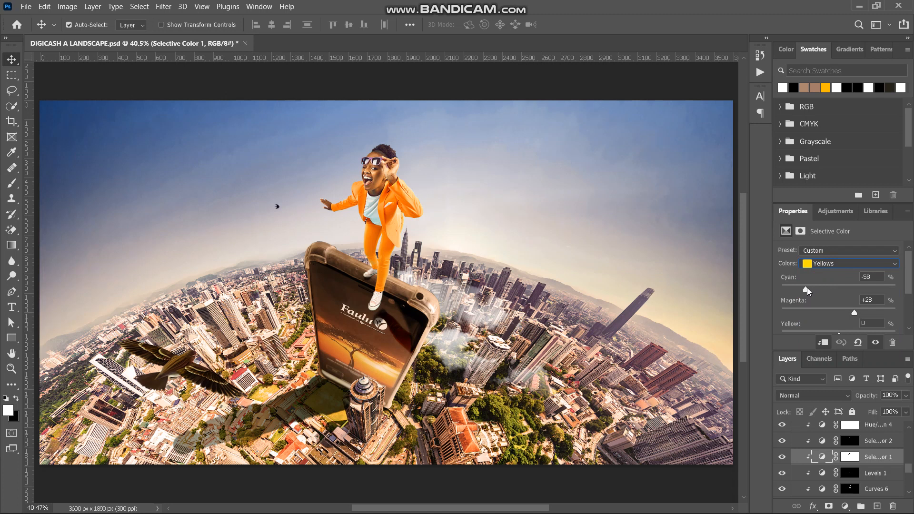
{"action": "left_click_drag", "start_coordinate": [855, 316], "coordinate": [745, 316]}
{"action": "scroll", "coordinate": [841, 323], "scroll_direction": "down", "scroll_amount": 1}
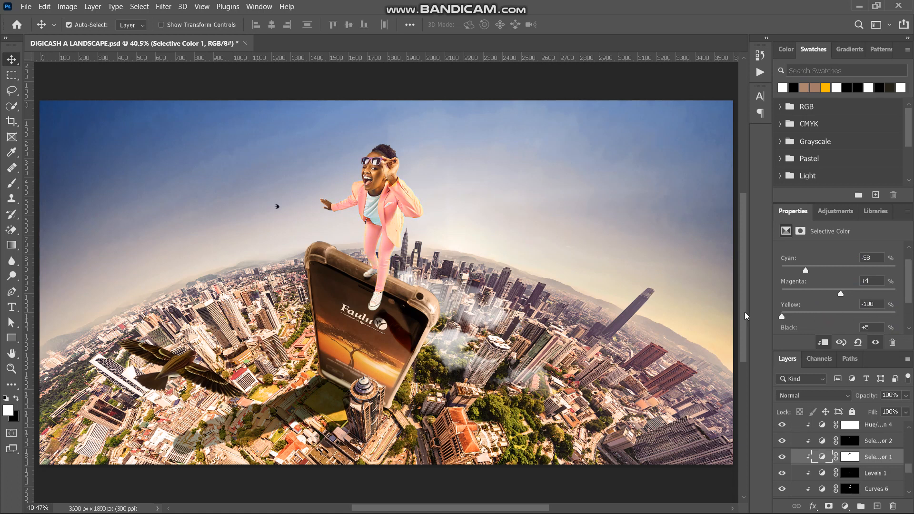
Undo and redo the yellow amount change repeatedly to compare the suit's colour, ending with it undone.
{"action": "key", "text": "ctrl+z"}
{"action": "key", "text": "ctrl+shift+z"}
{"action": "key", "text": "ctrl+z"}
{"action": "key", "text": "ctrl+shift+z"}
{"action": "key", "text": "ctrl+z"}
Try a higher black amount for the Yellows and undo the trial changes in Selective Color 1.
{"action": "scroll", "coordinate": [840, 299], "scroll_direction": "down", "scroll_amount": 1}
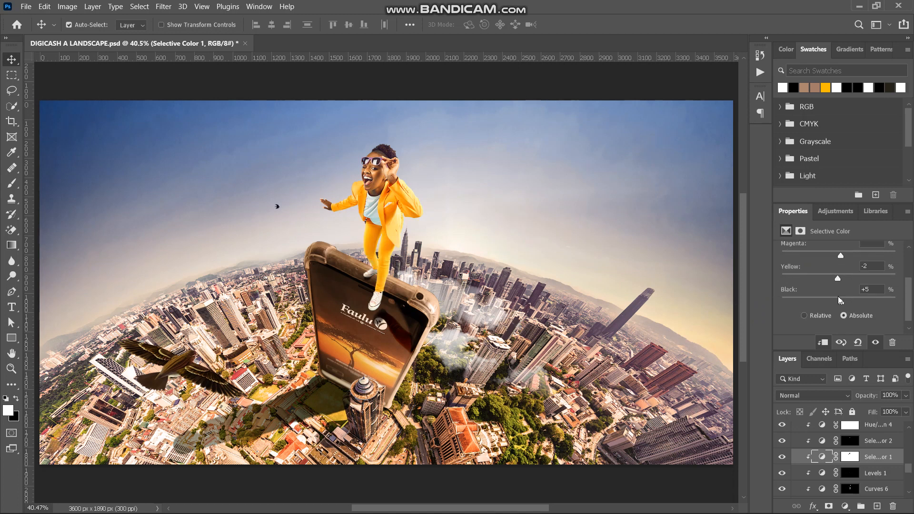
{"action": "left_click_drag", "start_coordinate": [840, 300], "coordinate": [870, 300]}
{"action": "scroll", "coordinate": [863, 301], "scroll_direction": "up", "scroll_amount": 1}
{"action": "key", "text": "ctrl+z"}
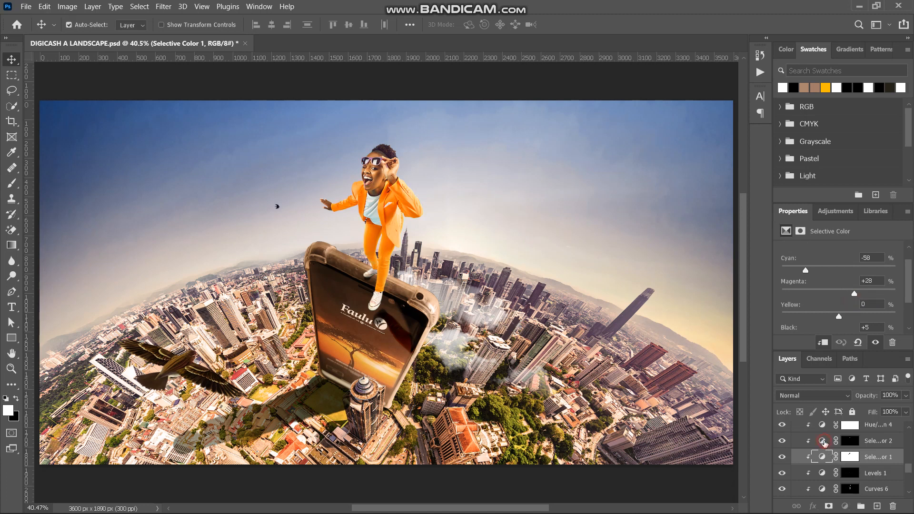
Inspect the Selective Color 2 adjustment settings and toggle the layer to compare its effect on the woman's sunglasses.
{"action": "left_click", "coordinate": [824, 443]}
{"action": "scroll", "coordinate": [509, 200], "scroll_direction": "up", "scroll_amount": 2}
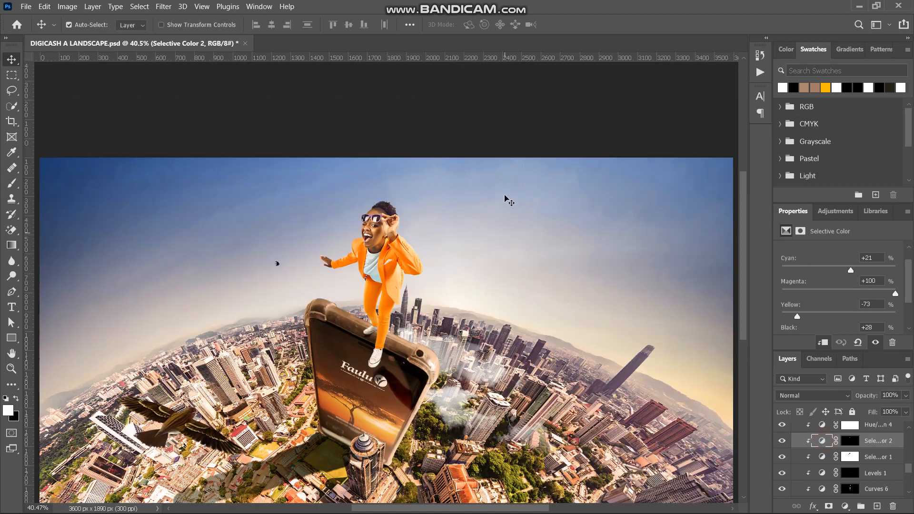
{"action": "key", "text": "ctrl+plus"}
{"action": "key", "text": "ctrl+plus"}
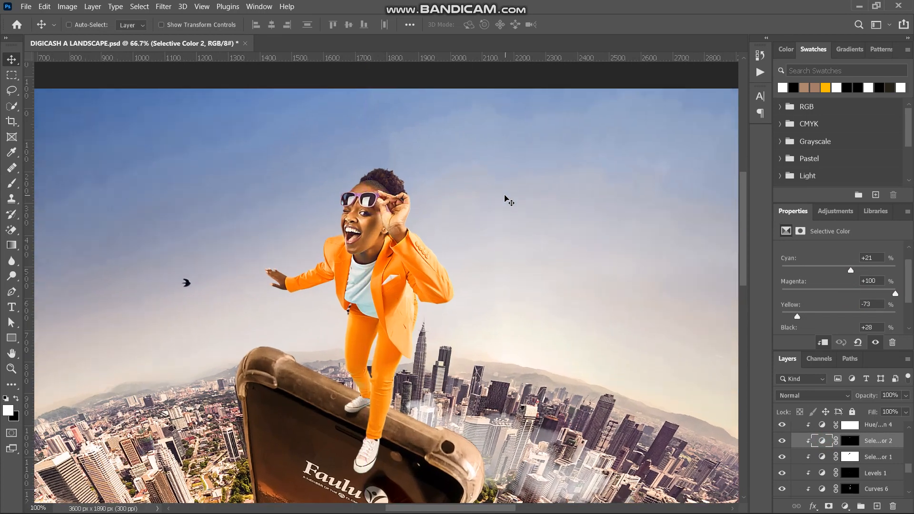
{"action": "key", "text": "ctrl+plus"}
{"action": "key", "text": "ctrl+plus"}
{"action": "key", "text": "ctrl+plus"}
{"action": "key", "text": "ctrl+plus"}
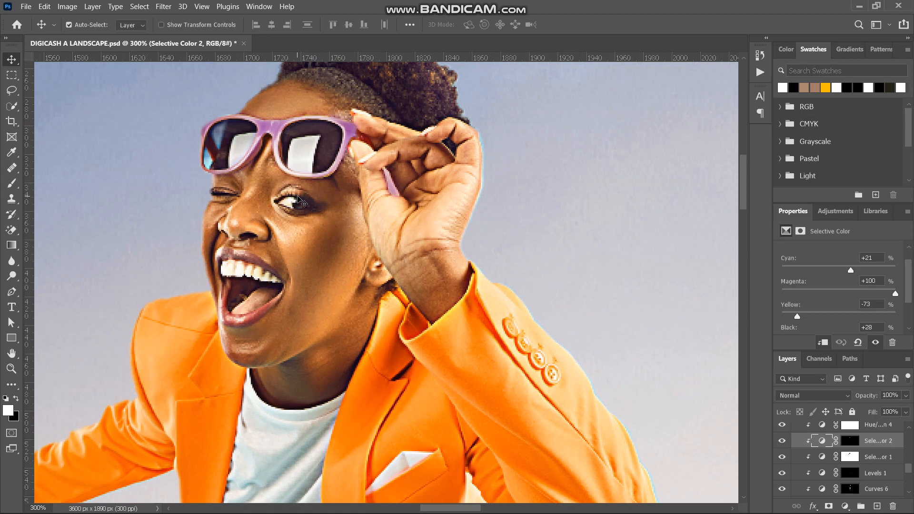
{"action": "scroll", "coordinate": [299, 199], "scroll_direction": "up", "scroll_amount": 3}
{"action": "scroll", "coordinate": [298, 199], "scroll_direction": "left", "scroll_amount": 3}
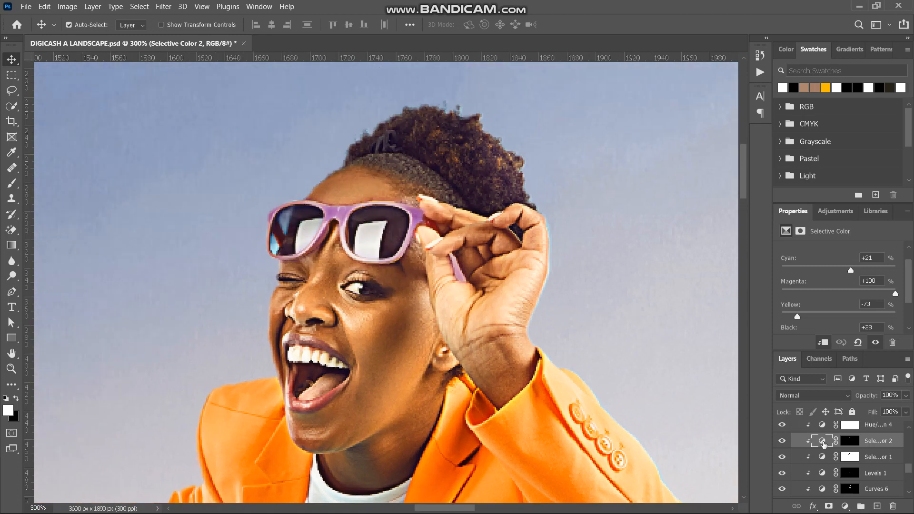
{"action": "left_click", "coordinate": [782, 441]}
{"action": "left_click", "coordinate": [782, 441]}
{"action": "scroll", "coordinate": [847, 307], "scroll_direction": "down", "scroll_amount": 1}
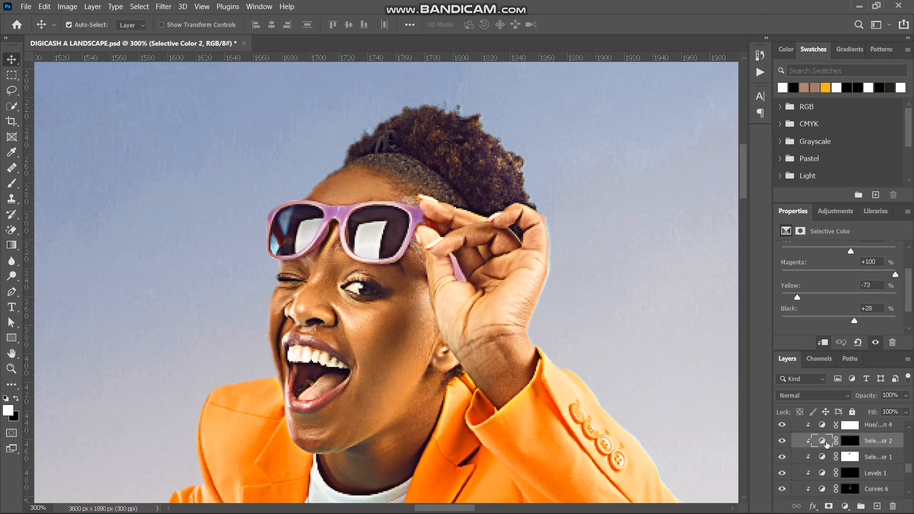
Delete the Selective Color 2 adjustment layer.
{"action": "key", "text": "Delete"}
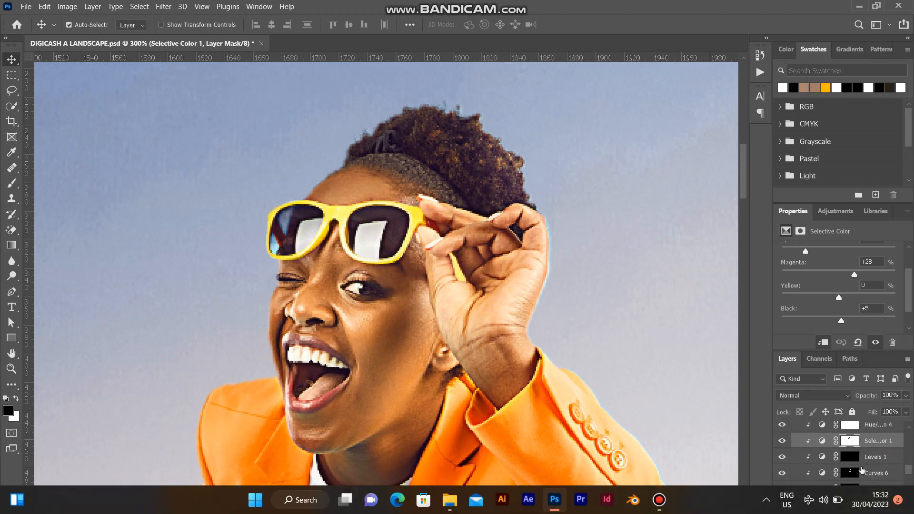
{"action": "left_click", "coordinate": [845, 507]}
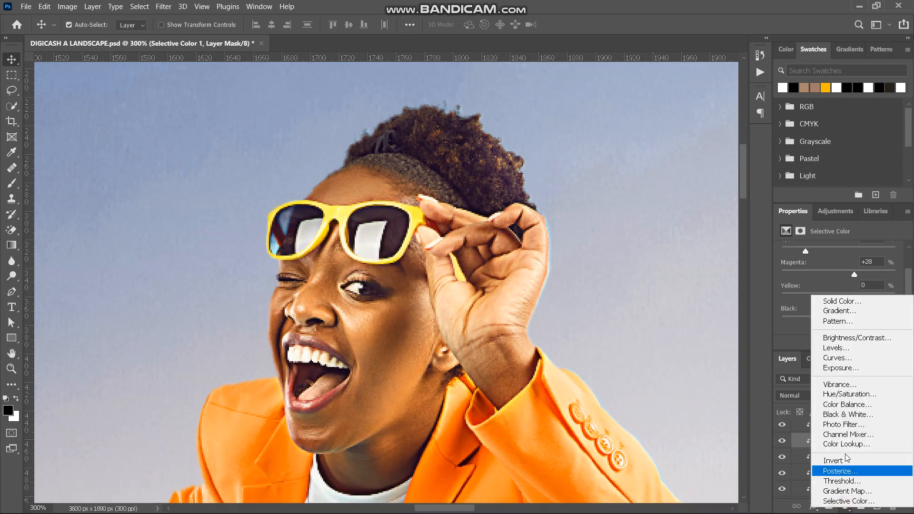
{"action": "left_click", "coordinate": [845, 404]}
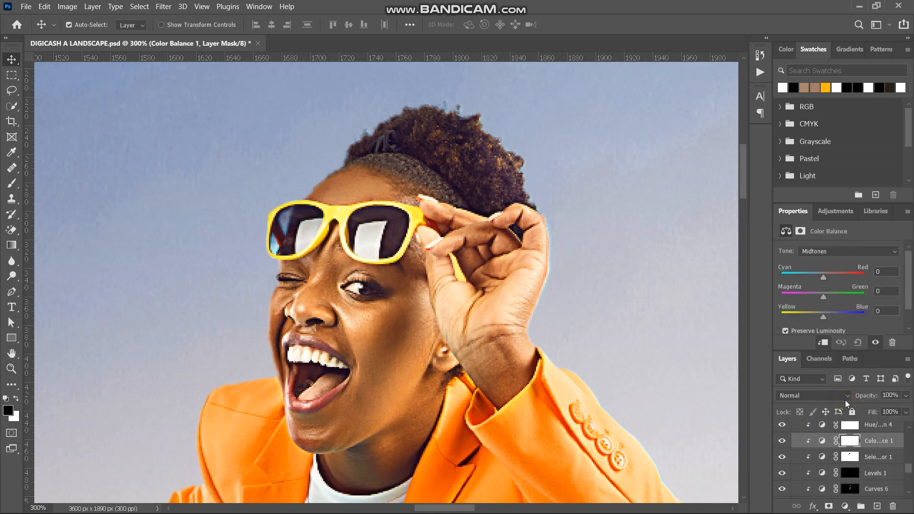
{"action": "key", "text": "ctrl+z"}
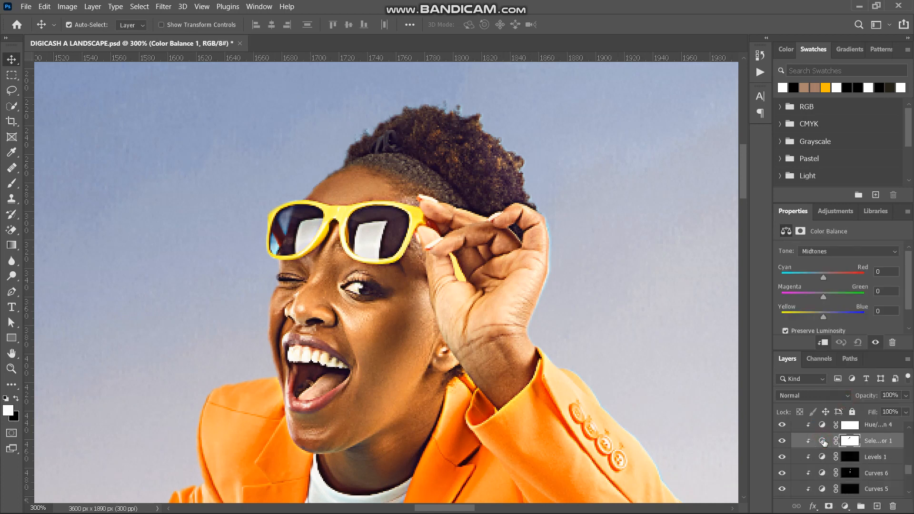
Add a clipped Selective Color adjustment directly above Selective Color 1 and target the Yellows.
{"action": "left_click", "coordinate": [845, 506]}
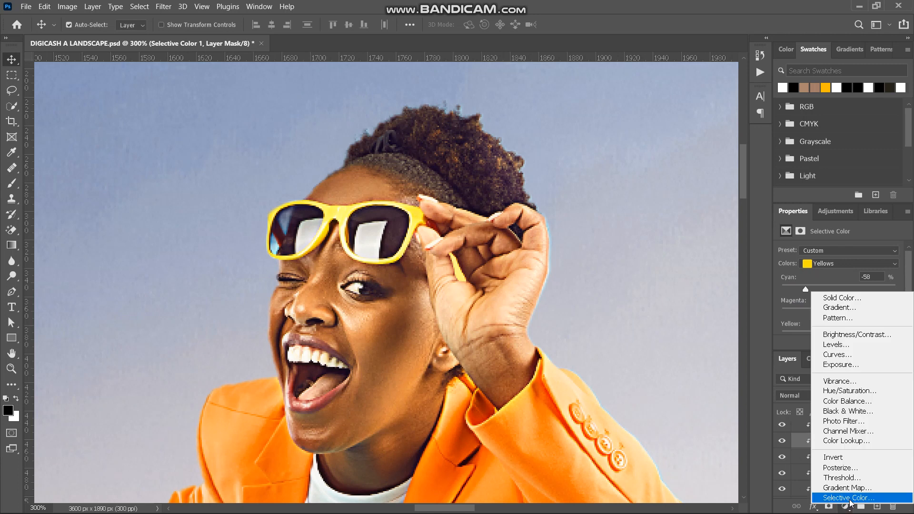
{"action": "left_click", "coordinate": [853, 498]}
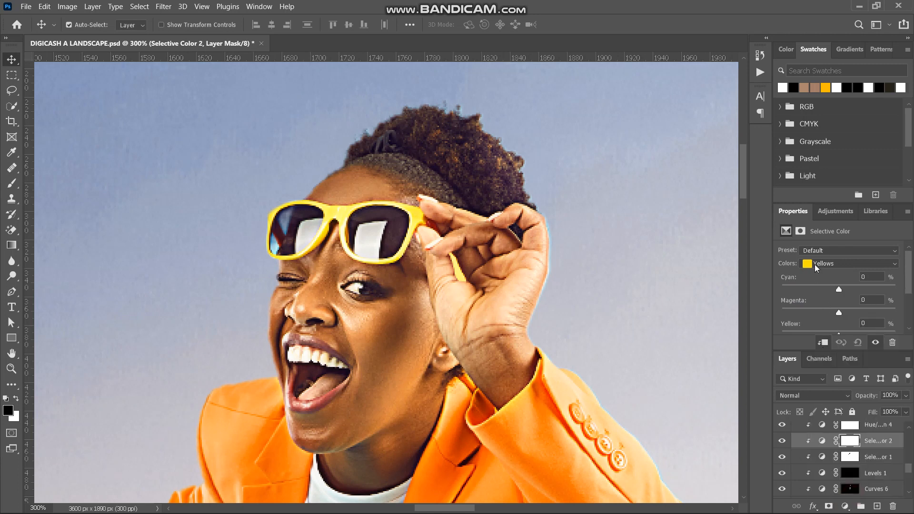
{"action": "scroll", "coordinate": [833, 295], "scroll_direction": "down", "scroll_amount": 1}
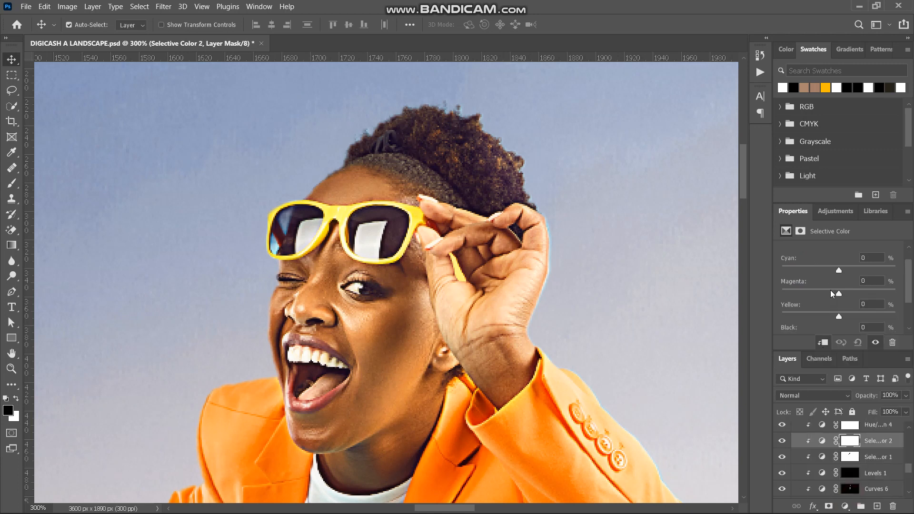
Set the Yellows in the new Selective Color adjustment to cyan +29%, magenta +83%, yellow -100% and black +13%.
{"action": "left_click", "coordinate": [841, 295]}
{"action": "left_click_drag", "start_coordinate": [842, 298], "coordinate": [885, 295]}
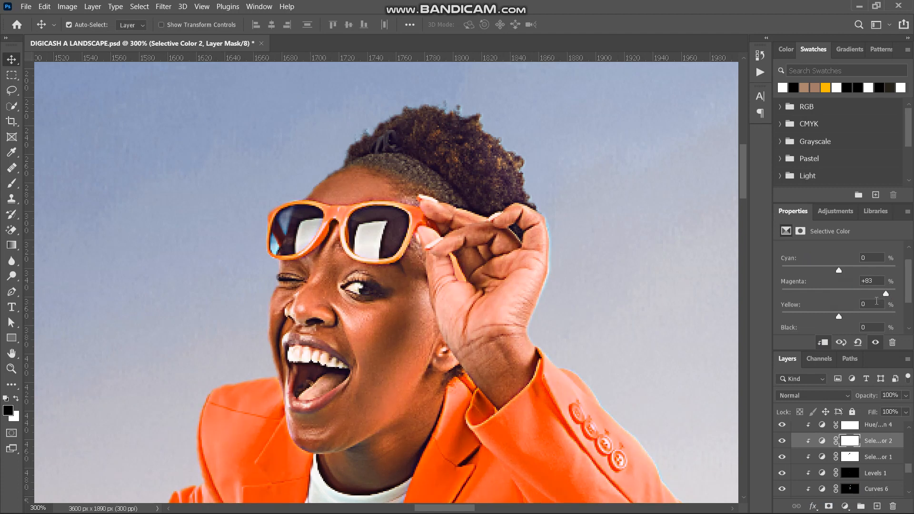
{"action": "left_click_drag", "start_coordinate": [838, 317], "coordinate": [756, 321]}
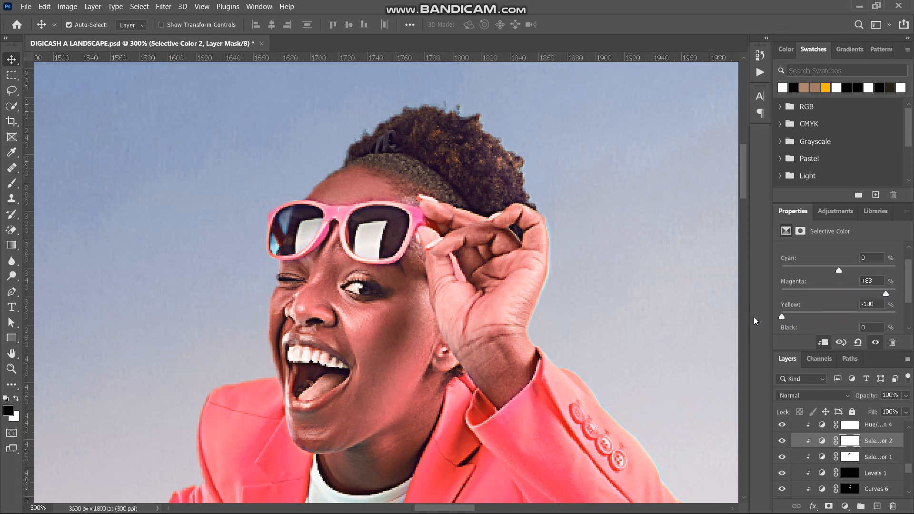
{"action": "scroll", "coordinate": [825, 308], "scroll_direction": "down", "scroll_amount": 2}
{"action": "mouse_move", "coordinate": [837, 306]}
{"action": "left_mouse_down"}
{"action": "mouse_move", "coordinate": [822, 304]}
{"action": "mouse_move", "coordinate": [846, 308]}
{"action": "left_mouse_up"}
{"action": "scroll", "coordinate": [828, 302], "scroll_direction": "up", "scroll_amount": 2}
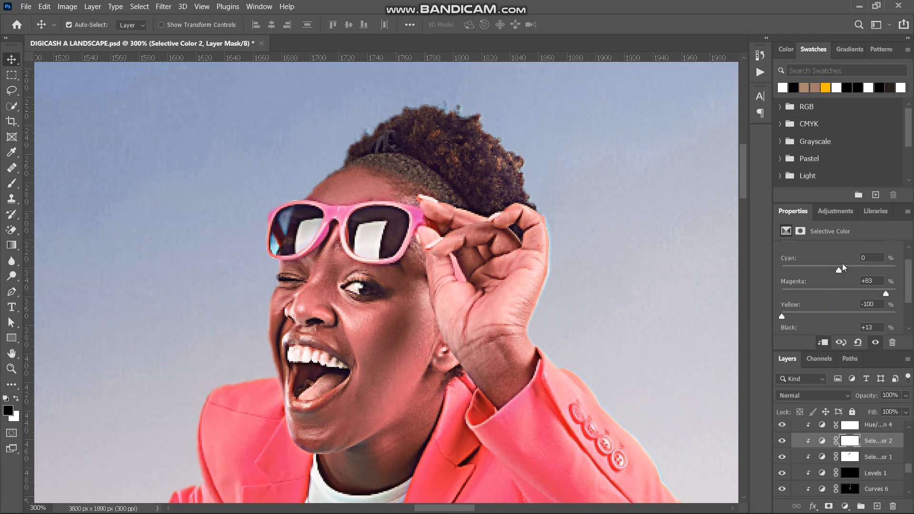
{"action": "left_click_drag", "start_coordinate": [838, 270], "coordinate": [856, 278]}
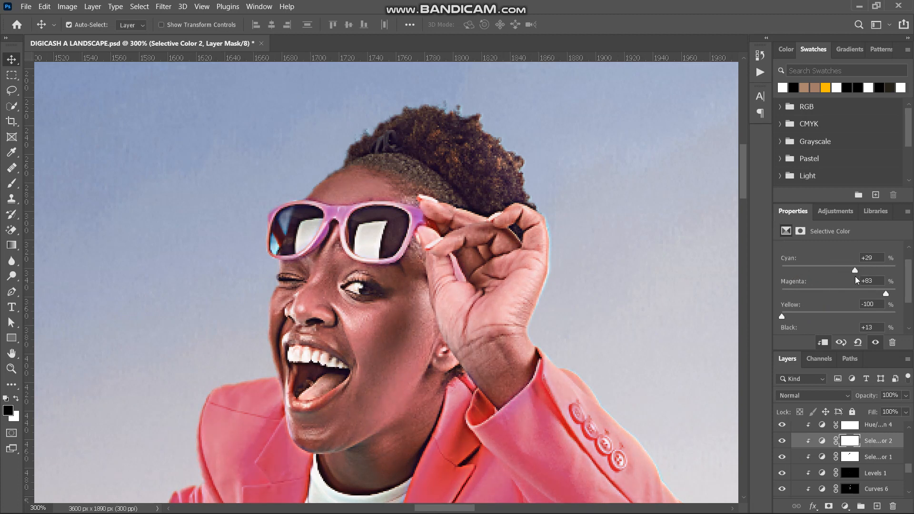
{"action": "key", "text": "ctrl+minus"}
{"action": "key", "text": "ctrl+minus"}
{"action": "key", "text": "ctrl+minus"}
{"action": "key", "text": "ctrl+minus"}
{"action": "key", "text": "ctrl+minus"}
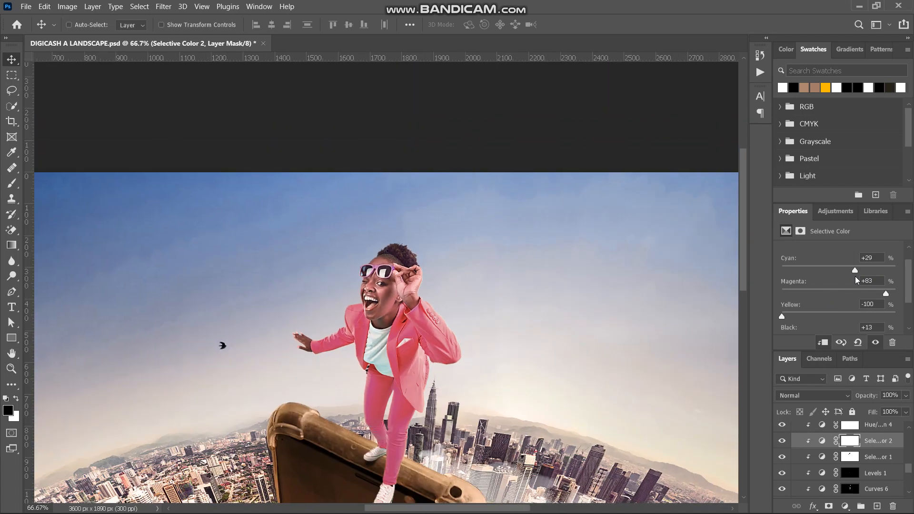
Fine-tune the Yellows' black amount in the Selective Color 2 adjustment while checking the woman's sunglasses up close.
{"action": "key", "text": "ctrl+plus"}
{"action": "key", "text": "ctrl+plus"}
{"action": "key", "text": "ctrl+plus"}
{"action": "key", "text": "ctrl+plus"}
{"action": "key", "text": "ctrl+plus"}
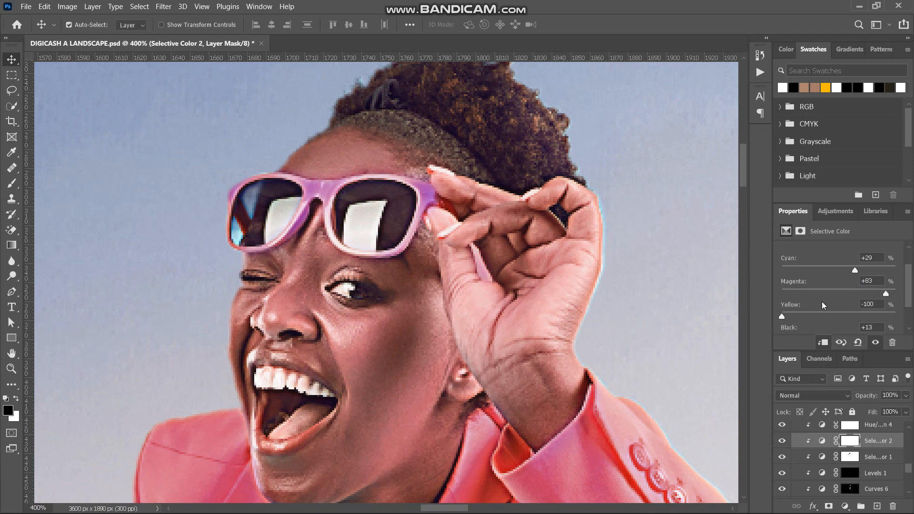
{"action": "scroll", "coordinate": [823, 305], "scroll_direction": "down", "scroll_amount": 1}
{"action": "mouse_move", "coordinate": [784, 299]}
{"action": "left_mouse_down"}
{"action": "mouse_move", "coordinate": [801, 300]}
{"action": "mouse_move", "coordinate": [772, 299]}
{"action": "left_mouse_up"}
{"action": "scroll", "coordinate": [820, 288], "scroll_direction": "down", "scroll_amount": 1}
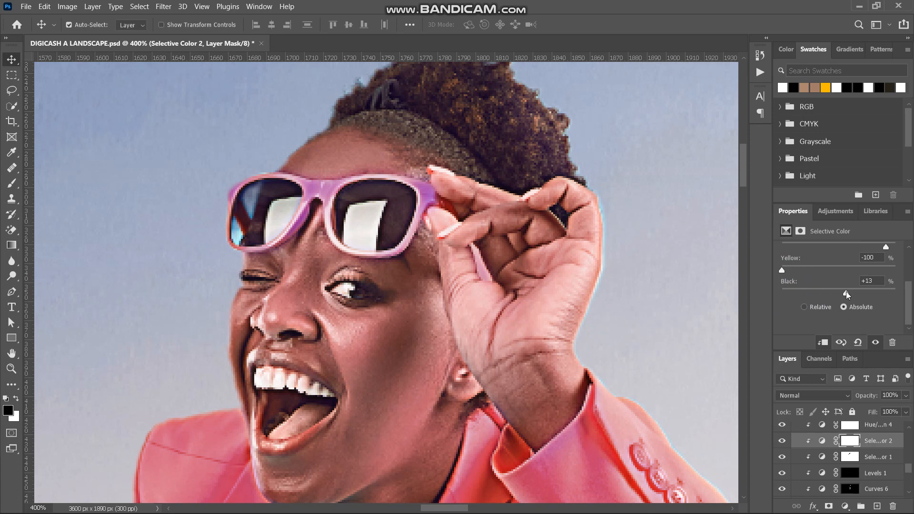
{"action": "mouse_move", "coordinate": [845, 295]}
{"action": "left_mouse_down"}
{"action": "mouse_move", "coordinate": [835, 295]}
{"action": "mouse_move", "coordinate": [862, 295]}
{"action": "mouse_move", "coordinate": [850, 296]}
{"action": "left_mouse_up"}
Invert the Selective Color 2 layer mask to black and choose a soft round brush for painting on it.
{"action": "left_click", "coordinate": [850, 442]}
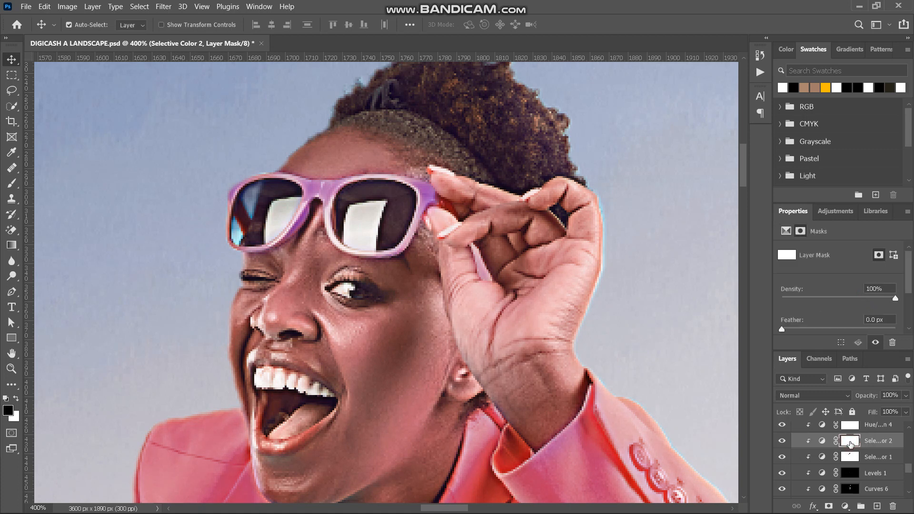
{"action": "key", "text": "ctrl+i"}
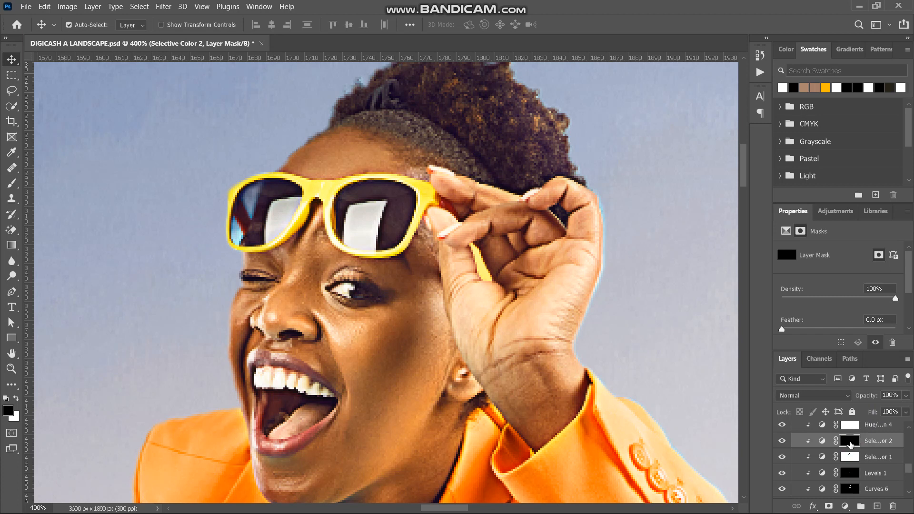
{"action": "left_click", "coordinate": [12, 183]}
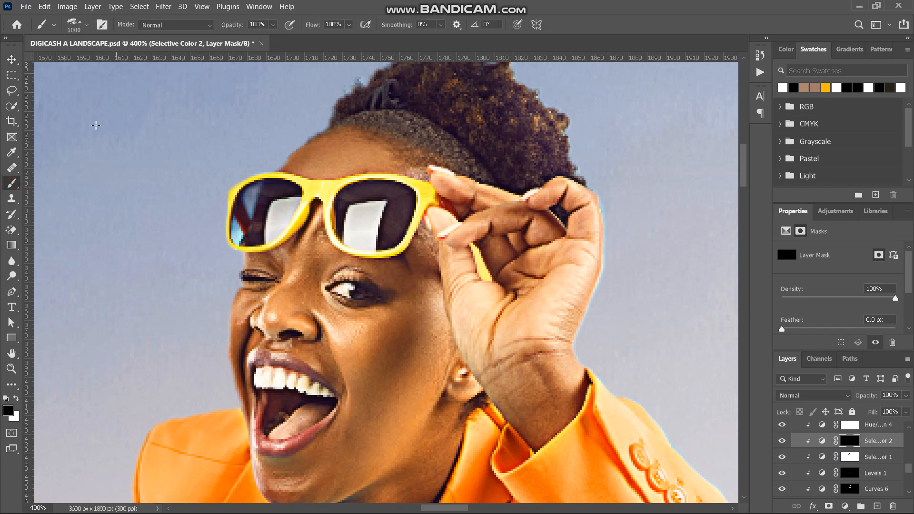
{"action": "left_click", "coordinate": [70, 20]}
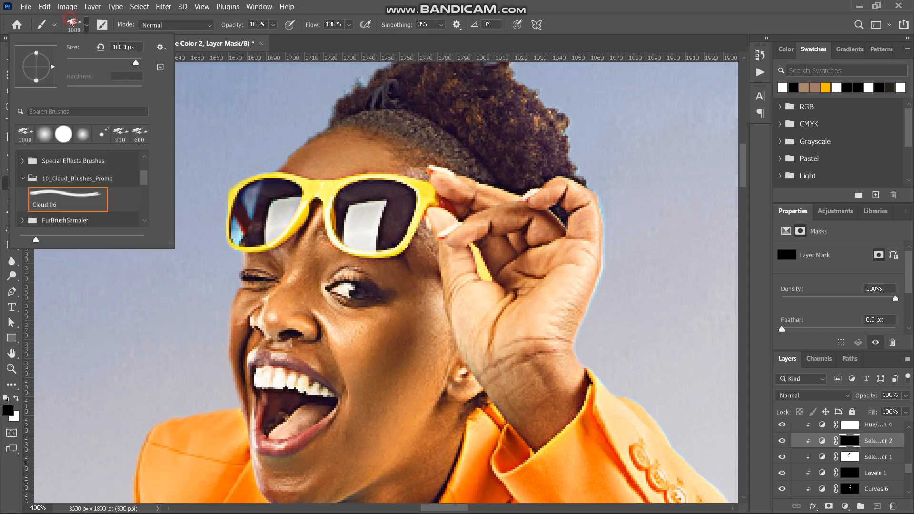
{"action": "left_click", "coordinate": [44, 132]}
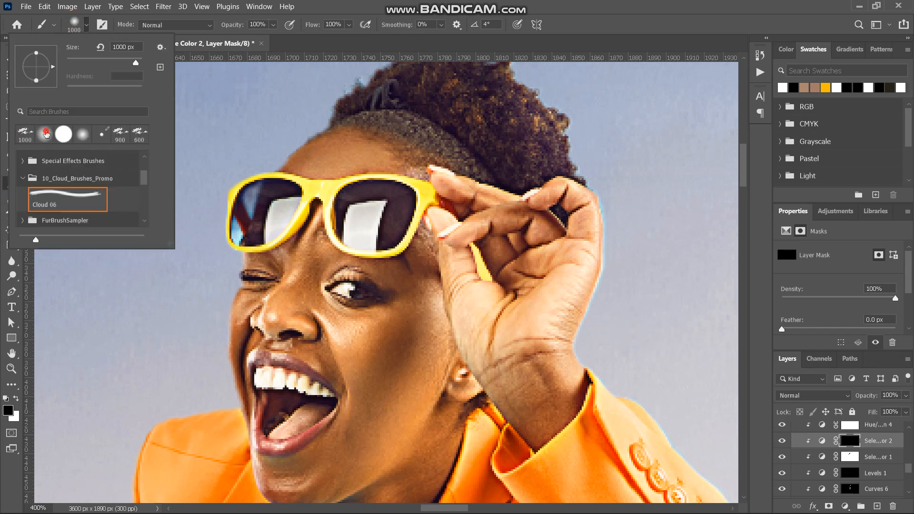
{"action": "left_click", "coordinate": [73, 23]}
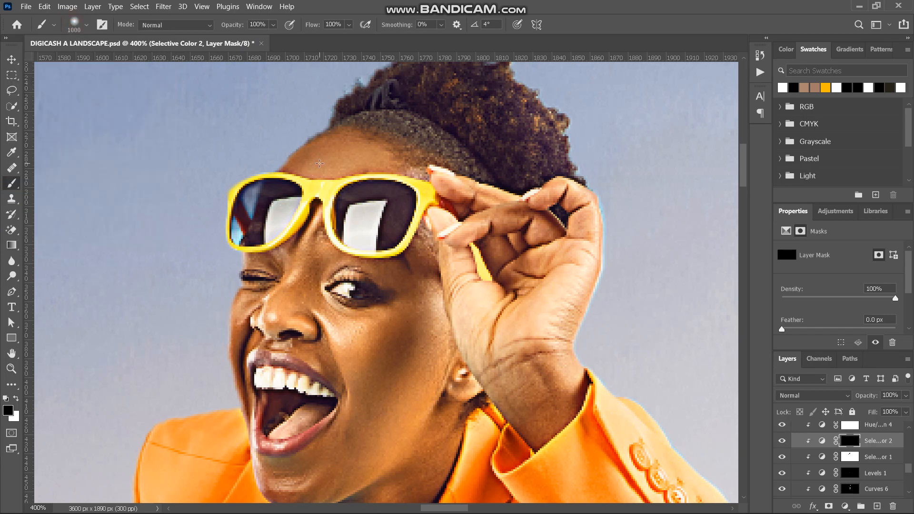
Reduce the brush size to 6 px and make white the painting colour.
{"action": "key", "text": "ctrl+minus"}
{"action": "key", "text": "ctrl+minus"}
{"action": "key", "text": "ctrl+minus"}
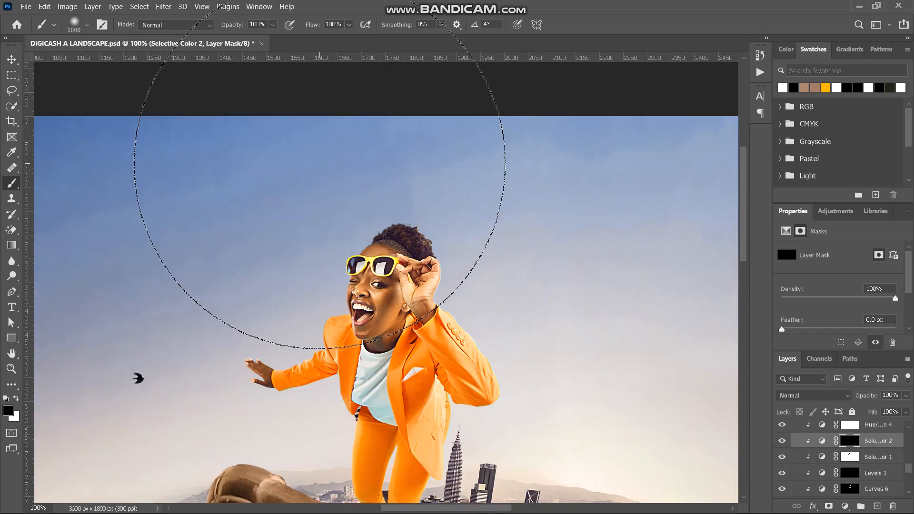
{"action": "key", "text": "bracketleft"}
{"action": "key", "text": "bracketleft"}
{"action": "key", "text": "bracketleft"}
{"action": "key", "text": "bracketleft"}
{"action": "key", "text": "bracketleft"}
{"action": "key", "text": "bracketleft"}
{"action": "key", "text": "bracketleft"}
{"action": "key", "text": "bracketleft"}
{"action": "key", "text": "bracketleft"}
{"action": "key", "text": "bracketleft"}
{"action": "key", "text": "bracketleft"}
{"action": "key", "text": "bracketleft"}
{"action": "key", "text": "bracketleft"}
{"action": "key", "text": "bracketleft"}
{"action": "key", "text": "bracketleft"}
{"action": "key", "text": "bracketleft"}
{"action": "key", "text": "bracketleft"}
{"action": "key", "text": "bracketleft"}
{"action": "key", "text": "bracketleft"}
{"action": "key", "text": "bracketleft"}
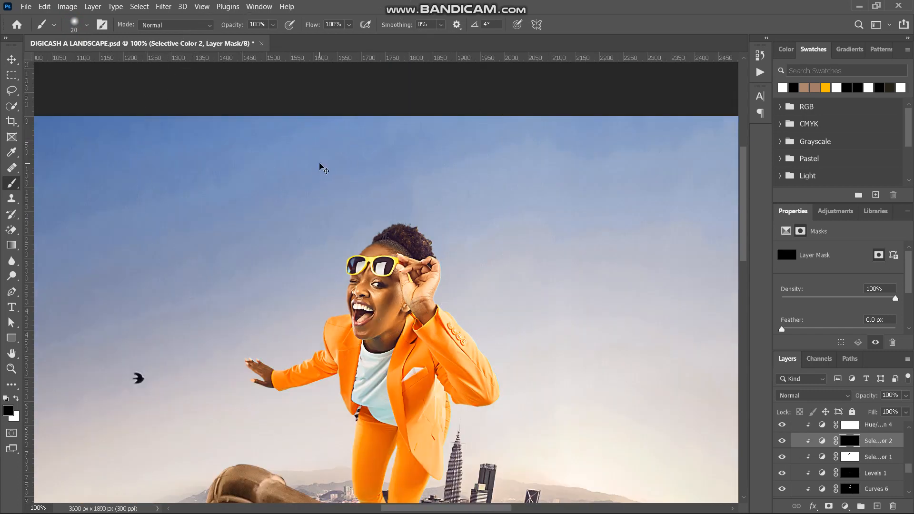
{"action": "key", "text": "ctrl+plus"}
{"action": "key", "text": "ctrl+plus"}
{"action": "key", "text": "ctrl+plus"}
{"action": "key", "text": "ctrl+plus"}
{"action": "key", "text": "ctrl+plus"}
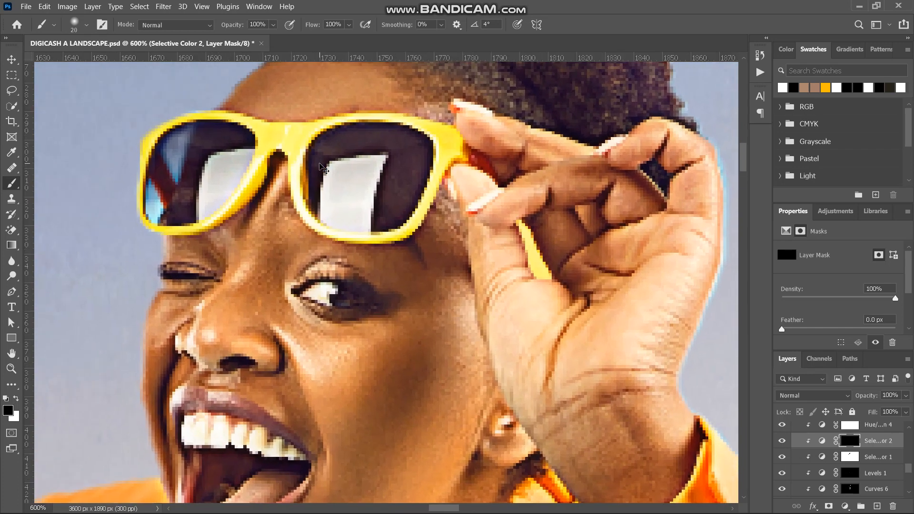
{"action": "key", "text": "ctrl+plus"}
{"action": "key", "text": "bracketleft"}
{"action": "key", "text": "bracketleft"}
{"action": "key", "text": "bracketleft"}
{"action": "key", "text": "bracketleft"}
{"action": "key", "text": "bracketleft"}
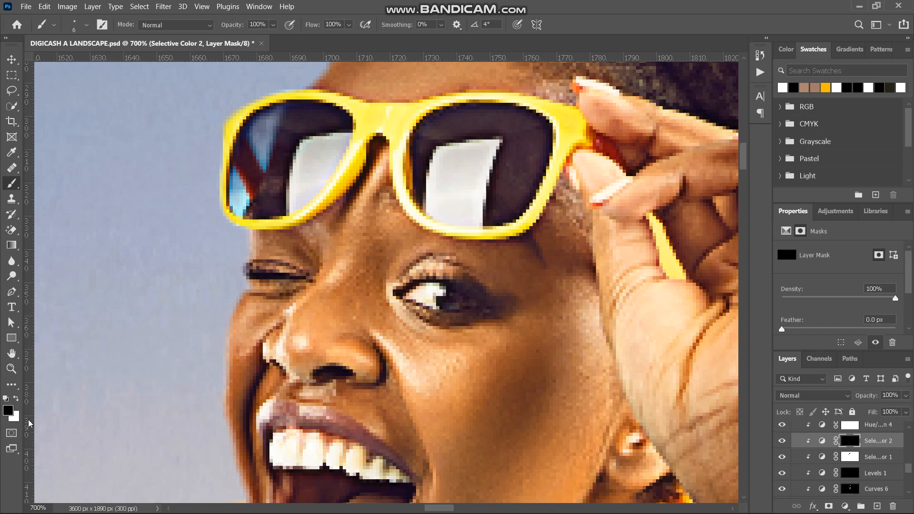
{"action": "left_click", "coordinate": [16, 398]}
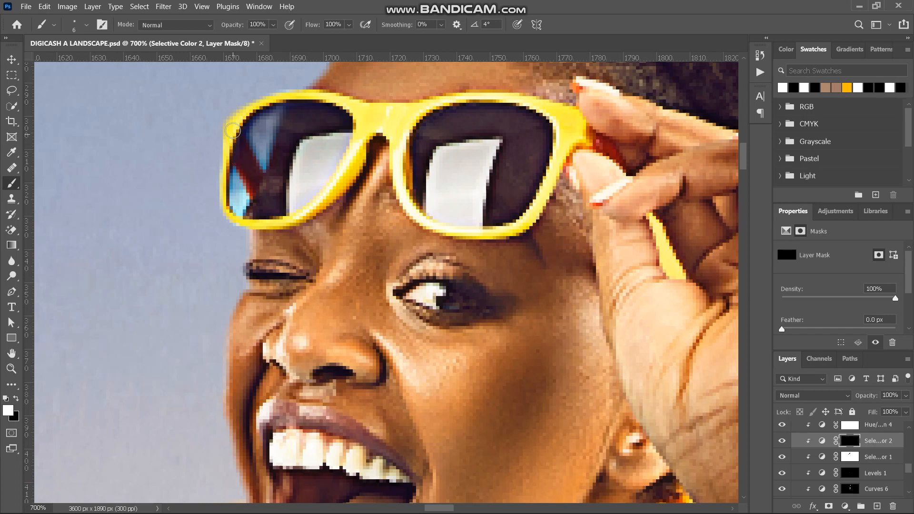
Paint white on the Selective Color 2 mask over the whole sunglasses frame, including the temple piece showing behind the hand.
{"action": "left_click", "coordinate": [236, 115]}
{"action": "mouse_move", "coordinate": [232, 133]}
{"action": "left_mouse_down"}
{"action": "mouse_move", "coordinate": [254, 99]}
{"action": "mouse_move", "coordinate": [237, 116]}
{"action": "mouse_move", "coordinate": [286, 92]}
{"action": "mouse_move", "coordinate": [345, 105]}
{"action": "mouse_move", "coordinate": [282, 102]}
{"action": "mouse_move", "coordinate": [356, 116]}
{"action": "mouse_move", "coordinate": [340, 105]}
{"action": "mouse_move", "coordinate": [405, 109]}
{"action": "mouse_move", "coordinate": [358, 130]}
{"action": "mouse_move", "coordinate": [364, 119]}
{"action": "mouse_move", "coordinate": [339, 178]}
{"action": "mouse_move", "coordinate": [358, 162]}
{"action": "mouse_move", "coordinate": [316, 205]}
{"action": "mouse_move", "coordinate": [335, 185]}
{"action": "mouse_move", "coordinate": [276, 226]}
{"action": "mouse_move", "coordinate": [294, 215]}
{"action": "mouse_move", "coordinate": [235, 220]}
{"action": "mouse_move", "coordinate": [248, 217]}
{"action": "mouse_move", "coordinate": [226, 197]}
{"action": "mouse_move", "coordinate": [227, 147]}
{"action": "left_mouse_up"}
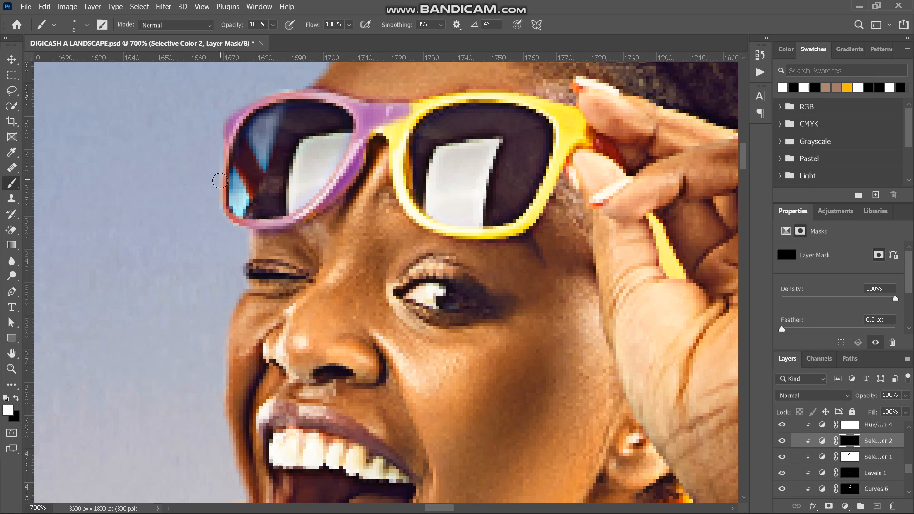
{"action": "scroll", "coordinate": [292, 90], "scroll_direction": "right", "scroll_amount": 2}
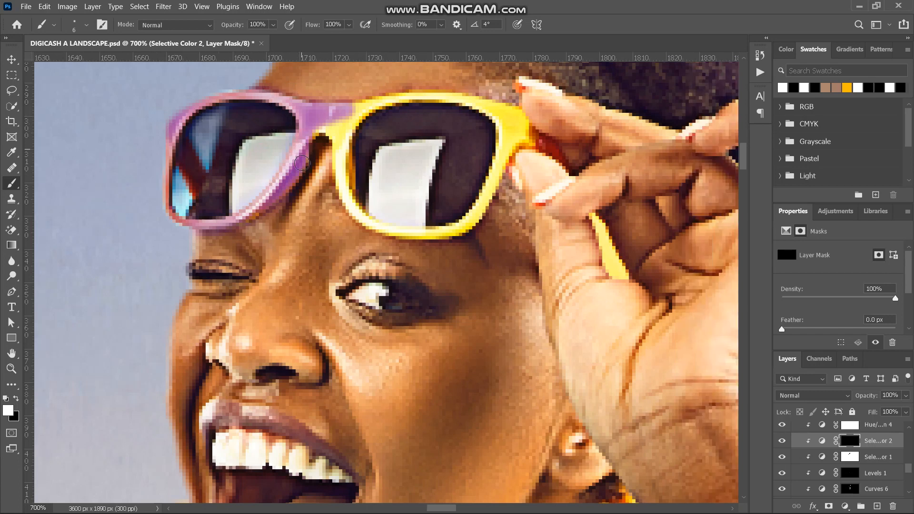
{"action": "mouse_move", "coordinate": [279, 191]}
{"action": "left_mouse_down"}
{"action": "mouse_move", "coordinate": [305, 137]}
{"action": "mouse_move", "coordinate": [331, 123]}
{"action": "mouse_move", "coordinate": [320, 128]}
{"action": "mouse_move", "coordinate": [341, 130]}
{"action": "mouse_move", "coordinate": [342, 139]}
{"action": "mouse_move", "coordinate": [342, 129]}
{"action": "mouse_move", "coordinate": [353, 206]}
{"action": "mouse_move", "coordinate": [345, 198]}
{"action": "mouse_move", "coordinate": [369, 219]}
{"action": "mouse_move", "coordinate": [422, 234]}
{"action": "mouse_move", "coordinate": [476, 223]}
{"action": "mouse_move", "coordinate": [467, 228]}
{"action": "mouse_move", "coordinate": [491, 193]}
{"action": "mouse_move", "coordinate": [473, 217]}
{"action": "mouse_move", "coordinate": [507, 128]}
{"action": "mouse_move", "coordinate": [505, 149]}
{"action": "mouse_move", "coordinate": [510, 125]}
{"action": "mouse_move", "coordinate": [529, 131]}
{"action": "mouse_move", "coordinate": [509, 141]}
{"action": "mouse_move", "coordinate": [550, 147]}
{"action": "left_mouse_up"}
{"action": "mouse_move", "coordinate": [592, 215]}
{"action": "left_mouse_down"}
{"action": "mouse_move", "coordinate": [621, 272]}
{"action": "mouse_move", "coordinate": [608, 267]}
{"action": "mouse_move", "coordinate": [618, 271]}
{"action": "mouse_move", "coordinate": [601, 228]}
{"action": "mouse_move", "coordinate": [627, 272]}
{"action": "left_mouse_up"}
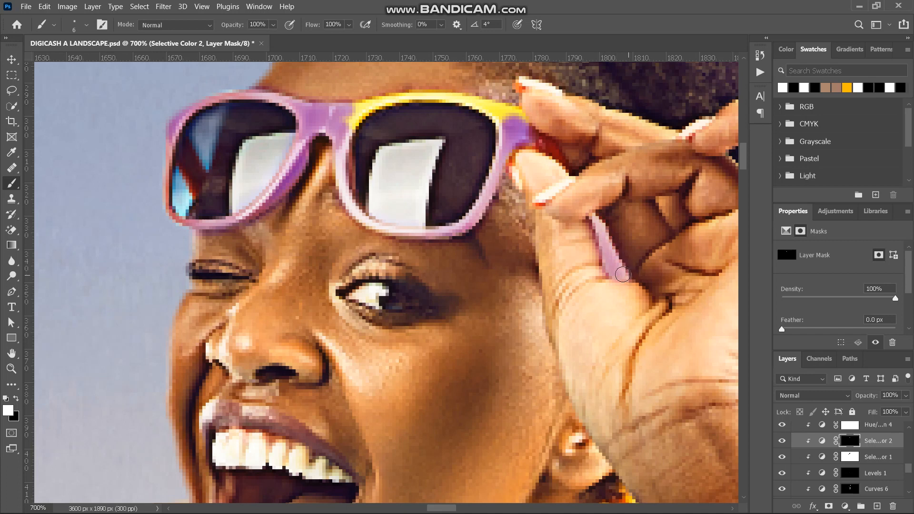
{"action": "scroll", "coordinate": [619, 273], "scroll_direction": "up", "scroll_amount": 3}
{"action": "mouse_move", "coordinate": [352, 184]}
{"action": "left_mouse_down"}
{"action": "mouse_move", "coordinate": [367, 161]}
{"action": "mouse_move", "coordinate": [356, 165]}
{"action": "mouse_move", "coordinate": [369, 162]}
{"action": "mouse_move", "coordinate": [351, 180]}
{"action": "mouse_move", "coordinate": [402, 160]}
{"action": "mouse_move", "coordinate": [375, 162]}
{"action": "mouse_move", "coordinate": [425, 152]}
{"action": "mouse_move", "coordinate": [468, 158]}
{"action": "mouse_move", "coordinate": [396, 165]}
{"action": "mouse_move", "coordinate": [477, 171]}
{"action": "mouse_move", "coordinate": [485, 161]}
{"action": "mouse_move", "coordinate": [502, 168]}
{"action": "mouse_move", "coordinate": [479, 172]}
{"action": "mouse_move", "coordinate": [491, 179]}
{"action": "mouse_move", "coordinate": [499, 169]}
{"action": "mouse_move", "coordinate": [521, 192]}
{"action": "left_mouse_up"}
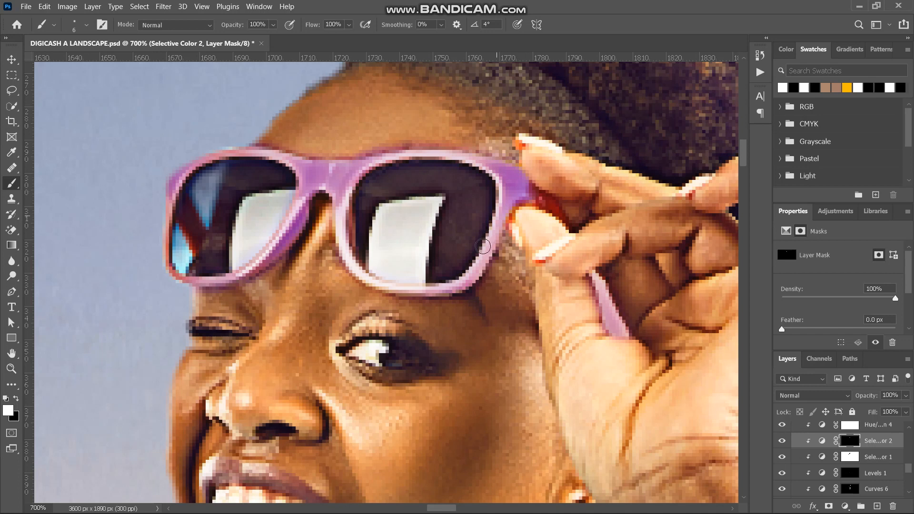
Clean up the mask along the upper edge of the sunglasses frame with a 4 px black brush.
{"action": "key", "text": "ctrl+minus"}
{"action": "key", "text": "ctrl+minus"}
{"action": "key", "text": "ctrl+minus"}
{"action": "key", "text": "ctrl+minus"}
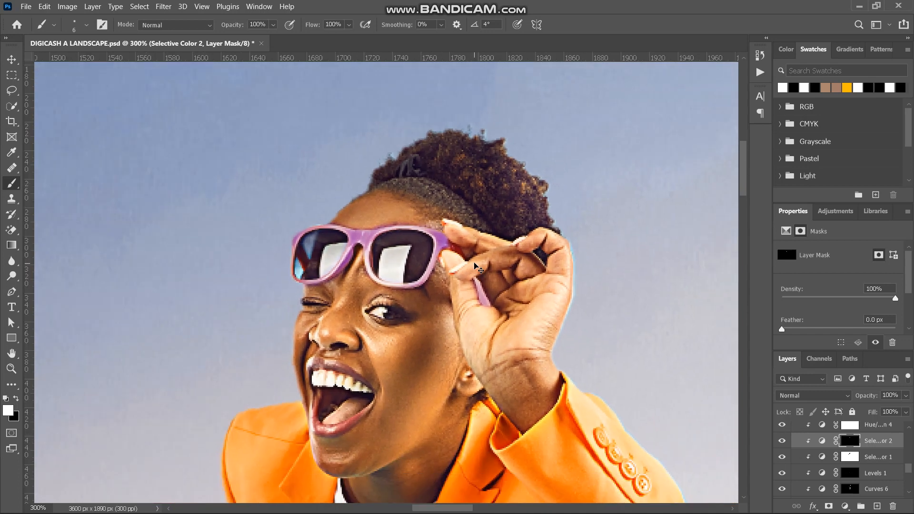
{"action": "key", "text": "ctrl+plus"}
{"action": "key", "text": "ctrl+plus"}
{"action": "left_click", "coordinate": [279, 193]}
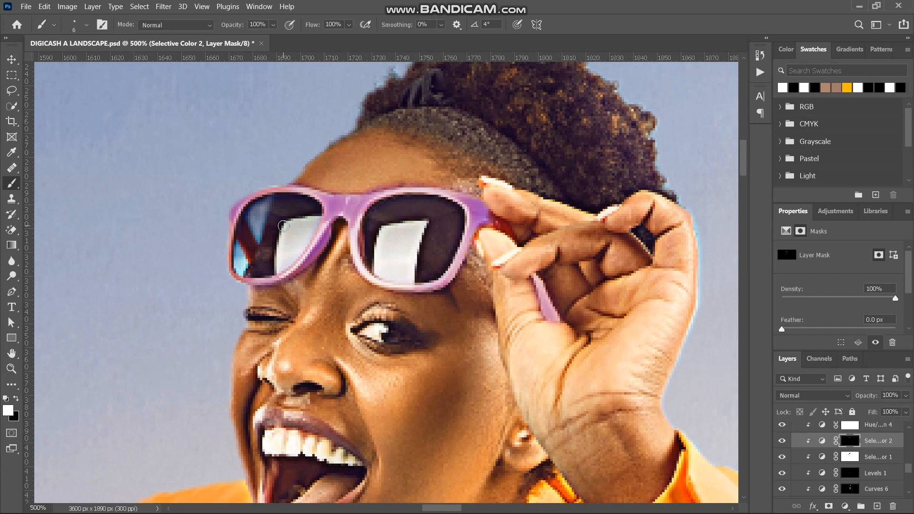
{"action": "key", "text": "x"}
{"action": "left_click_drag", "start_coordinate": [282, 180], "coordinate": [309, 180]}
{"action": "key", "text": "x"}
{"action": "key", "text": "x"}
{"action": "left_click_drag", "start_coordinate": [362, 187], "coordinate": [354, 188]}
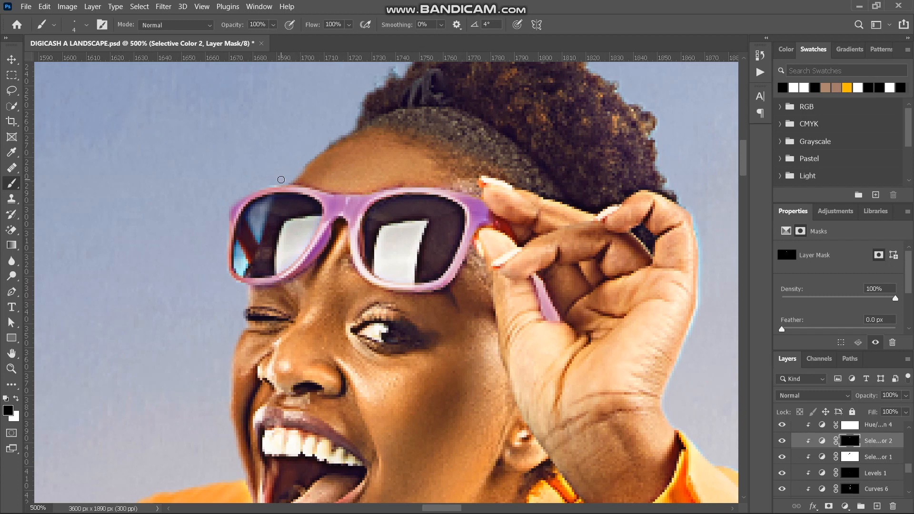
Compare the sunglasses in the wider composite with the Selective Color 2 layer hidden and shown.
{"action": "key", "text": "ctrl+minus"}
{"action": "key", "text": "ctrl+minus"}
{"action": "key", "text": "ctrl+minus"}
{"action": "key", "text": "ctrl+minus"}
{"action": "key", "text": "ctrl+minus"}
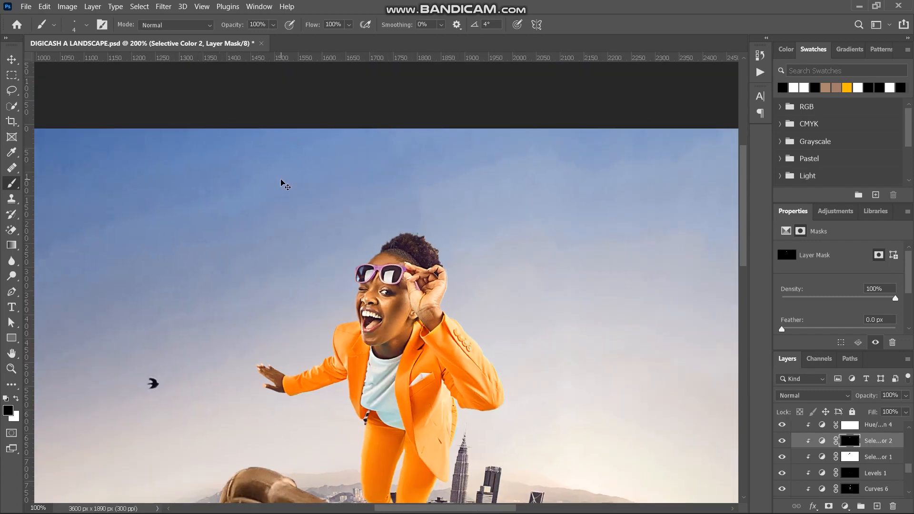
{"action": "key", "text": "ctrl+minus"}
{"action": "scroll", "coordinate": [471, 241], "scroll_direction": "down", "scroll_amount": 2}
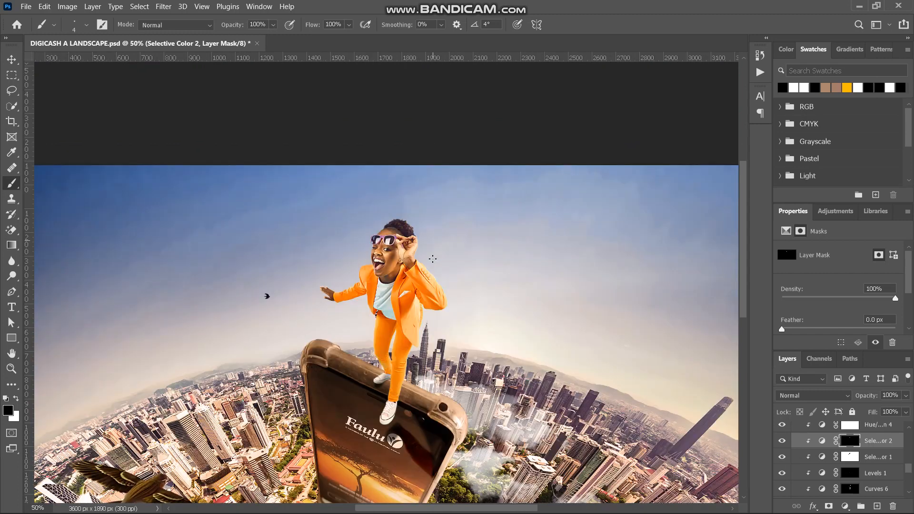
{"action": "left_click", "coordinate": [783, 440]}
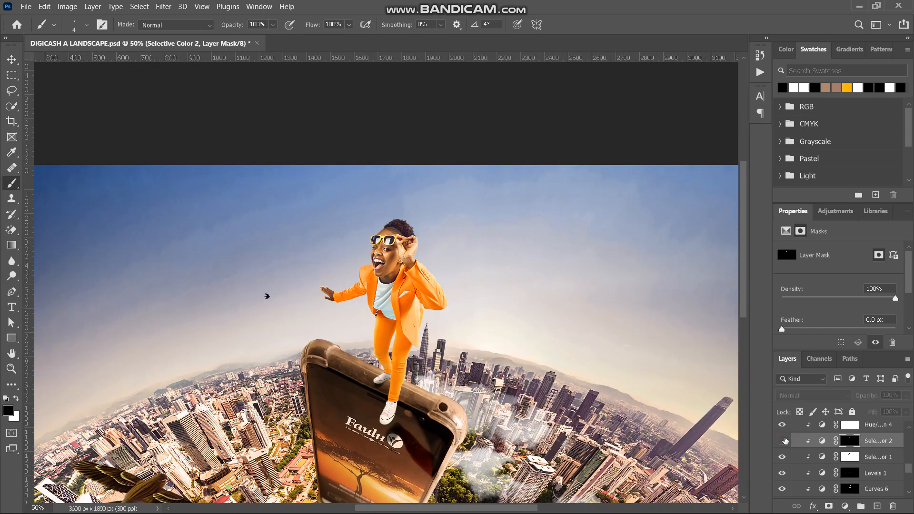
{"action": "left_click", "coordinate": [783, 440]}
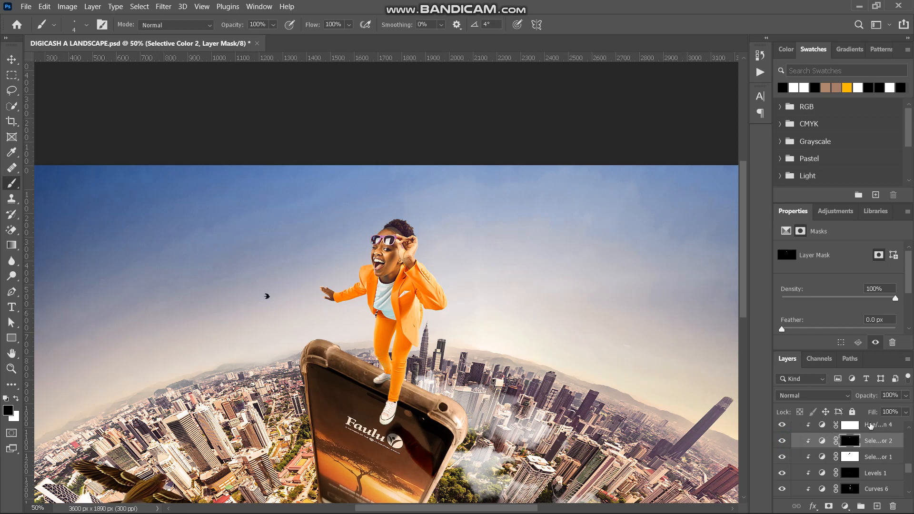
Add a clipped Photo Filter above Hue/Saturation 4 using Warming Filter (85) at 21% density.
{"action": "left_click", "coordinate": [869, 425]}
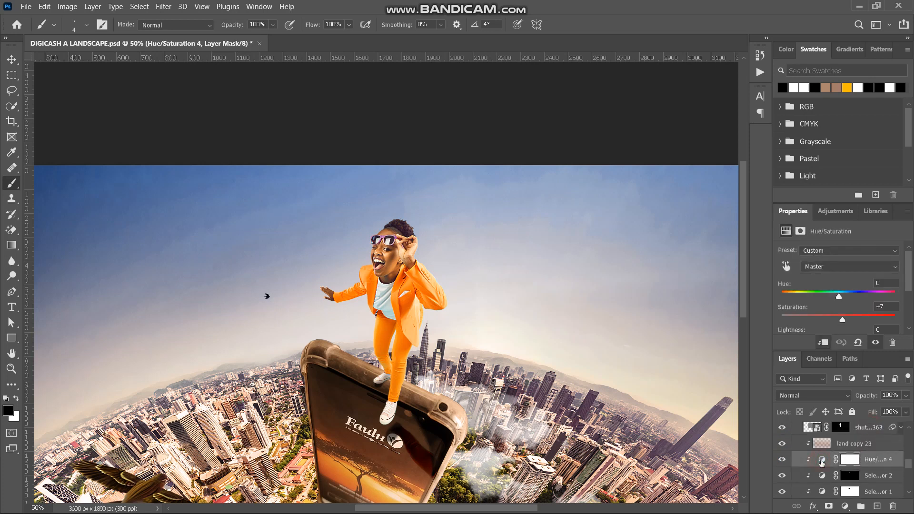
{"action": "left_click", "coordinate": [821, 460]}
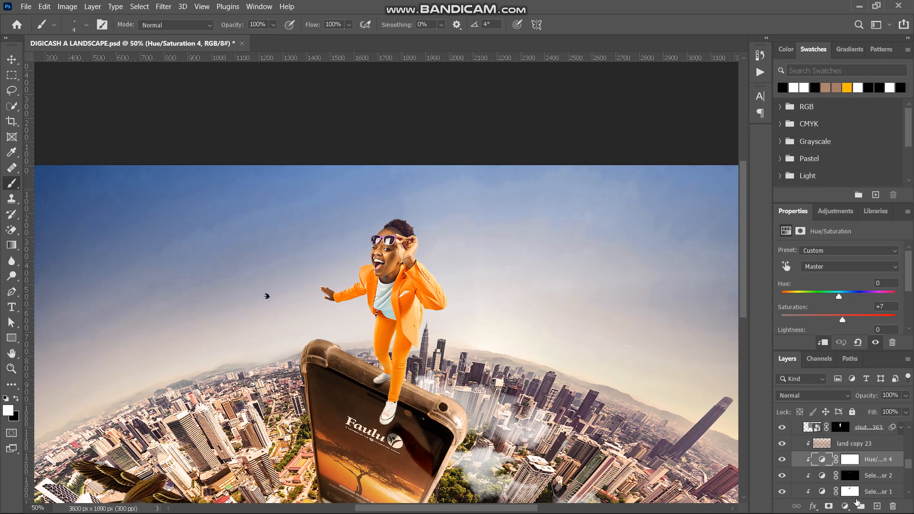
{"action": "left_click", "coordinate": [847, 507]}
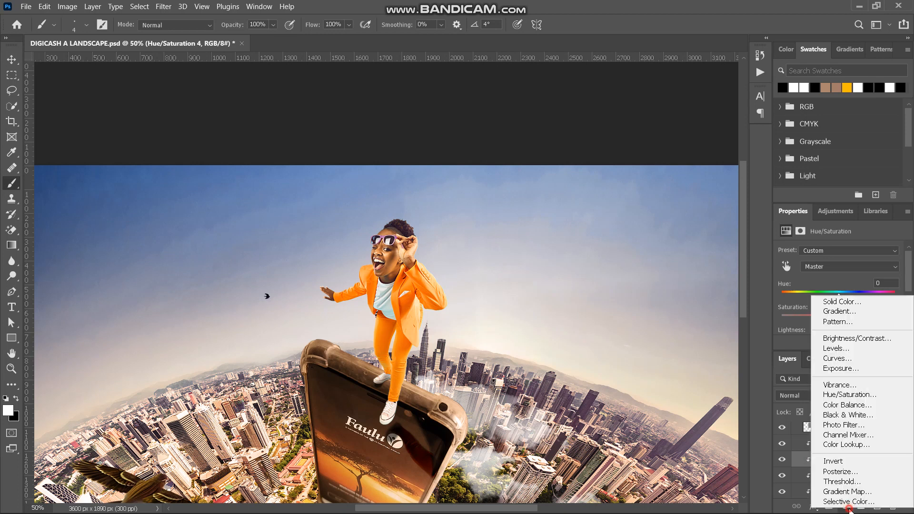
{"action": "left_click", "coordinate": [829, 425]}
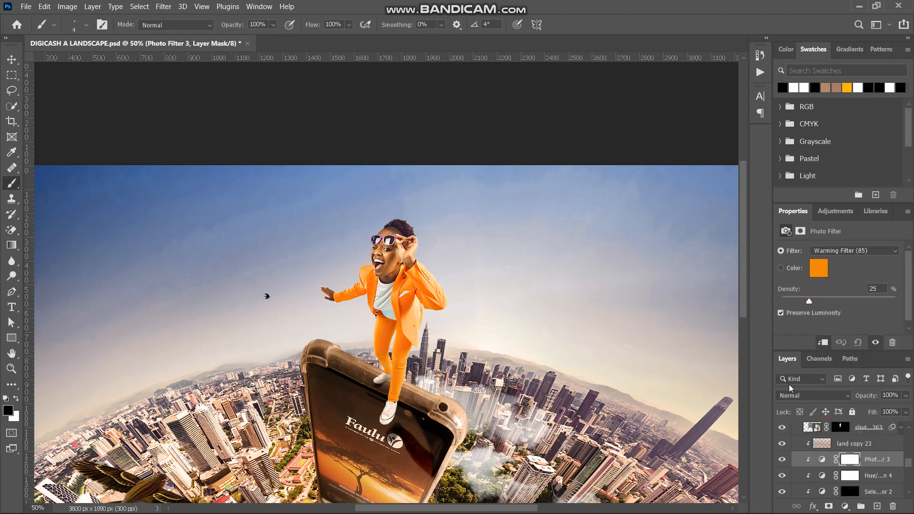
{"action": "left_click_drag", "start_coordinate": [807, 303], "coordinate": [841, 303]}
{"action": "left_click_drag", "start_coordinate": [804, 308], "coordinate": [804, 309]}
Collapse the lady group and make Layer 7 visible, comparing the whole composite with and without its clouds.
{"action": "scroll", "coordinate": [386, 305], "scroll_direction": "down", "scroll_amount": 3}
{"action": "scroll", "coordinate": [852, 450], "scroll_direction": "up", "scroll_amount": 3}
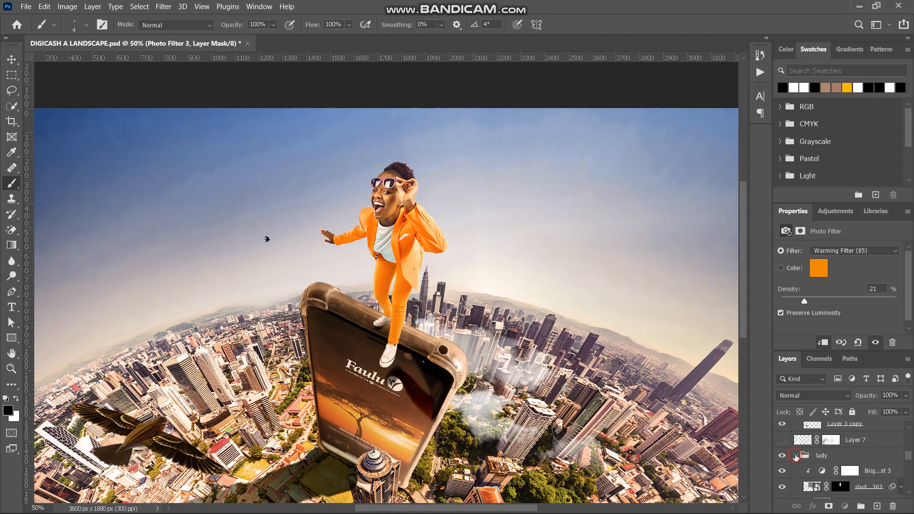
{"action": "left_click", "coordinate": [795, 455]}
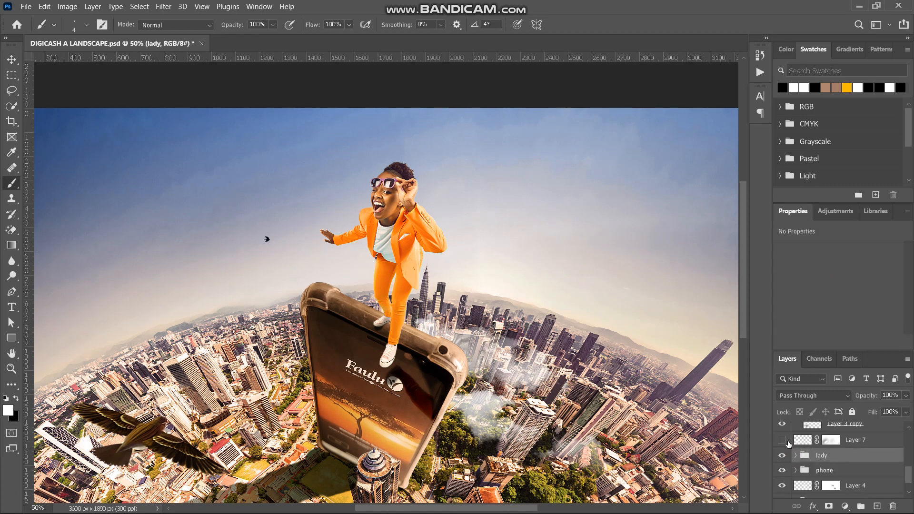
{"action": "left_click", "coordinate": [787, 443]}
{"action": "left_click", "coordinate": [783, 440]}
{"action": "key", "text": "ctrl+0"}
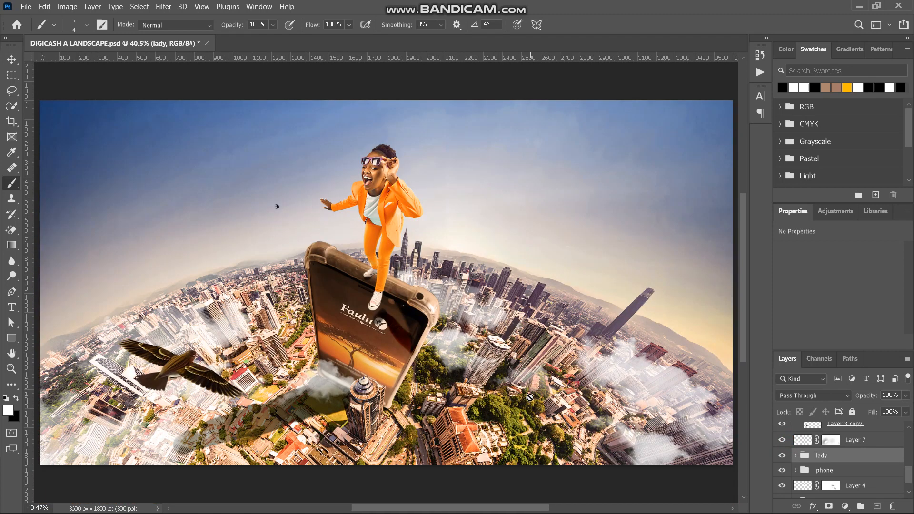
{"action": "left_click", "coordinate": [782, 440]}
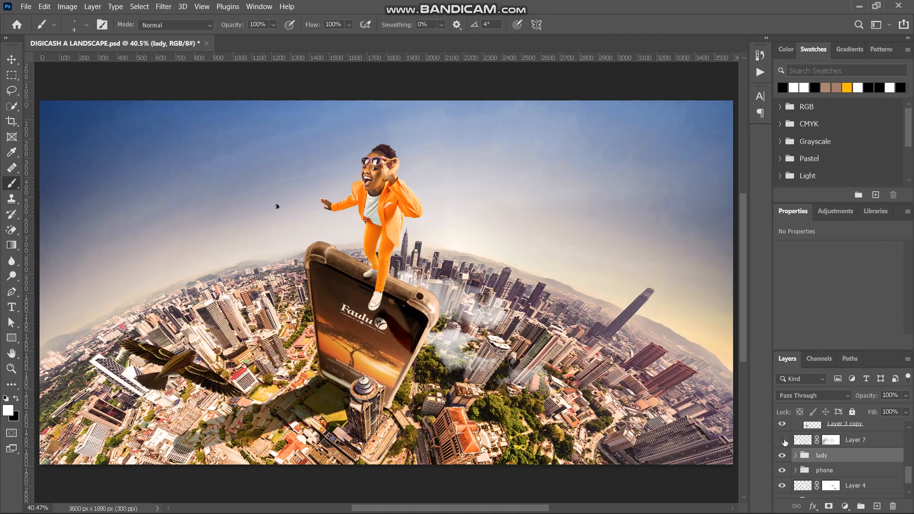
{"action": "left_click", "coordinate": [783, 440]}
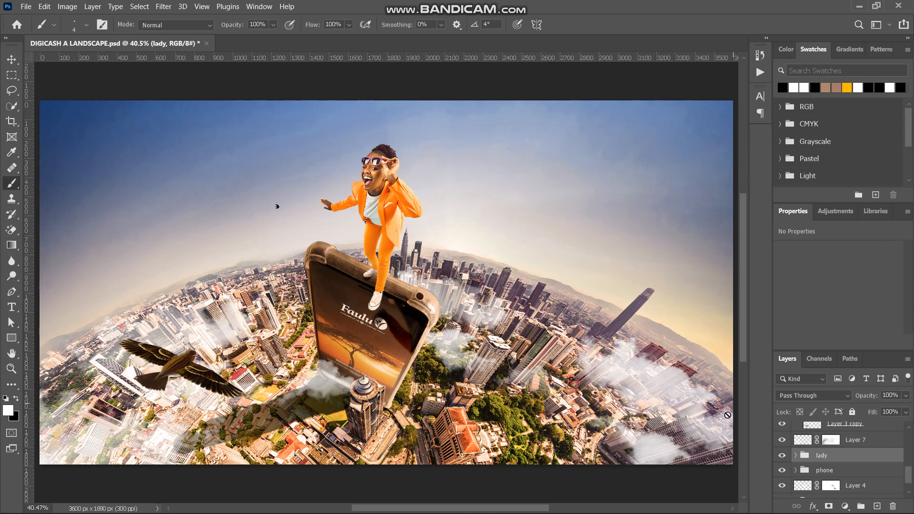
{"action": "scroll", "coordinate": [811, 456], "scroll_direction": "up", "scroll_amount": 1}
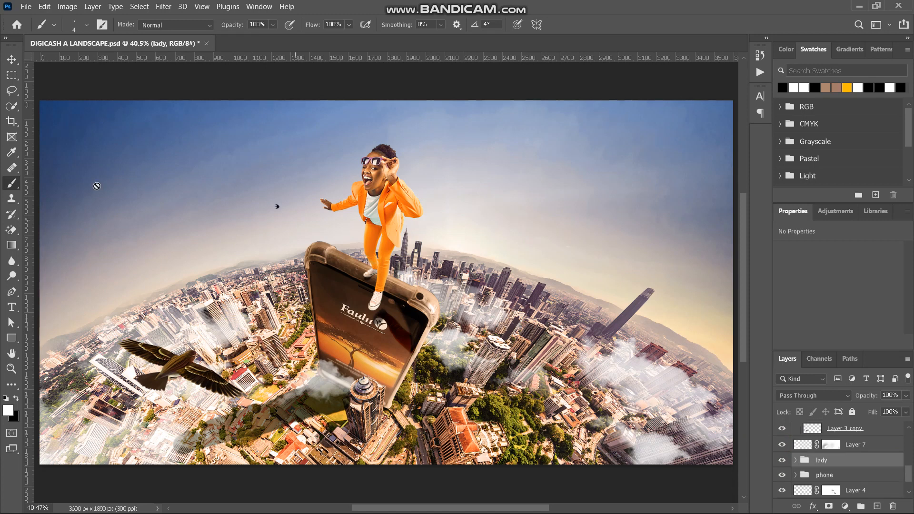
{"action": "left_click", "coordinate": [11, 60]}
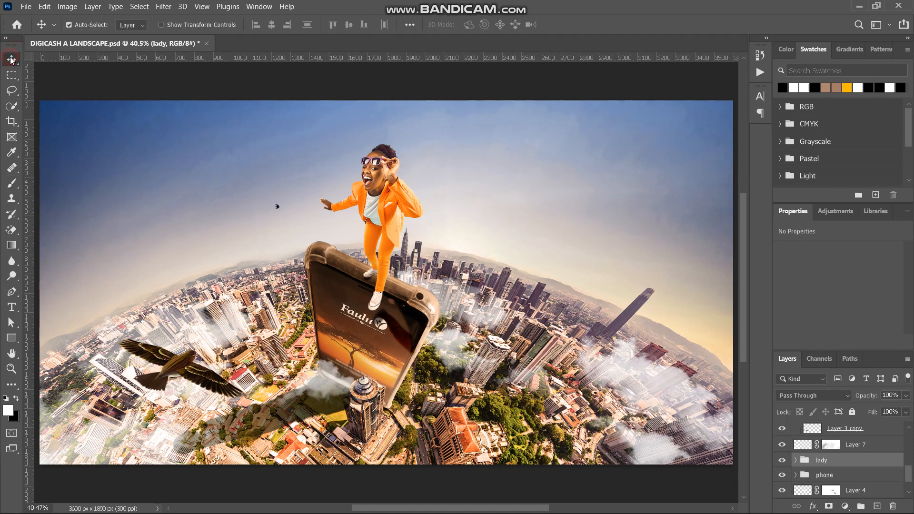
Check Layer 3 copy of the bird and hide its clipped Curves 8, Hue/Saturation 5 and land copy 24 layers.
{"action": "scroll", "coordinate": [824, 454], "scroll_direction": "up", "scroll_amount": 2}
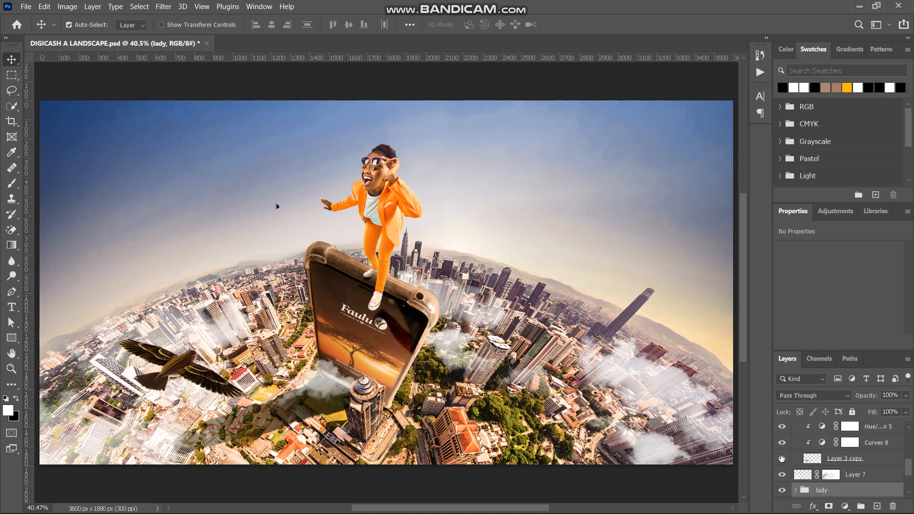
{"action": "left_click", "coordinate": [778, 461]}
{"action": "left_click", "coordinate": [777, 460]}
{"action": "left_click", "coordinate": [810, 458]}
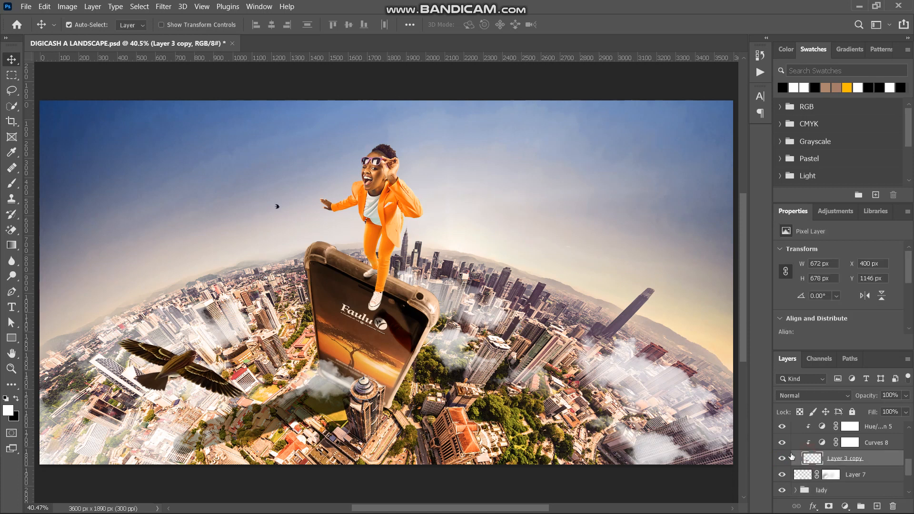
{"action": "left_click", "coordinate": [782, 443]}
{"action": "scroll", "coordinate": [783, 445], "scroll_direction": "up", "scroll_amount": 1}
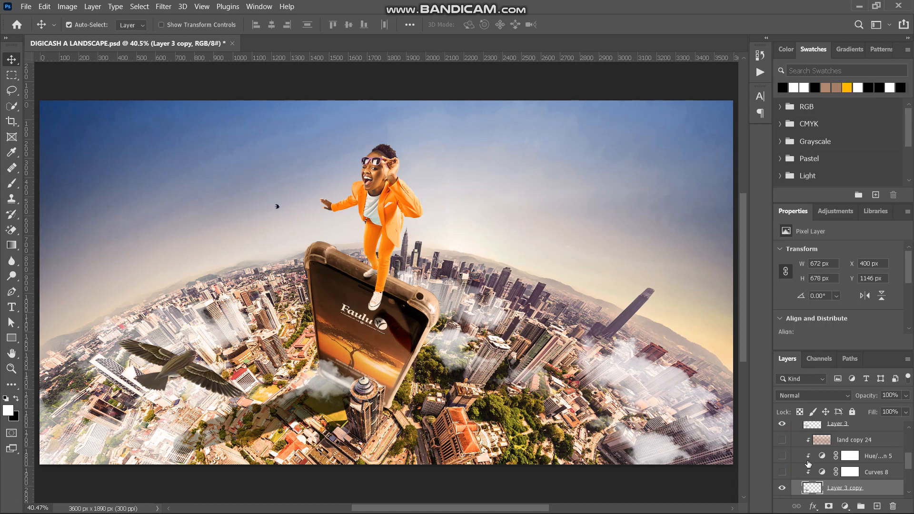
{"action": "scroll", "coordinate": [808, 463], "scroll_direction": "up", "scroll_amount": 1}
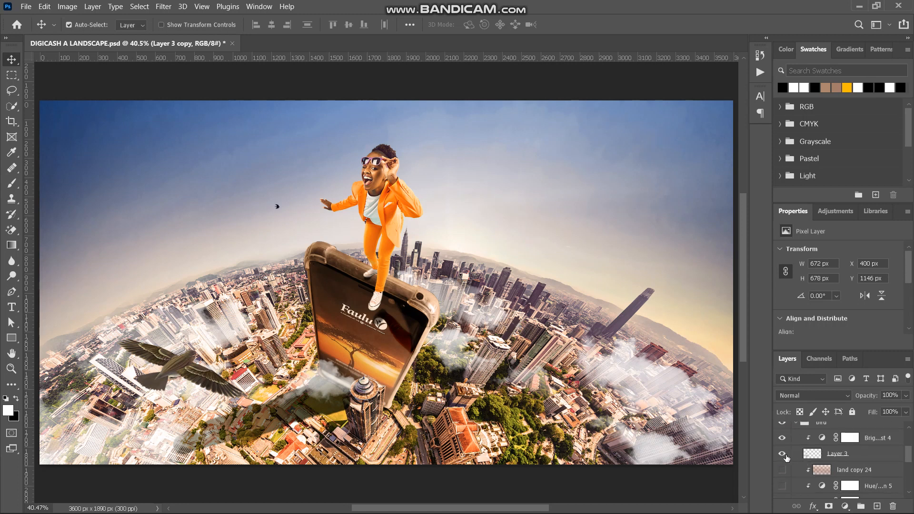
Compare the bird's feather detail at 200% with Layer 3 hidden and shown.
{"action": "left_click", "coordinate": [814, 454]}
{"action": "left_click", "coordinate": [783, 453]}
{"action": "left_click", "coordinate": [783, 454]}
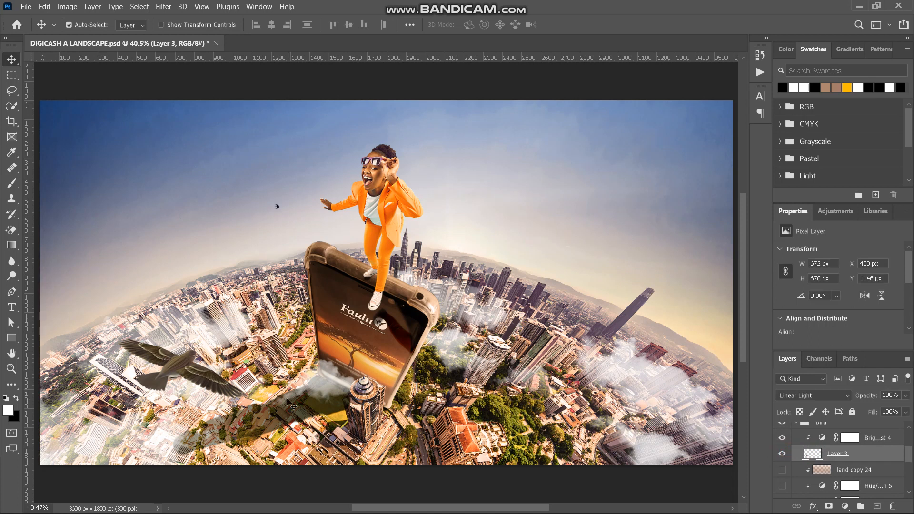
{"action": "scroll", "coordinate": [292, 405], "scroll_direction": "left", "scroll_amount": 3}
{"action": "scroll", "coordinate": [289, 404], "scroll_direction": "left", "scroll_amount": 10}
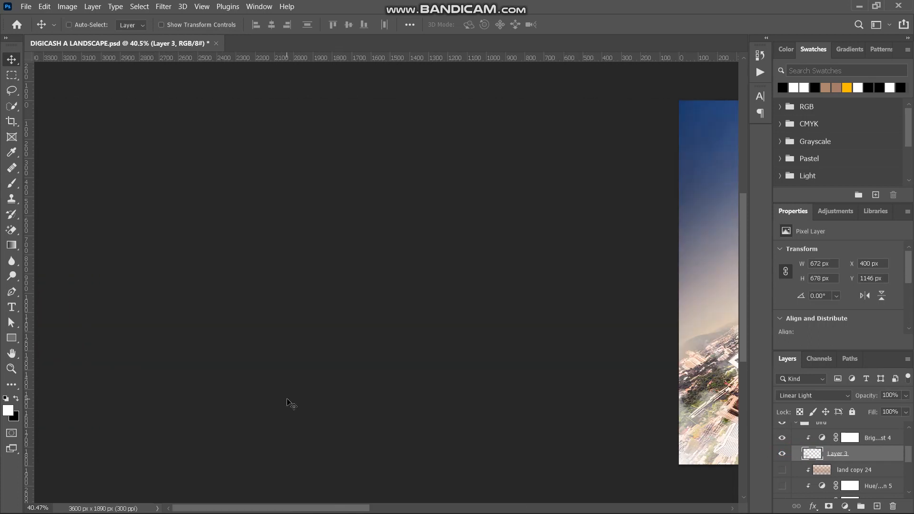
{"action": "scroll", "coordinate": [292, 405], "scroll_direction": "right", "scroll_amount": 10}
{"action": "key", "text": "ctrl+plus"}
{"action": "key", "text": "ctrl+plus"}
{"action": "key", "text": "ctrl+plus"}
{"action": "key", "text": "ctrl+plus"}
{"action": "scroll", "coordinate": [287, 402], "scroll_direction": "down", "scroll_amount": 4}
{"action": "scroll", "coordinate": [287, 403], "scroll_direction": "up", "scroll_amount": 1}
{"action": "scroll", "coordinate": [287, 403], "scroll_direction": "left", "scroll_amount": 1}
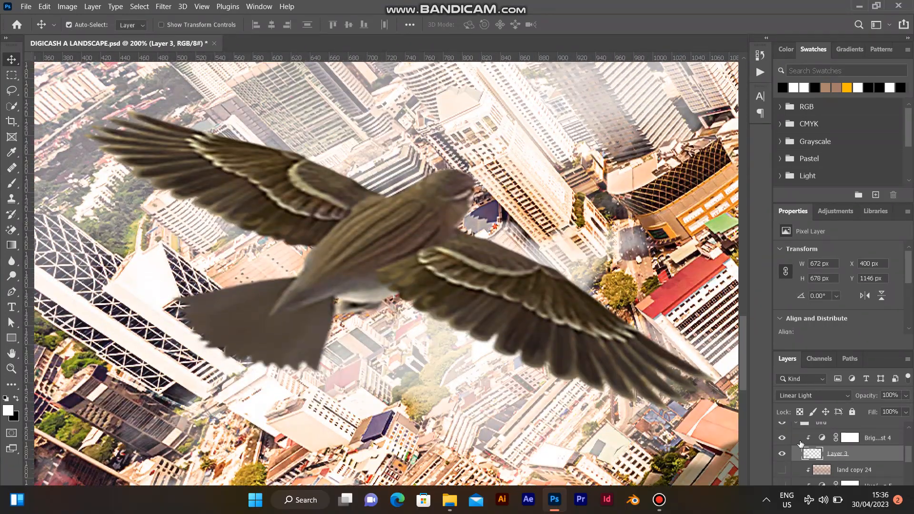
{"action": "left_click", "coordinate": [783, 458]}
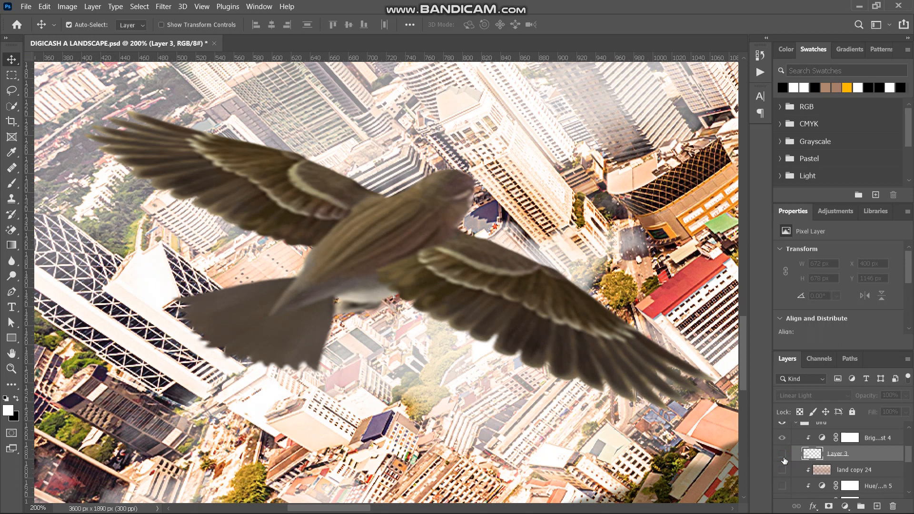
{"action": "left_click", "coordinate": [783, 457]}
{"action": "left_click", "coordinate": [783, 458]}
{"action": "left_click", "coordinate": [783, 458]}
Compare the bird with the Brightness/Contrast 4 adjustment and Layer 3 hidden and shown, leaving both visible.
{"action": "left_click", "coordinate": [784, 438]}
{"action": "left_click", "coordinate": [783, 453]}
{"action": "left_click", "coordinate": [783, 453]}
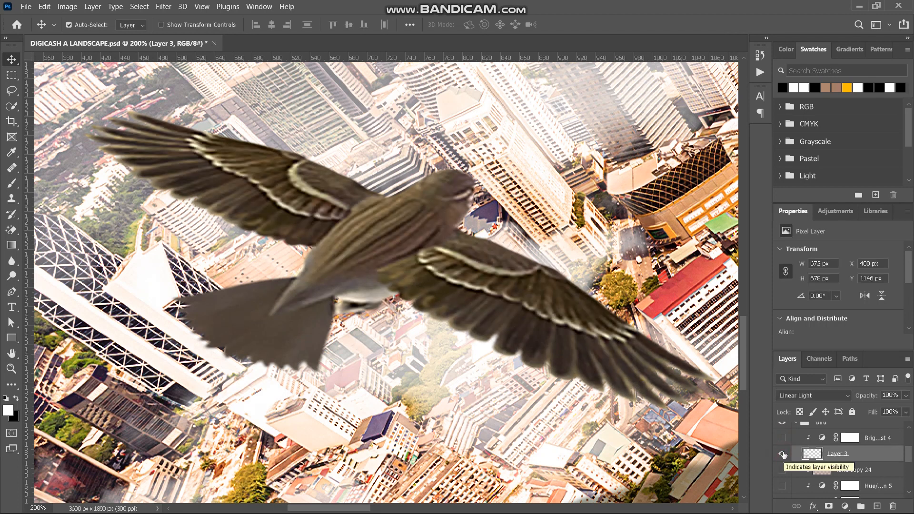
{"action": "left_click", "coordinate": [783, 438]}
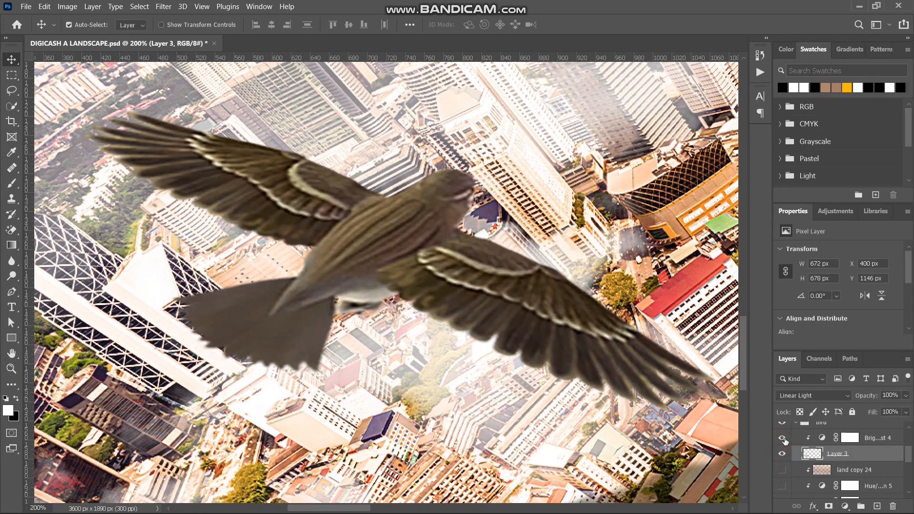
Show the bird's land copy 24, Hue/Saturation 5 and Curves 8 layers again, reviewing the settings of each.
{"action": "key", "text": "ctrl+minus"}
{"action": "key", "text": "ctrl+minus"}
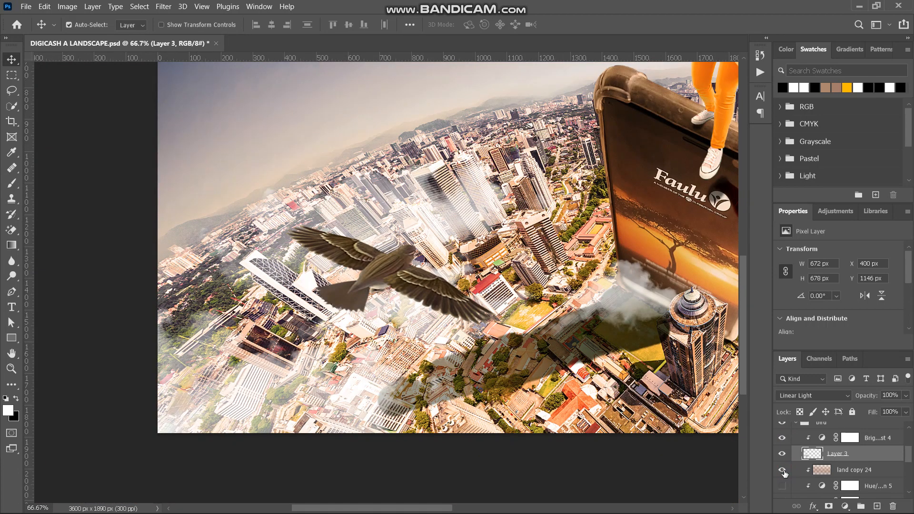
{"action": "left_click", "coordinate": [837, 472]}
{"action": "scroll", "coordinate": [836, 473], "scroll_direction": "down", "scroll_amount": 1}
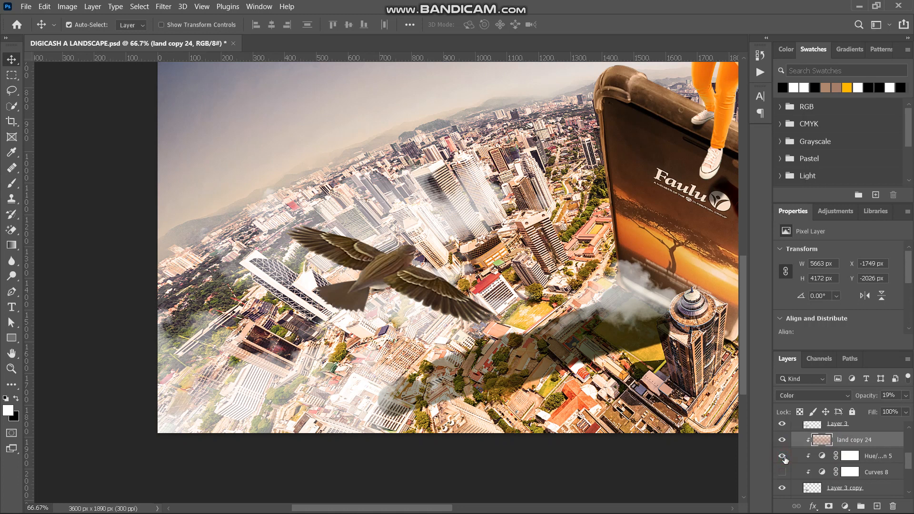
{"action": "left_click", "coordinate": [865, 458]}
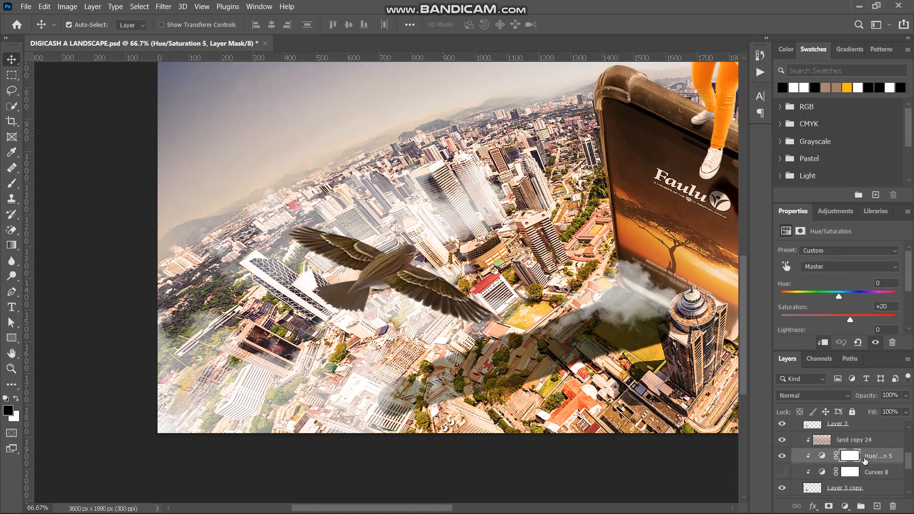
{"action": "left_click", "coordinate": [822, 457]}
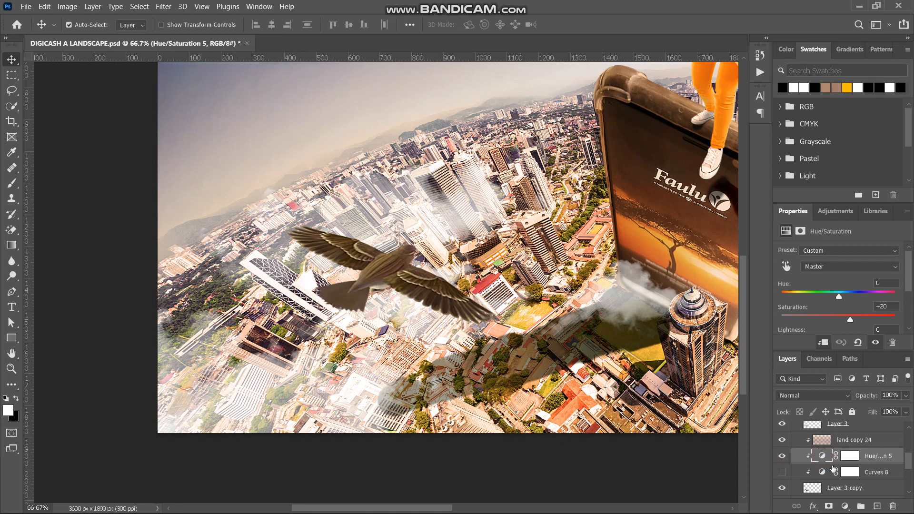
{"action": "left_click", "coordinate": [824, 472]}
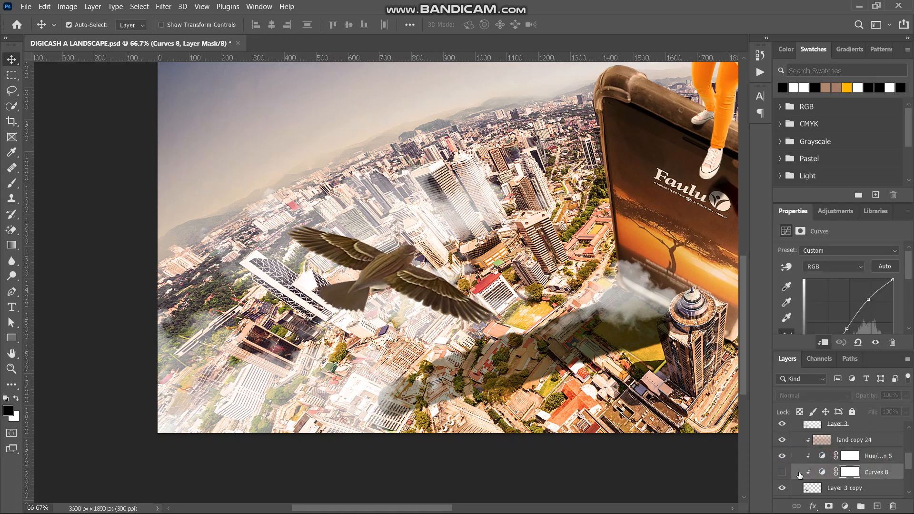
{"action": "left_click", "coordinate": [823, 471]}
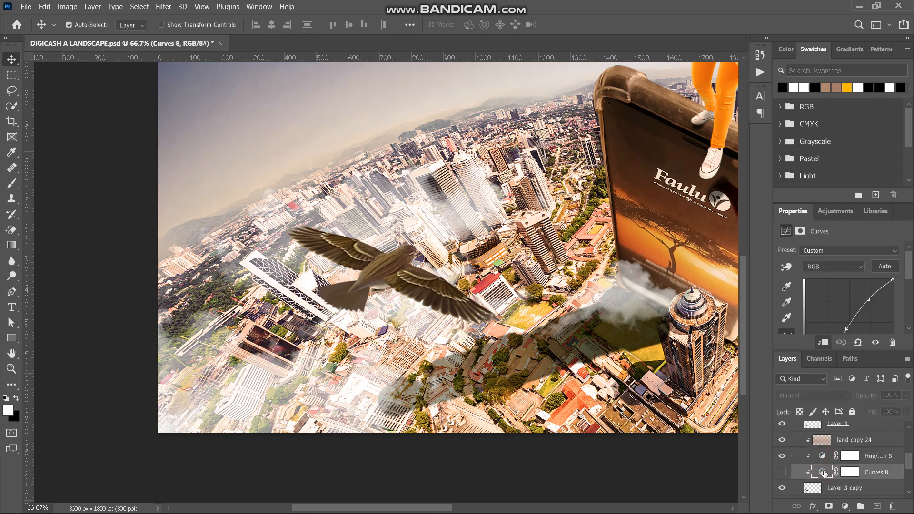
{"action": "left_click", "coordinate": [782, 473]}
{"action": "scroll", "coordinate": [609, 314], "scroll_direction": "right", "scroll_amount": 2}
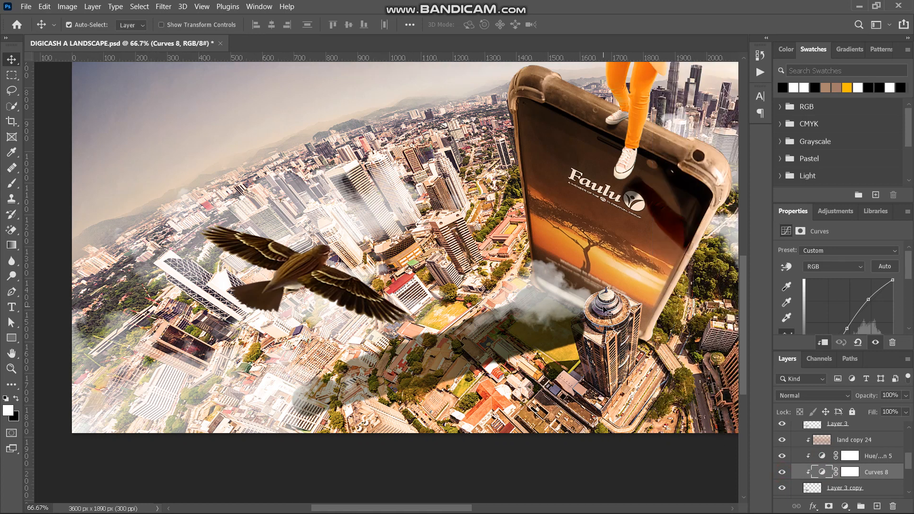
Add a clipped Photo Filter above the bird's Hue/Saturation 5 using Warming Filter (85) at 29% density.
{"action": "key", "text": "ctrl+minus"}
{"action": "scroll", "coordinate": [846, 299], "scroll_direction": "down", "scroll_amount": 2}
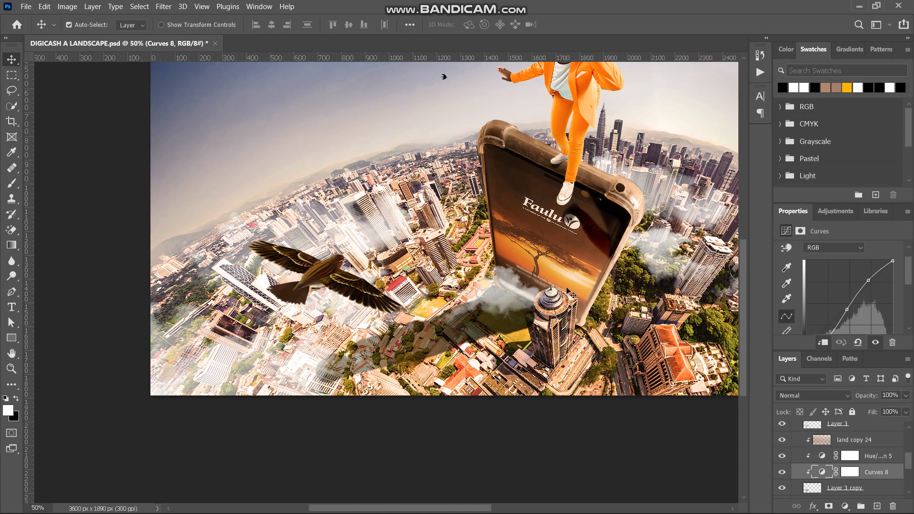
{"action": "scroll", "coordinate": [329, 282], "scroll_direction": "left", "scroll_amount": 1}
{"action": "scroll", "coordinate": [329, 282], "scroll_direction": "up", "scroll_amount": 1}
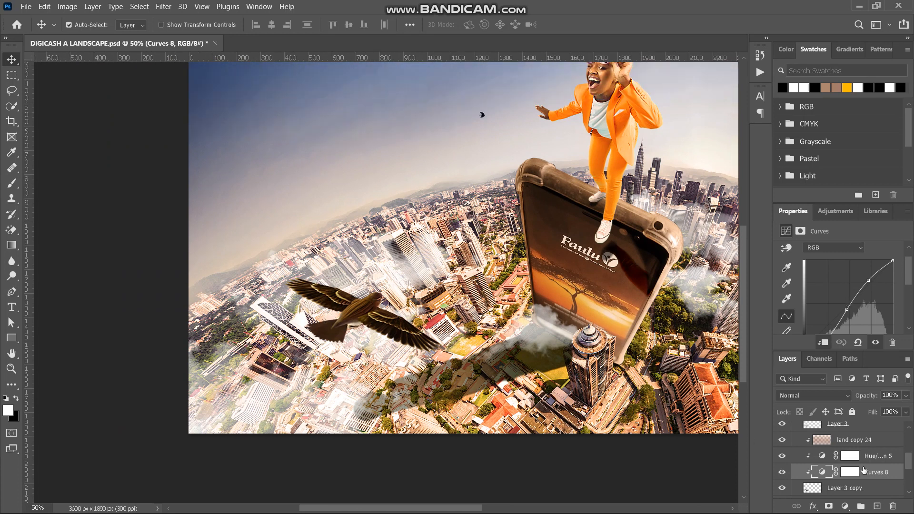
{"action": "left_click", "coordinate": [878, 460]}
{"action": "left_click", "coordinate": [845, 506]}
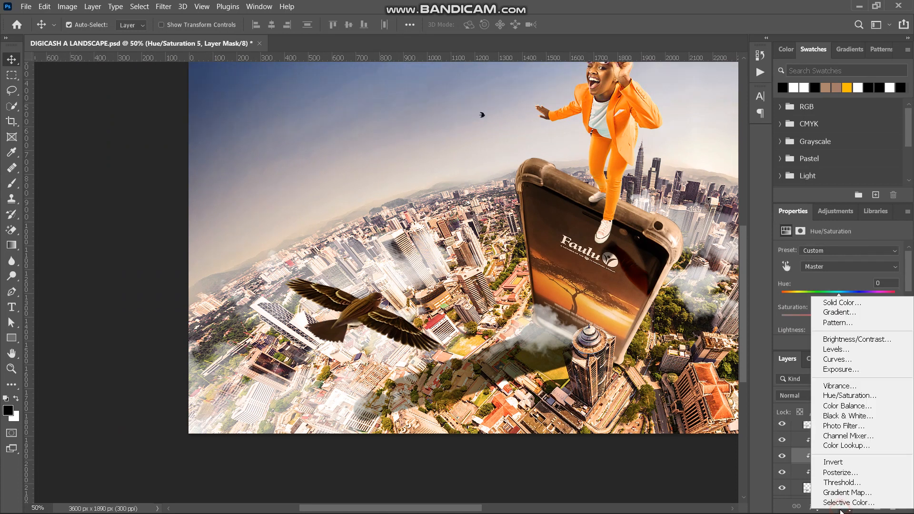
{"action": "left_click", "coordinate": [847, 426]}
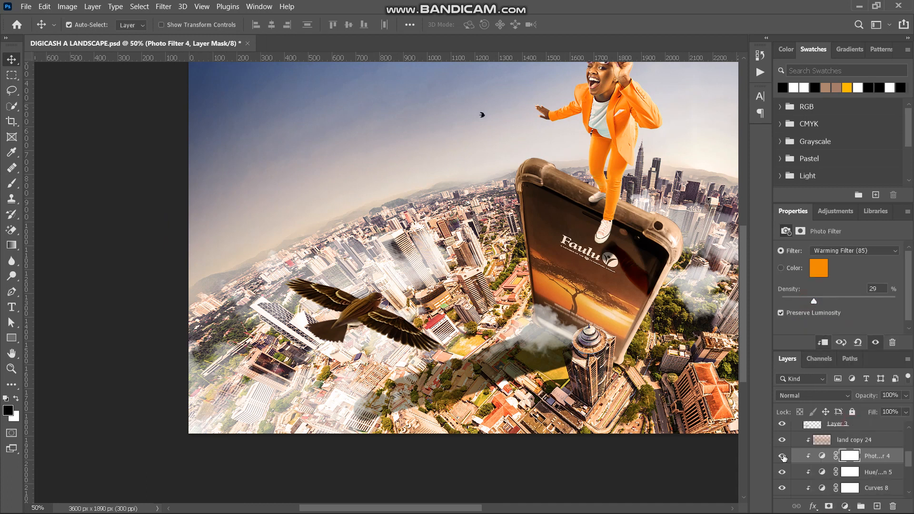
{"action": "left_click", "coordinate": [782, 456]}
Collapse the bird group and compare the composite with the Screen-blended Layer 9 shown and hidden, leaving it hidden.
{"action": "scroll", "coordinate": [857, 436], "scroll_direction": "up", "scroll_amount": 4}
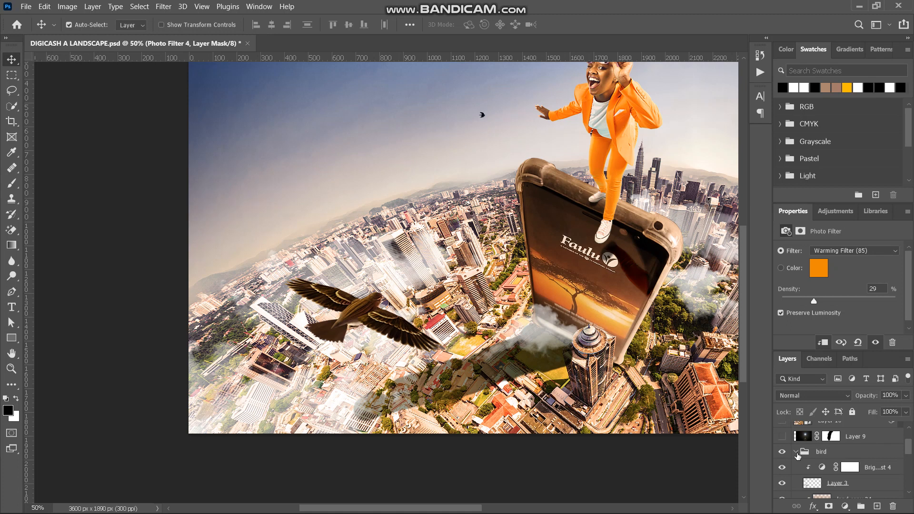
{"action": "left_click", "coordinate": [797, 453]}
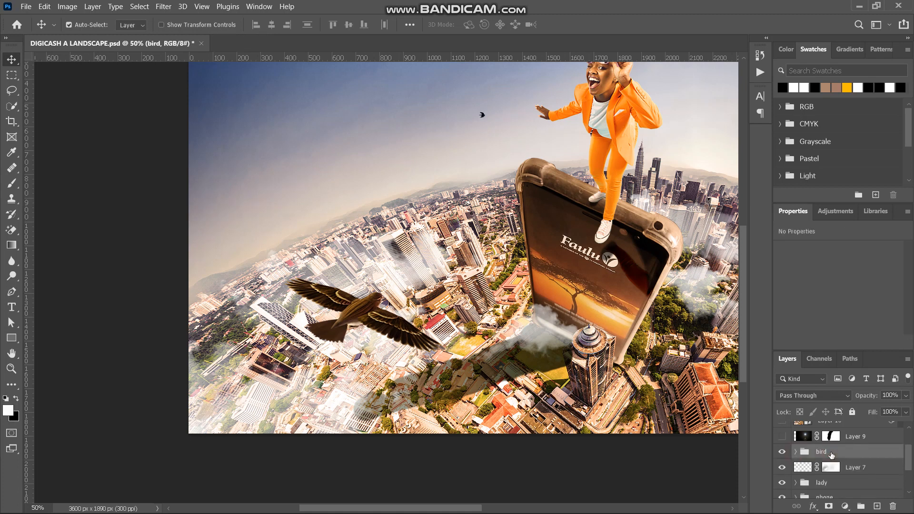
{"action": "left_click", "coordinate": [847, 439]}
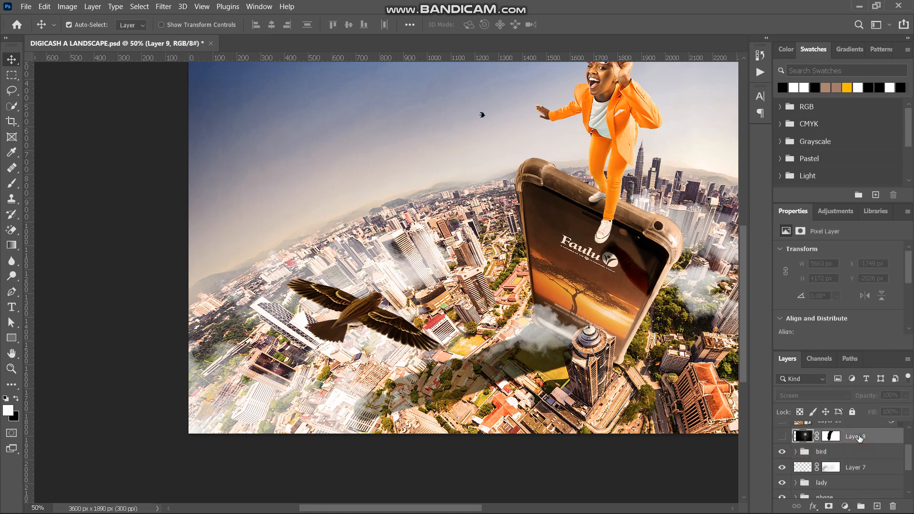
{"action": "left_click", "coordinate": [778, 437]}
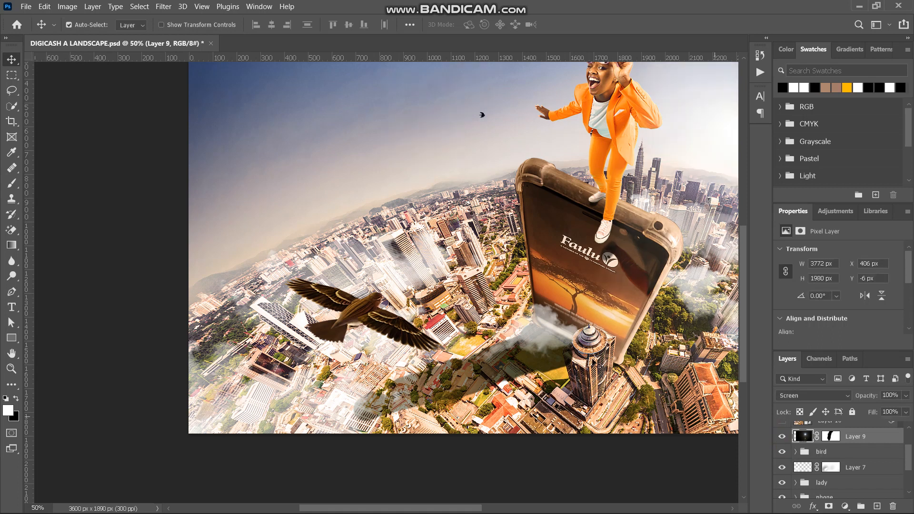
{"action": "scroll", "coordinate": [572, 343], "scroll_direction": "right", "scroll_amount": 4}
{"action": "scroll", "coordinate": [571, 343], "scroll_direction": "up", "scroll_amount": 2}
{"action": "scroll", "coordinate": [571, 343], "scroll_direction": "right", "scroll_amount": 3}
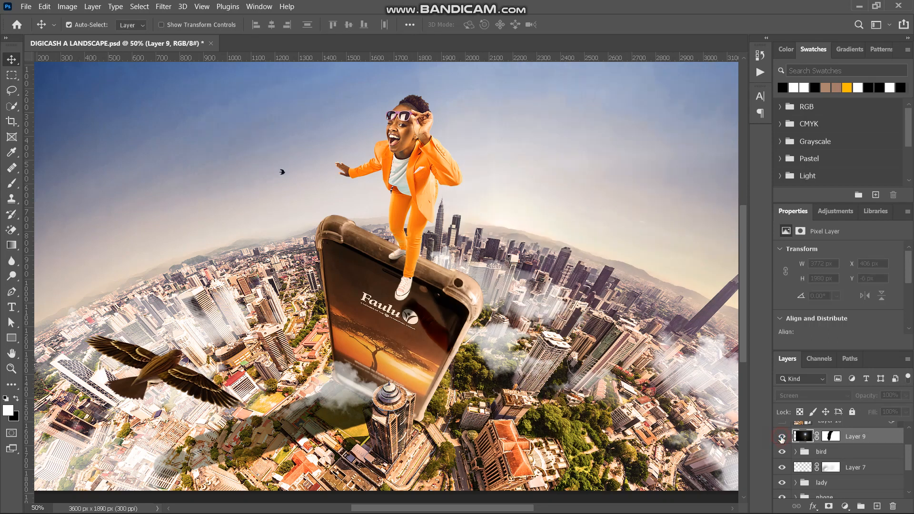
{"action": "left_click", "coordinate": [781, 437]}
{"action": "left_click", "coordinate": [781, 437]}
{"action": "left_click", "coordinate": [781, 437]}
Try to render a Lens Flare on a new empty layer above the bird group, and delete that layer.
{"action": "left_click", "coordinate": [825, 453]}
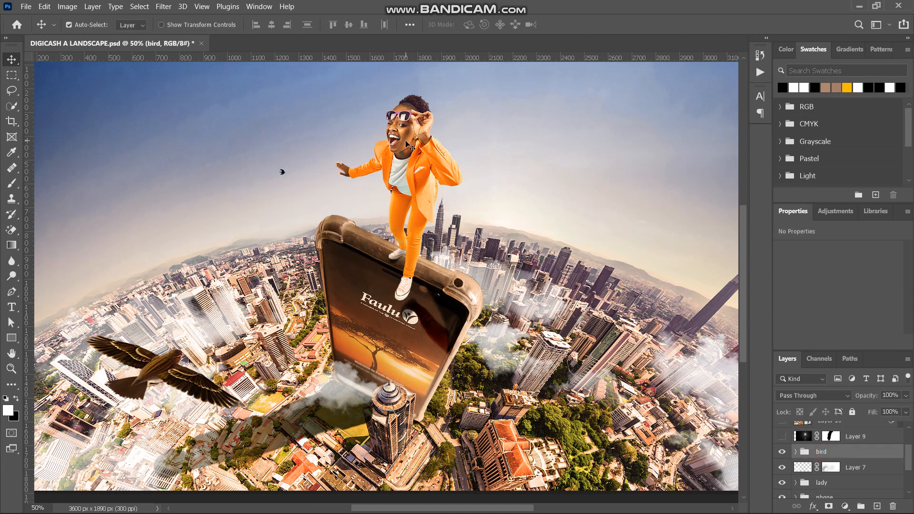
{"action": "left_click", "coordinate": [157, 8]}
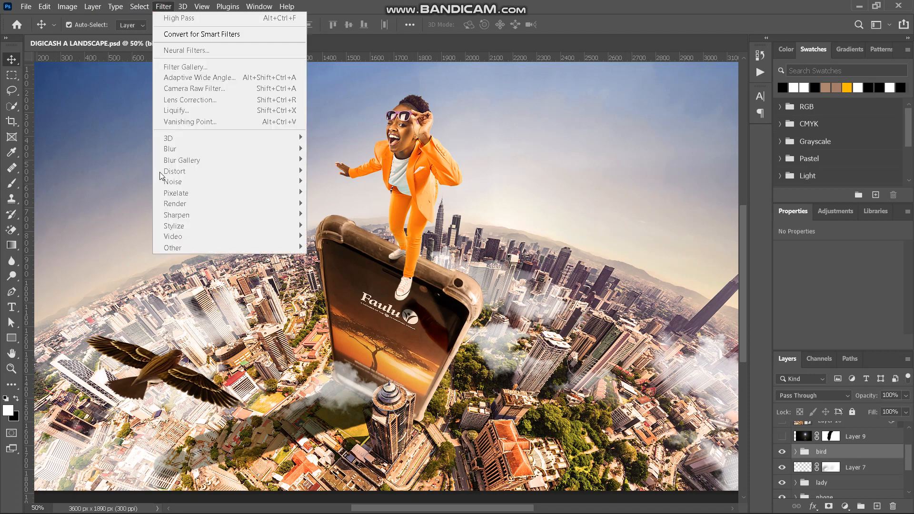
{"action": "left_click", "coordinate": [824, 456]}
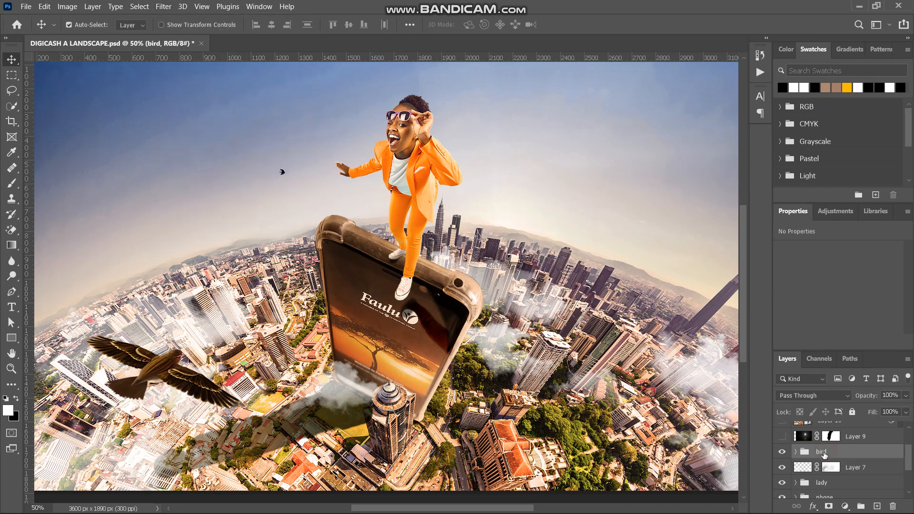
{"action": "left_click", "coordinate": [878, 506]}
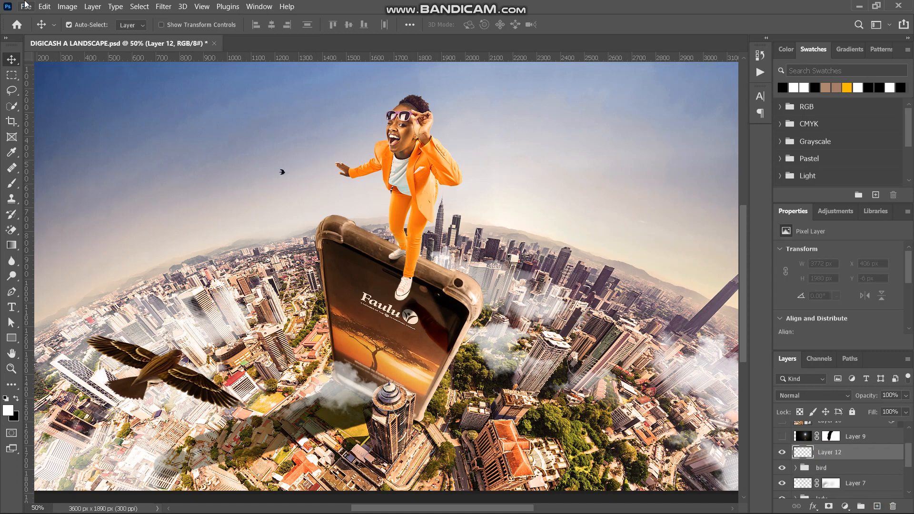
{"action": "left_click", "coordinate": [163, 6]}
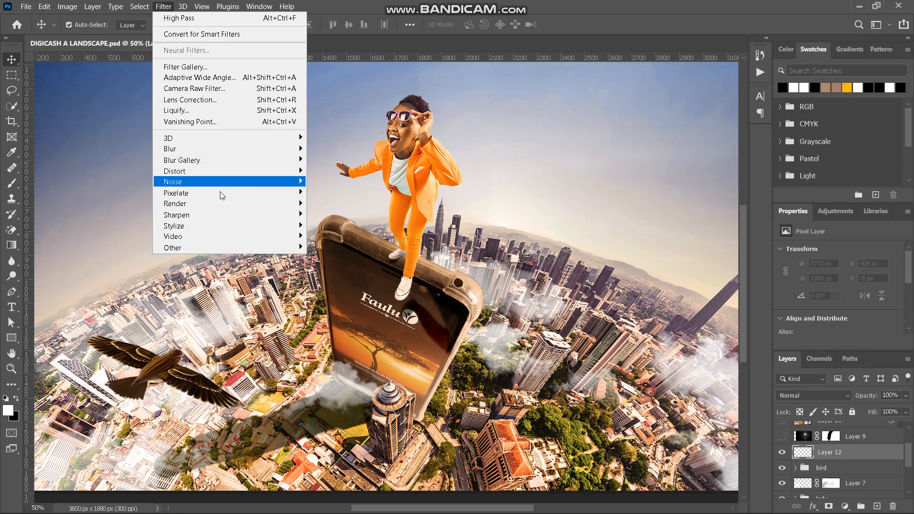
{"action": "mouse_move", "coordinate": [223, 204]}
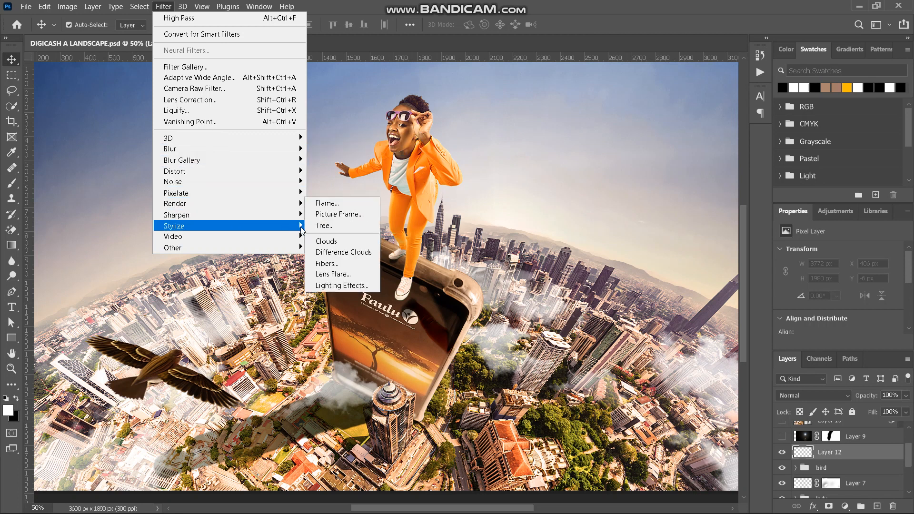
{"action": "left_click", "coordinate": [332, 275]}
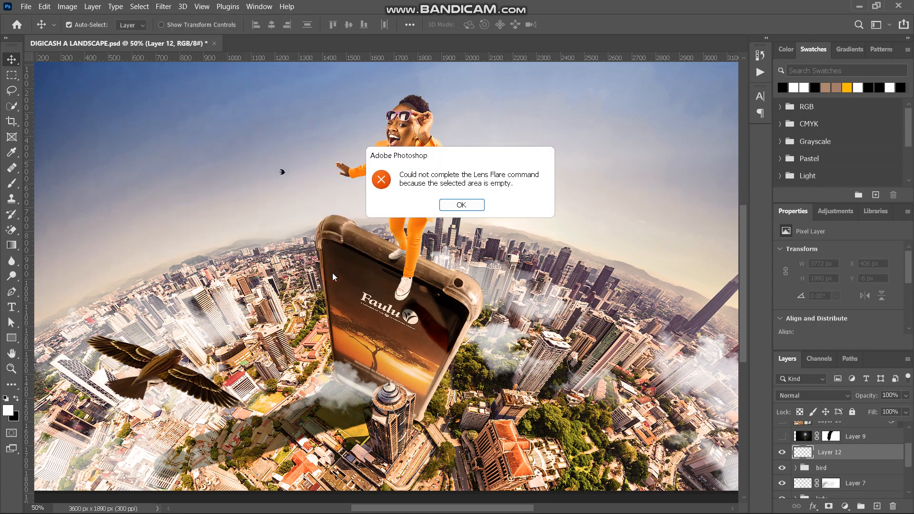
{"action": "left_click", "coordinate": [461, 205]}
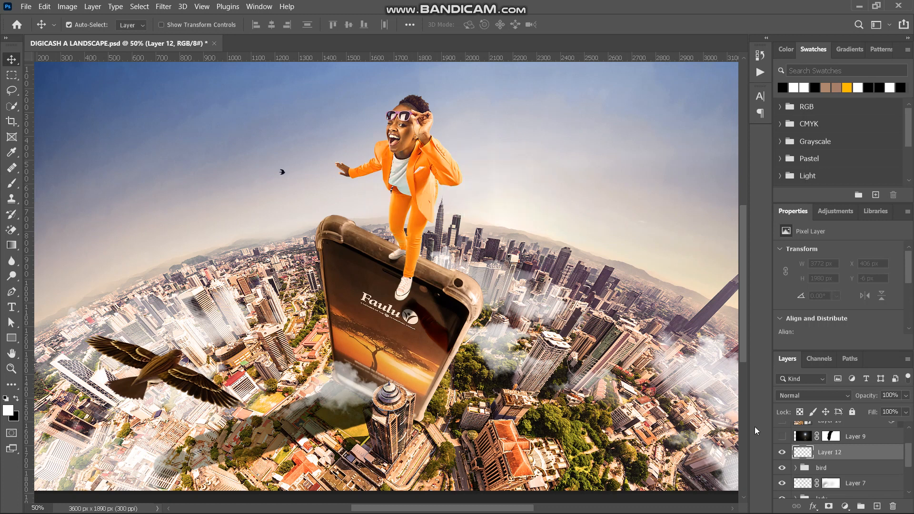
{"action": "key", "text": "Delete"}
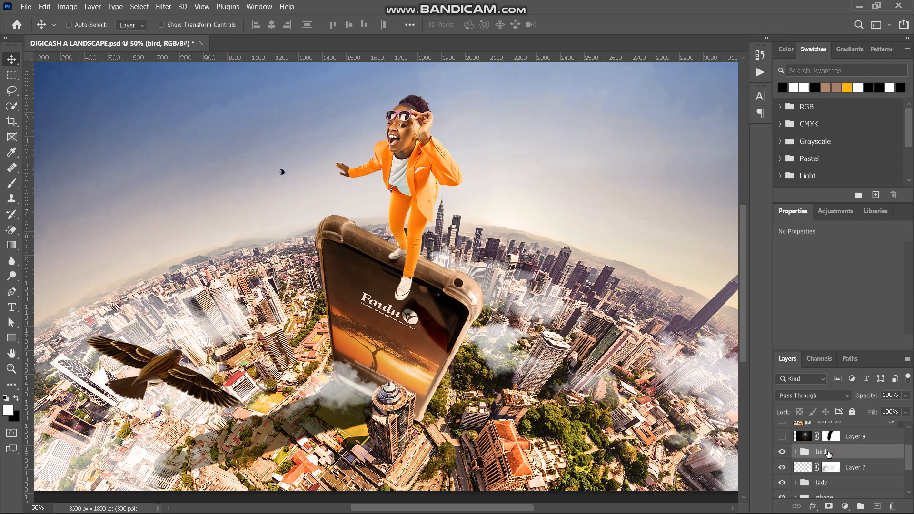
Try a Movie Prime Lens Flare at 100% brightness on a merged copy of the visible layers, and delete that copy.
{"action": "key", "text": "ctrl+shift+alt+e"}
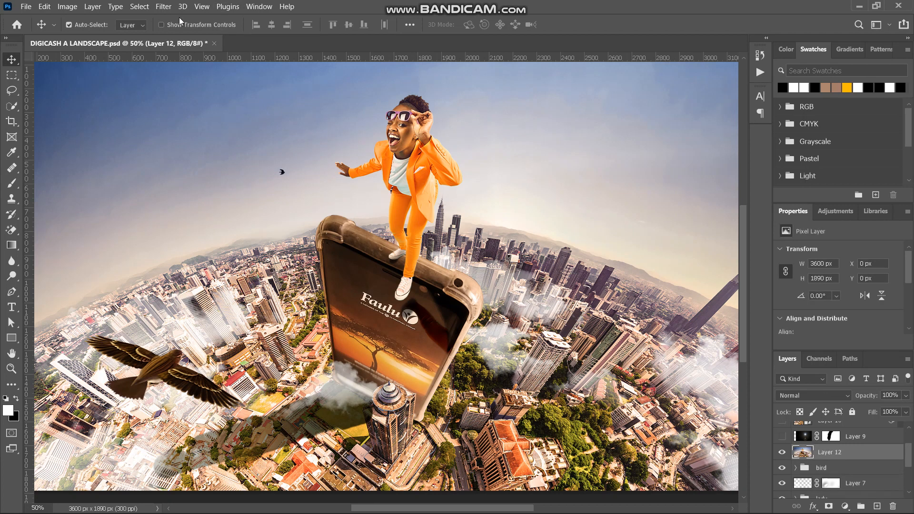
{"action": "left_click", "coordinate": [163, 6]}
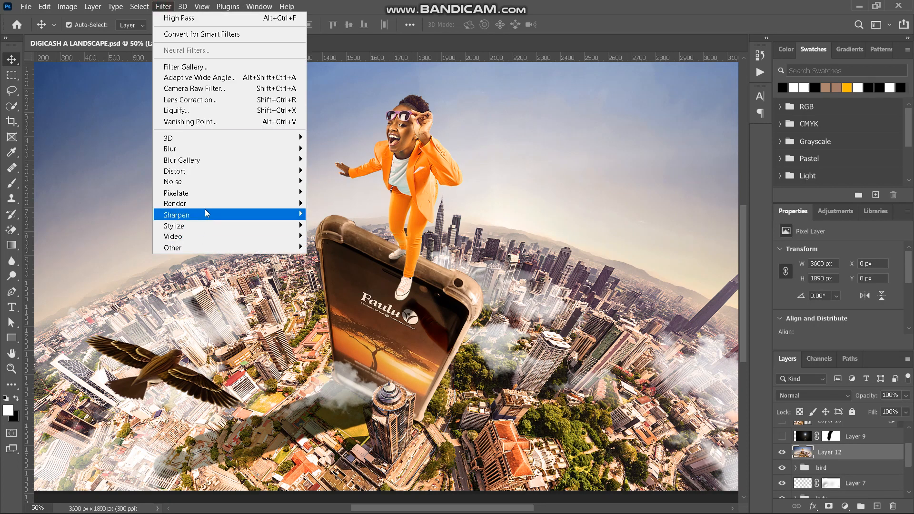
{"action": "mouse_move", "coordinate": [211, 201]}
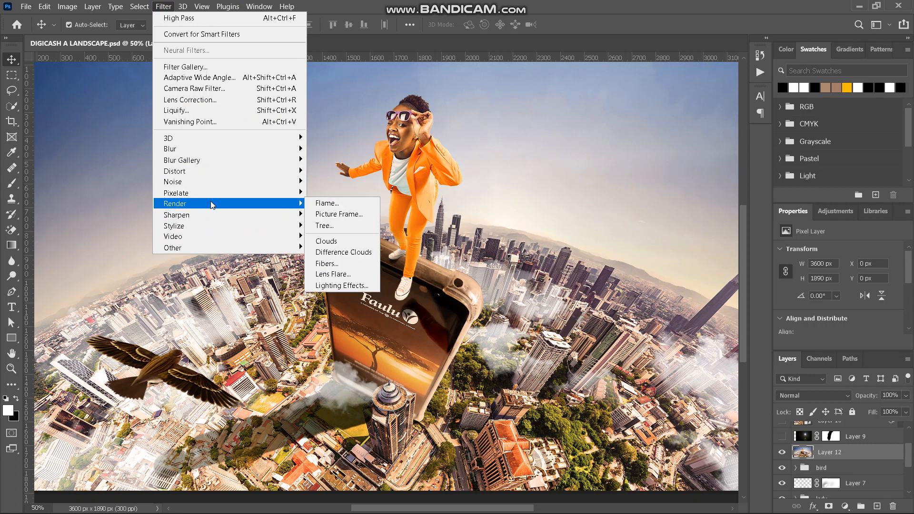
{"action": "left_click", "coordinate": [350, 275]}
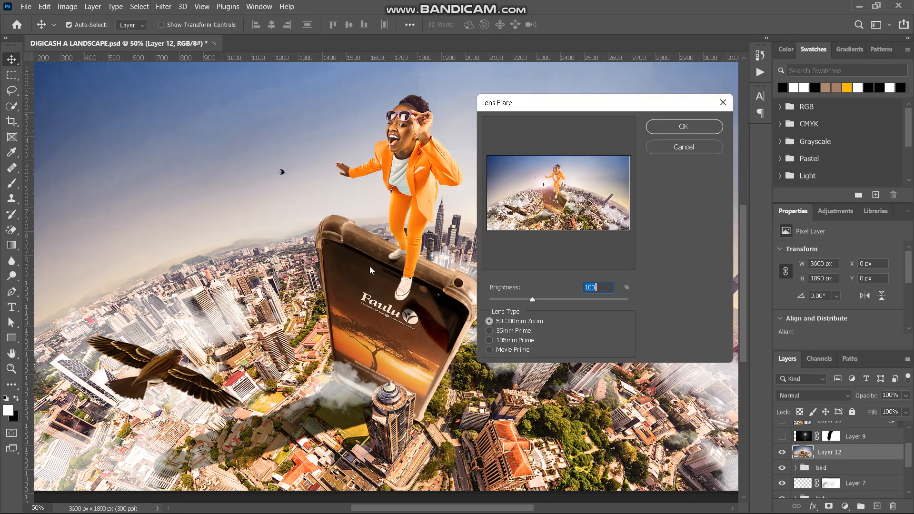
{"action": "left_click", "coordinate": [490, 331]}
{"action": "left_click", "coordinate": [489, 339]}
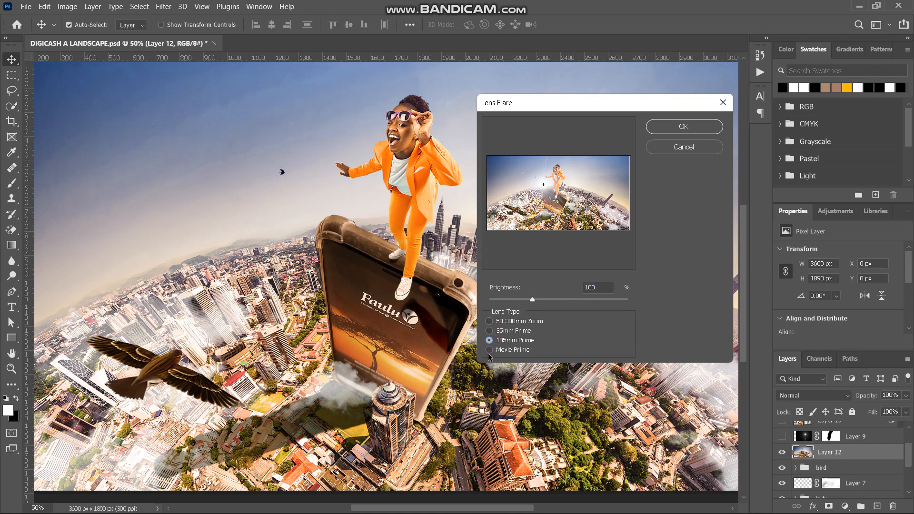
{"action": "left_click", "coordinate": [489, 350]}
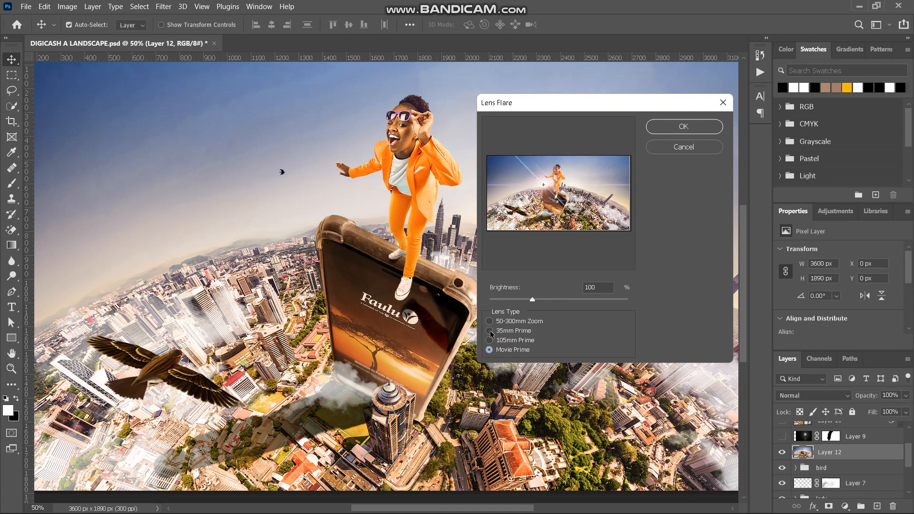
{"action": "left_click", "coordinate": [489, 330]}
{"action": "left_click", "coordinate": [490, 341]}
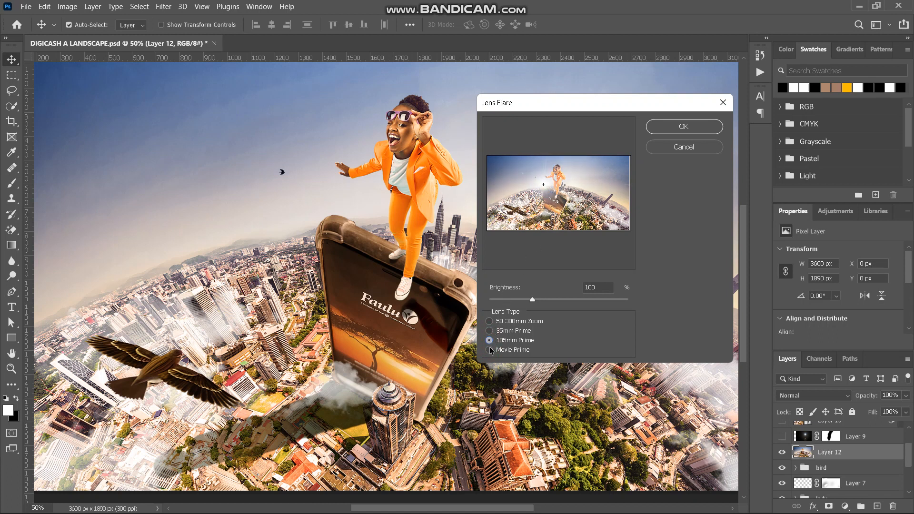
{"action": "left_click", "coordinate": [489, 349]}
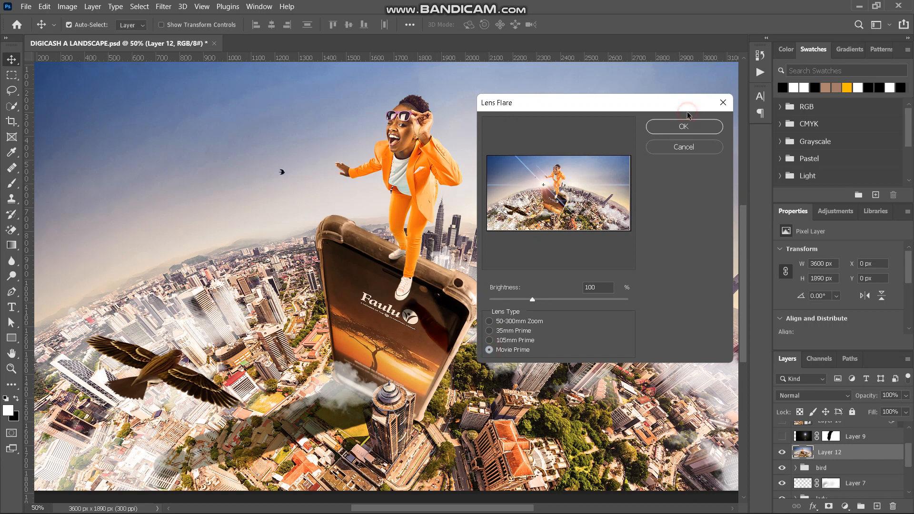
{"action": "left_click", "coordinate": [669, 127]}
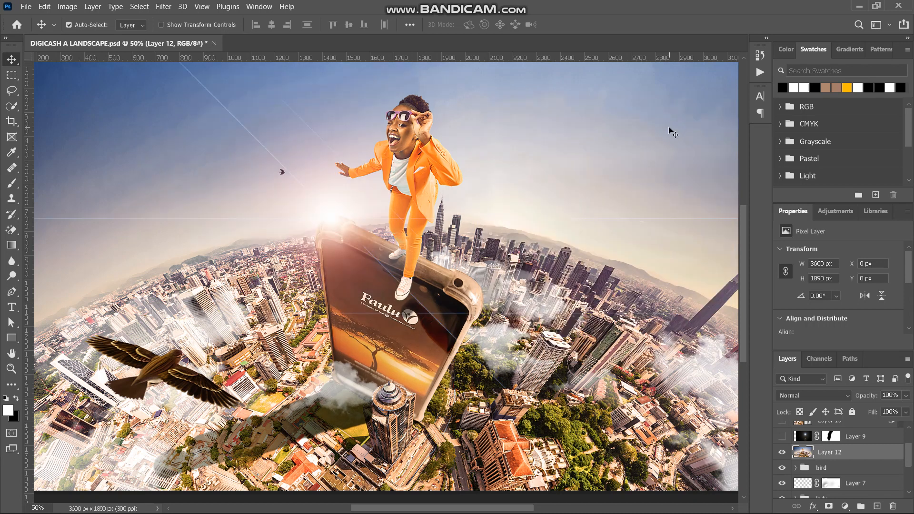
{"action": "left_click_drag", "start_coordinate": [334, 213], "coordinate": [296, 230]}
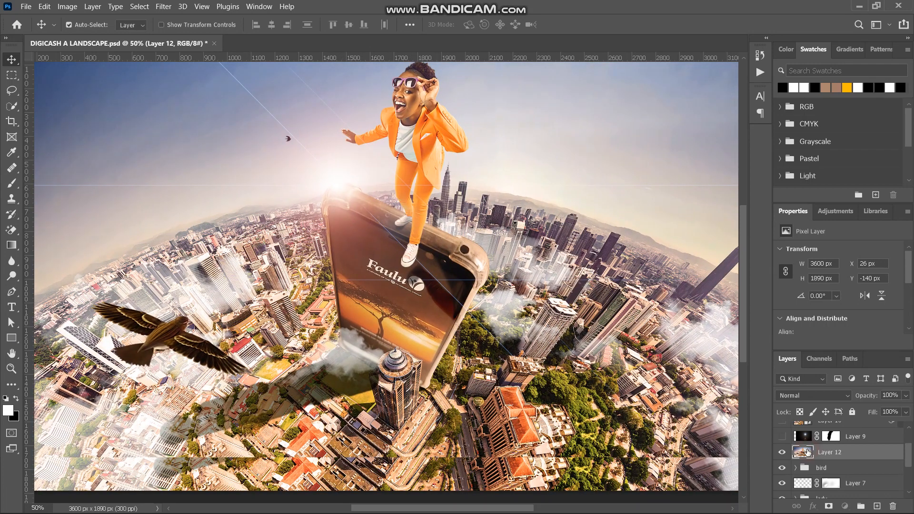
{"action": "key", "text": "Delete"}
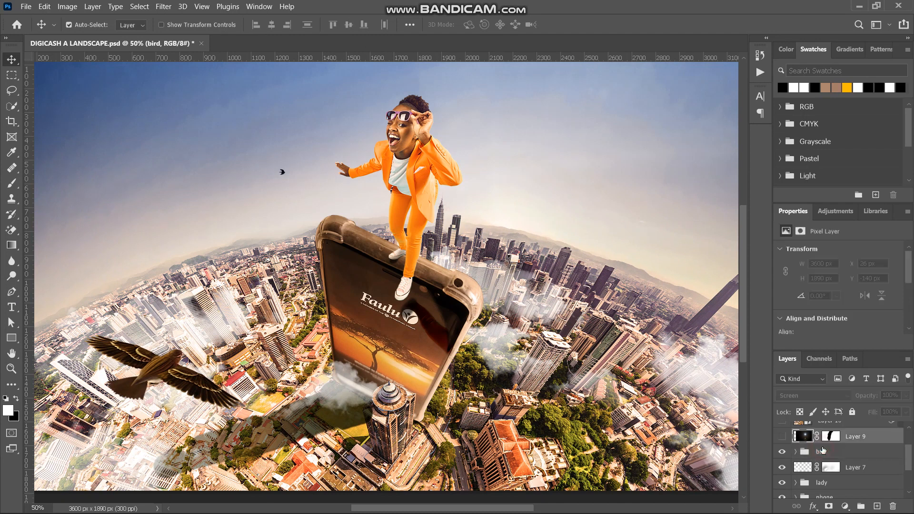
Add a new layer directly above the bird group and fill it with black.
{"action": "left_click", "coordinate": [813, 453]}
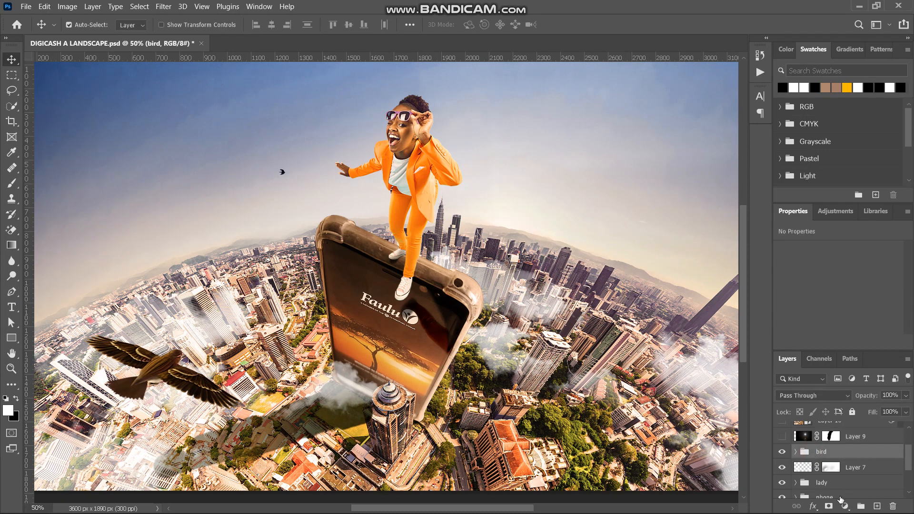
{"action": "left_click", "coordinate": [877, 507]}
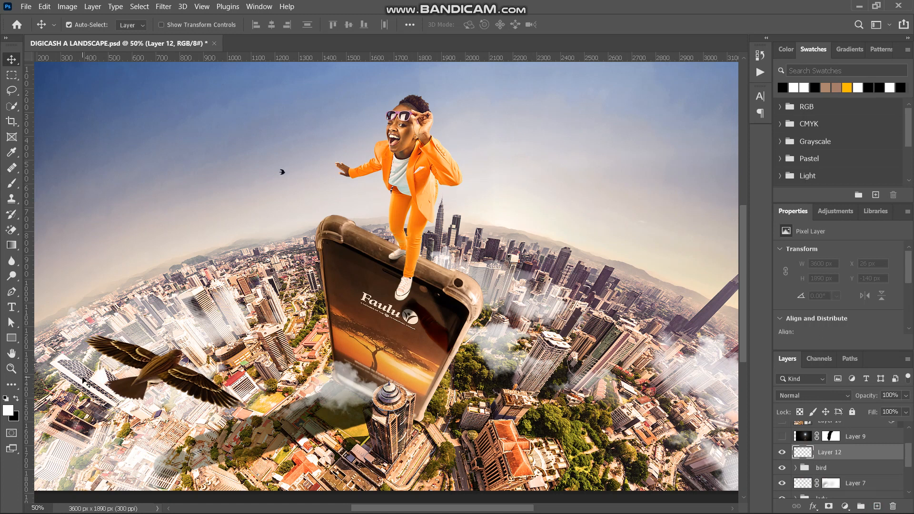
{"action": "key", "text": "x"}
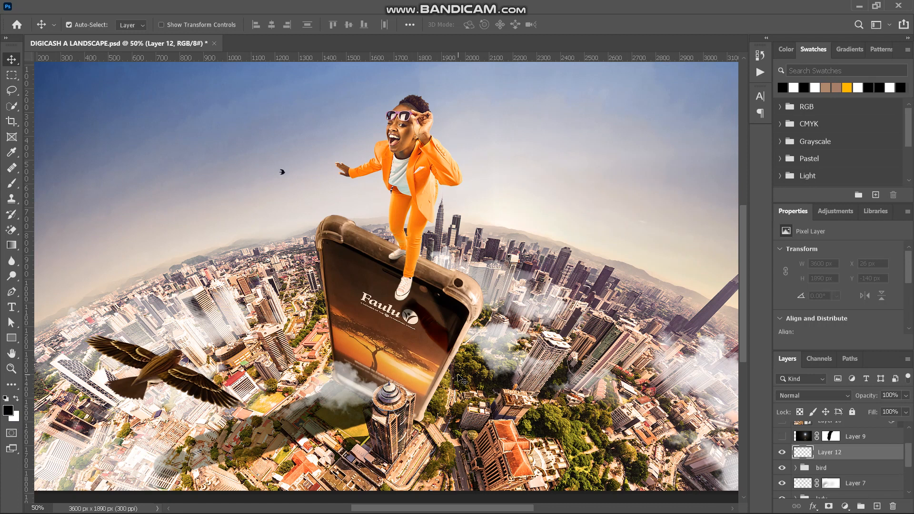
{"action": "key", "text": "alt+BackSpace"}
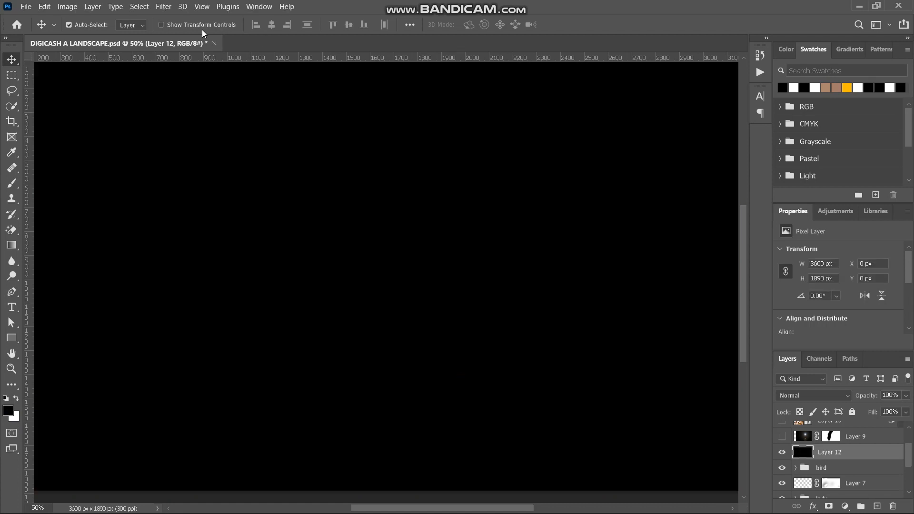
Render a 105mm Prime Lens Flare at 123% brightness on the black layer, centred slightly above the middle of the image.
{"action": "left_click", "coordinate": [163, 7]}
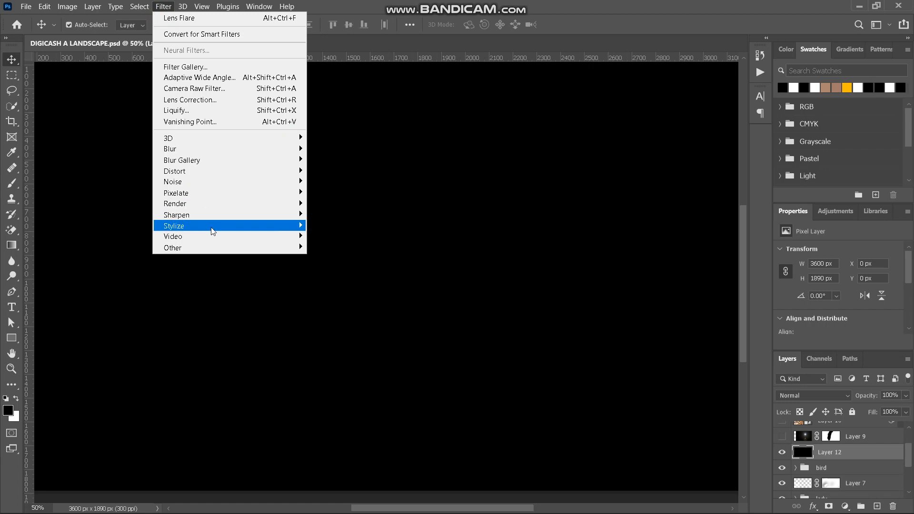
{"action": "mouse_move", "coordinate": [223, 199]}
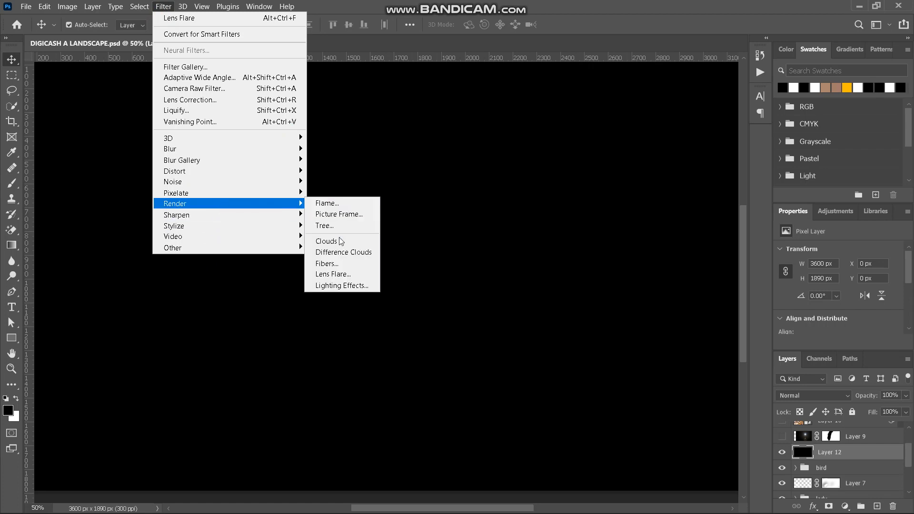
{"action": "left_click", "coordinate": [341, 275]}
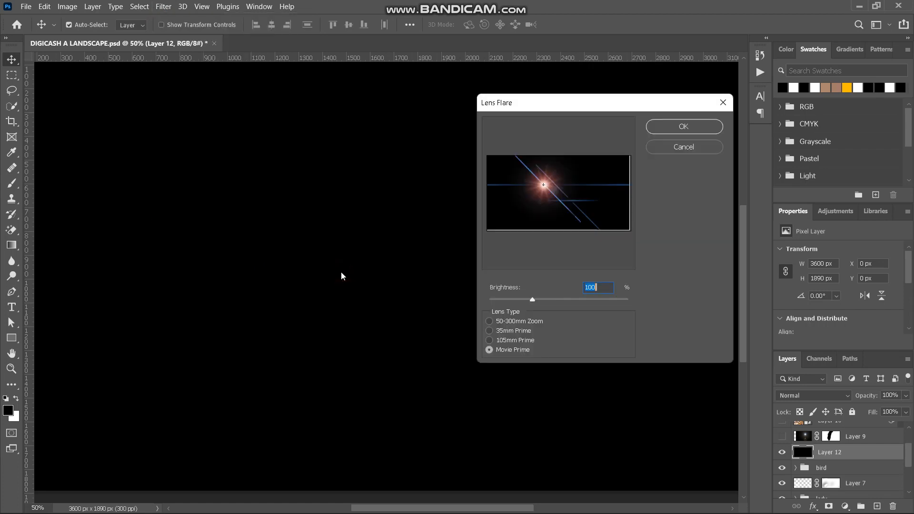
{"action": "left_click", "coordinate": [489, 321]}
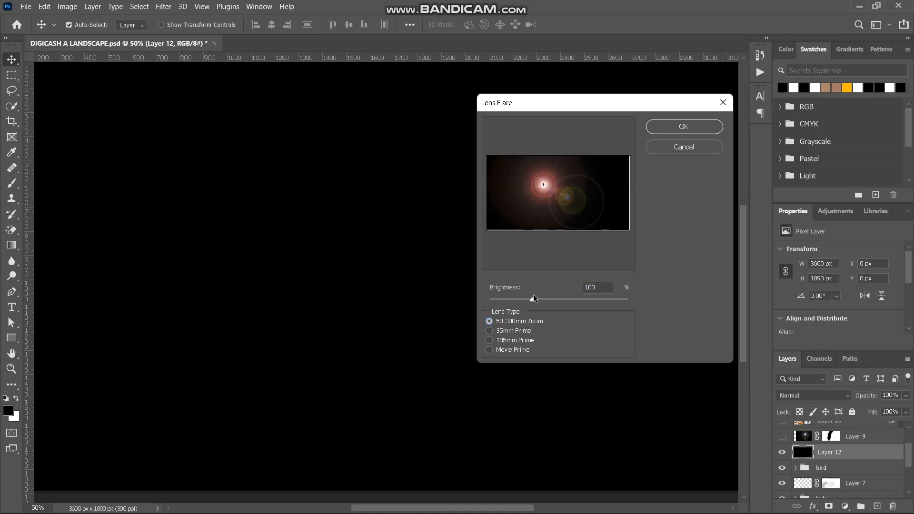
{"action": "left_click_drag", "start_coordinate": [533, 298], "coordinate": [555, 302]}
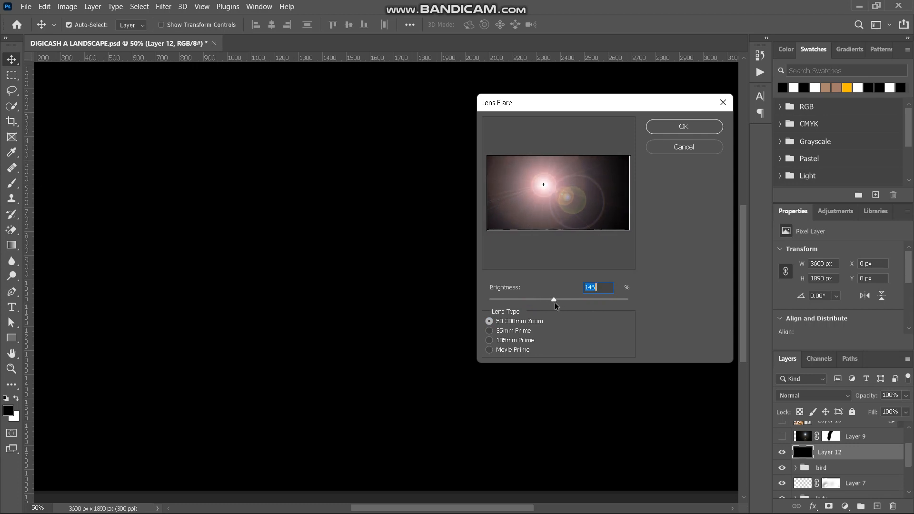
{"action": "left_click", "coordinate": [489, 331]}
{"action": "left_click", "coordinate": [489, 348]}
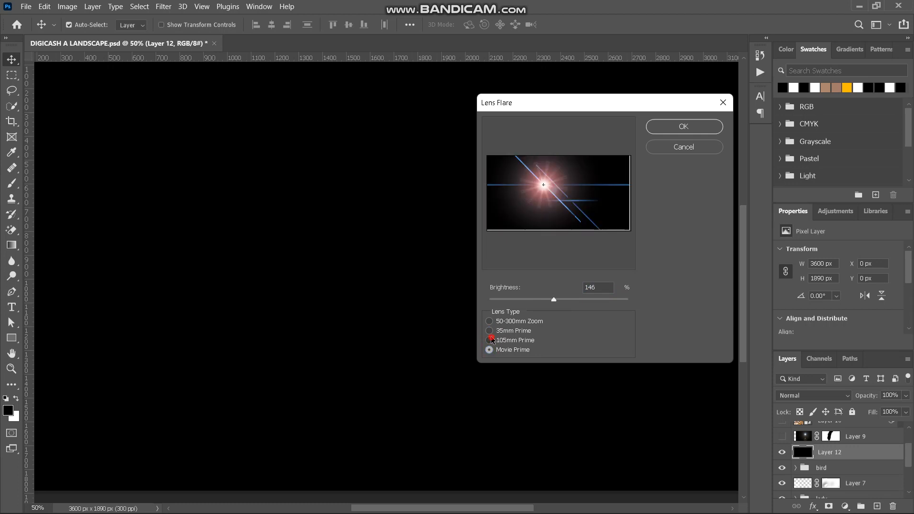
{"action": "left_click", "coordinate": [490, 339]}
{"action": "mouse_move", "coordinate": [552, 300]}
{"action": "left_mouse_down"}
{"action": "mouse_move", "coordinate": [530, 302]}
{"action": "mouse_move", "coordinate": [542, 305]}
{"action": "left_mouse_up"}
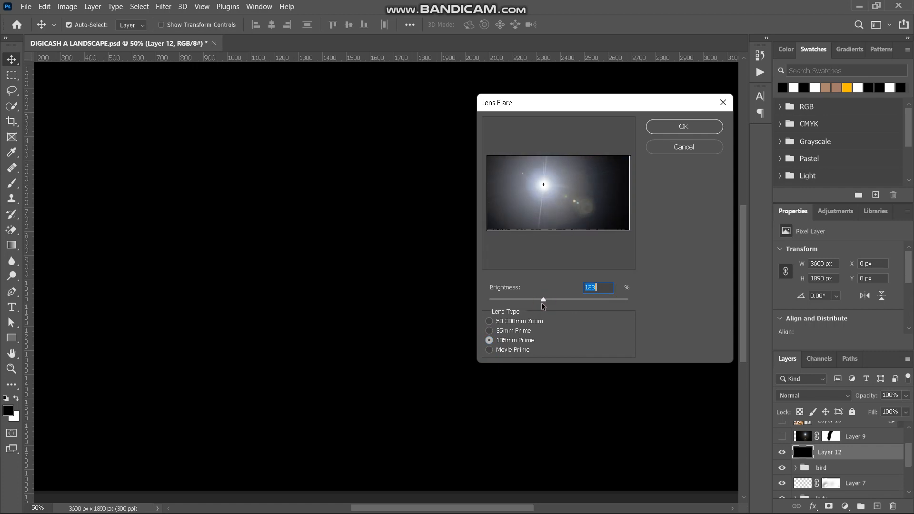
{"action": "left_click_drag", "start_coordinate": [583, 208], "coordinate": [553, 178]}
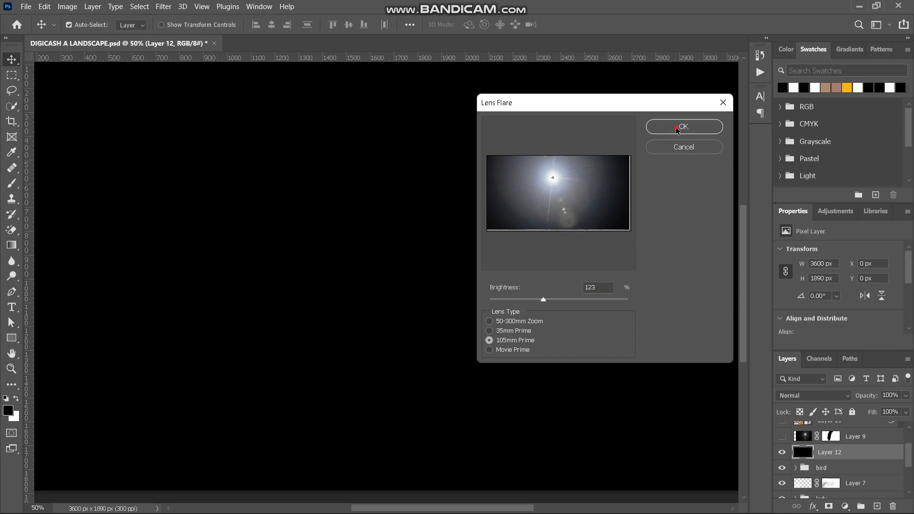
{"action": "left_click", "coordinate": [678, 127]}
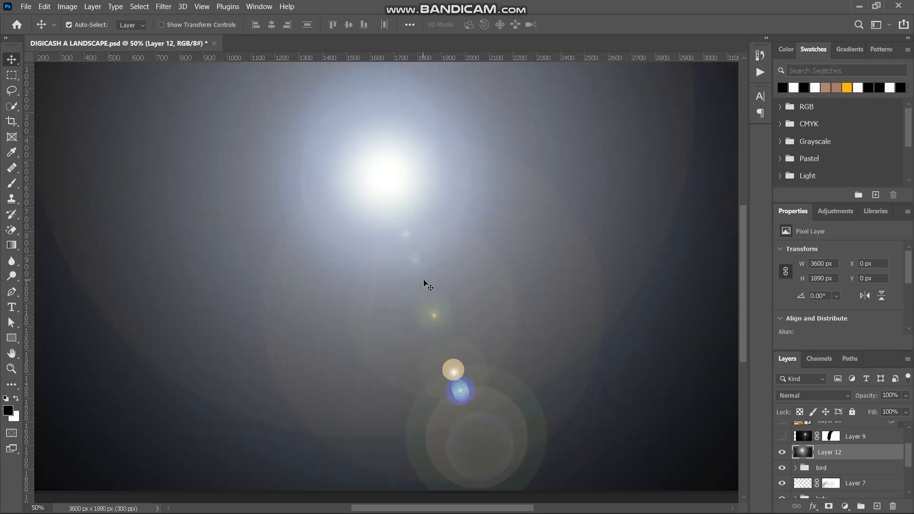
Set the flare layer's blend mode to Screen.
{"action": "key", "text": "ctrl+0"}
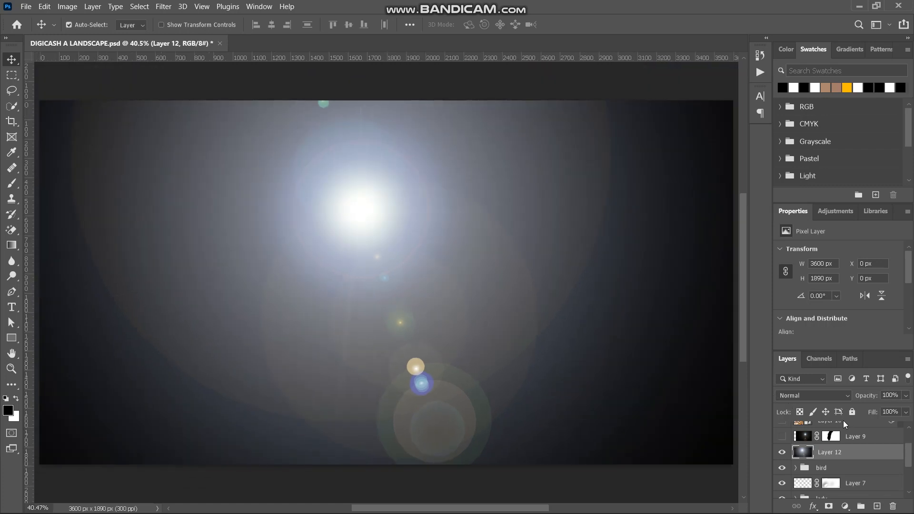
{"action": "left_click", "coordinate": [845, 397]}
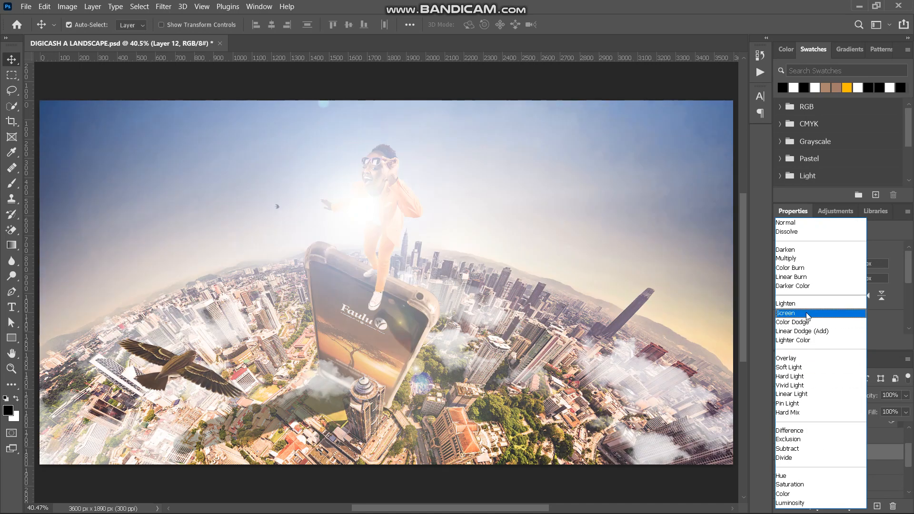
{"action": "left_click", "coordinate": [808, 314]}
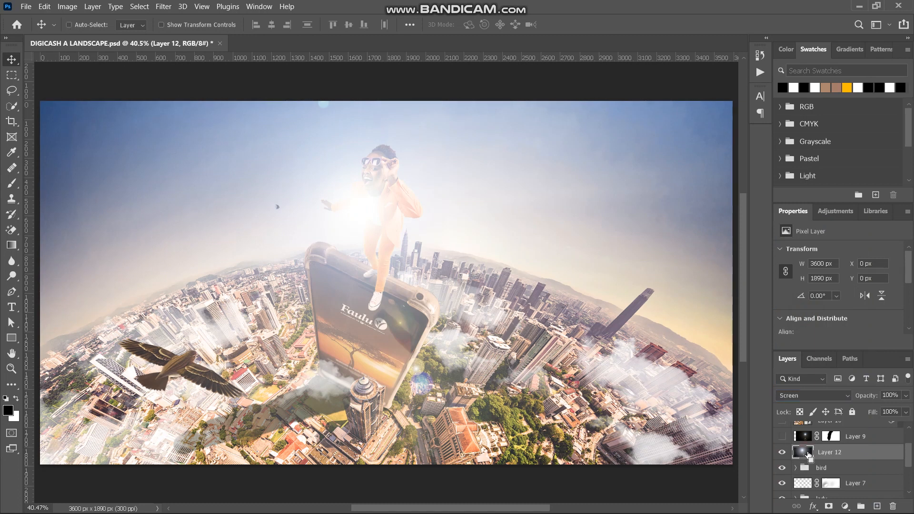
Shift the flare layer horizontally by about 588 px to the woman's right-hand side of the image and lower its opacity to 85%.
{"action": "key", "text": "ctrl+minus"}
{"action": "key", "text": "ctrl+minus"}
{"action": "key", "text": "ctrl+t"}
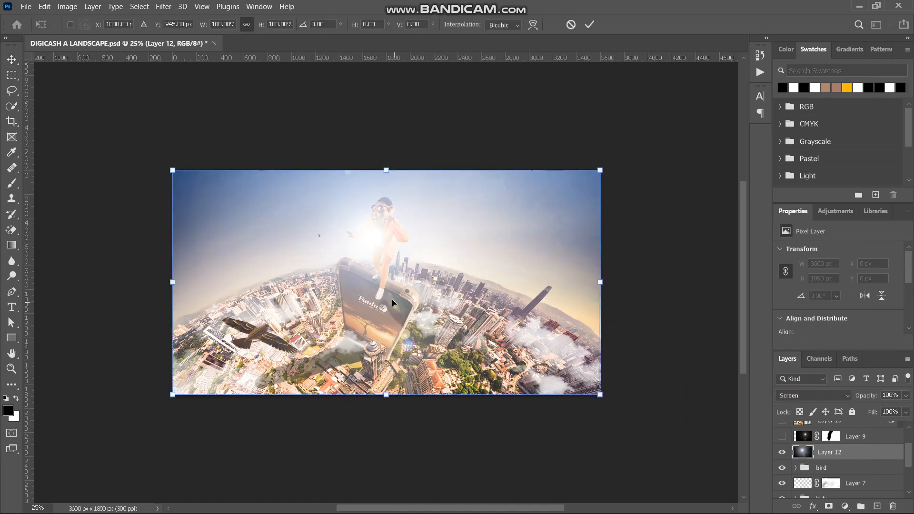
{"action": "left_click_drag", "start_coordinate": [391, 301], "coordinate": [462, 302]}
{"action": "key", "text": "Return"}
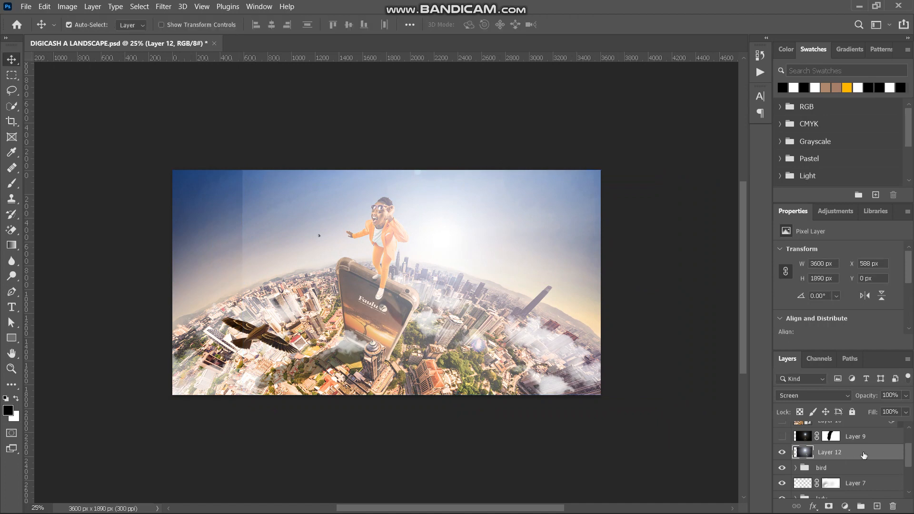
{"action": "mouse_move", "coordinate": [866, 401]}
{"action": "left_mouse_down"}
{"action": "mouse_move", "coordinate": [832, 405]}
{"action": "mouse_move", "coordinate": [893, 396]}
{"action": "mouse_move", "coordinate": [859, 403]}
{"action": "mouse_move", "coordinate": [883, 398]}
{"action": "left_mouse_up"}
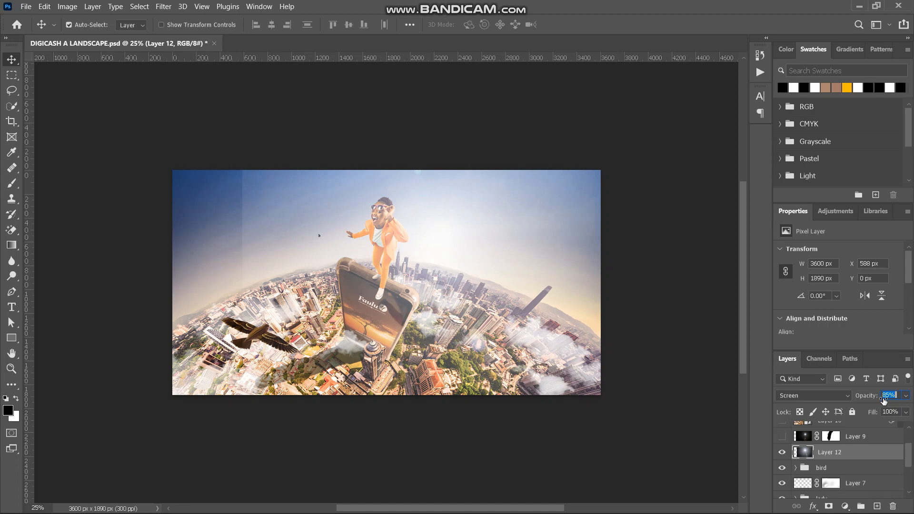
Add a layer mask to the new flare layer and enlarge the black brush to 2200 px.
{"action": "left_click", "coordinate": [828, 506]}
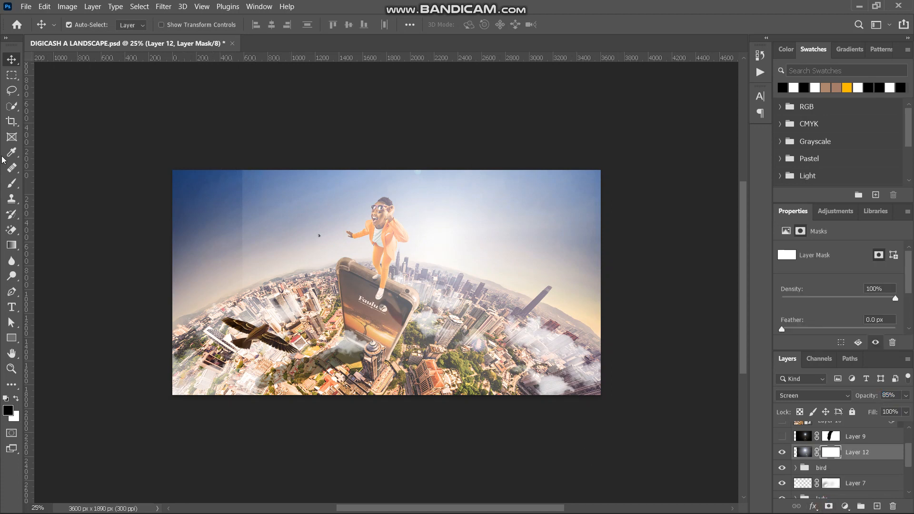
{"action": "left_click", "coordinate": [12, 183]}
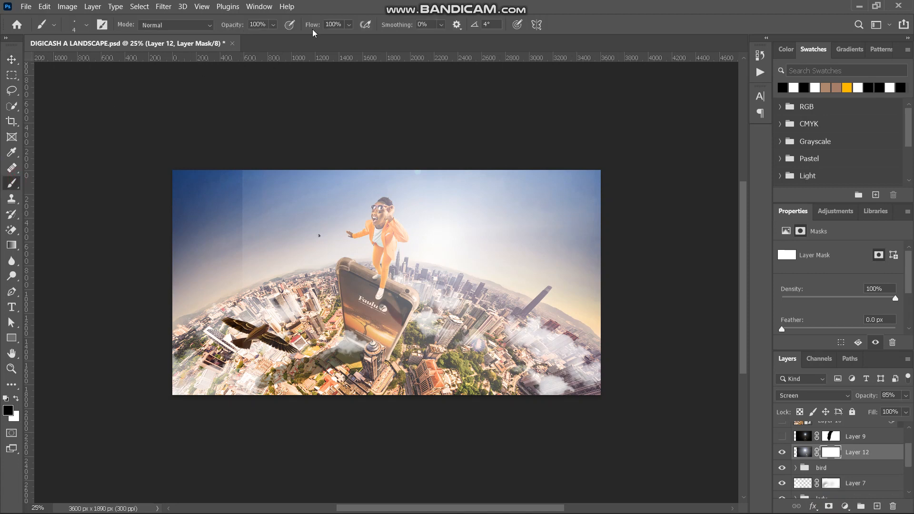
{"action": "left_click_drag", "start_coordinate": [314, 28], "coordinate": [274, 59]}
{"action": "key", "text": "bracketright"}
{"action": "key", "text": "bracketright"}
{"action": "key", "text": "bracketright"}
{"action": "key", "text": "bracketright"}
{"action": "key", "text": "bracketright"}
{"action": "key", "text": "bracketright"}
{"action": "key", "text": "bracketright"}
{"action": "key", "text": "bracketright"}
{"action": "key", "text": "bracketright"}
{"action": "key", "text": "bracketright"}
{"action": "key", "text": "bracketright"}
{"action": "key", "text": "bracketright"}
{"action": "key", "text": "bracketright"}
{"action": "key", "text": "bracketright"}
{"action": "key", "text": "bracketright"}
{"action": "key", "text": "bracketright"}
{"action": "key", "text": "bracketright"}
{"action": "key", "text": "bracketright"}
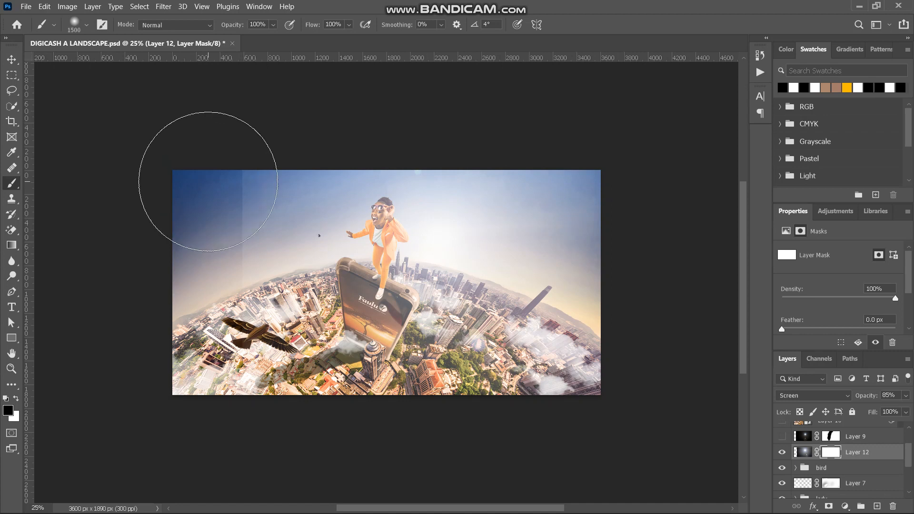
{"action": "key", "text": "bracketright"}
{"action": "key", "text": "bracketright"}
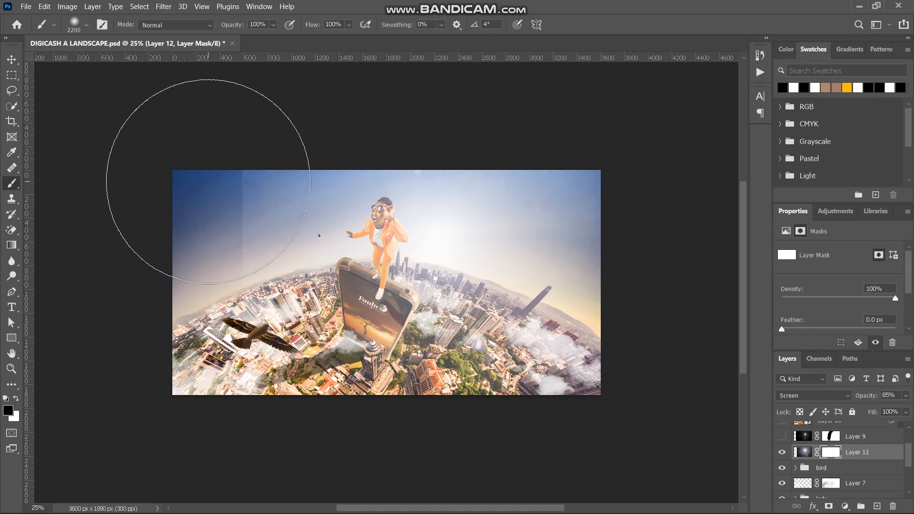
Paint black on the flare layer's mask around the outer areas of the image to hide the flare's hard edge.
{"action": "scroll", "coordinate": [208, 181], "scroll_direction": "left", "scroll_amount": 3}
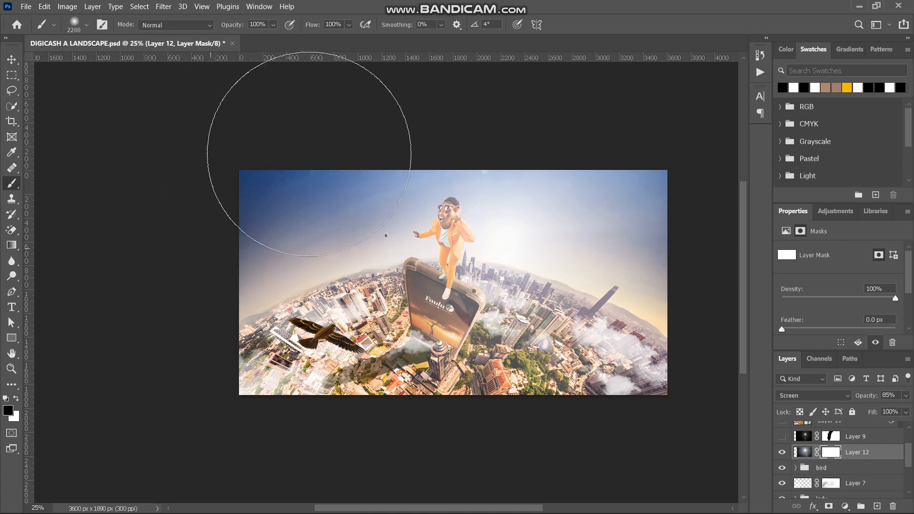
{"action": "scroll", "coordinate": [309, 154], "scroll_direction": "right", "scroll_amount": 8}
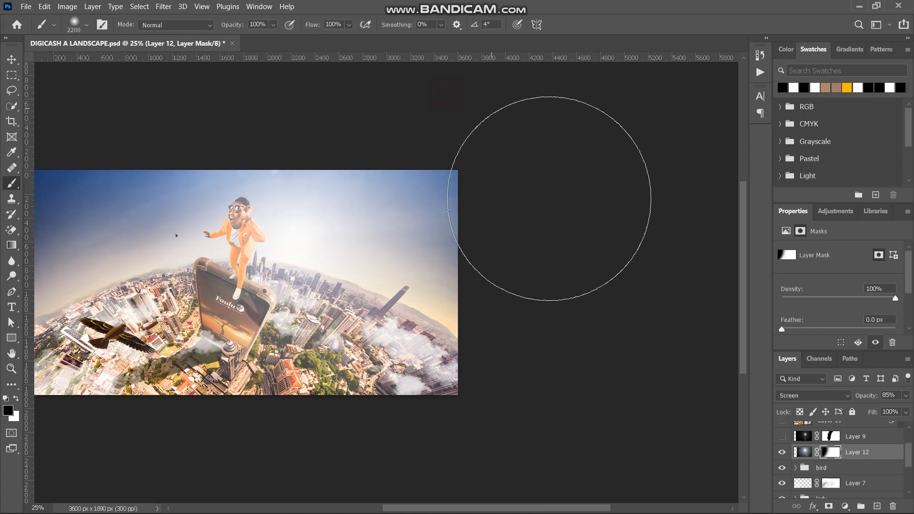
{"action": "scroll", "coordinate": [527, 193], "scroll_direction": "down", "scroll_amount": 2}
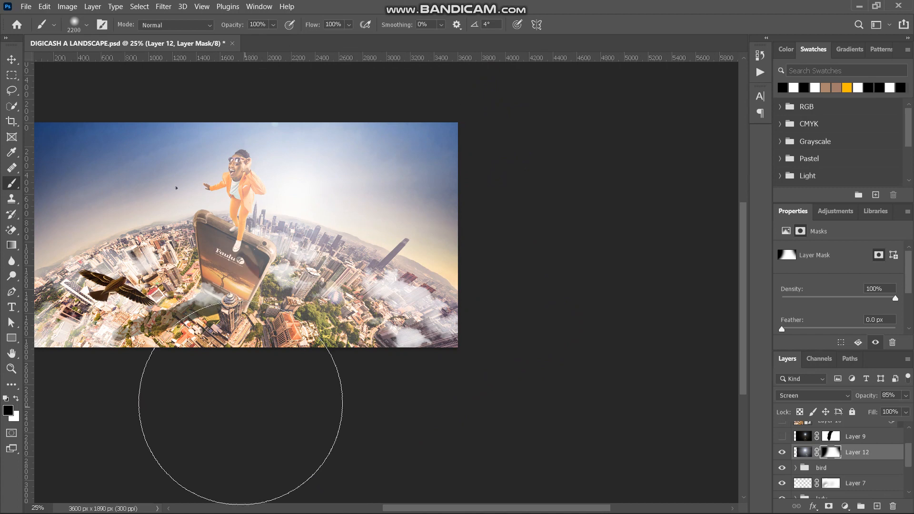
{"action": "scroll", "coordinate": [147, 109], "scroll_direction": "up", "scroll_amount": 3}
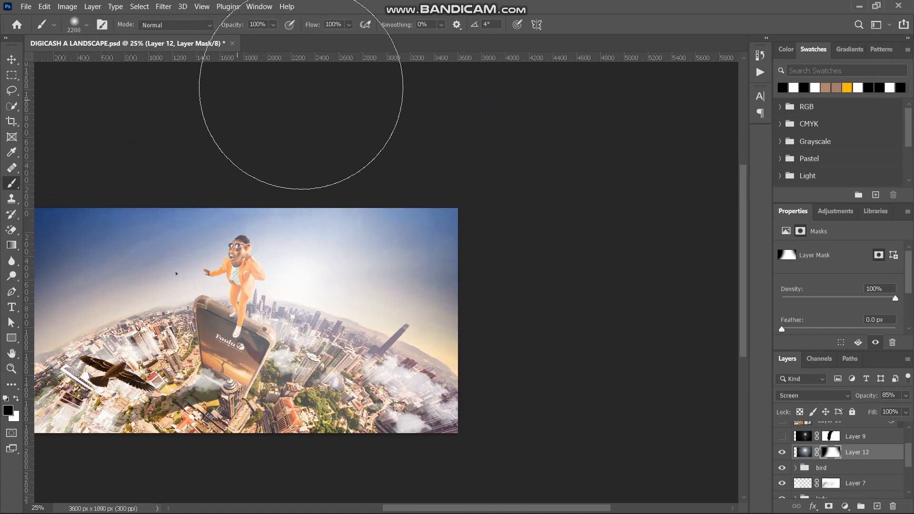
{"action": "scroll", "coordinate": [437, 185], "scroll_direction": "left", "scroll_amount": 2}
{"action": "scroll", "coordinate": [437, 186], "scroll_direction": "down", "scroll_amount": 2}
Delete the new flare layer above the bird group and show the original flare on Layer 9 instead.
{"action": "left_click", "coordinate": [806, 454]}
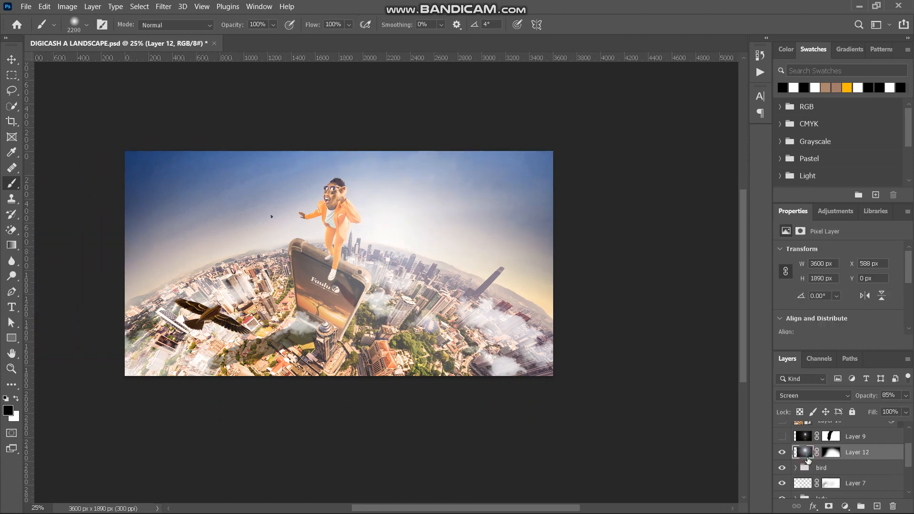
{"action": "key", "text": "Delete"}
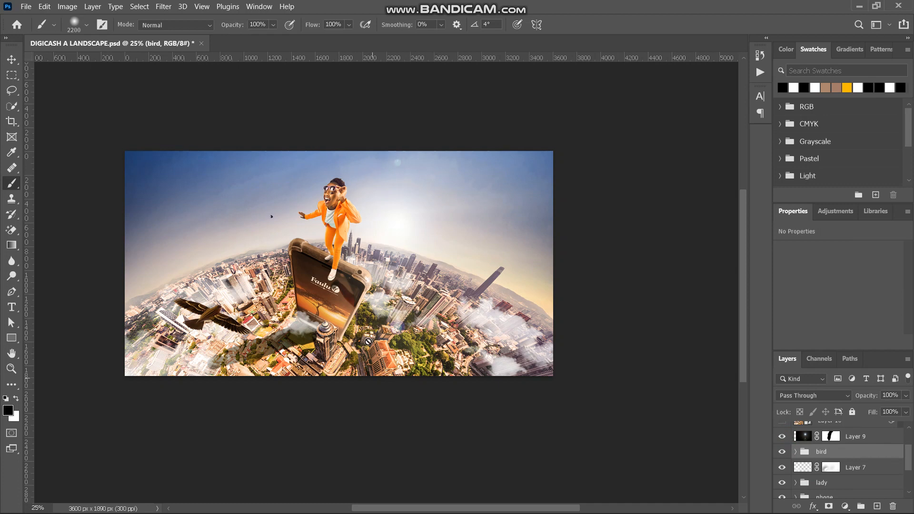
{"action": "left_click", "coordinate": [804, 439]}
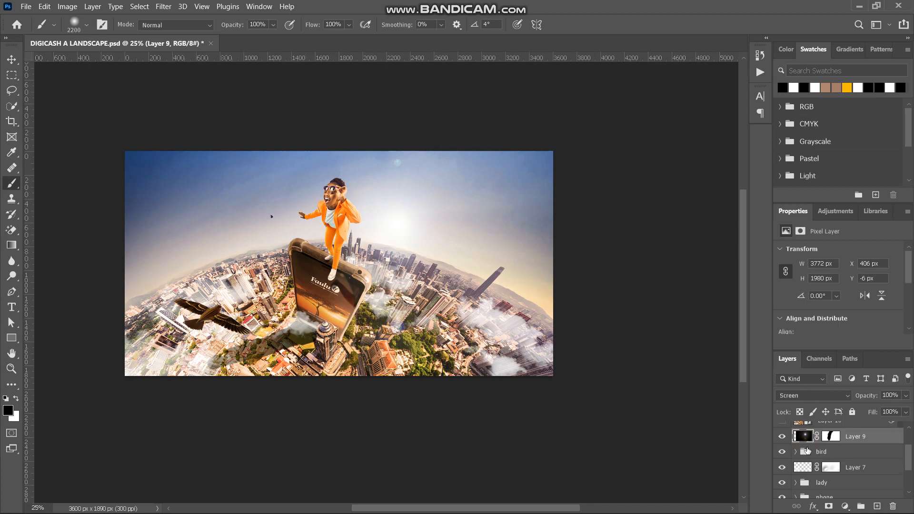
Compare the composite with and without the Camera Raw-filtered Layer 10 and reveal its smart filters.
{"action": "scroll", "coordinate": [807, 450], "scroll_direction": "up", "scroll_amount": 2}
{"action": "left_click", "coordinate": [782, 450]}
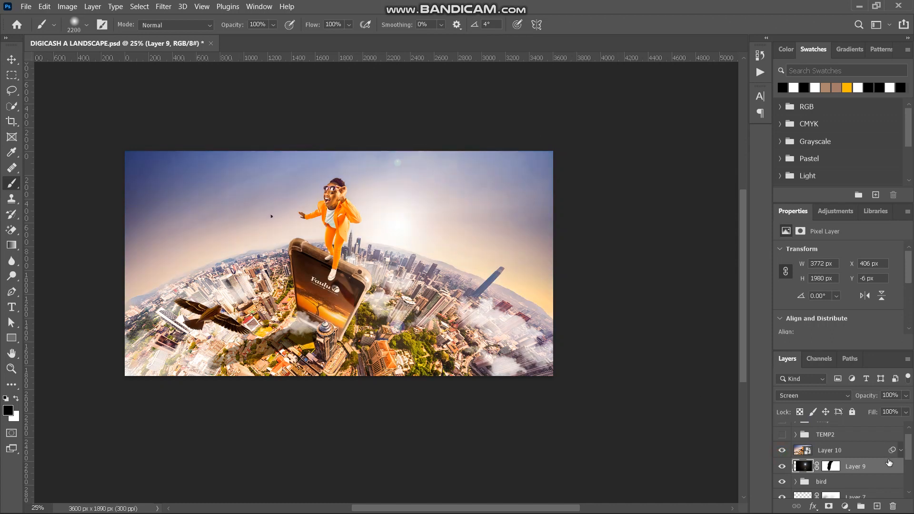
{"action": "left_click", "coordinate": [900, 452]}
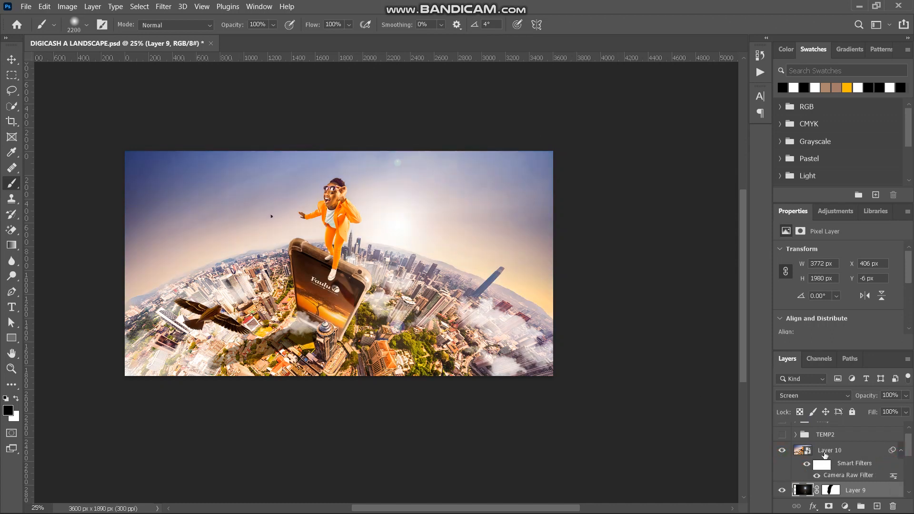
{"action": "left_click", "coordinate": [828, 451]}
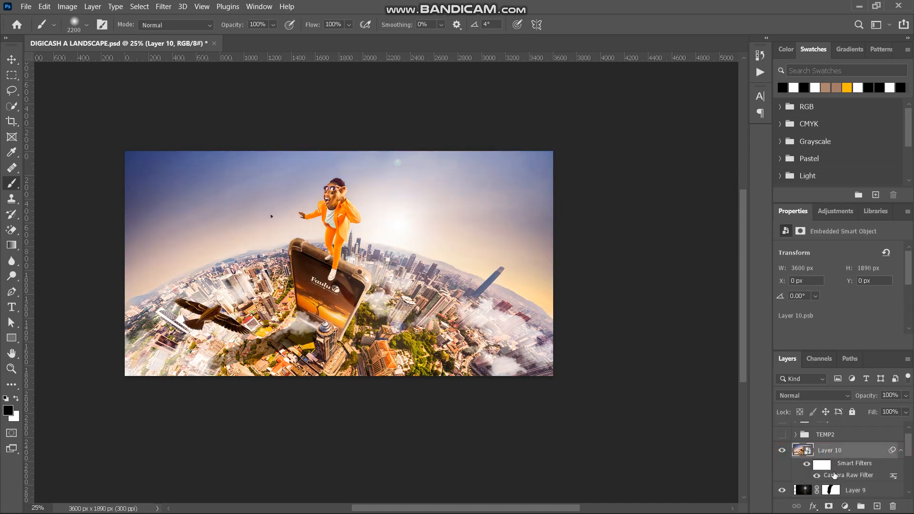
{"action": "left_click", "coordinate": [781, 451]}
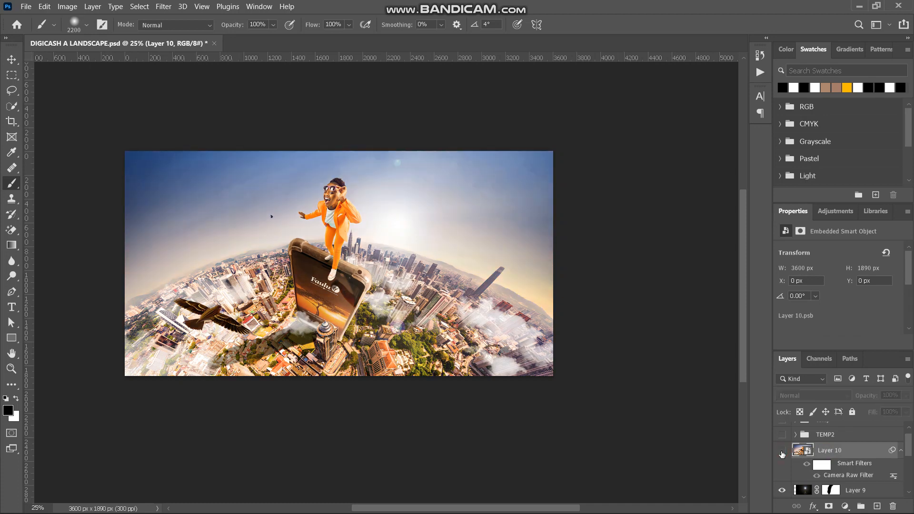
{"action": "left_click", "coordinate": [782, 452]}
{"action": "left_click", "coordinate": [781, 452]}
{"action": "left_click", "coordinate": [782, 452]}
{"action": "left_click", "coordinate": [781, 453]}
{"action": "left_click", "coordinate": [782, 452]}
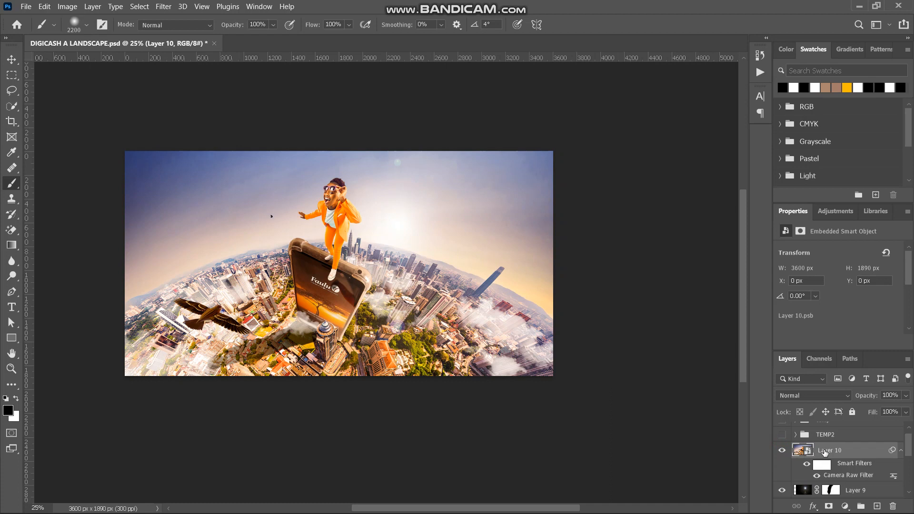
Replace Layer 10 with a merged stamp of all visible layers above Layer 9, converted for smart filters.
{"action": "key", "text": "Delete"}
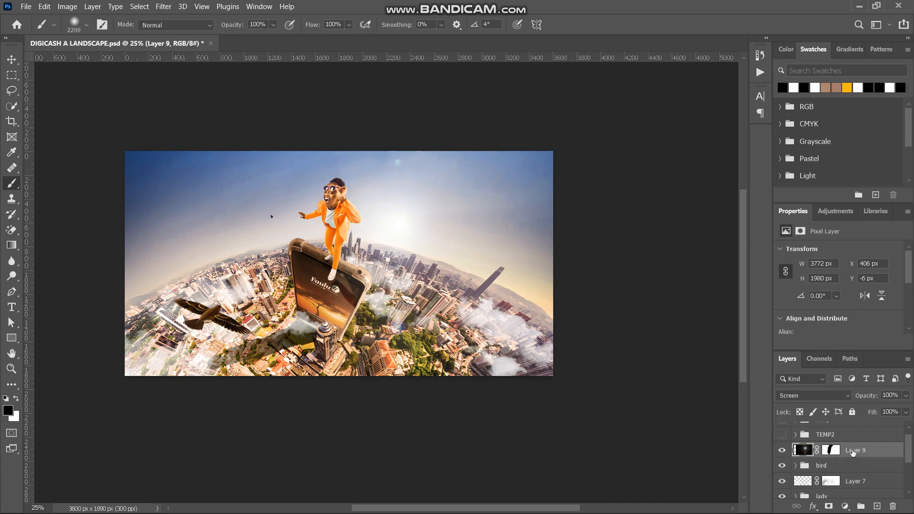
{"action": "key", "text": "ctrl+shift+alt+e"}
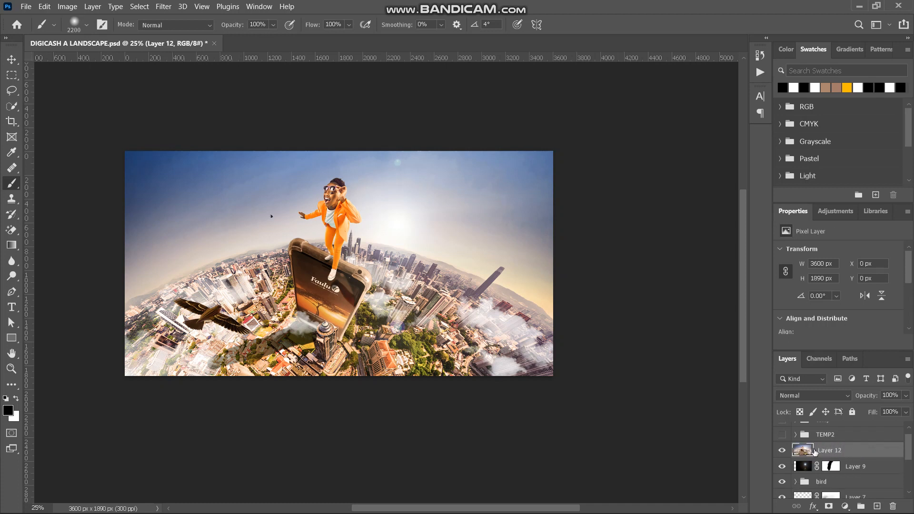
{"action": "left_click", "coordinate": [165, 9]}
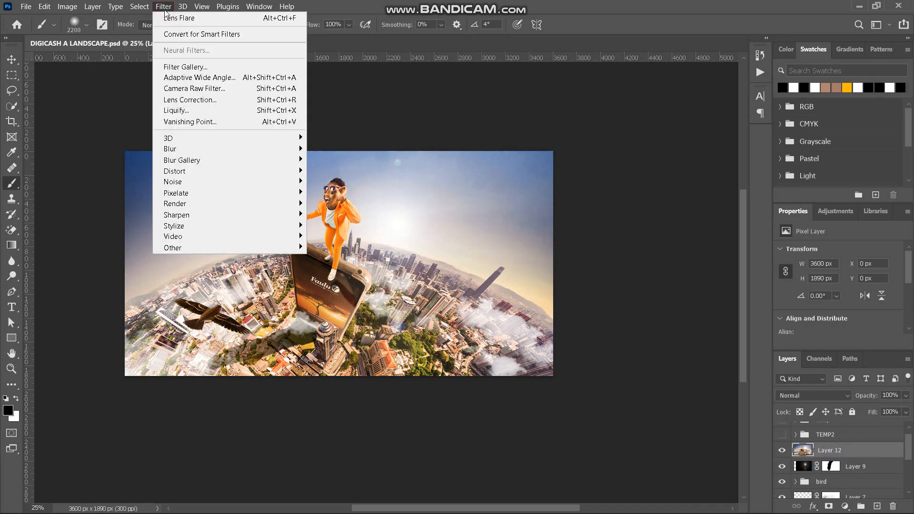
{"action": "left_click", "coordinate": [187, 34]}
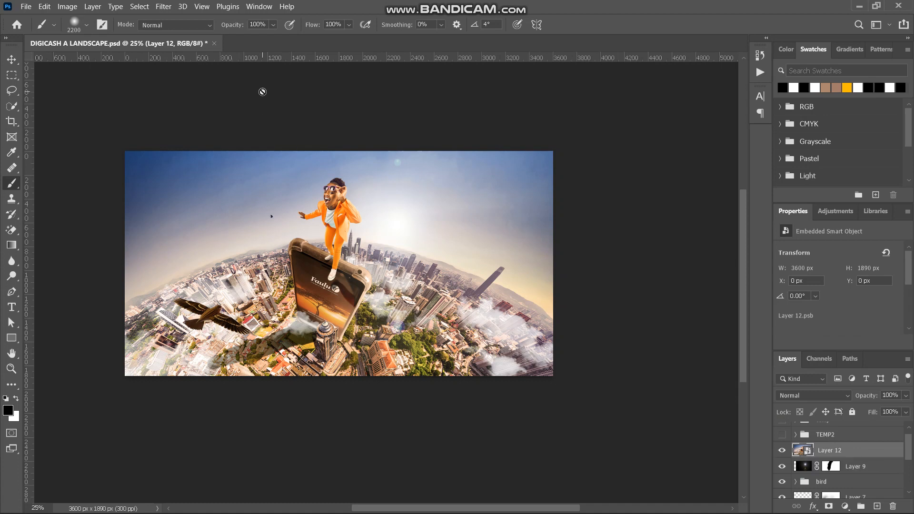
Apply the previous Camera Raw Filter settings to the merged layer and show before and after side by side.
{"action": "left_click", "coordinate": [163, 6]}
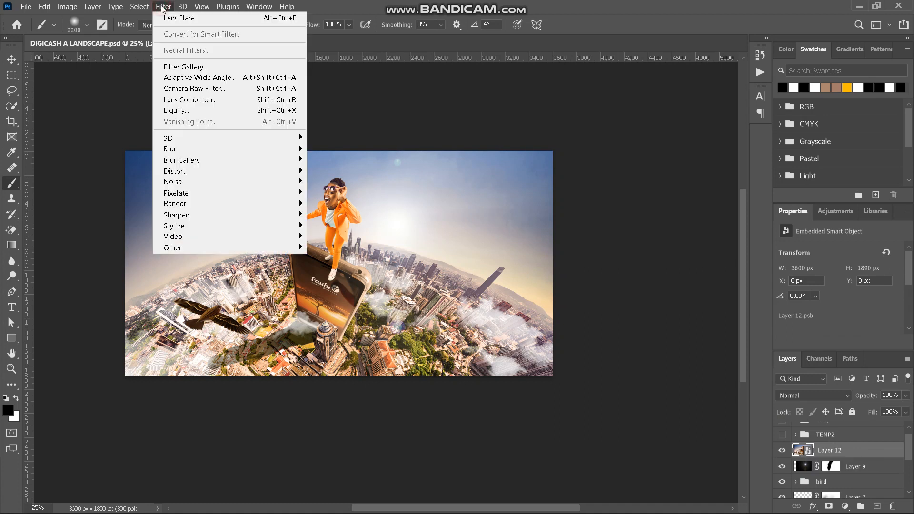
{"action": "left_click", "coordinate": [192, 88]}
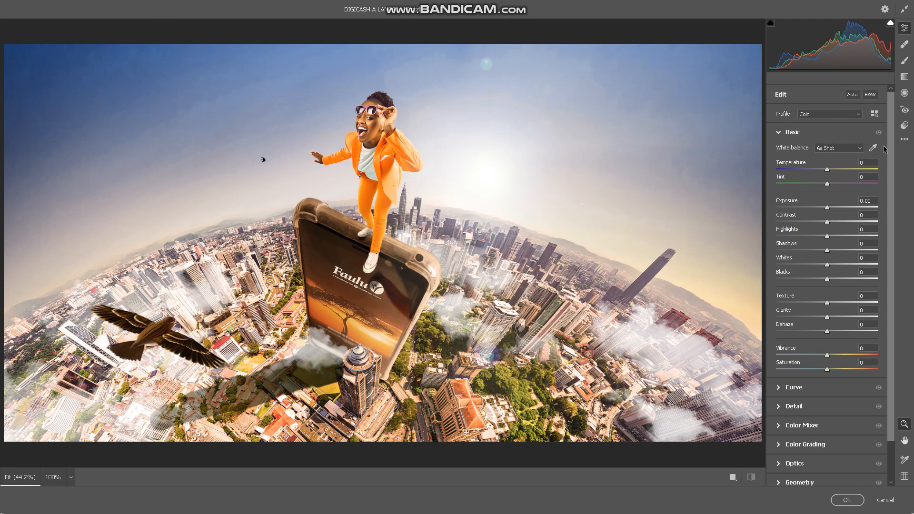
{"action": "left_click", "coordinate": [905, 140]}
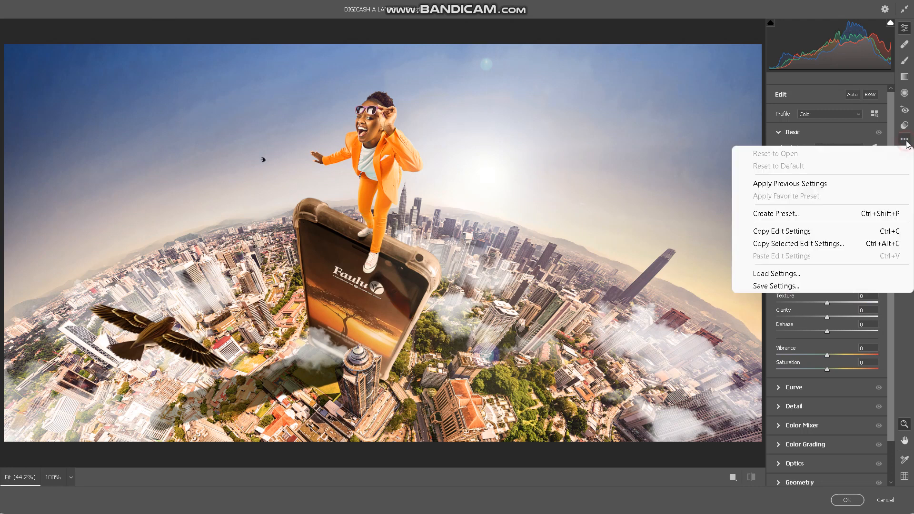
{"action": "left_click", "coordinate": [831, 184]}
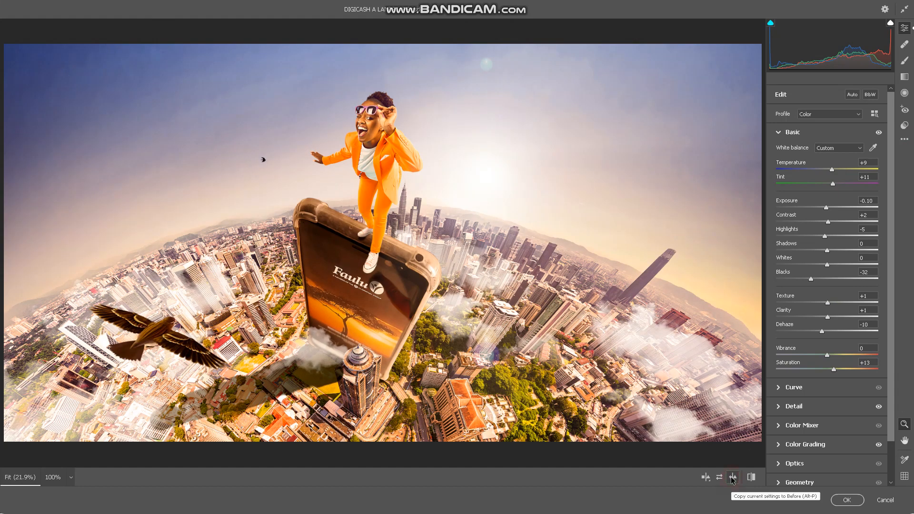
{"action": "left_click", "coordinate": [733, 477]}
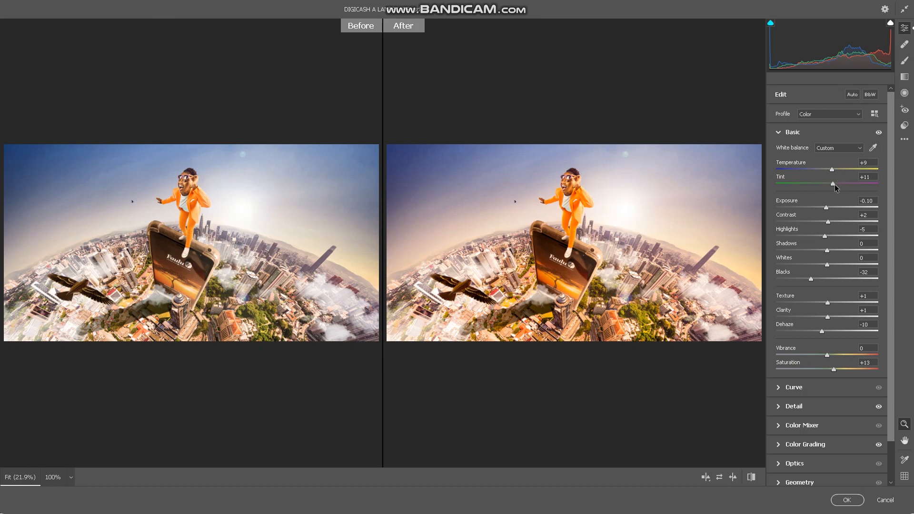
Try other Tint, Temperature, Exposure and Blacks values on the merged layer and revert them.
{"action": "mouse_move", "coordinate": [834, 184]}
{"action": "left_mouse_down"}
{"action": "mouse_move", "coordinate": [837, 192]}
{"action": "mouse_move", "coordinate": [798, 193]}
{"action": "mouse_move", "coordinate": [839, 189]}
{"action": "mouse_move", "coordinate": [828, 196]}
{"action": "mouse_move", "coordinate": [835, 200]}
{"action": "left_mouse_up"}
{"action": "mouse_move", "coordinate": [832, 170]}
{"action": "left_mouse_down"}
{"action": "mouse_move", "coordinate": [769, 175]}
{"action": "mouse_move", "coordinate": [840, 173]}
{"action": "mouse_move", "coordinate": [812, 172]}
{"action": "mouse_move", "coordinate": [830, 175]}
{"action": "left_mouse_up"}
{"action": "left_click", "coordinate": [832, 178]}
{"action": "key", "text": "Tab"}
{"action": "mouse_move", "coordinate": [826, 211]}
{"action": "left_mouse_down"}
{"action": "mouse_move", "coordinate": [814, 212]}
{"action": "mouse_move", "coordinate": [826, 212]}
{"action": "left_mouse_up"}
{"action": "mouse_move", "coordinate": [811, 279]}
{"action": "left_mouse_down"}
{"action": "mouse_move", "coordinate": [773, 283]}
{"action": "mouse_move", "coordinate": [826, 288]}
{"action": "left_mouse_up"}
{"action": "key", "text": "ctrl+z"}
Try Dehaze values up to +25 and a lower Saturation, undoing each change.
{"action": "scroll", "coordinate": [849, 301], "scroll_direction": "down", "scroll_amount": 1}
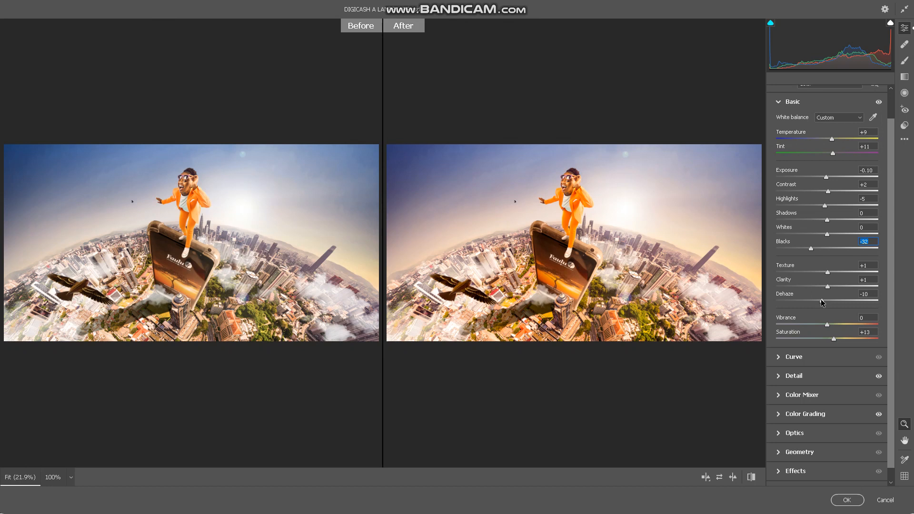
{"action": "mouse_move", "coordinate": [822, 301]}
{"action": "left_mouse_down"}
{"action": "mouse_move", "coordinate": [842, 303]}
{"action": "mouse_move", "coordinate": [816, 302]}
{"action": "mouse_move", "coordinate": [829, 305]}
{"action": "left_mouse_up"}
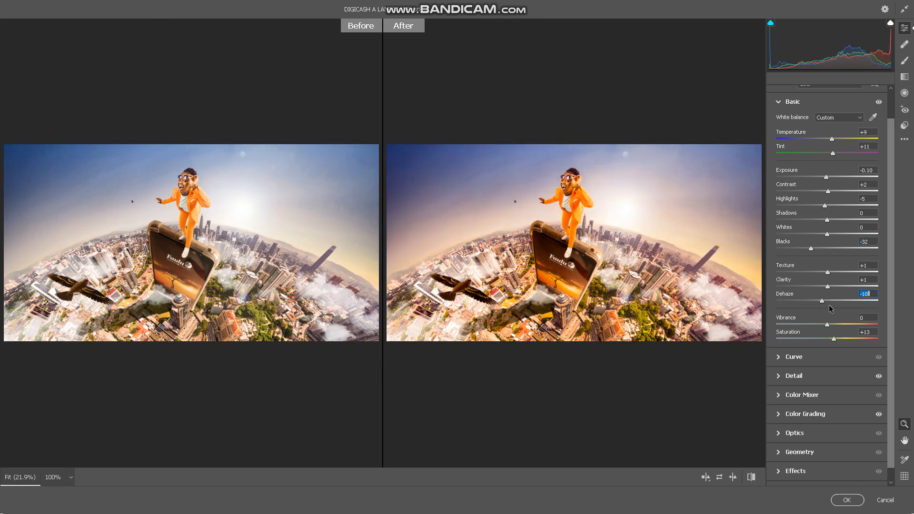
{"action": "key", "text": "ctrl+z"}
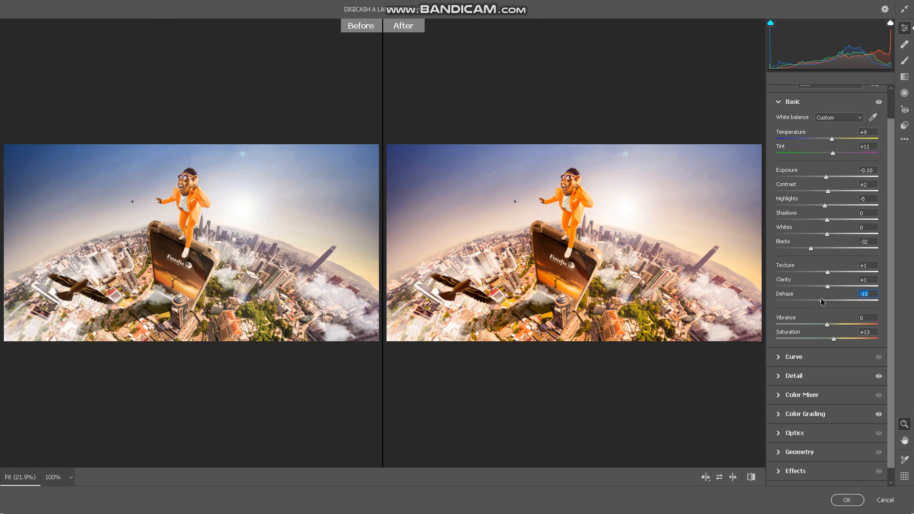
{"action": "left_click_drag", "start_coordinate": [822, 302], "coordinate": [840, 307]}
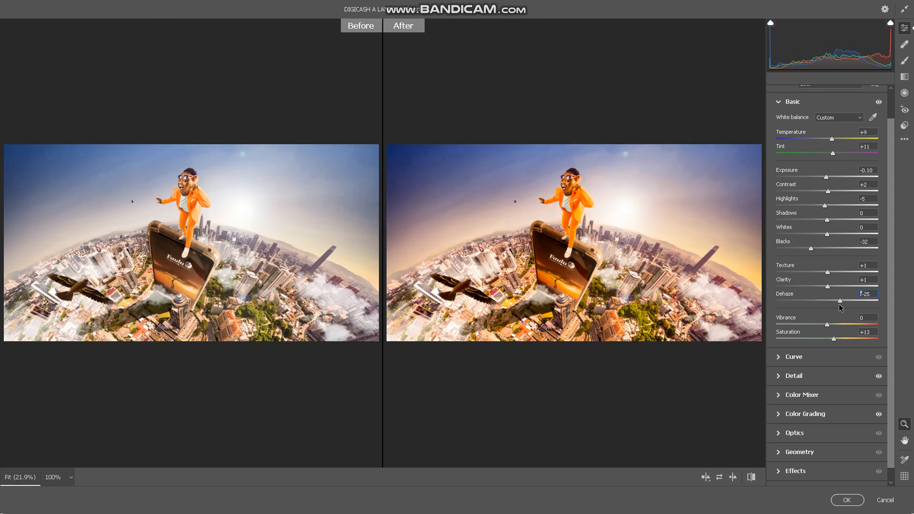
{"action": "key", "text": "ctrl+z"}
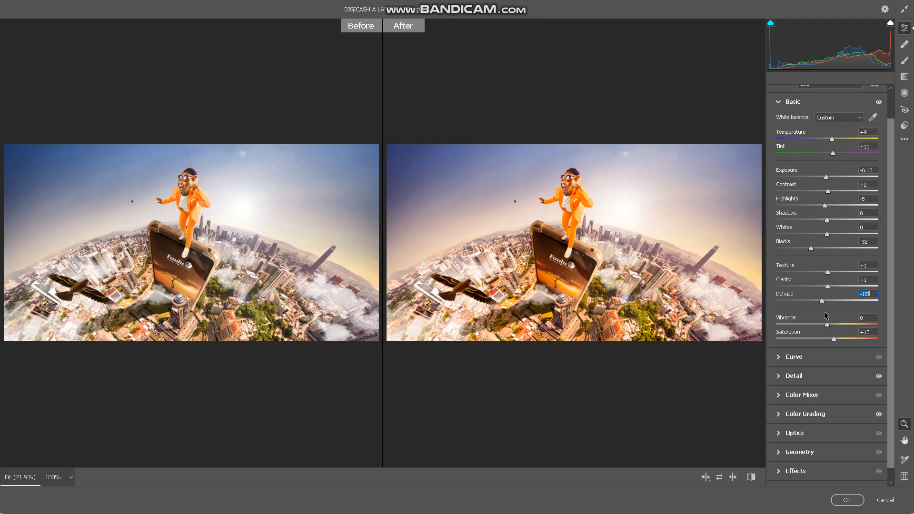
{"action": "scroll", "coordinate": [825, 314], "scroll_direction": "down", "scroll_amount": 1}
{"action": "left_click", "coordinate": [830, 307]}
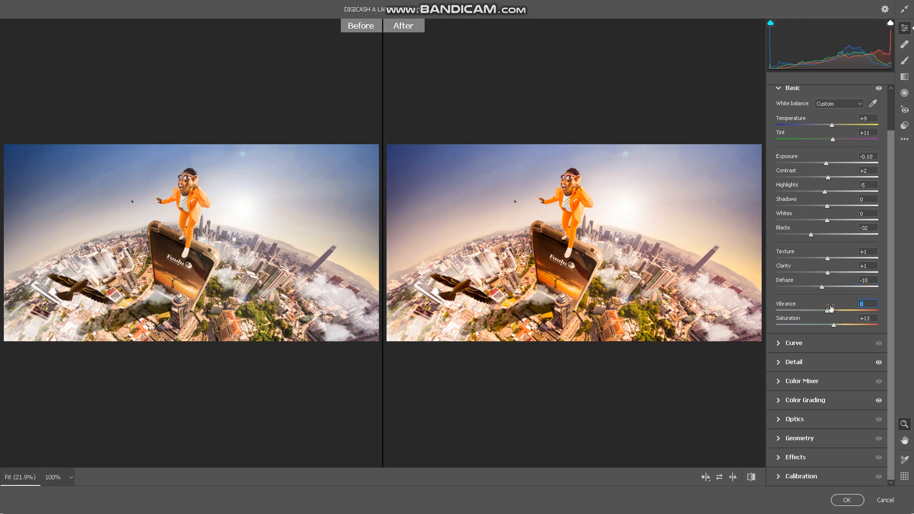
{"action": "left_click_drag", "start_coordinate": [833, 326], "coordinate": [802, 344]}
{"action": "key", "text": "ctrl+z"}
Review the Detail settings, then try Magenta saturation changes in the Color Mixer and restore the original value.
{"action": "left_click", "coordinate": [781, 364]}
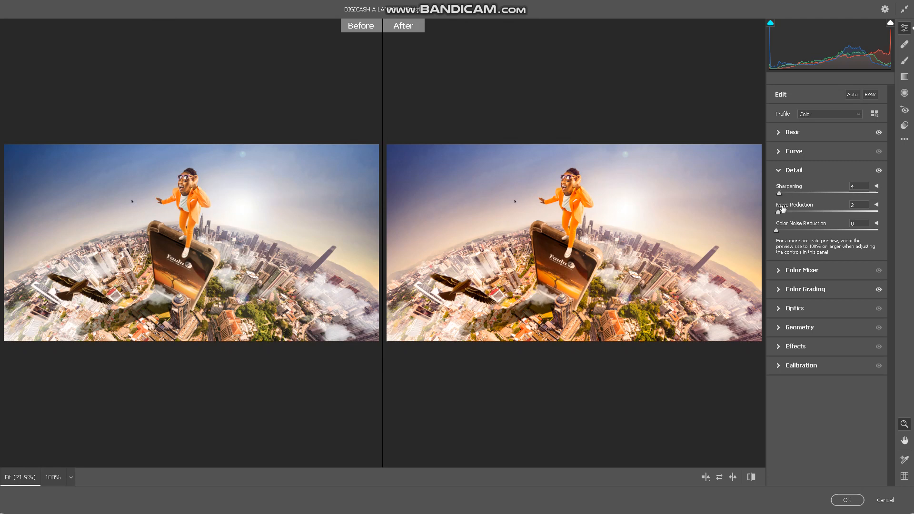
{"action": "left_click", "coordinate": [780, 169]}
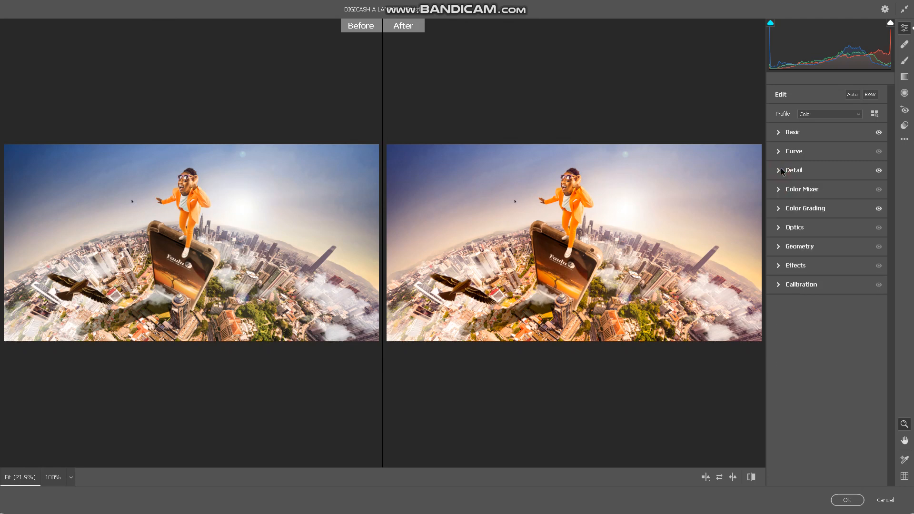
{"action": "left_click", "coordinate": [778, 192]}
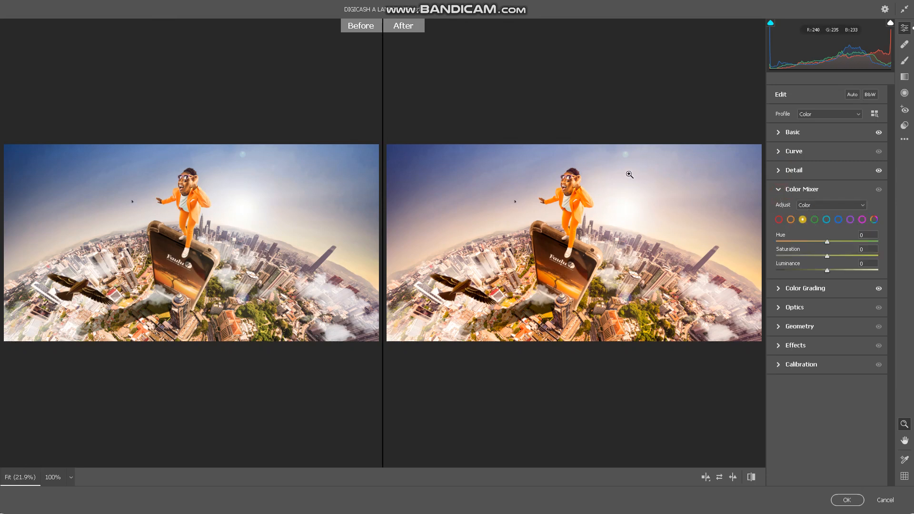
{"action": "left_click", "coordinate": [861, 221]}
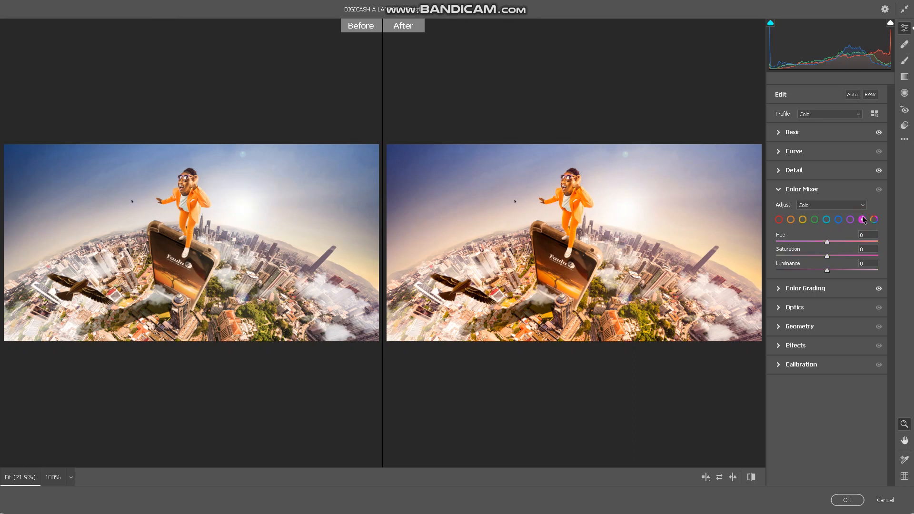
{"action": "left_click_drag", "start_coordinate": [828, 257], "coordinate": [784, 283]}
{"action": "left_click_drag", "start_coordinate": [872, 286], "coordinate": [838, 294]}
{"action": "mouse_move", "coordinate": [838, 260]}
{"action": "left_mouse_down"}
{"action": "mouse_move", "coordinate": [828, 261]}
{"action": "mouse_move", "coordinate": [847, 263]}
{"action": "mouse_move", "coordinate": [817, 260]}
{"action": "mouse_move", "coordinate": [832, 268]}
{"action": "left_mouse_up"}
{"action": "left_click_drag", "start_coordinate": [829, 258], "coordinate": [827, 257]}
{"action": "left_click", "coordinate": [778, 222]}
Examine the before and after previews at several magnifications with the Color Grading settings open.
{"action": "left_click", "coordinate": [784, 291]}
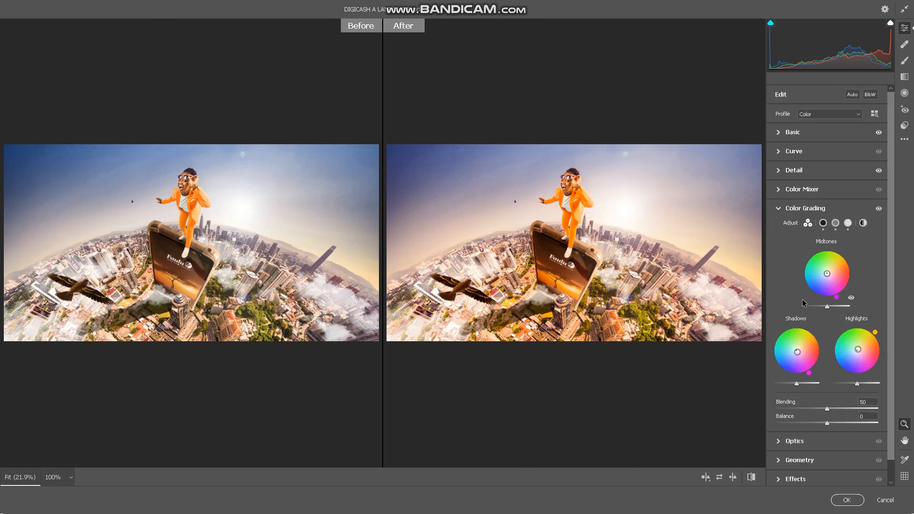
{"action": "left_click", "coordinate": [596, 247]}
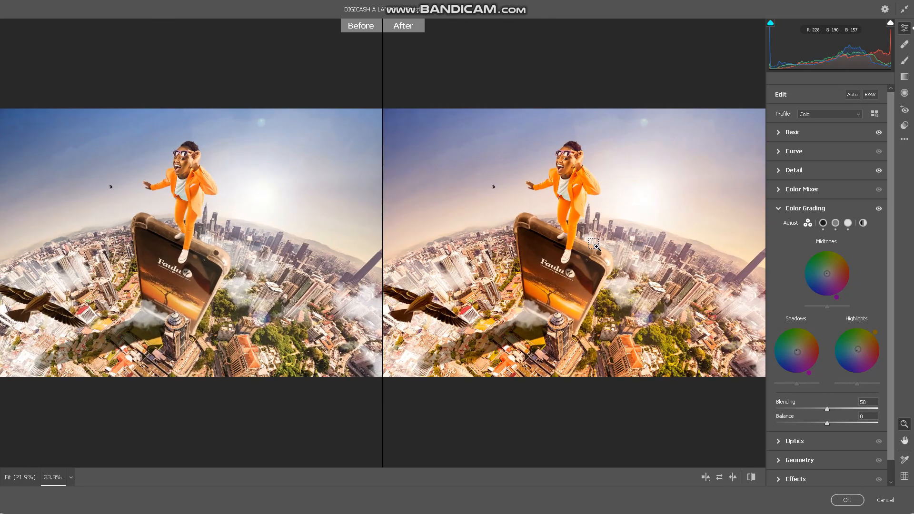
{"action": "key", "text": "ctrl+minus"}
{"action": "key", "text": "ctrl+minus"}
{"action": "key", "text": "ctrl+minus"}
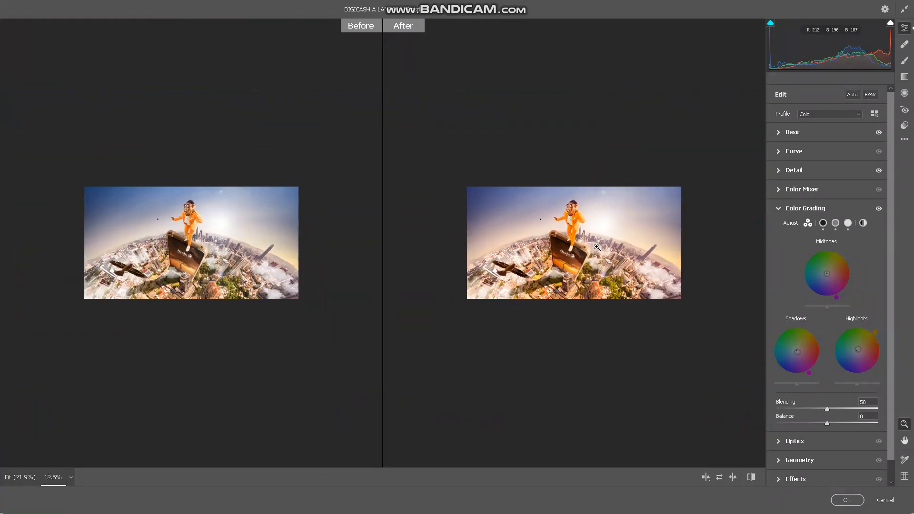
{"action": "key", "text": "ctrl+plus"}
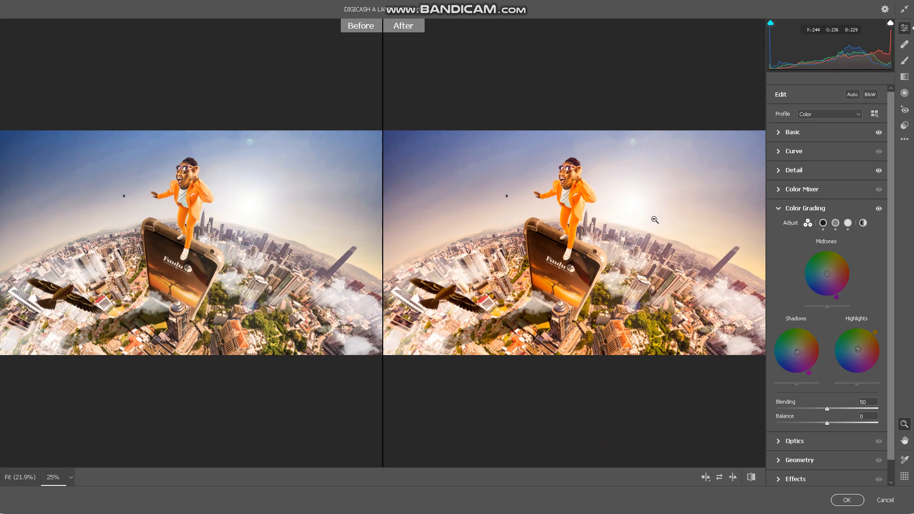
{"action": "key", "text": "XF86MonBrightnessUp"}
{"action": "key", "text": "XF86MonBrightnessUp"}
{"action": "key", "text": "XF86MonBrightnessUp"}
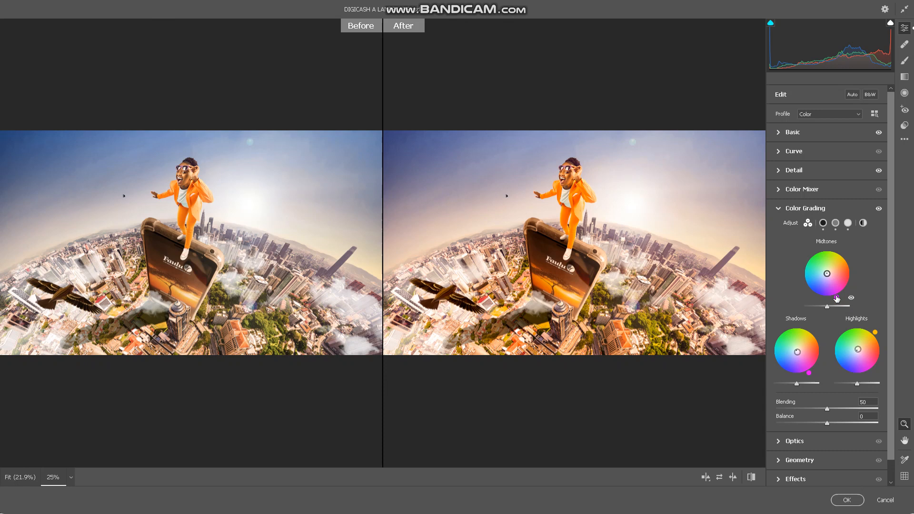
Try a strong yellow midtones tint at hue 58 and saturation 100, and restore the previous midtones grading.
{"action": "left_click_drag", "start_coordinate": [836, 298], "coordinate": [838, 256]}
{"action": "left_click", "coordinate": [826, 274]}
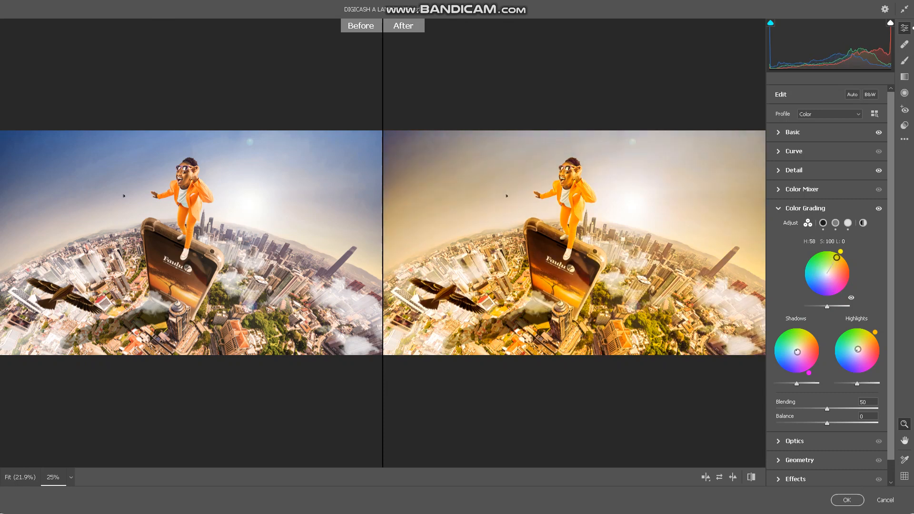
{"action": "mouse_move", "coordinate": [827, 274]}
{"action": "left_mouse_down"}
{"action": "mouse_move", "coordinate": [836, 259]}
{"action": "mouse_move", "coordinate": [828, 285]}
{"action": "left_mouse_up"}
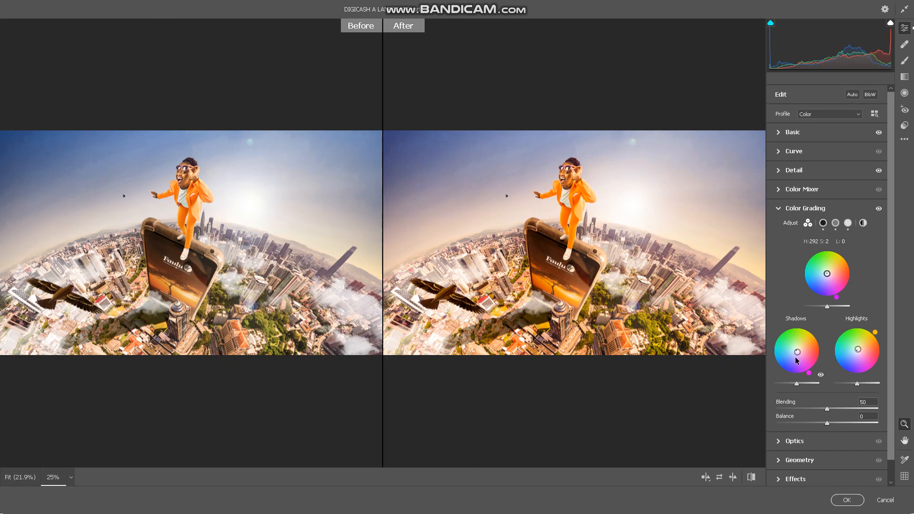
Set the shadows grading to hue 291 and saturation 19, fine-tune the orange highlights tint, and apply the Camera Raw Filter.
{"action": "left_click_drag", "start_coordinate": [798, 355], "coordinate": [796, 351]}
{"action": "left_click_drag", "start_coordinate": [796, 352], "coordinate": [810, 377]}
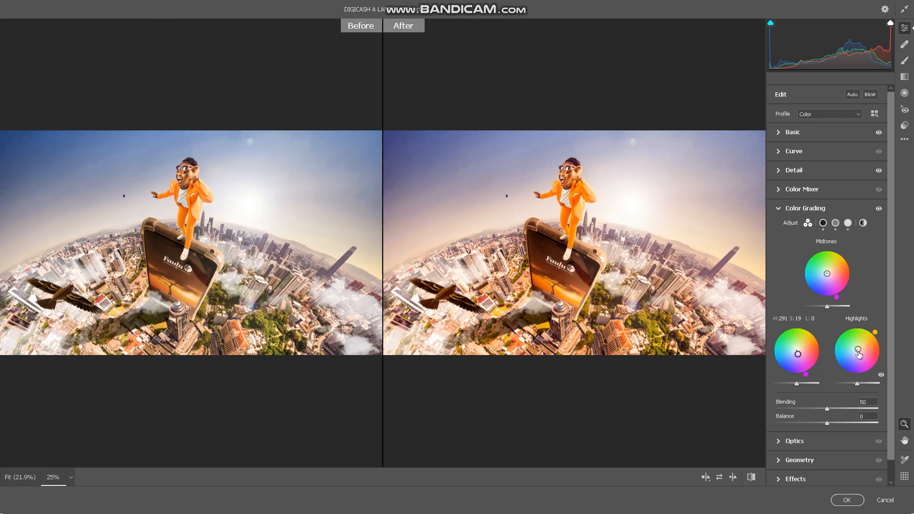
{"action": "mouse_move", "coordinate": [859, 355]}
{"action": "left_mouse_down"}
{"action": "mouse_move", "coordinate": [838, 350]}
{"action": "mouse_move", "coordinate": [857, 348]}
{"action": "left_mouse_up"}
{"action": "left_click_drag", "start_coordinate": [859, 327], "coordinate": [875, 335]}
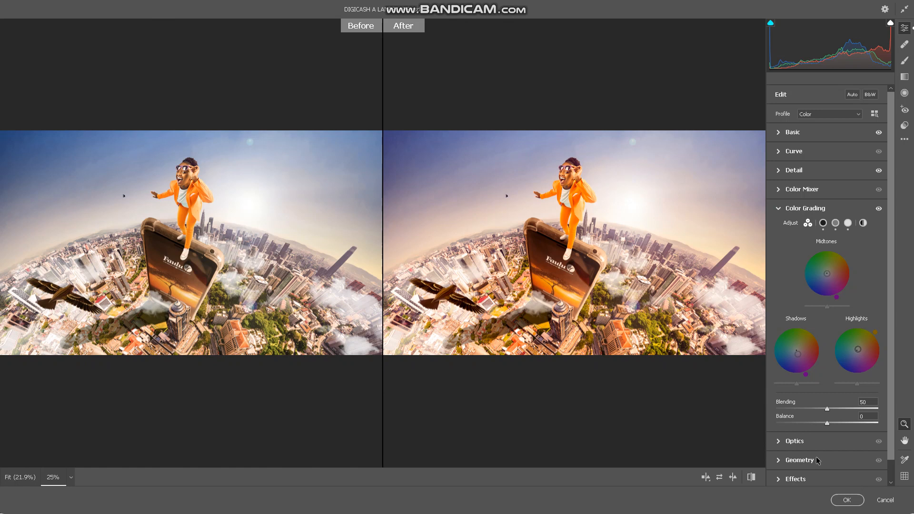
{"action": "left_click", "coordinate": [778, 210]}
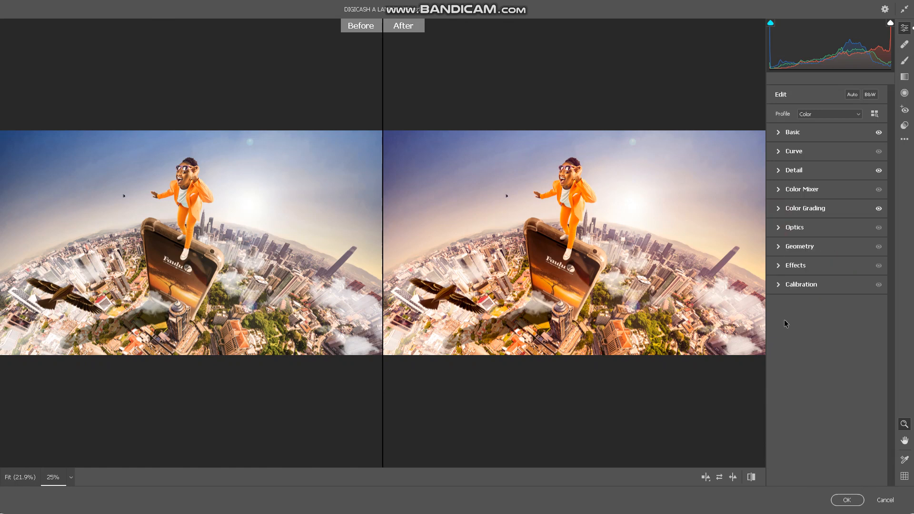
{"action": "left_click", "coordinate": [845, 500]}
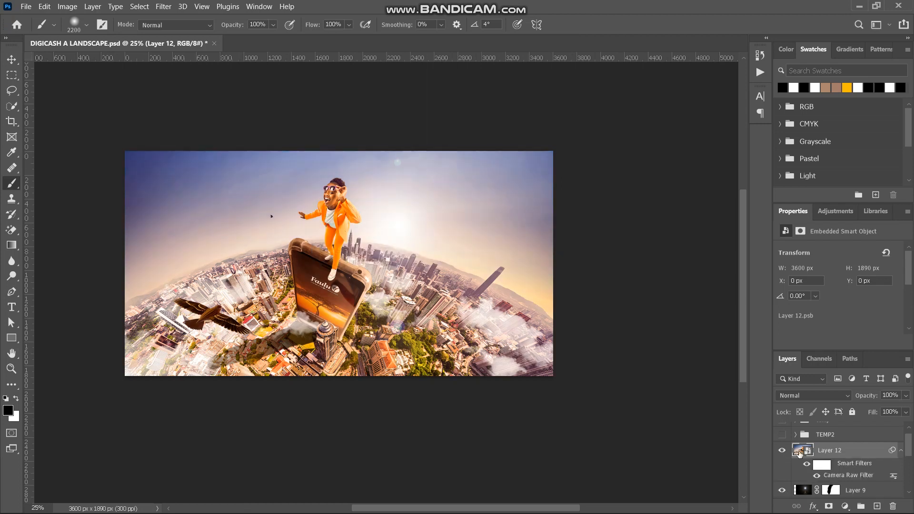
Collapse Layer 12's smart filter list and compare the composite with and without Layer 12.
{"action": "left_click", "coordinate": [900, 451]}
{"action": "left_click", "coordinate": [782, 450]}
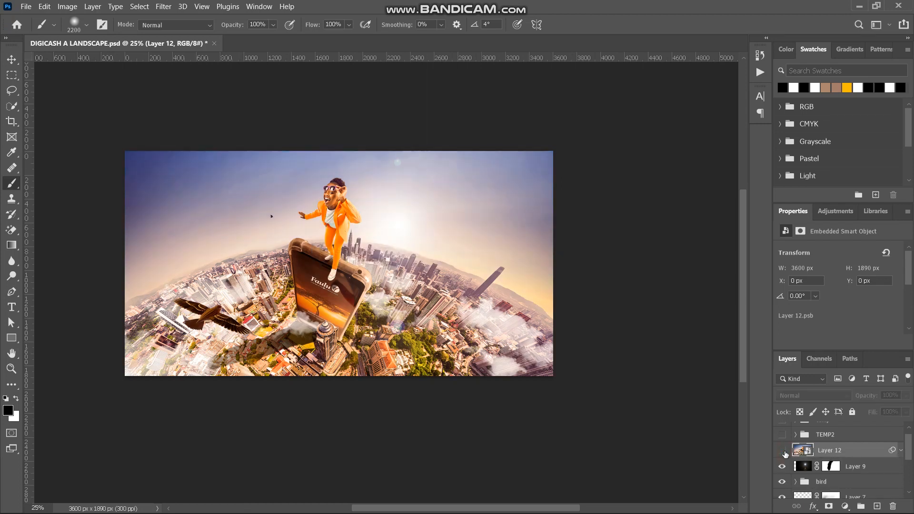
{"action": "left_click", "coordinate": [782, 451]}
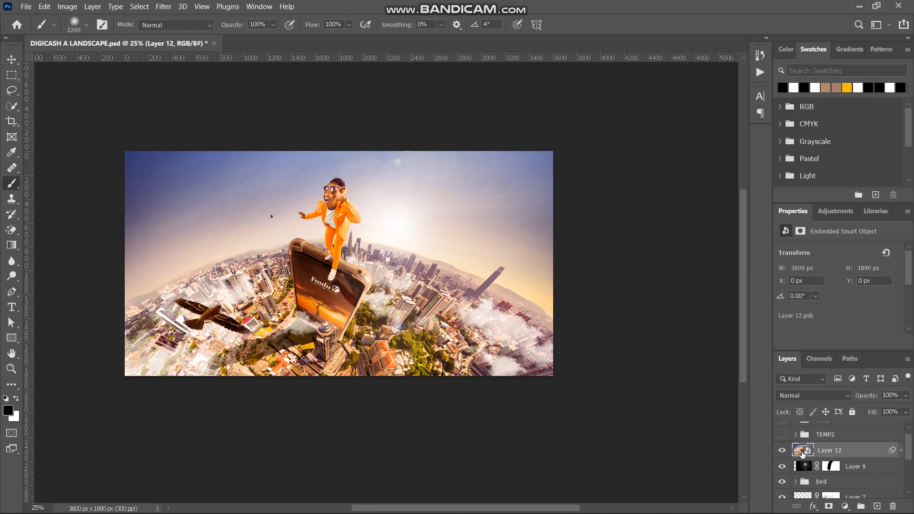
Show the temp and TEMP2 groups containing the logo, headline and footer artwork over the graded image.
{"action": "scroll", "coordinate": [783, 453], "scroll_direction": "up", "scroll_amount": 1}
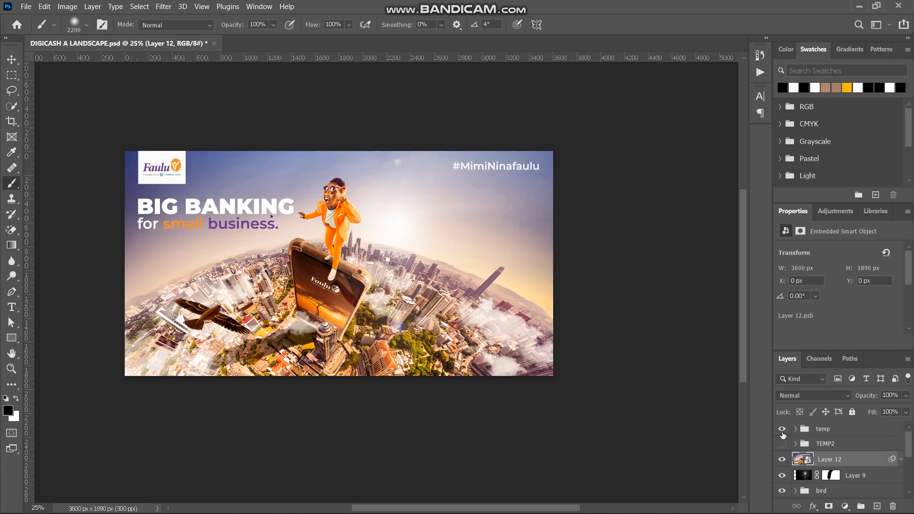
{"action": "left_click", "coordinate": [782, 443]}
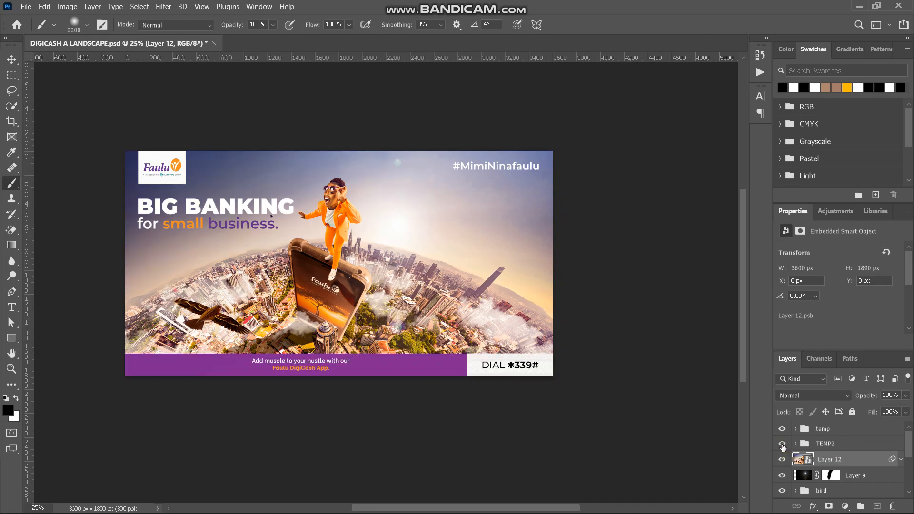
{"action": "left_click", "coordinate": [782, 444]}
{"action": "left_click", "coordinate": [782, 444]}
Move Layer 11 out of the TEMP2 group to just above Layer 12 and compare the image with and without it.
{"action": "left_click", "coordinate": [796, 444]}
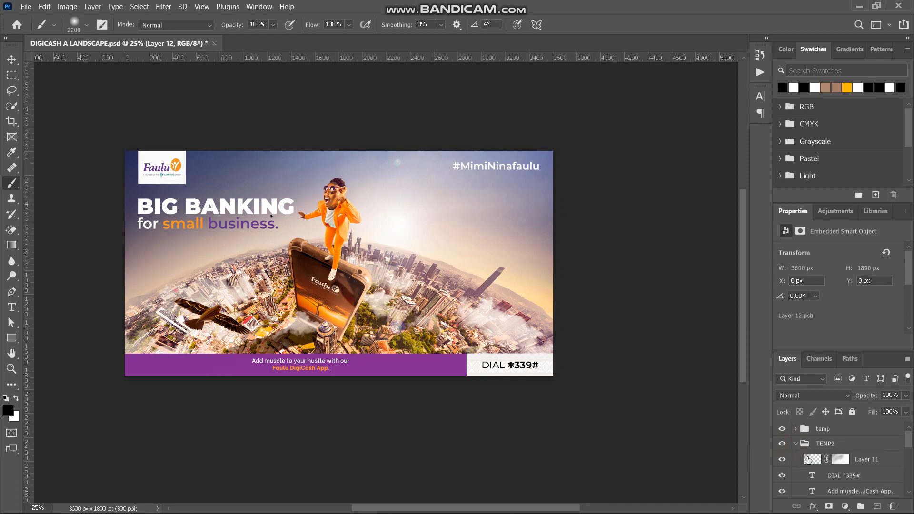
{"action": "left_click", "coordinate": [813, 460]}
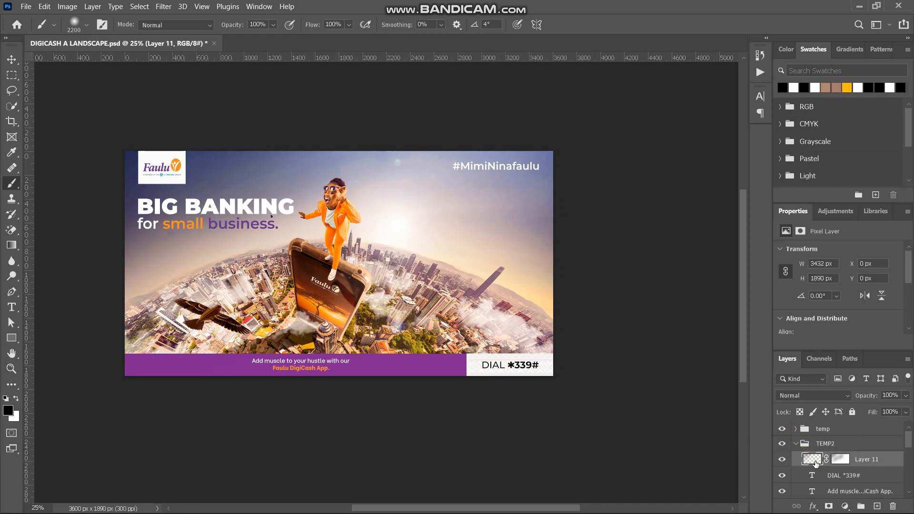
{"action": "left_click_drag", "start_coordinate": [815, 470], "coordinate": [810, 490]}
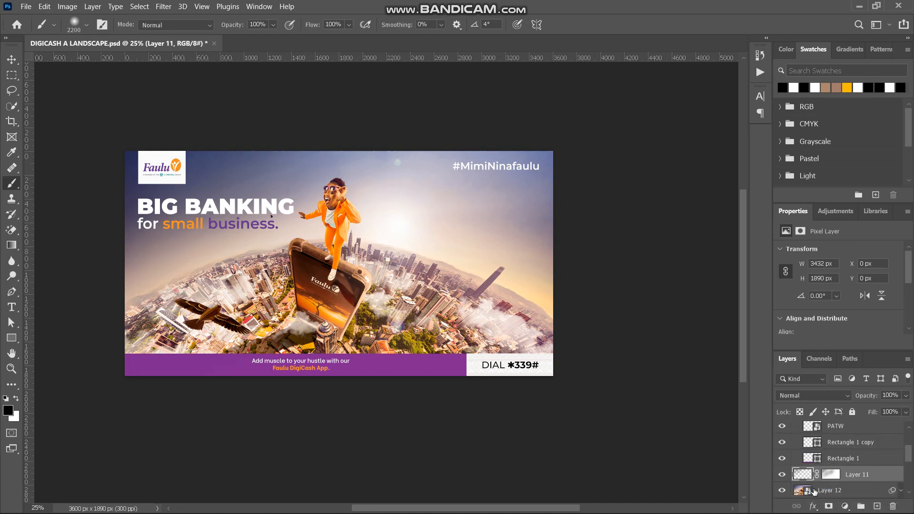
{"action": "left_click", "coordinate": [782, 474]}
{"action": "left_click", "coordinate": [783, 474]}
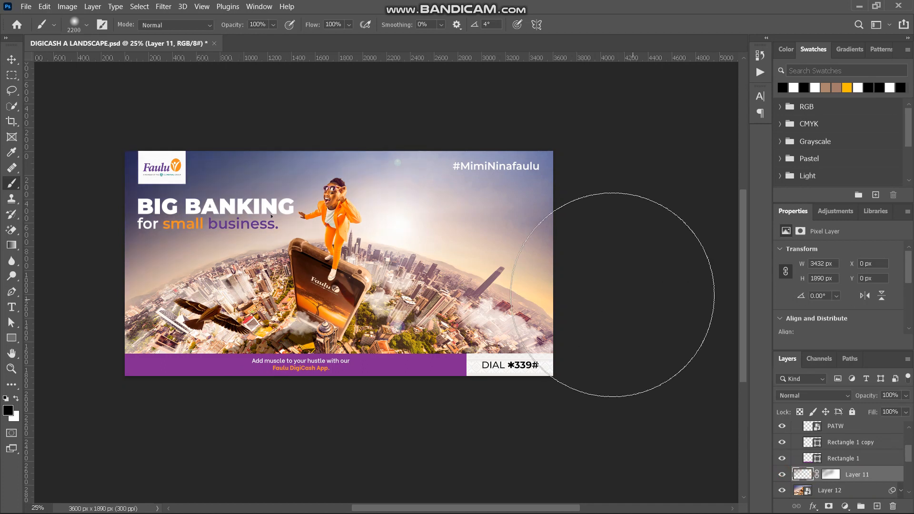
{"action": "scroll", "coordinate": [262, 232], "scroll_direction": "up", "scroll_amount": 3}
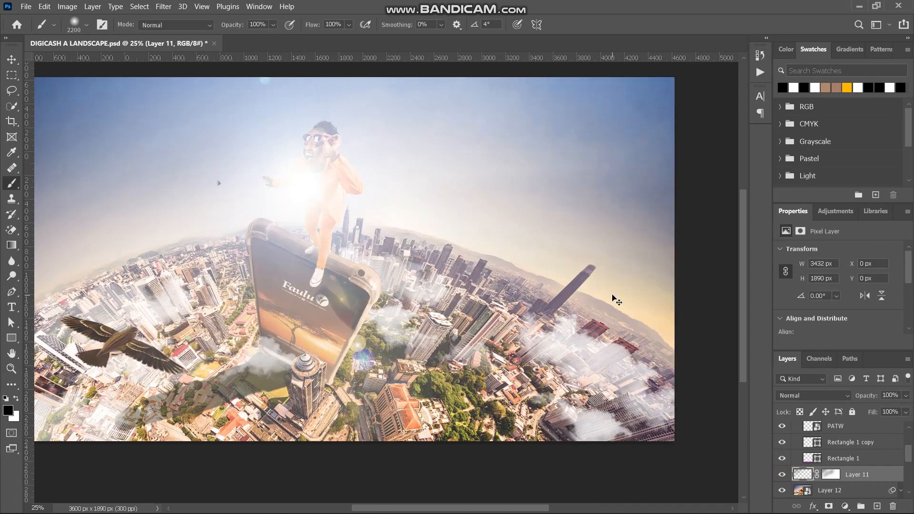